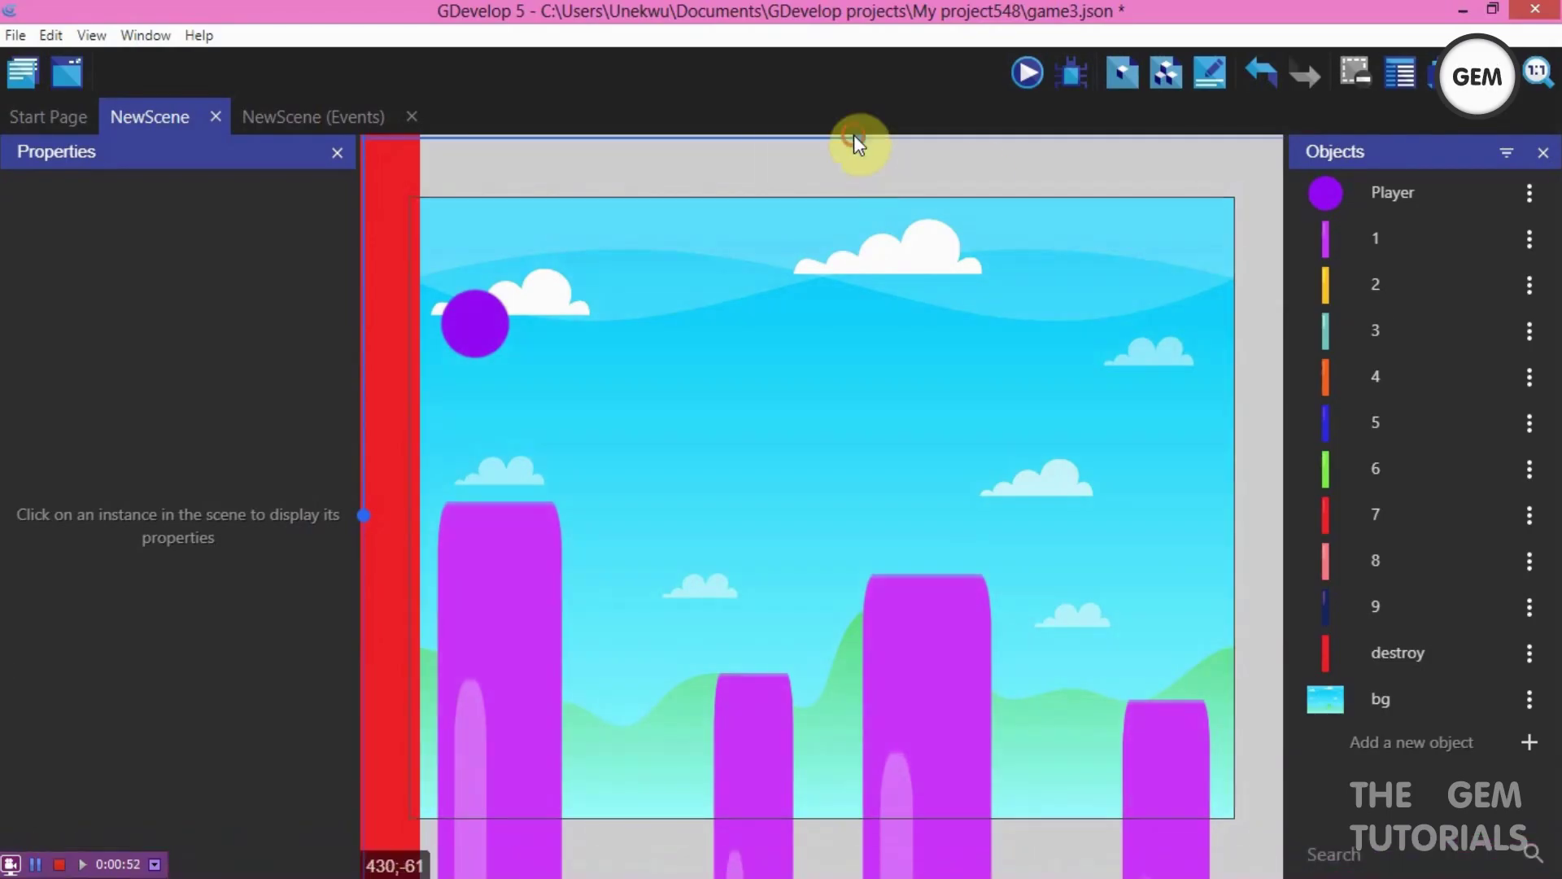
pyautogui.scroll(5, 852, 134)
pyautogui.hscroll(-4, 871, 159)
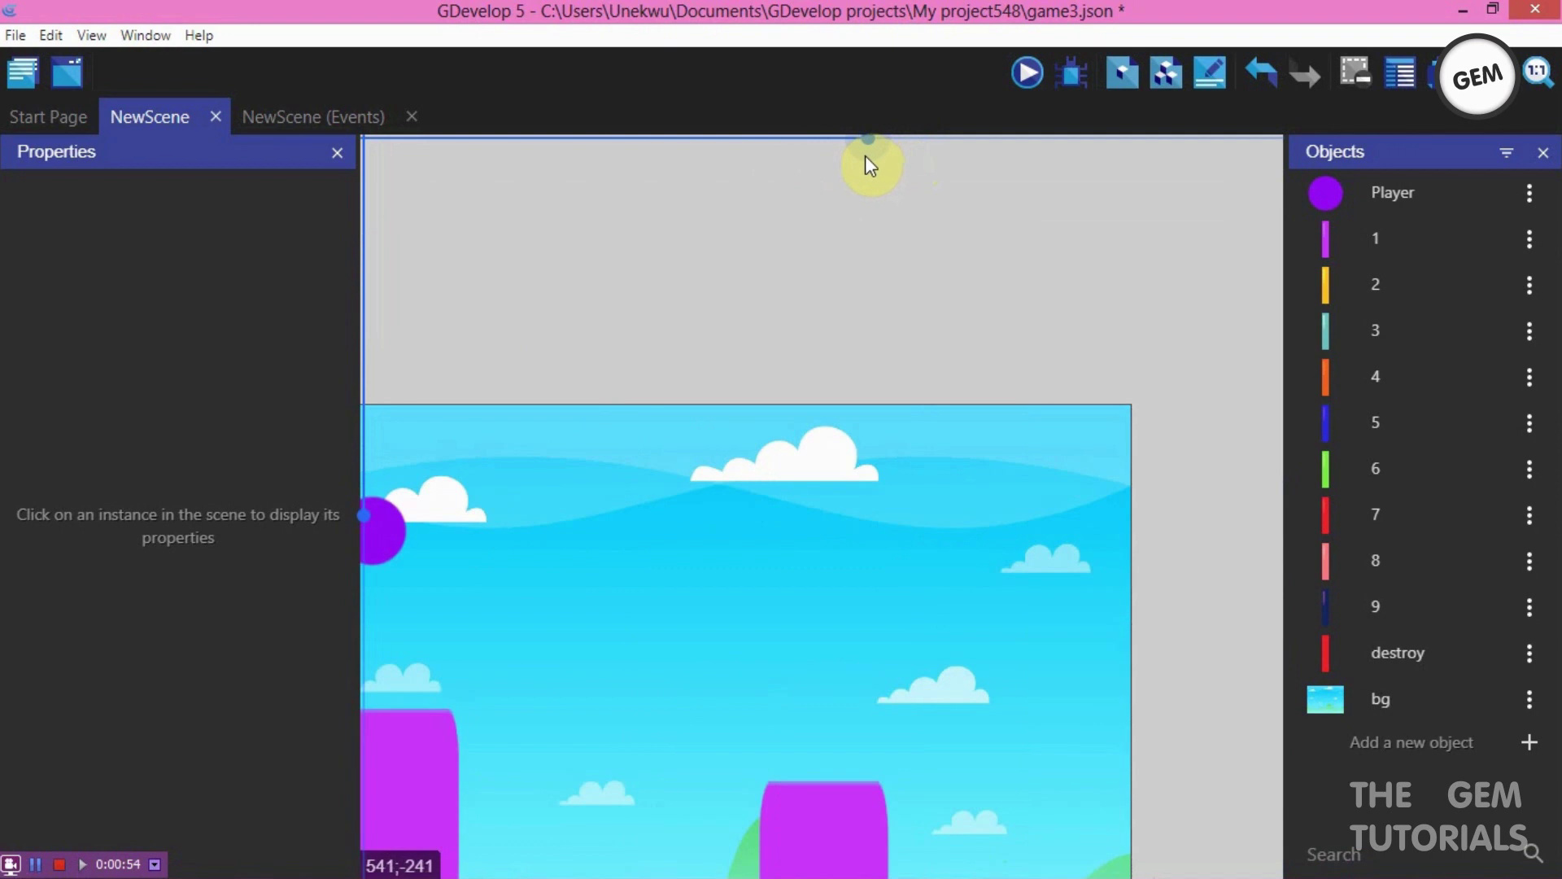
pyautogui.click(1537, 73)
pyautogui.click(1515, 140)
pyautogui.click(1538, 75)
pyautogui.click(1523, 140)
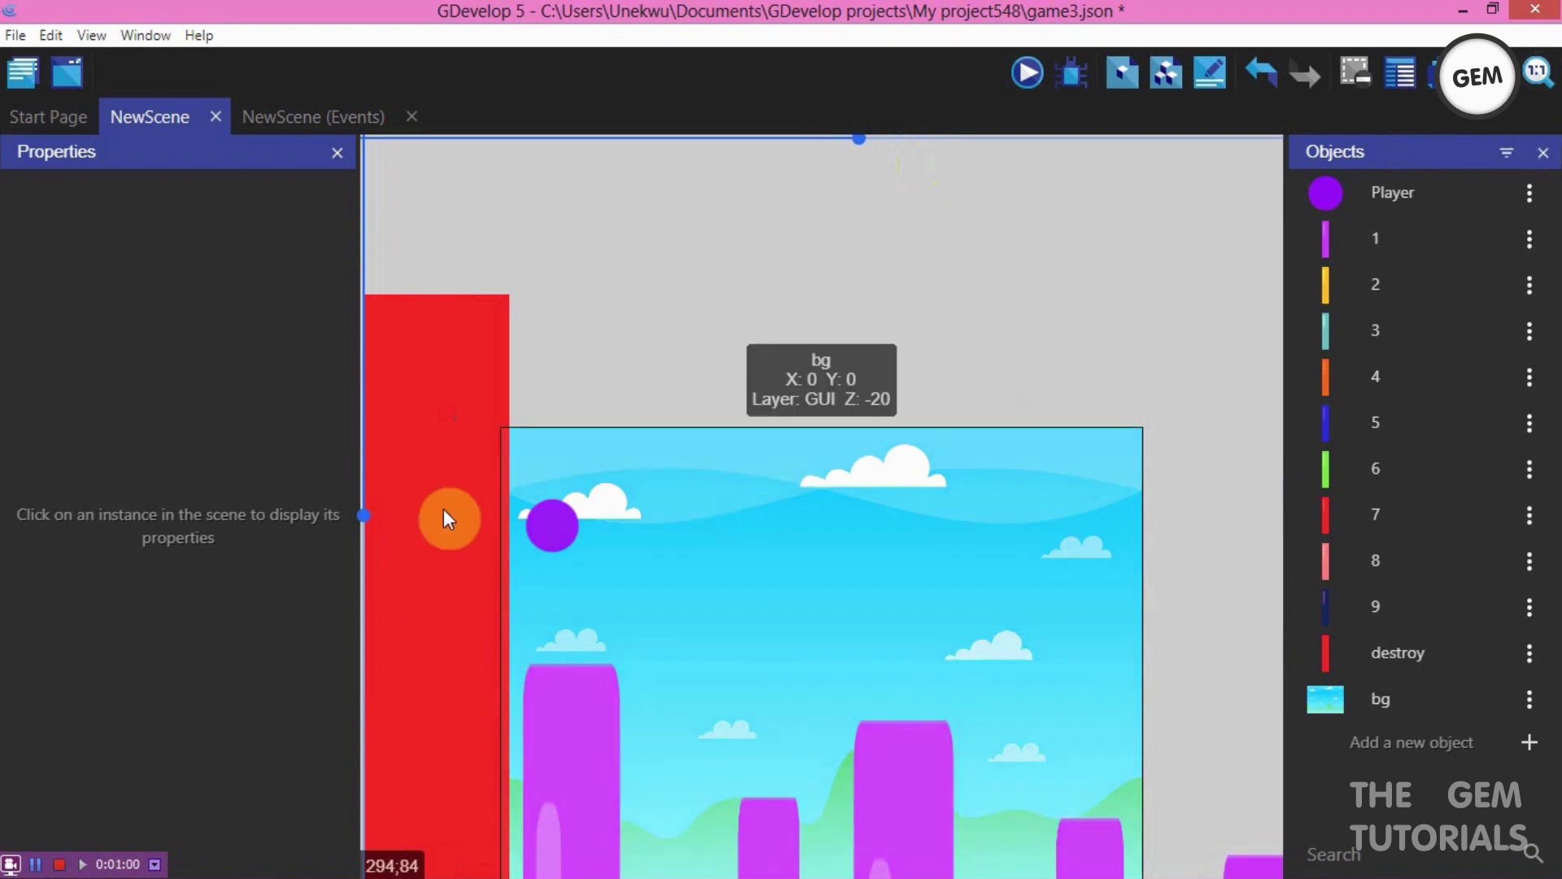
pyautogui.scroll(-2, 366, 529)
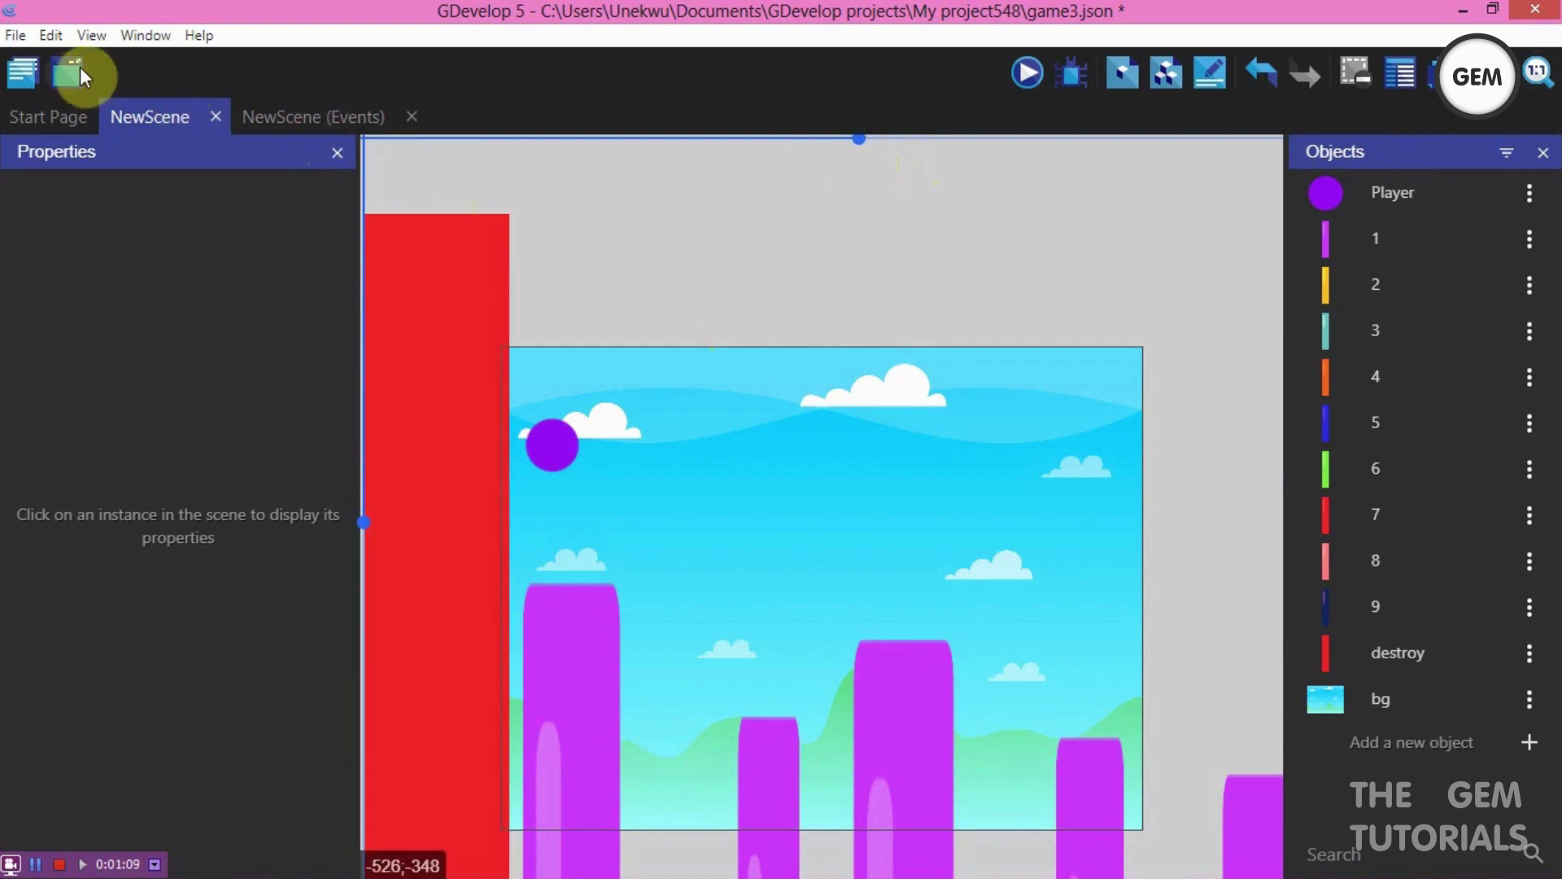
# Step: Open the project's properties from the game settings and set the game name to "Jumper ball"
pyautogui.click(25, 79)
pyautogui.click(122, 108)
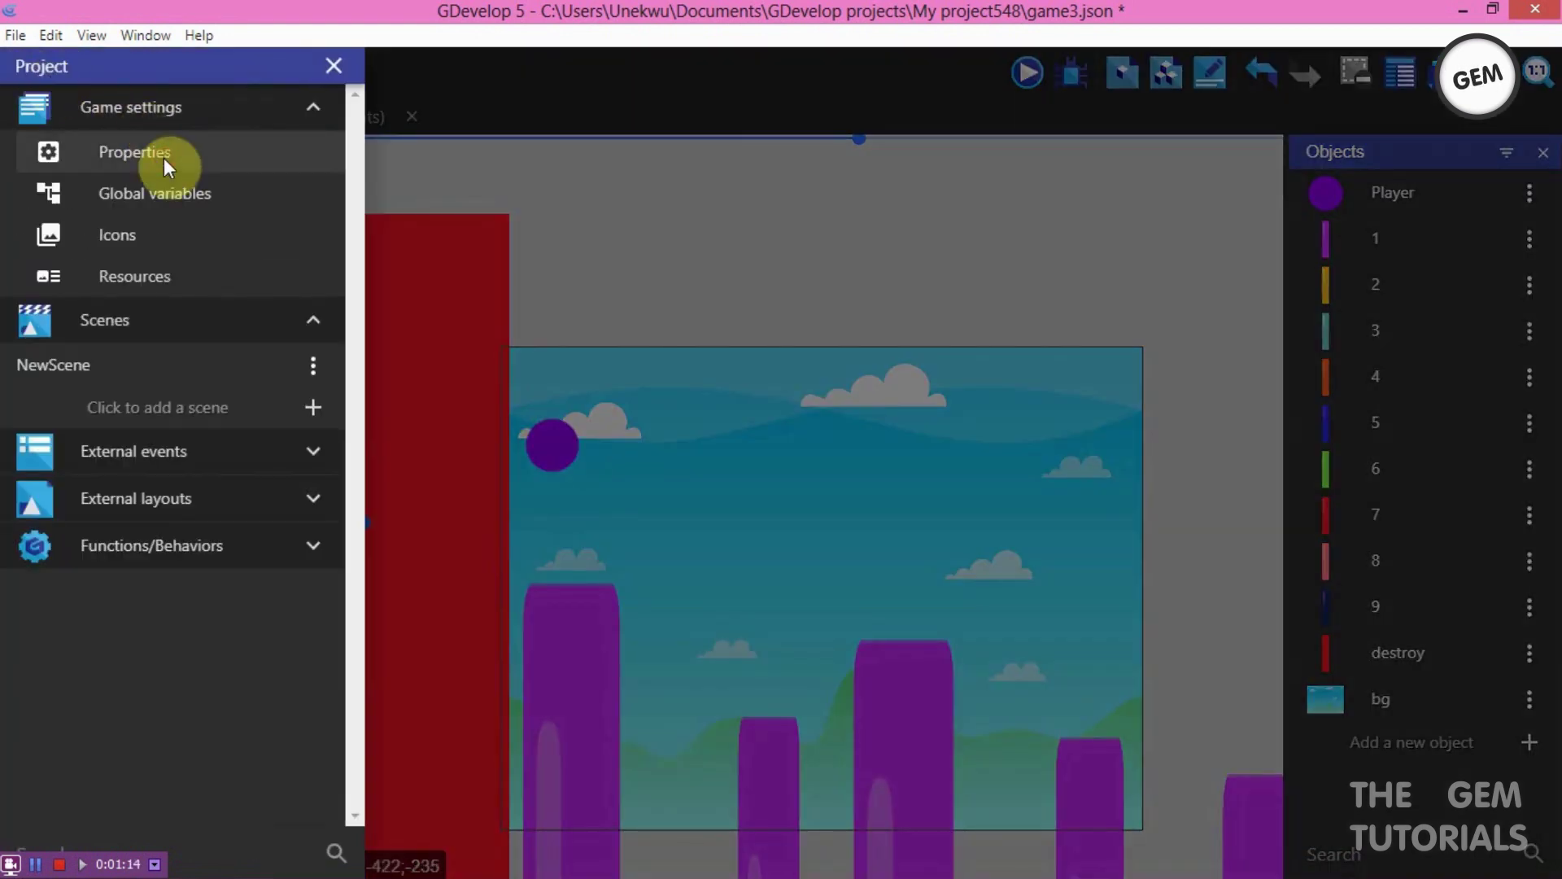
pyautogui.click(166, 167)
pyautogui.doubleClick(476, 201)
pyautogui.press('BackSpace')
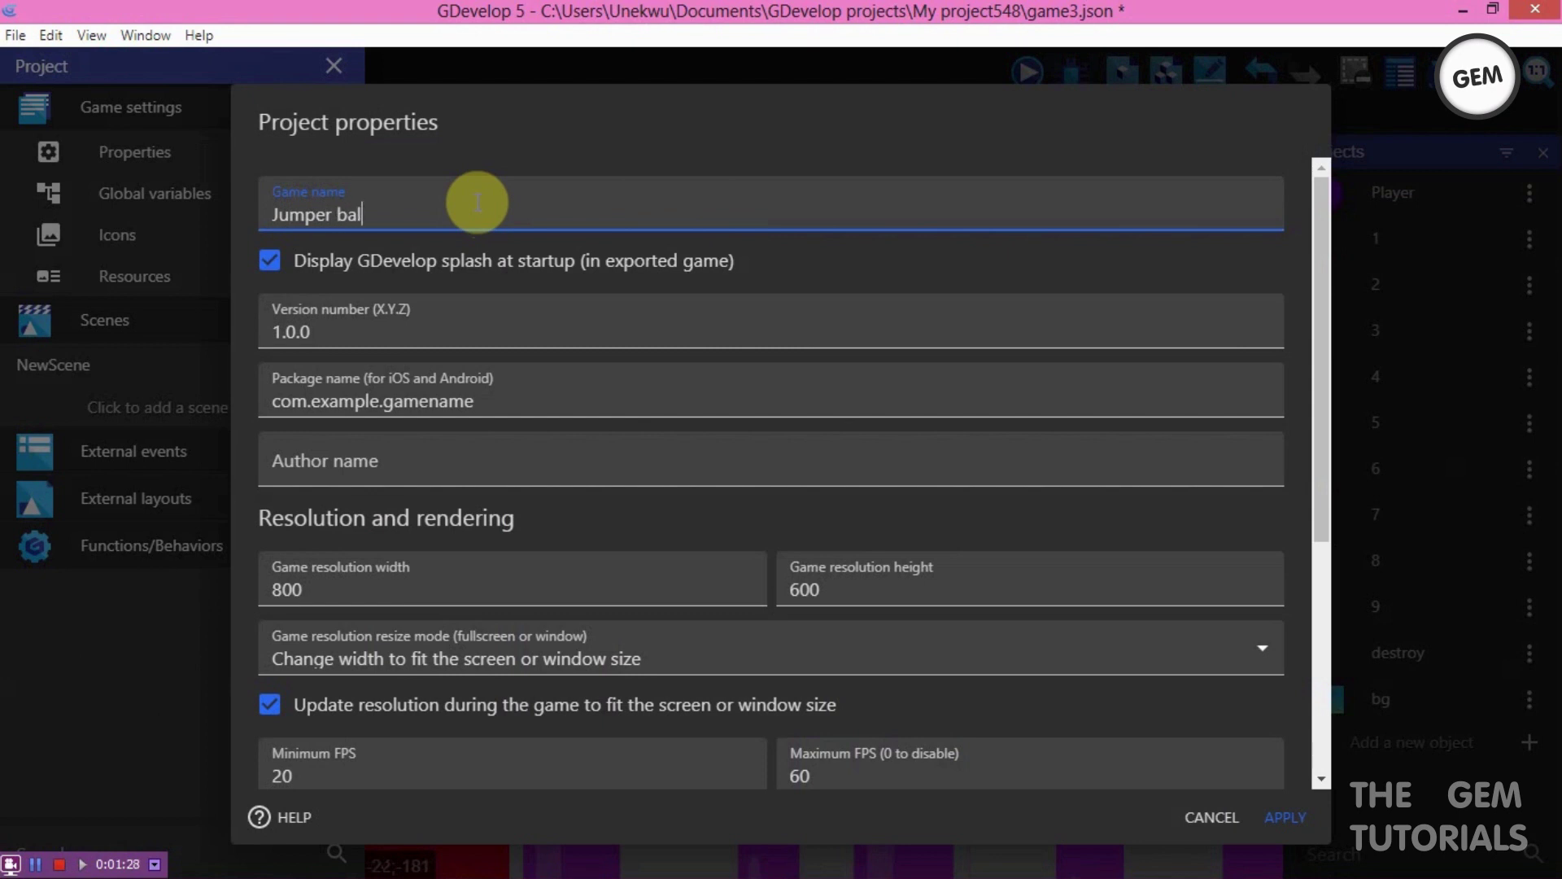
# Step: Change the package name to com.example.jumperball
pyautogui.click(498, 406)
pyautogui.press('BackSpace')
pyautogui.press('BackSpace')
pyautogui.press('BackSpace')
pyautogui.press('BackSpace')
pyautogui.press('BackSpace')
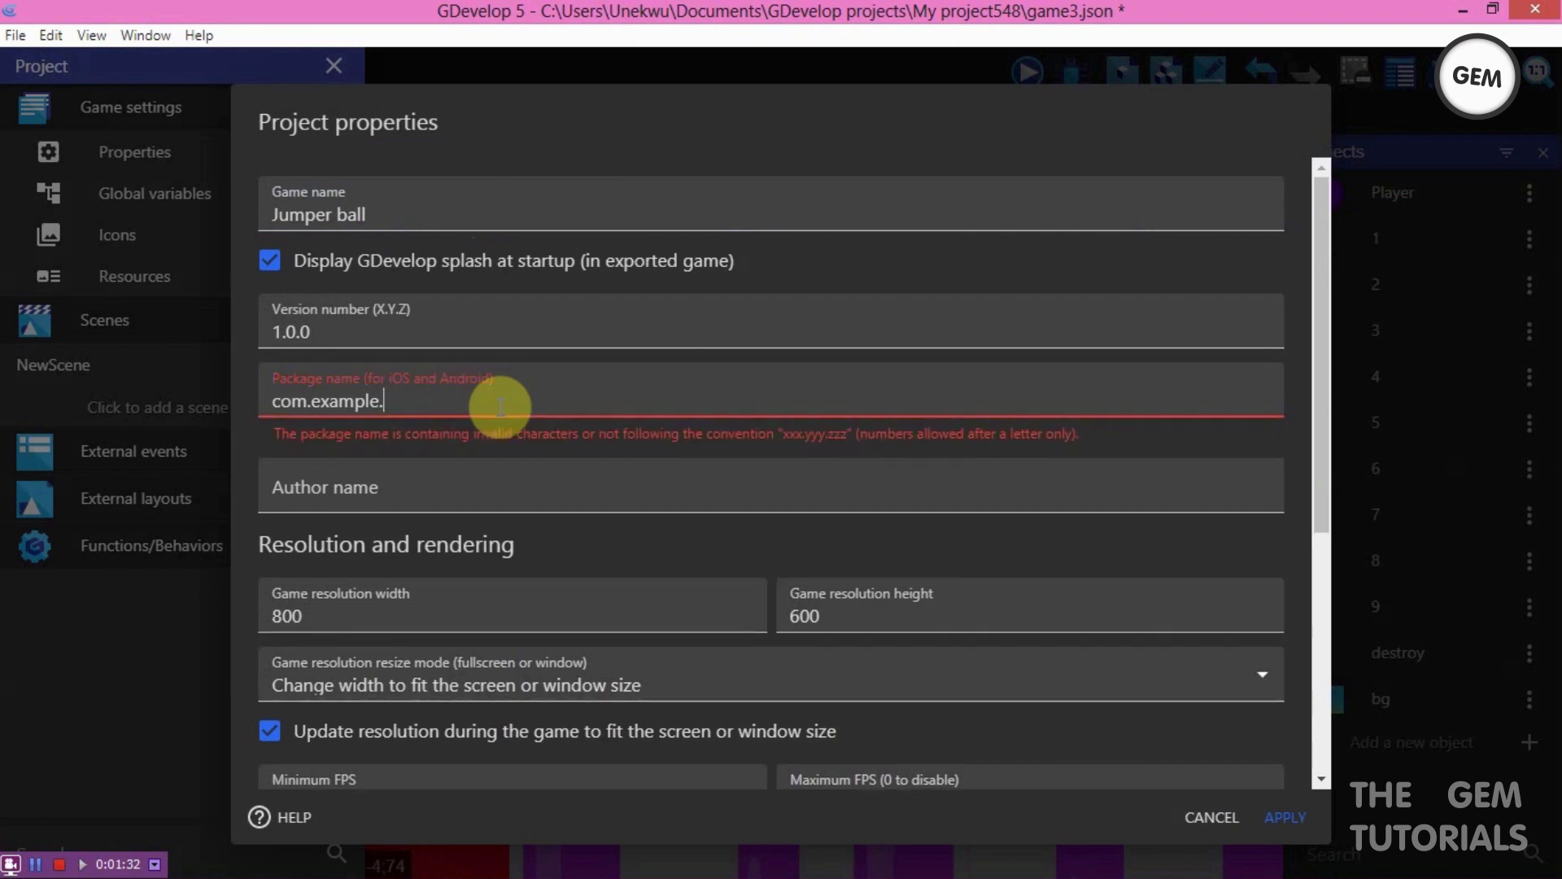
pyautogui.write('ga')
pyautogui.press('BackSpace')
pyautogui.write('jumpee')
pyautogui.press('BackSpace')
pyautogui.write('ball')
# Step: Set the author name to THEGEMTUTORIALS, apply the project properties and close the project manager
pyautogui.click(454, 457)
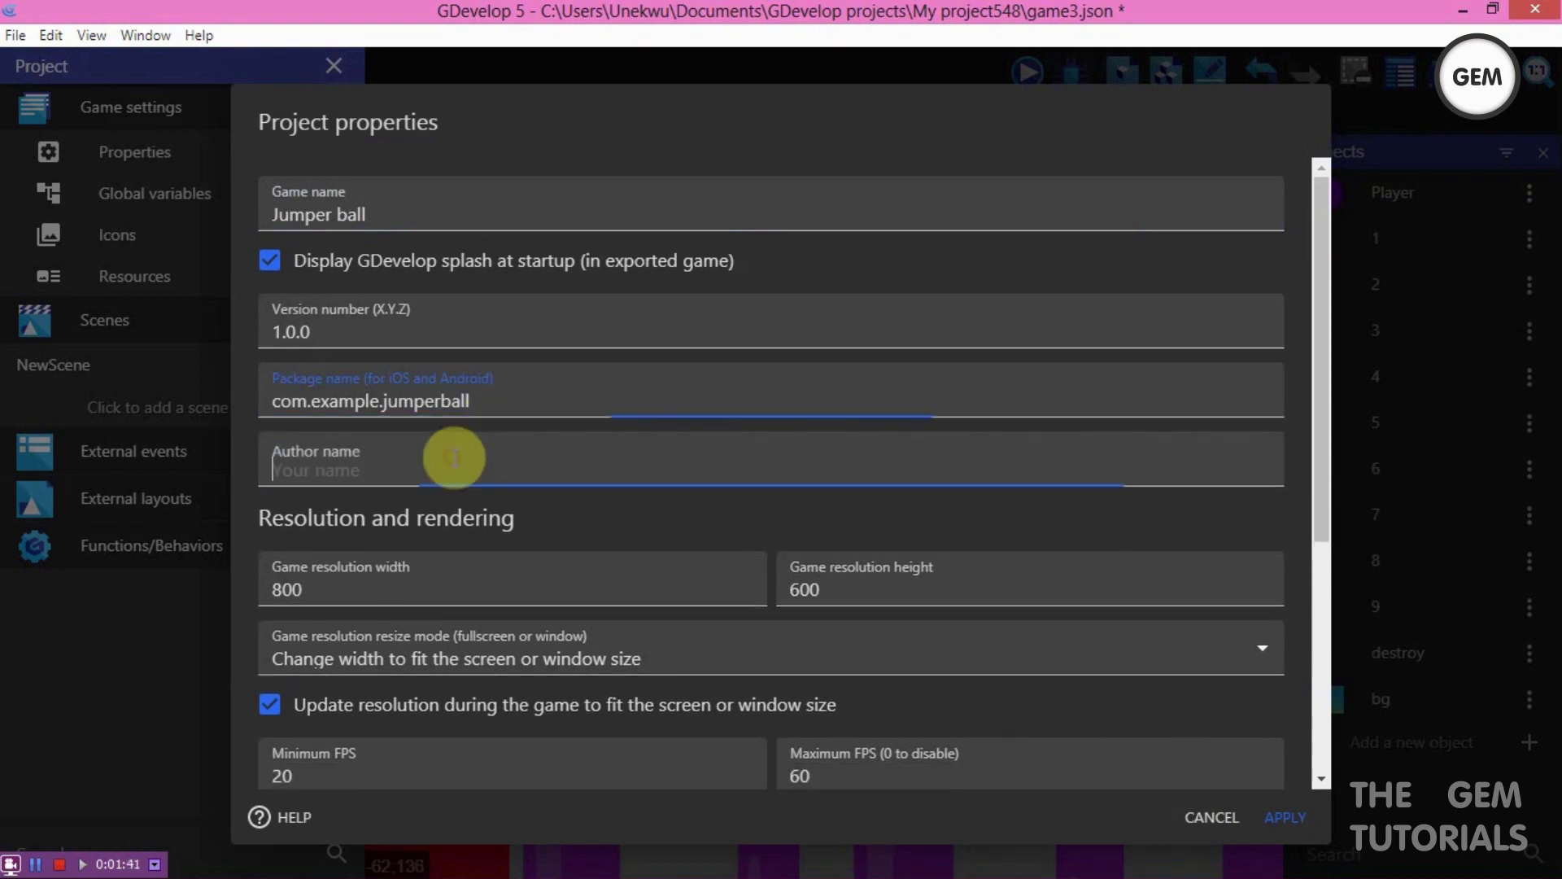
pyautogui.write('THEGEMTUTORIAL')
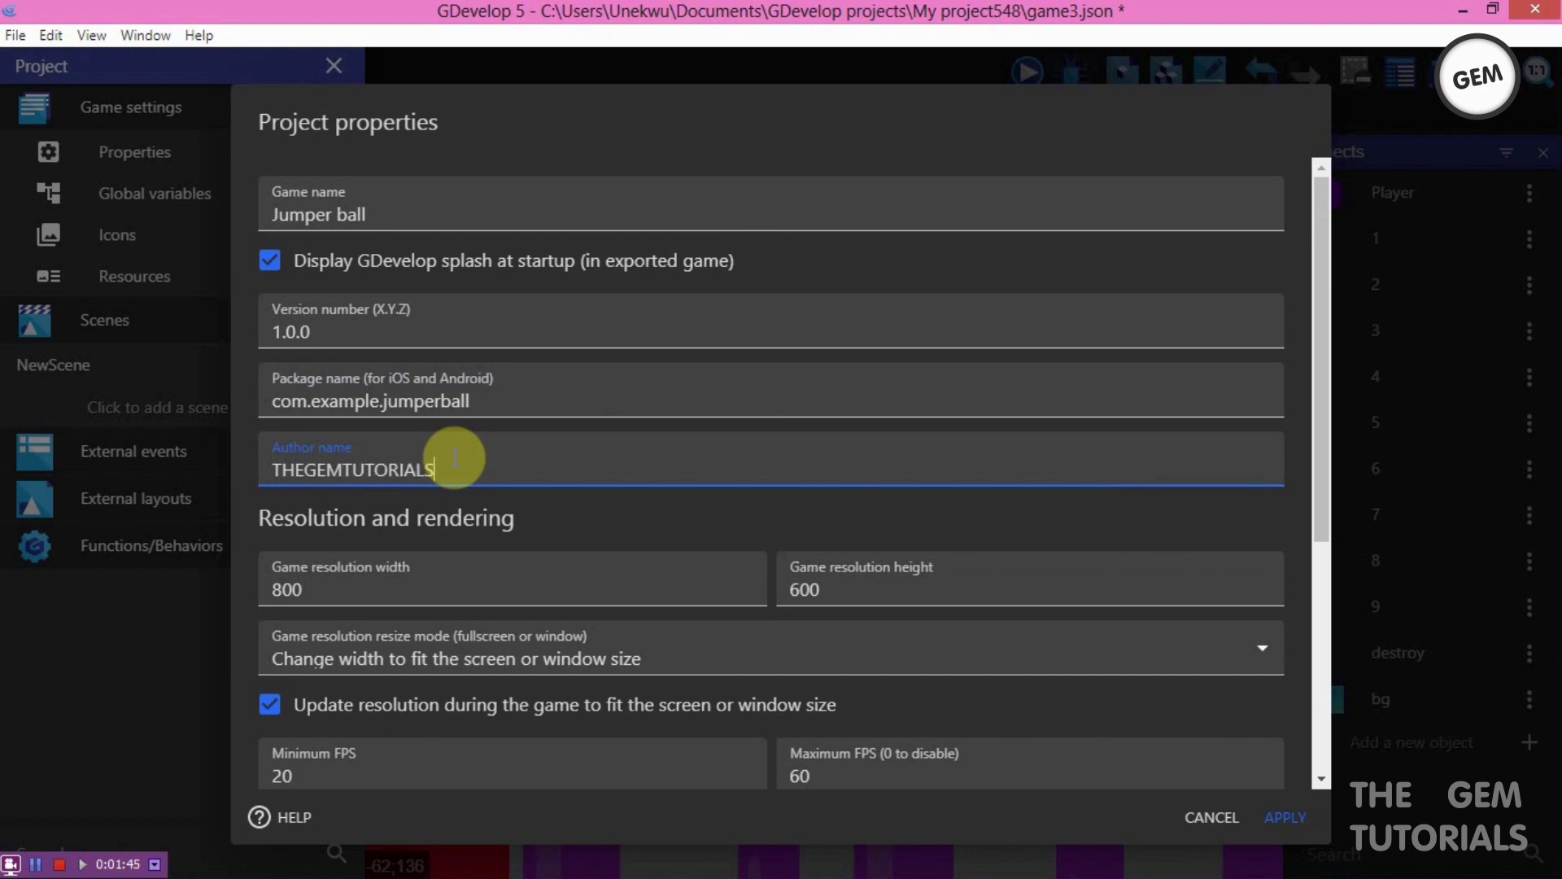
pyautogui.write('S')
pyautogui.click(1290, 822)
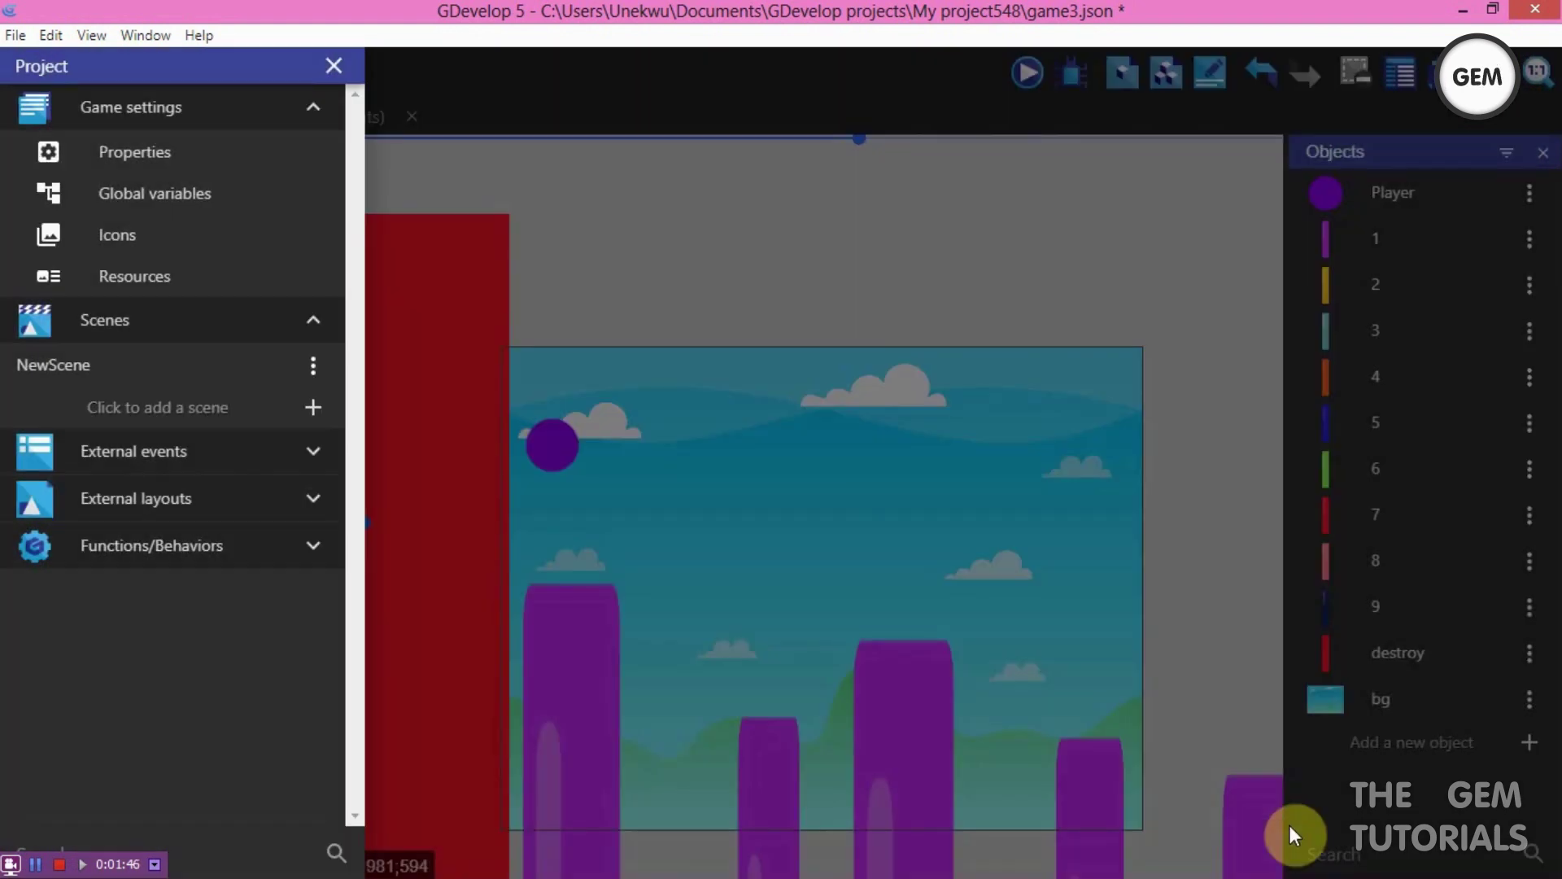
pyautogui.click(348, 73)
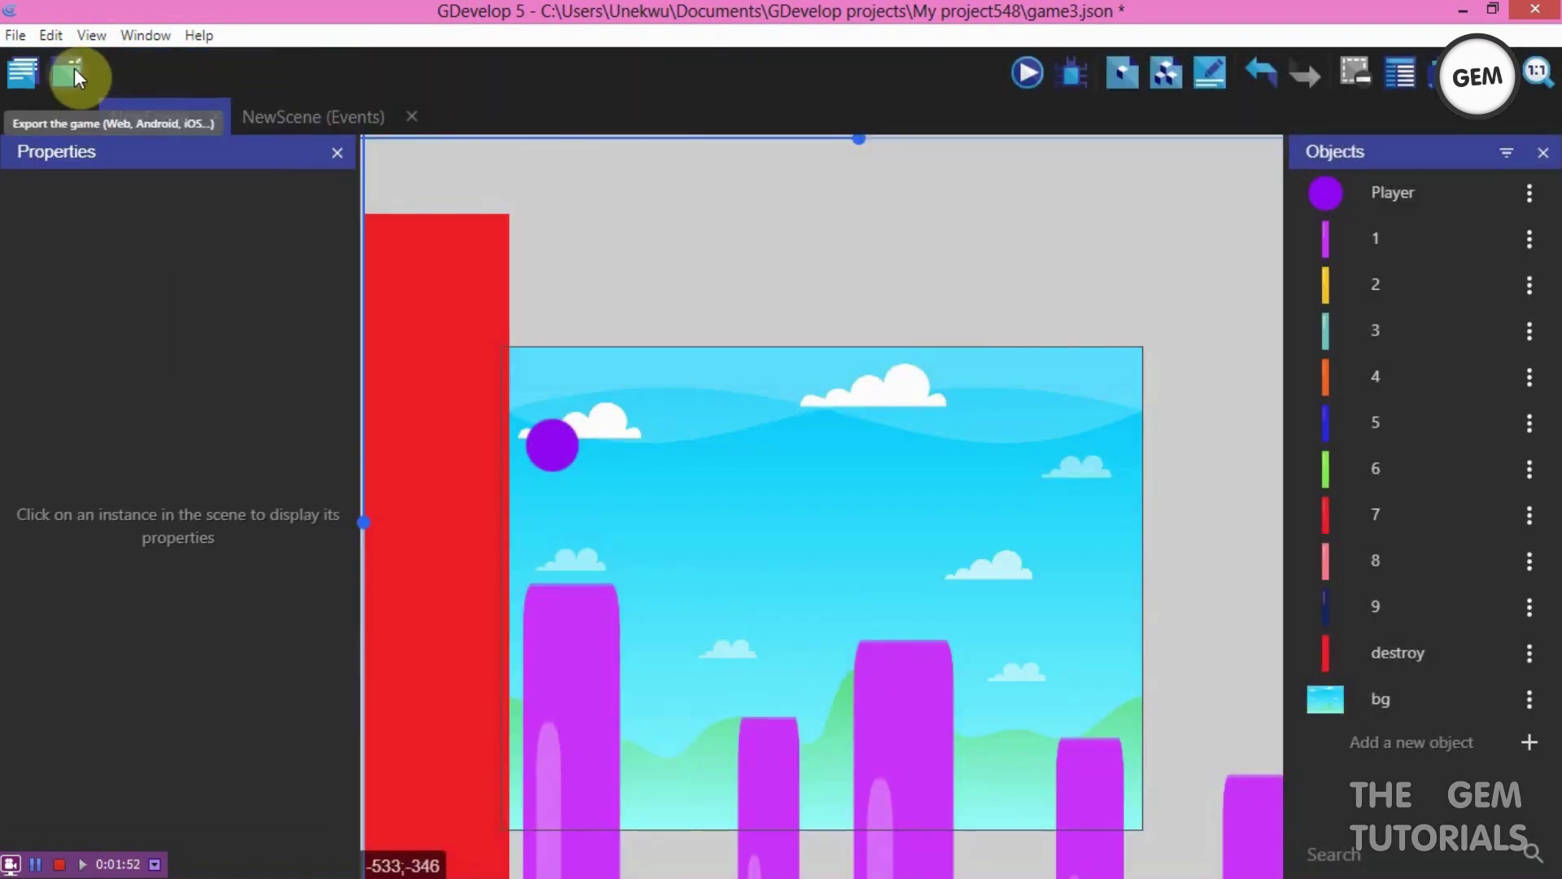
# Step: Start exporting the project to a local folder as an HTML5 game
pyautogui.click(17, 36)
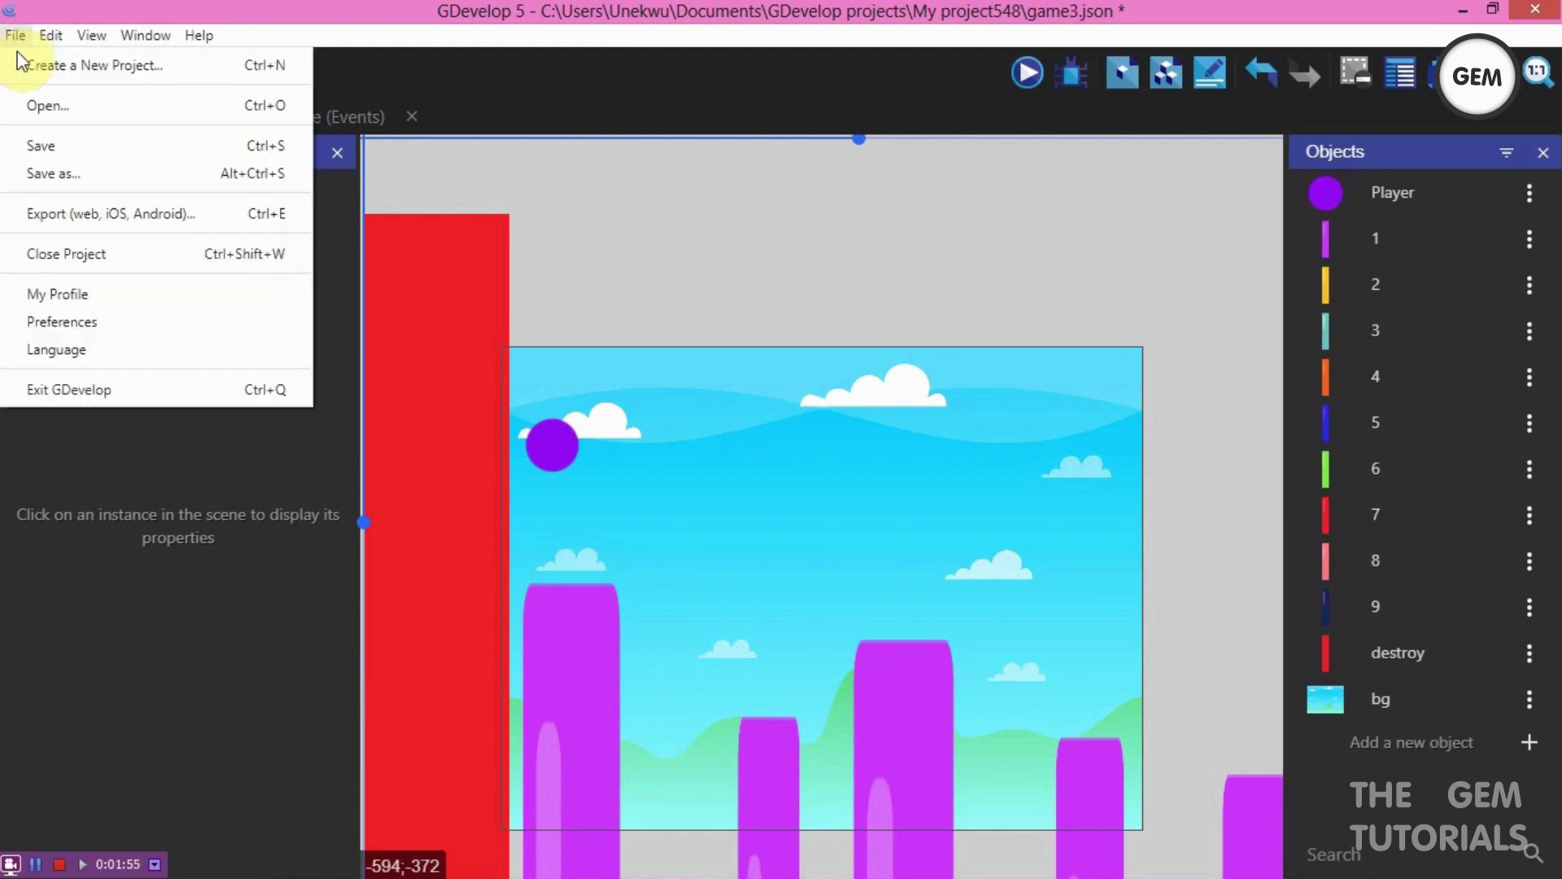
pyautogui.click(107, 214)
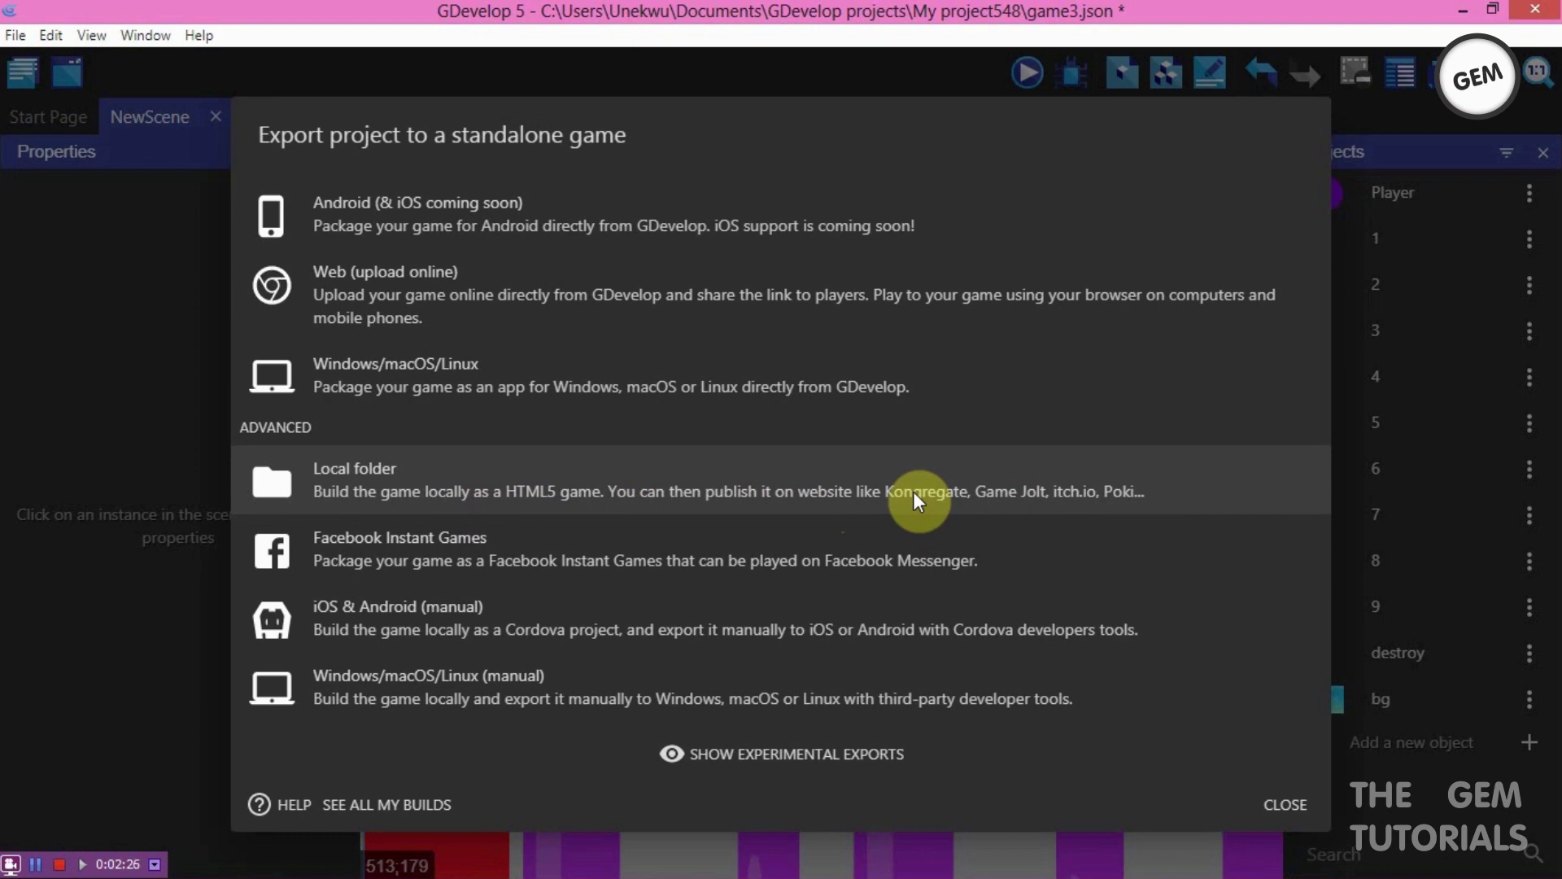
pyautogui.click(750, 481)
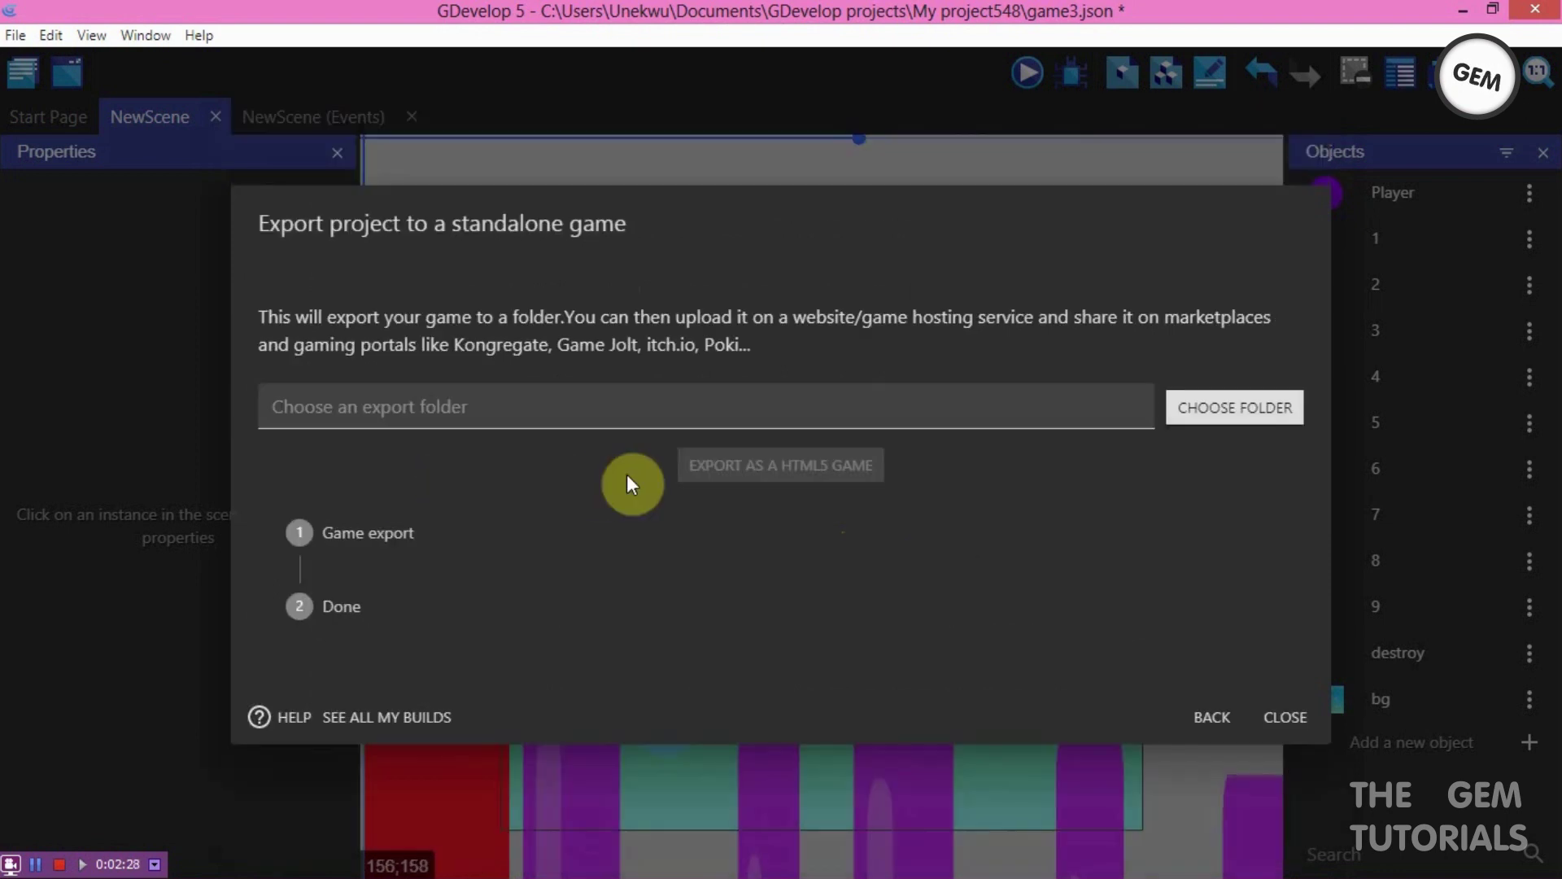
# Step: Browse for an export folder and create a new folder named jumperball on the Desktop
pyautogui.click(1266, 416)
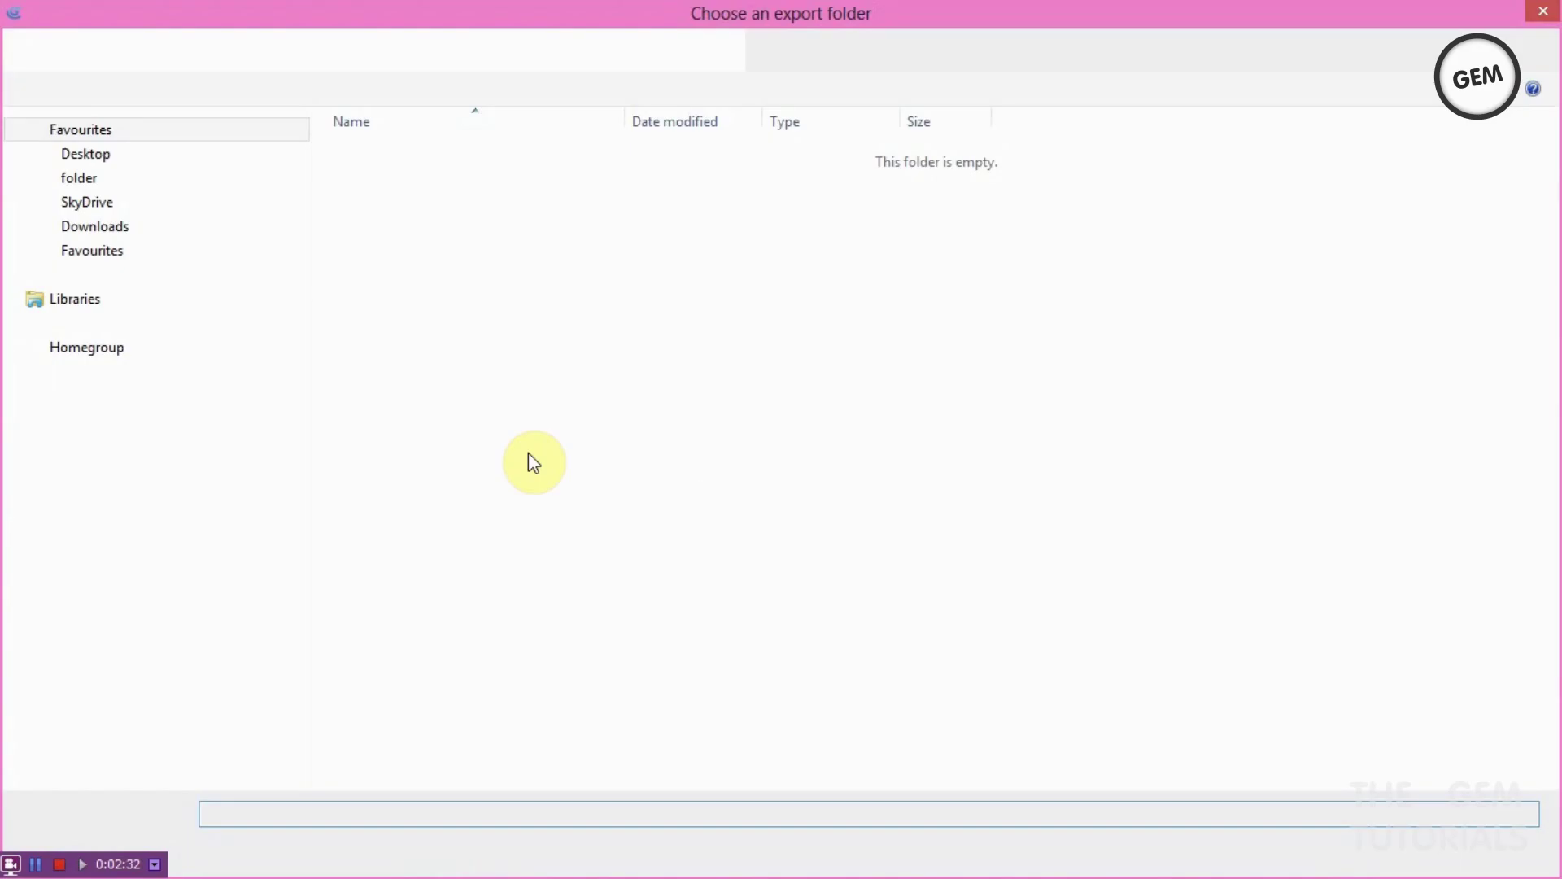
pyautogui.click(78, 159)
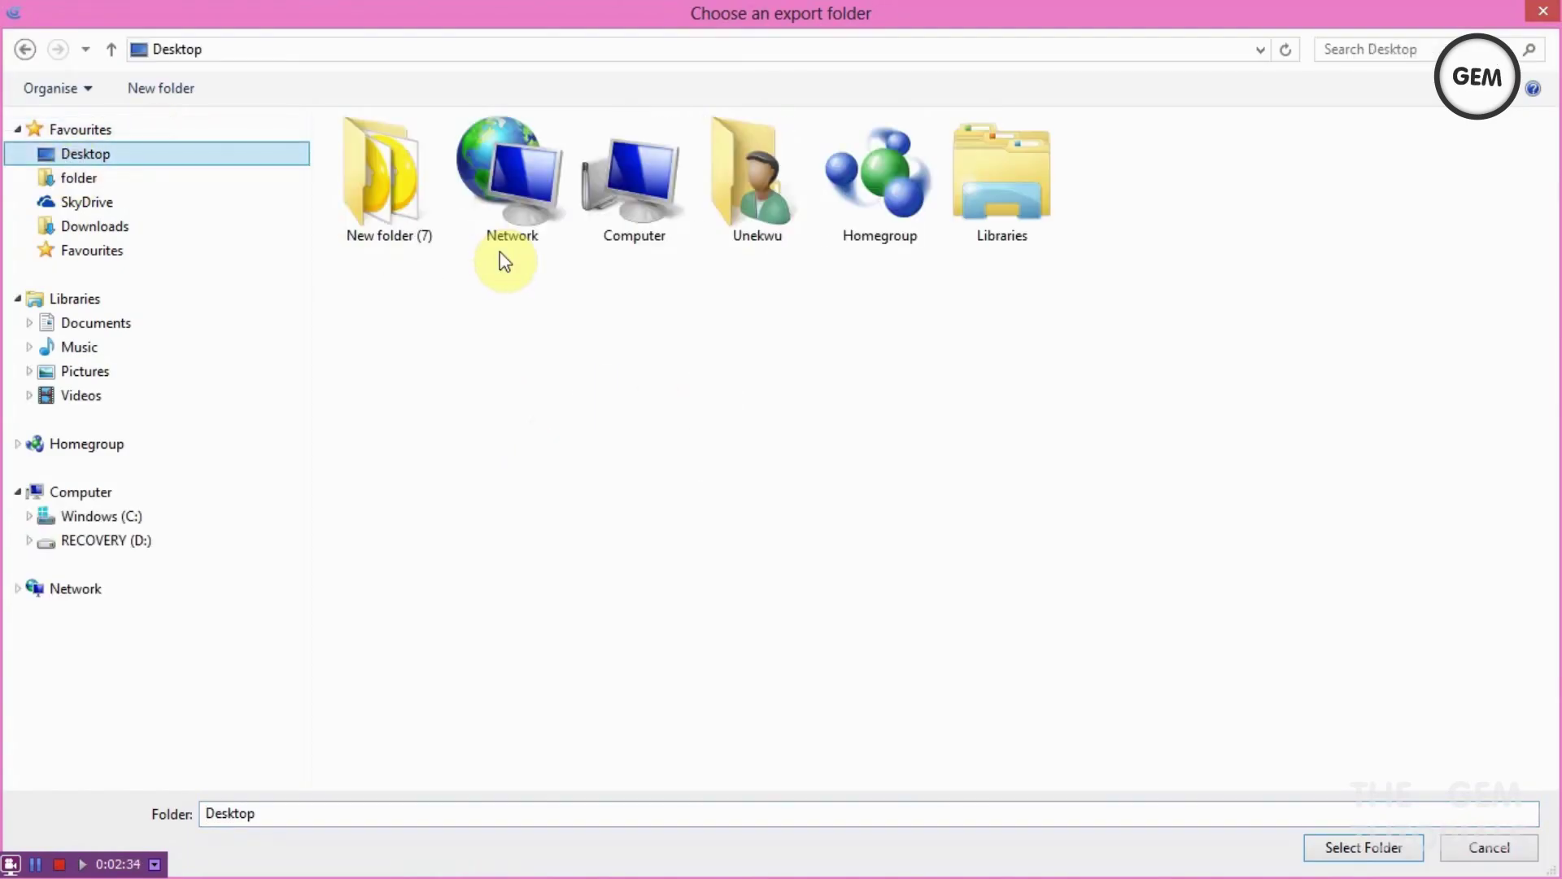
pyautogui.rightClick(708, 397)
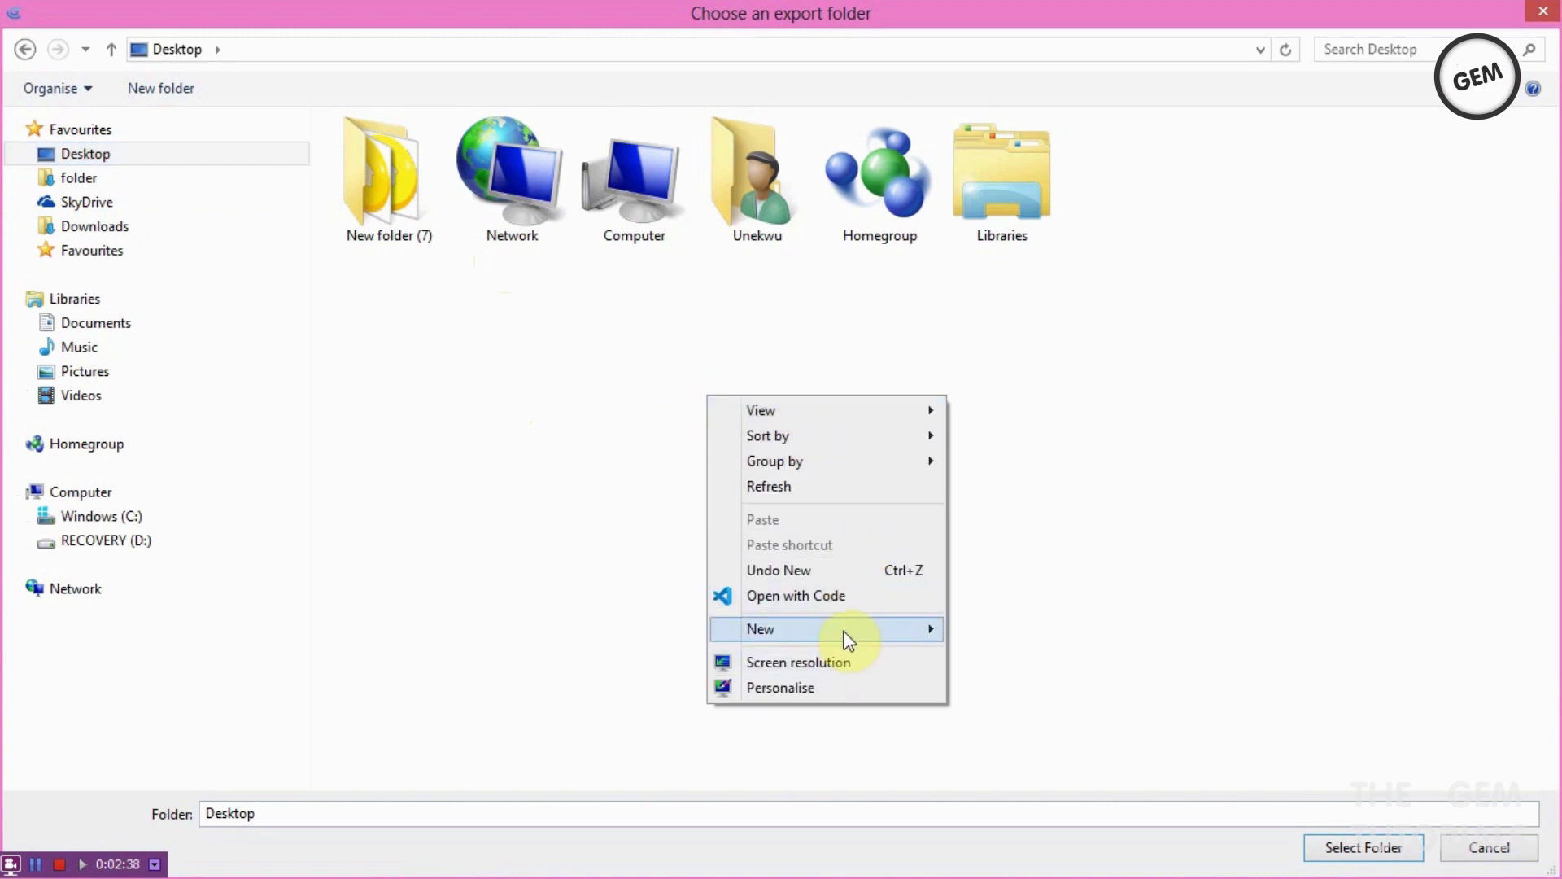
pyautogui.moveTo(844, 632)
pyautogui.click(1031, 322)
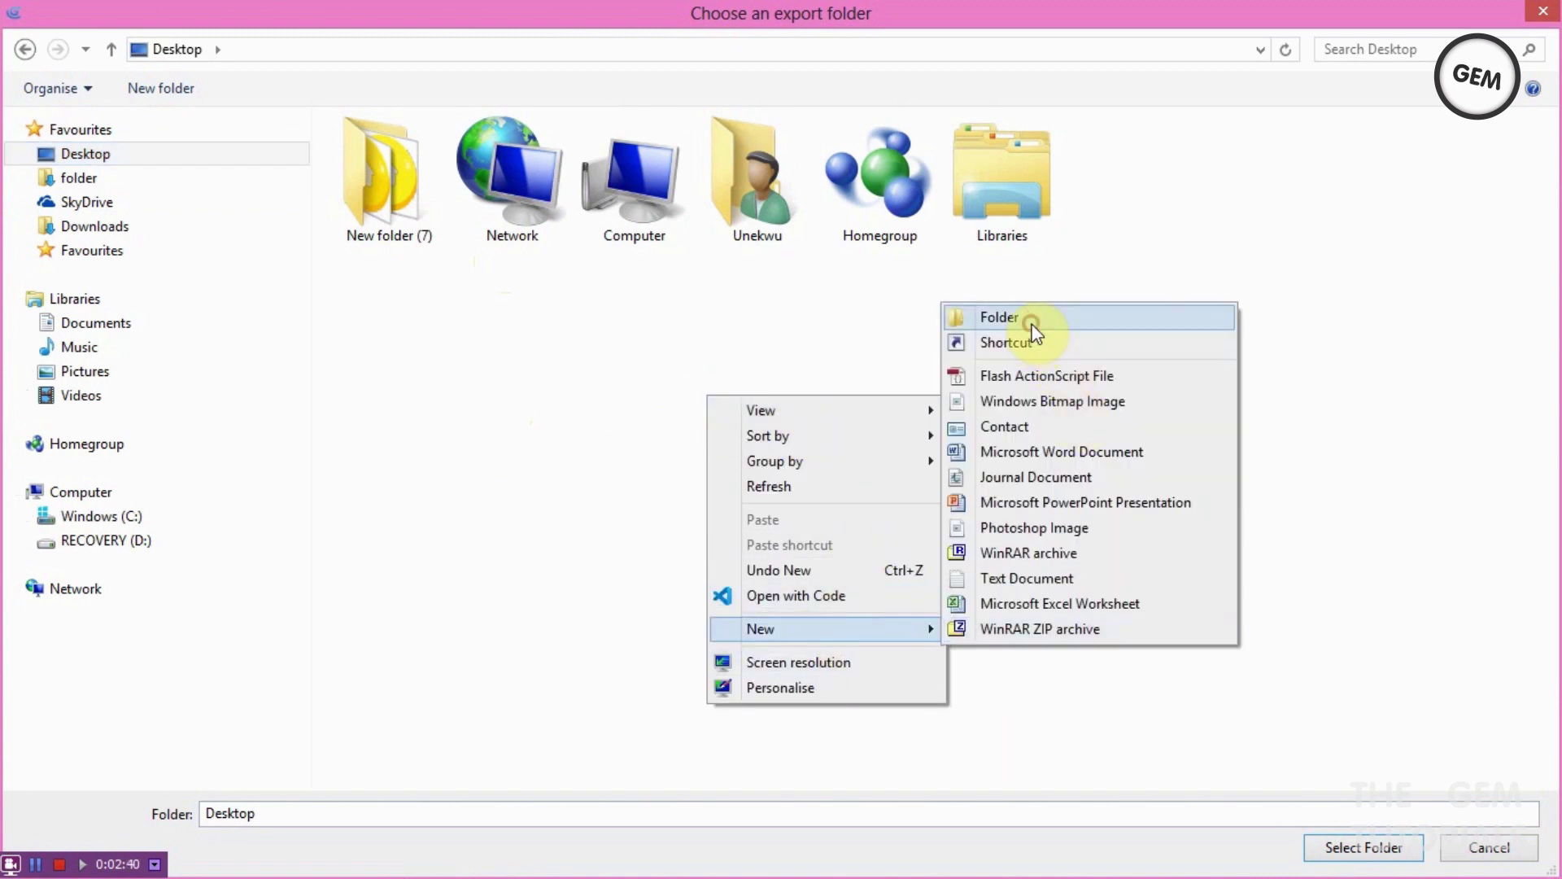
pyautogui.press('BackSpace')
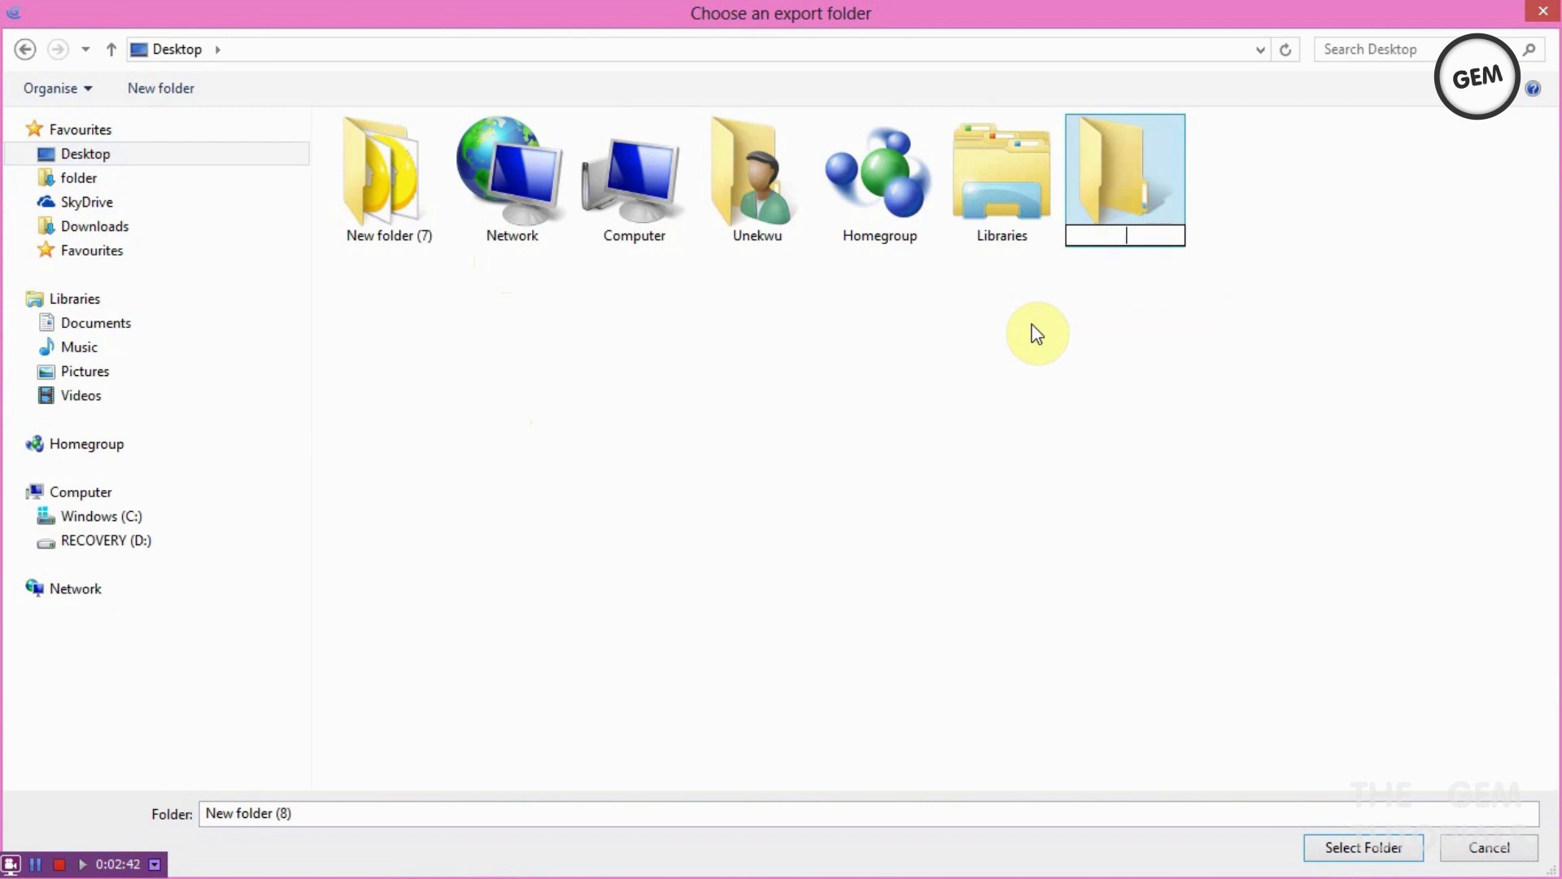
pyautogui.write('ju')
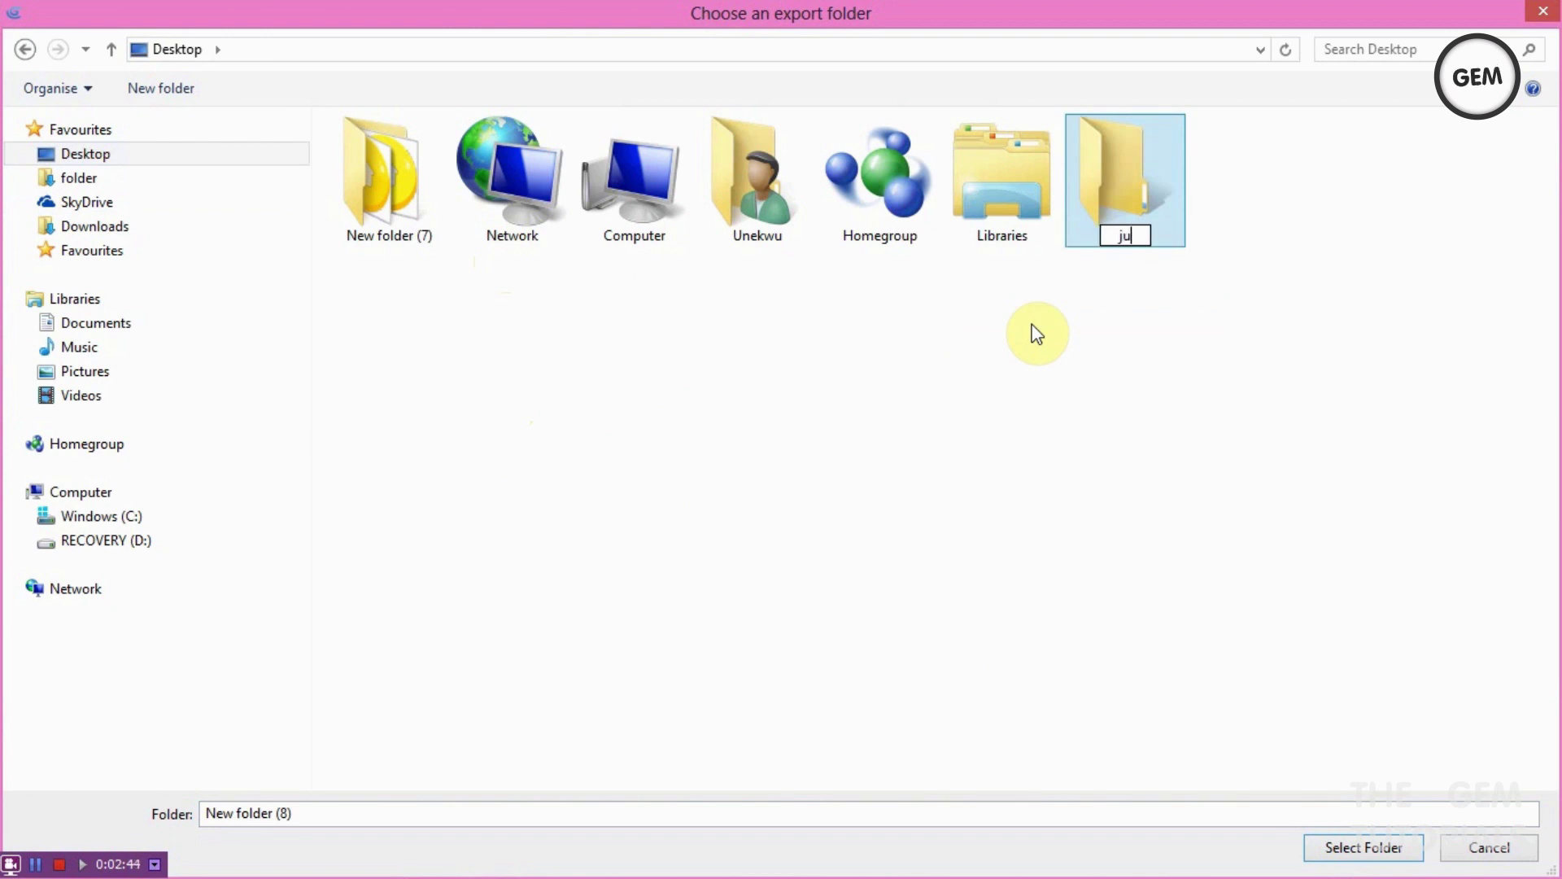
pyautogui.write('mperball')
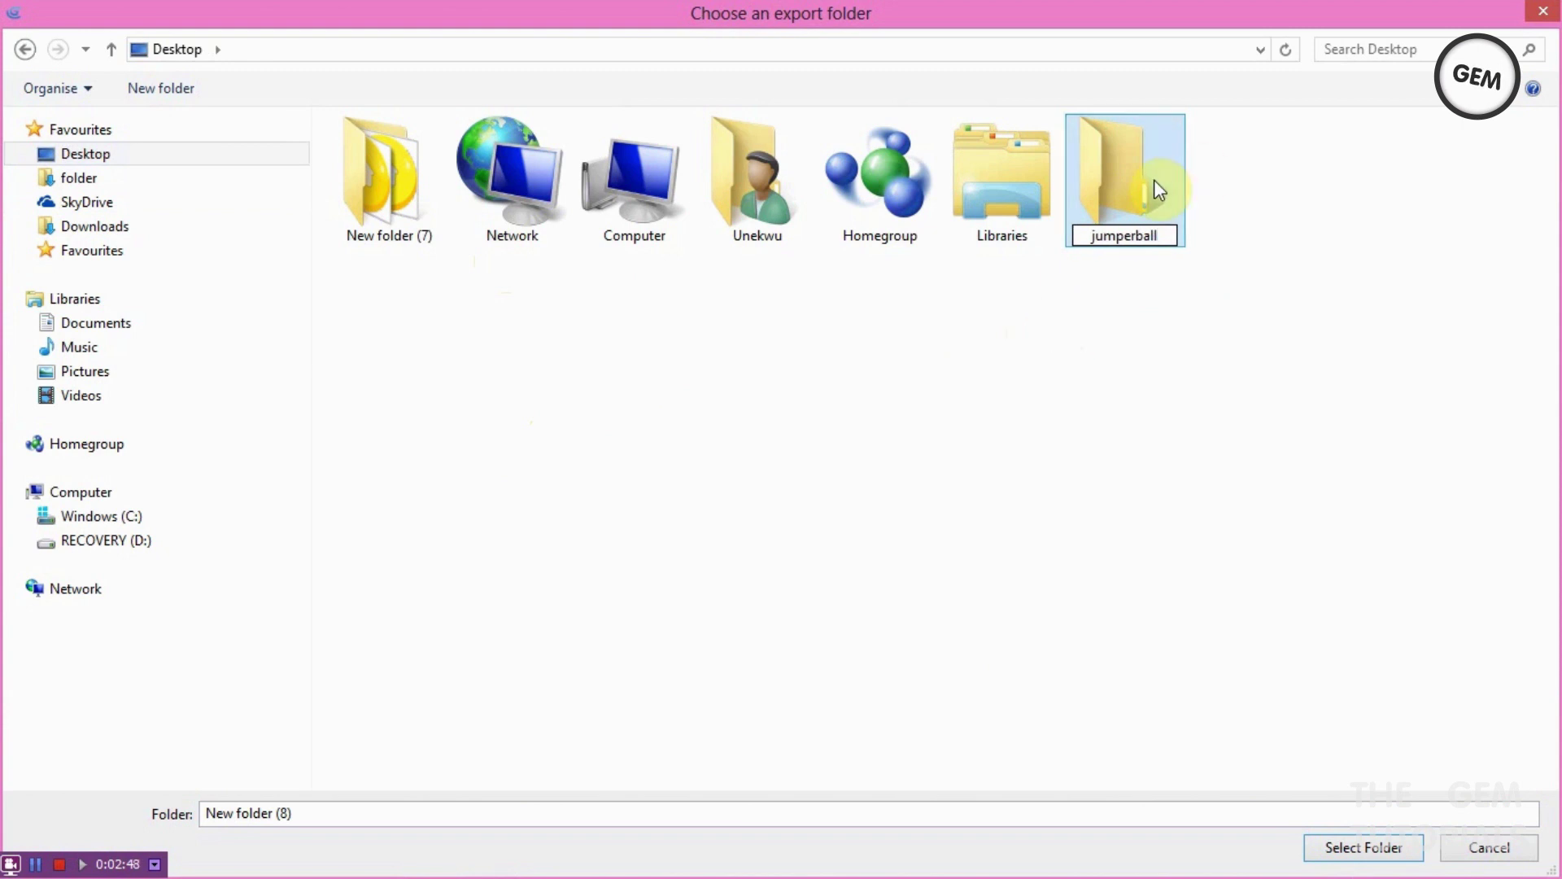
# Step: Select the jumperball folder as the export destination and export the game as an HTML5 game
pyautogui.click(1140, 144)
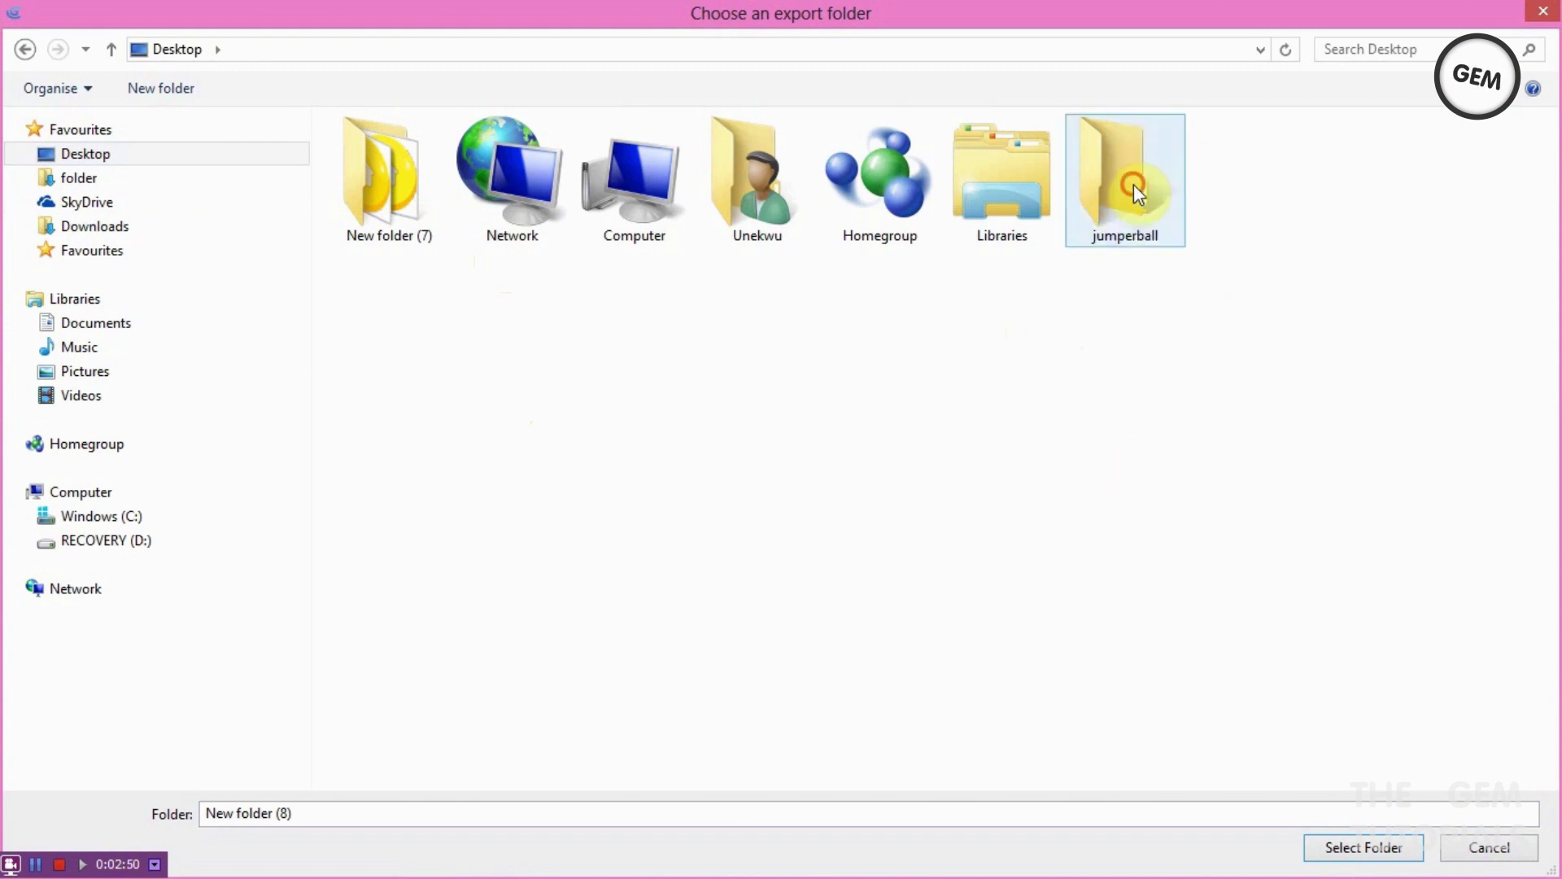
pyautogui.click(1360, 847)
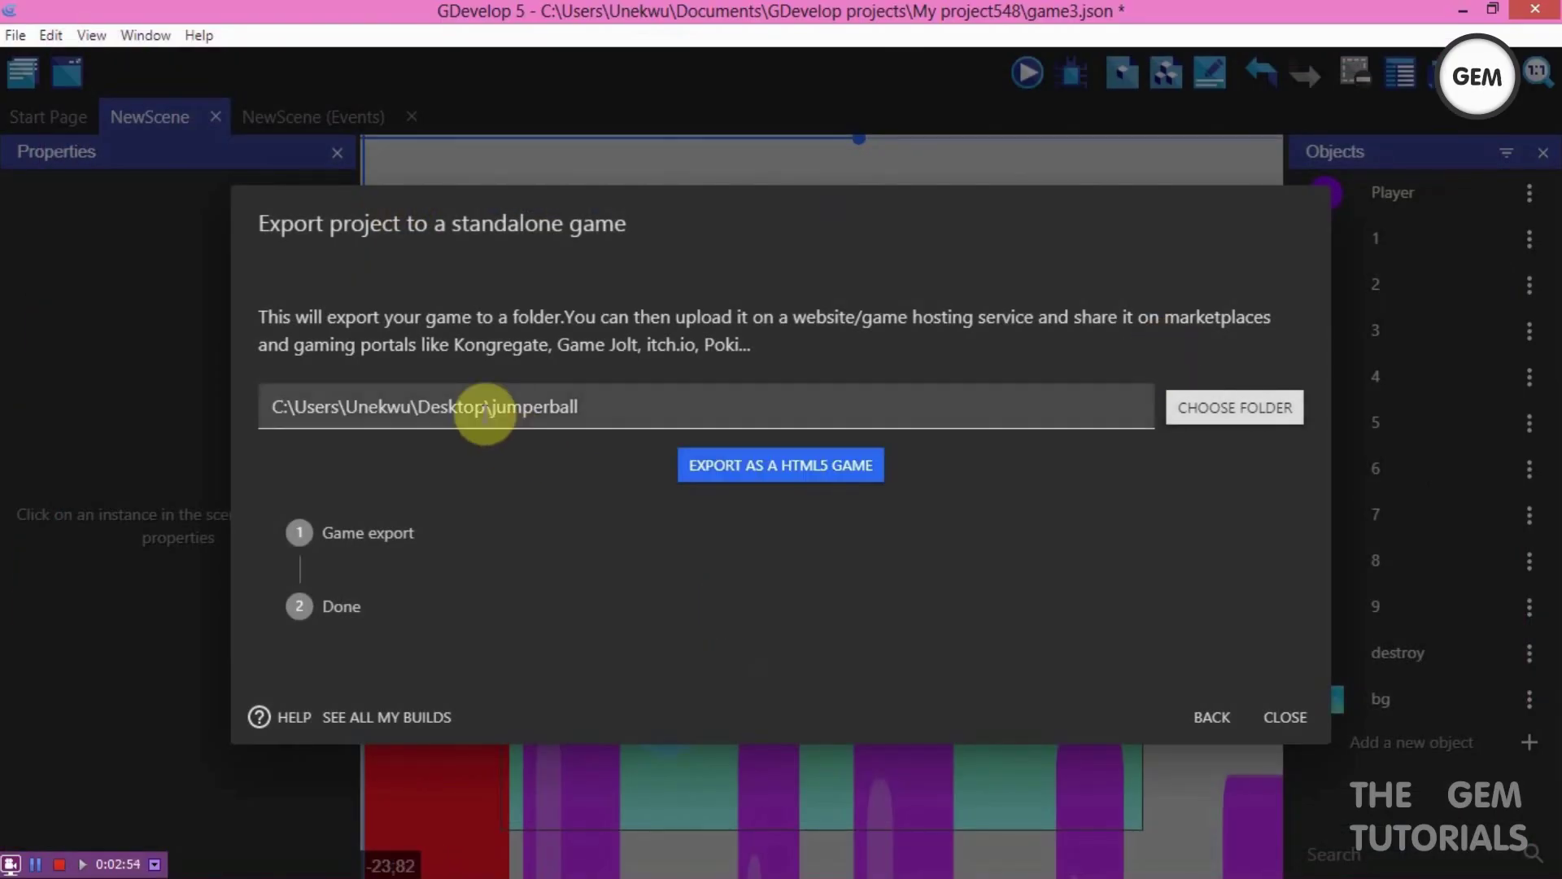
pyautogui.click(793, 470)
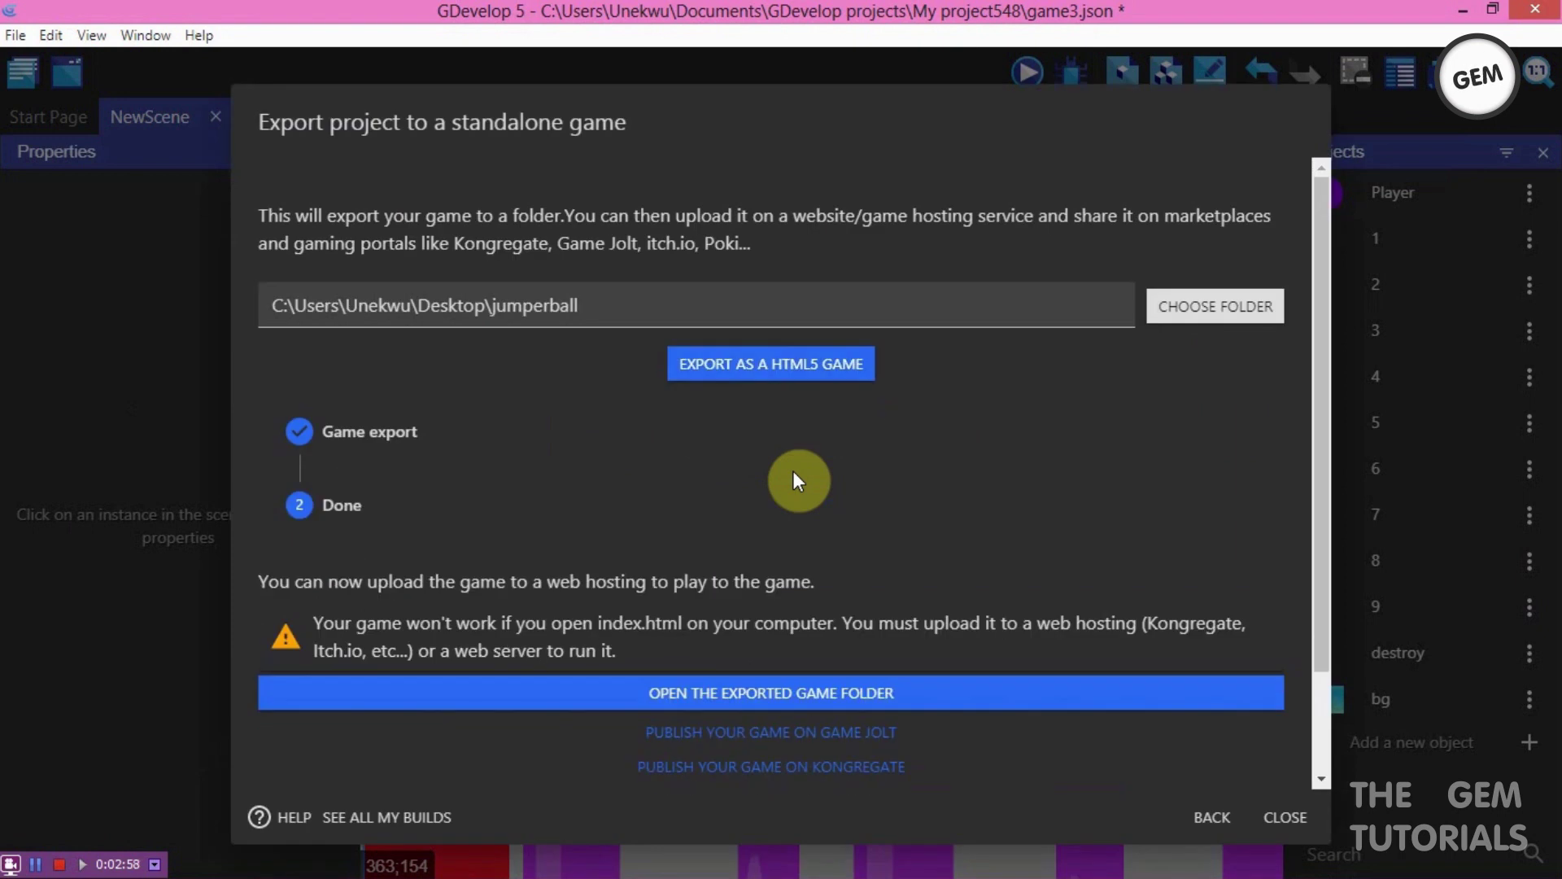
pyautogui.moveTo(1330, 393); pyautogui.dragTo(881, 543)
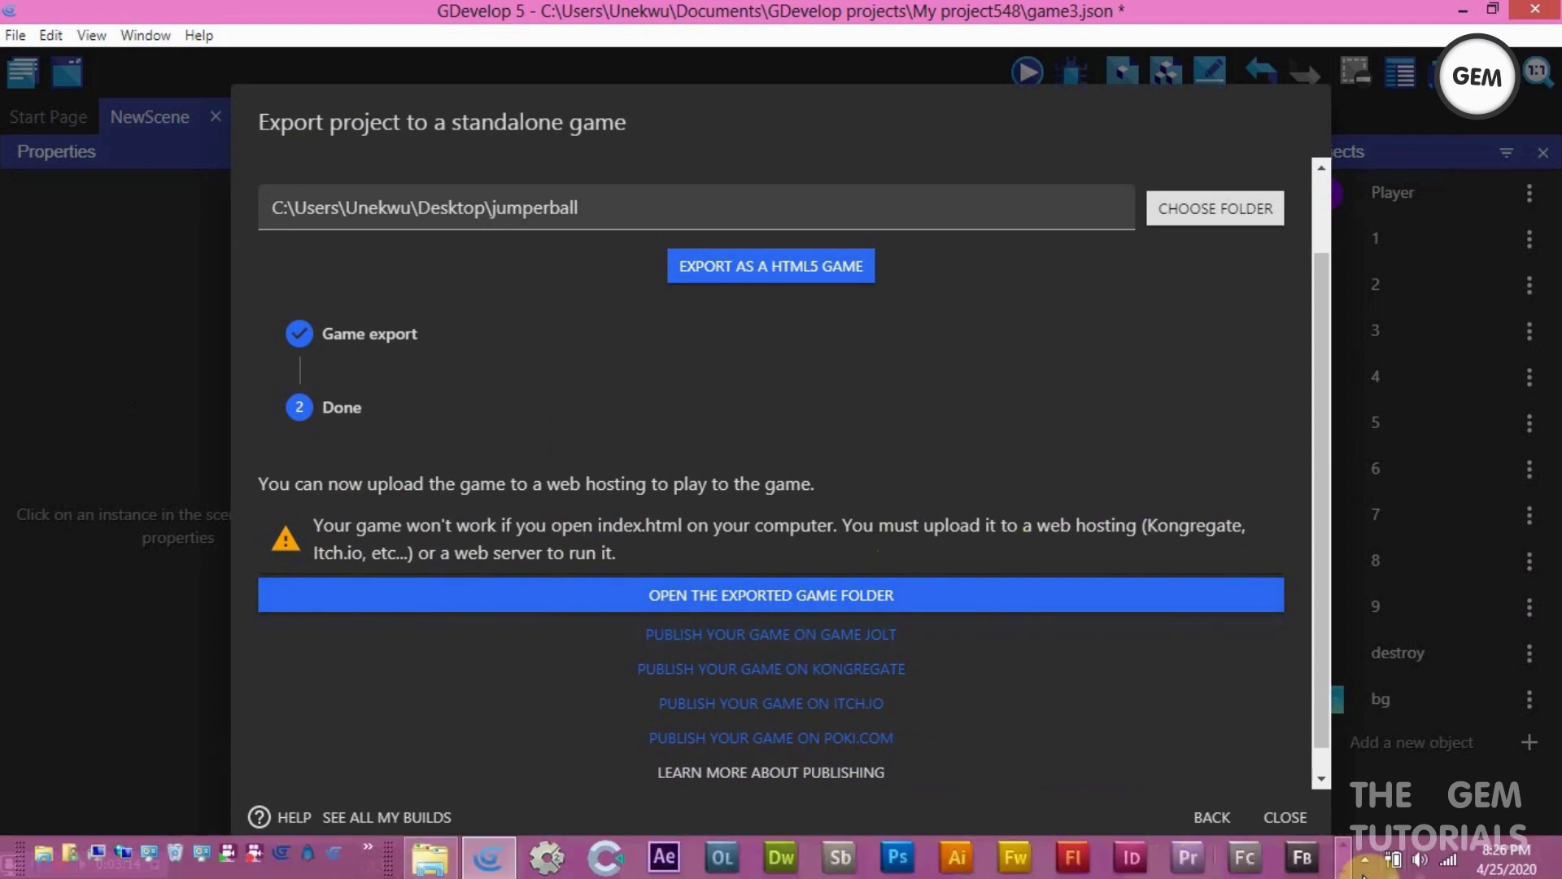
# Step: Switch to Chrome, reload the itch.io home page and go to the account log-in
pyautogui.click(1342, 869)
pyautogui.click(745, 864)
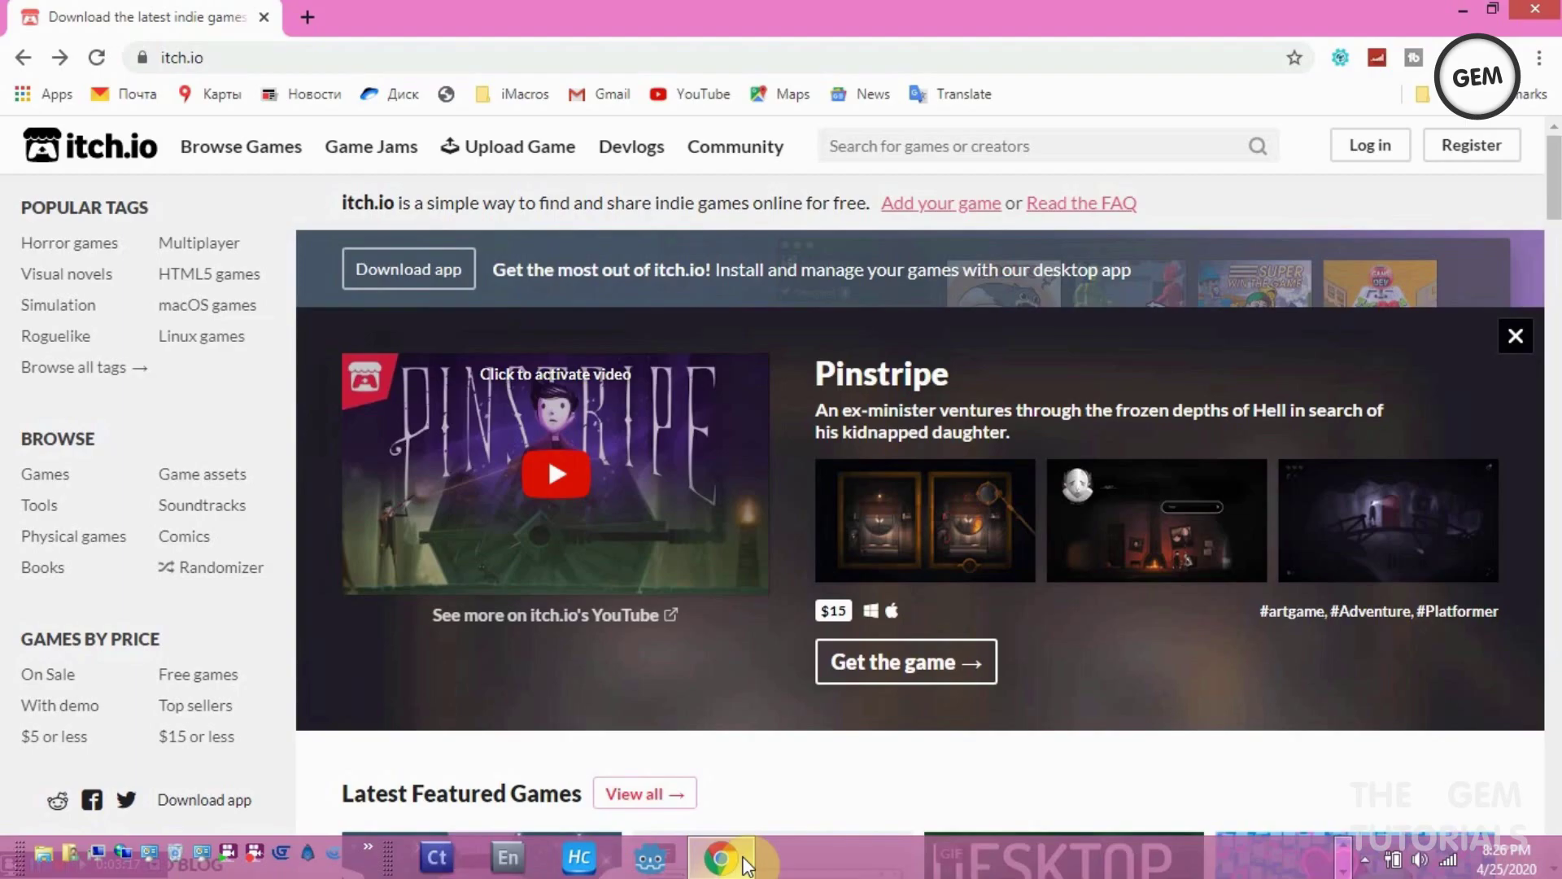
pyautogui.click(98, 57)
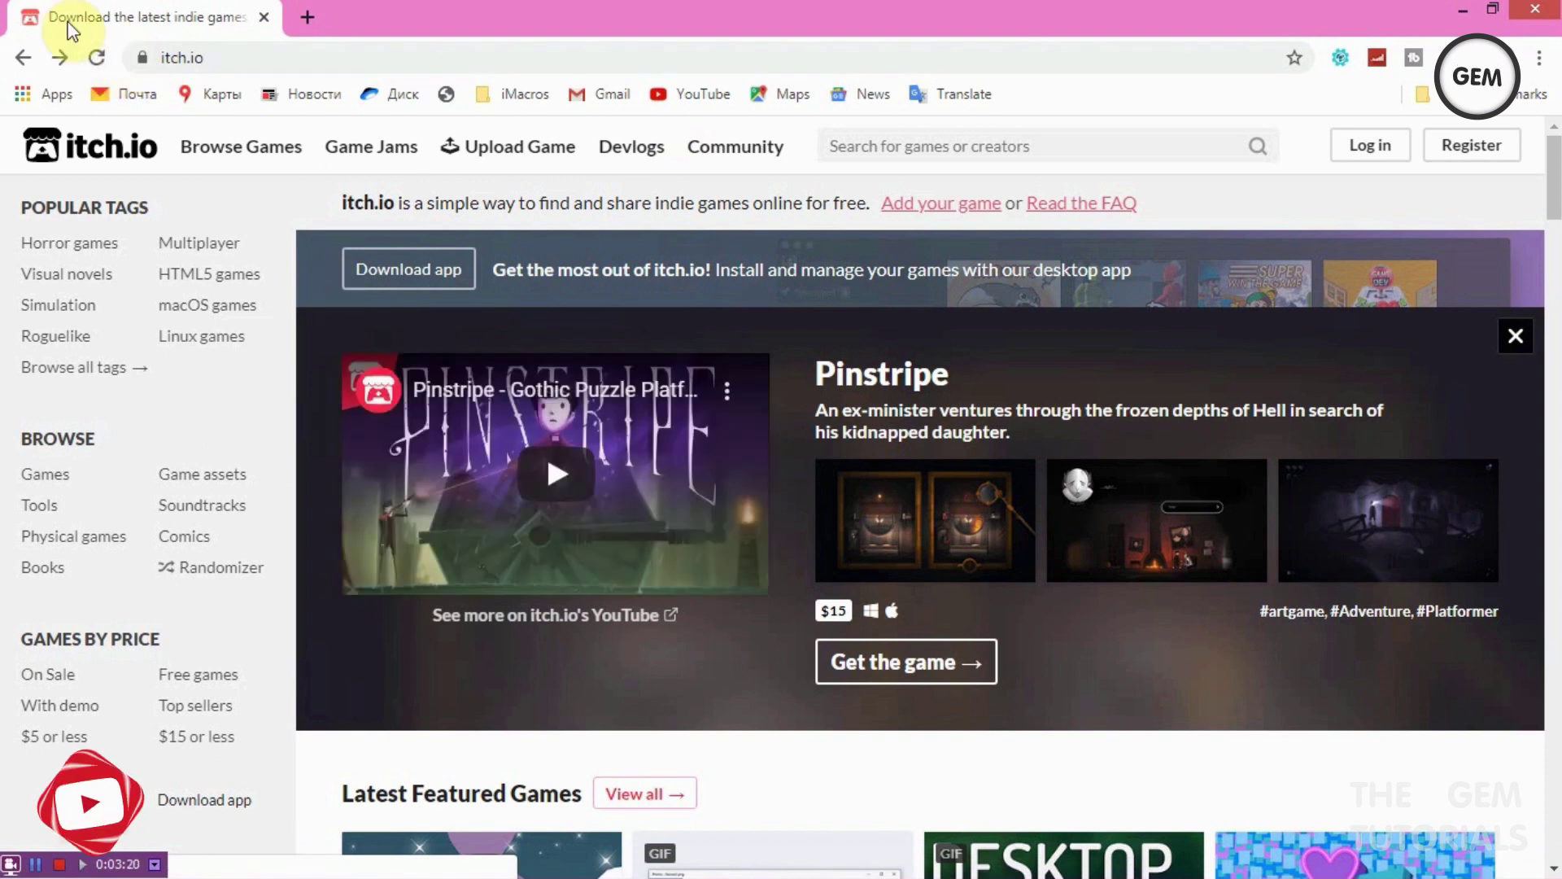
pyautogui.click(1515, 335)
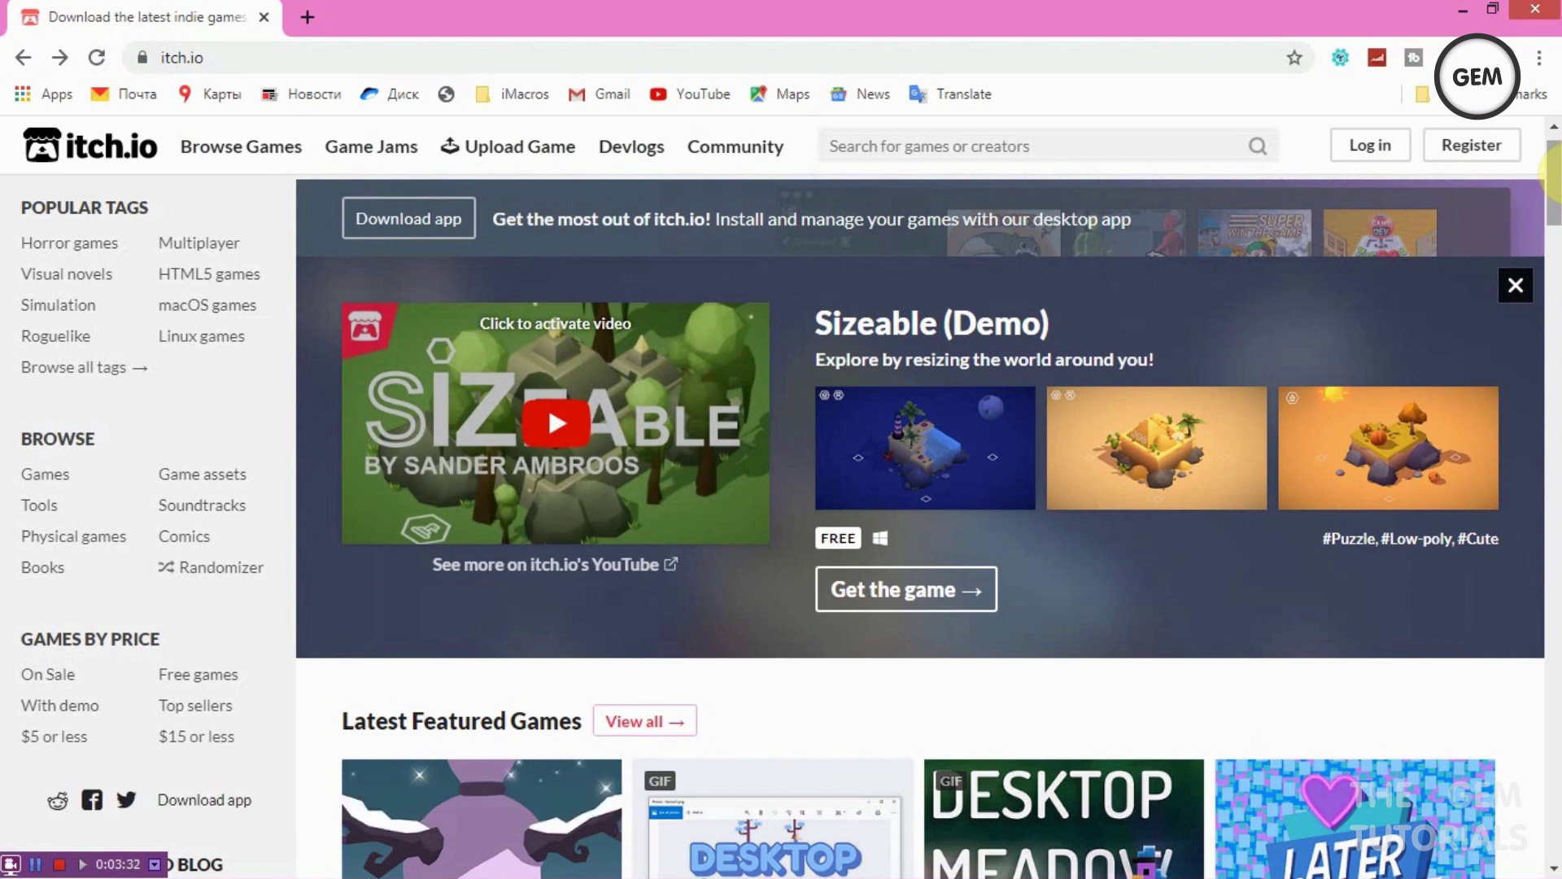
pyautogui.click(1374, 154)
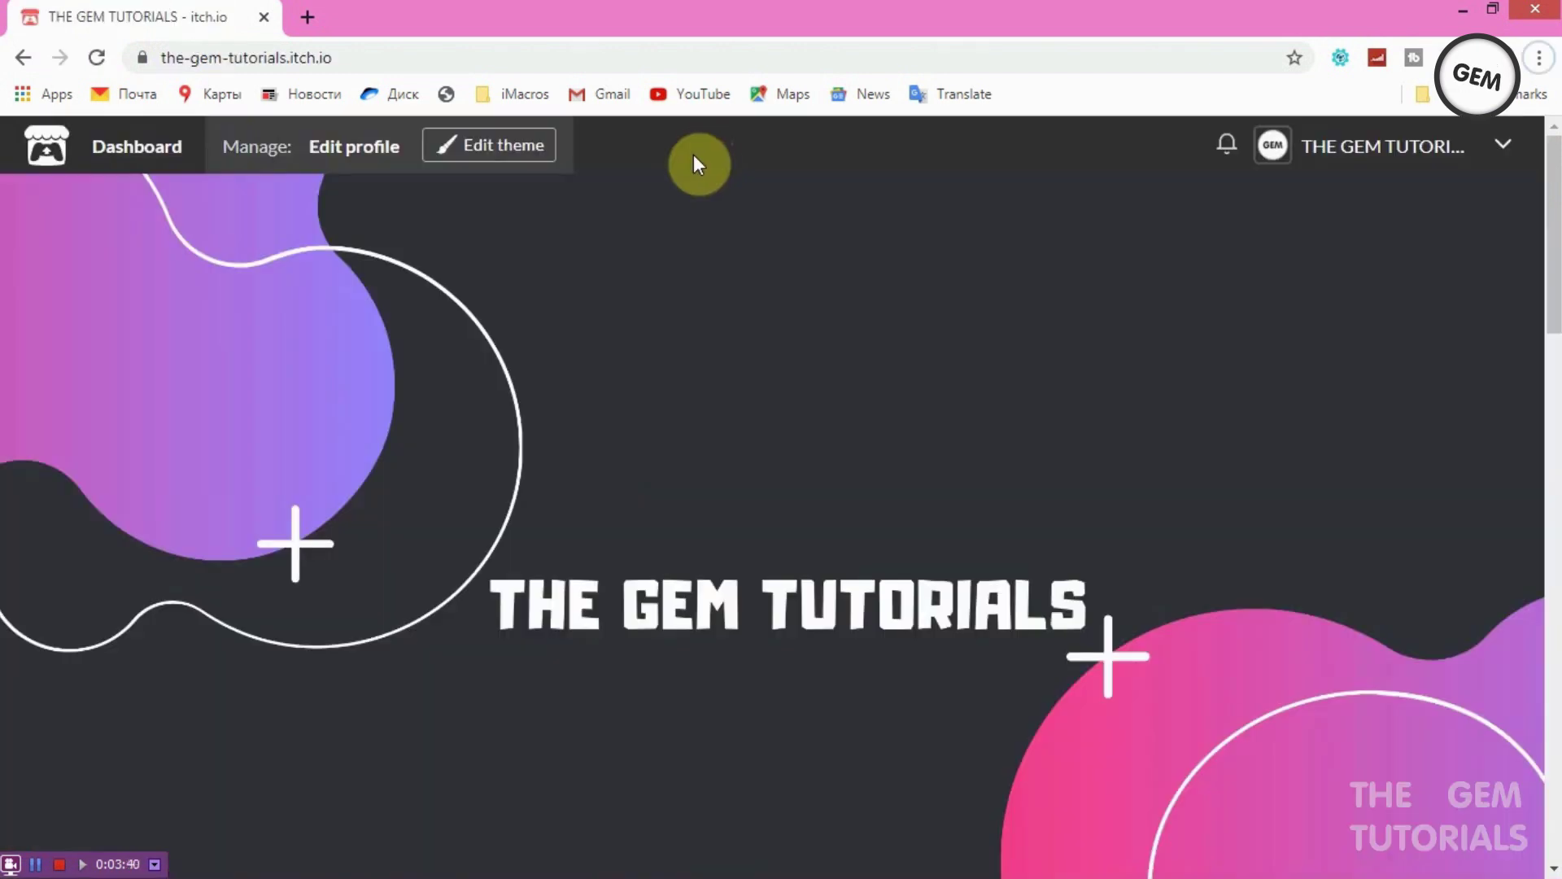
# Step: Look over the itch.io profile page and open the form for uploading a new project
pyautogui.moveTo(1555, 157); pyautogui.dragTo(1553, 655)
pyautogui.moveTo(1552, 556); pyautogui.dragTo(1550, 203)
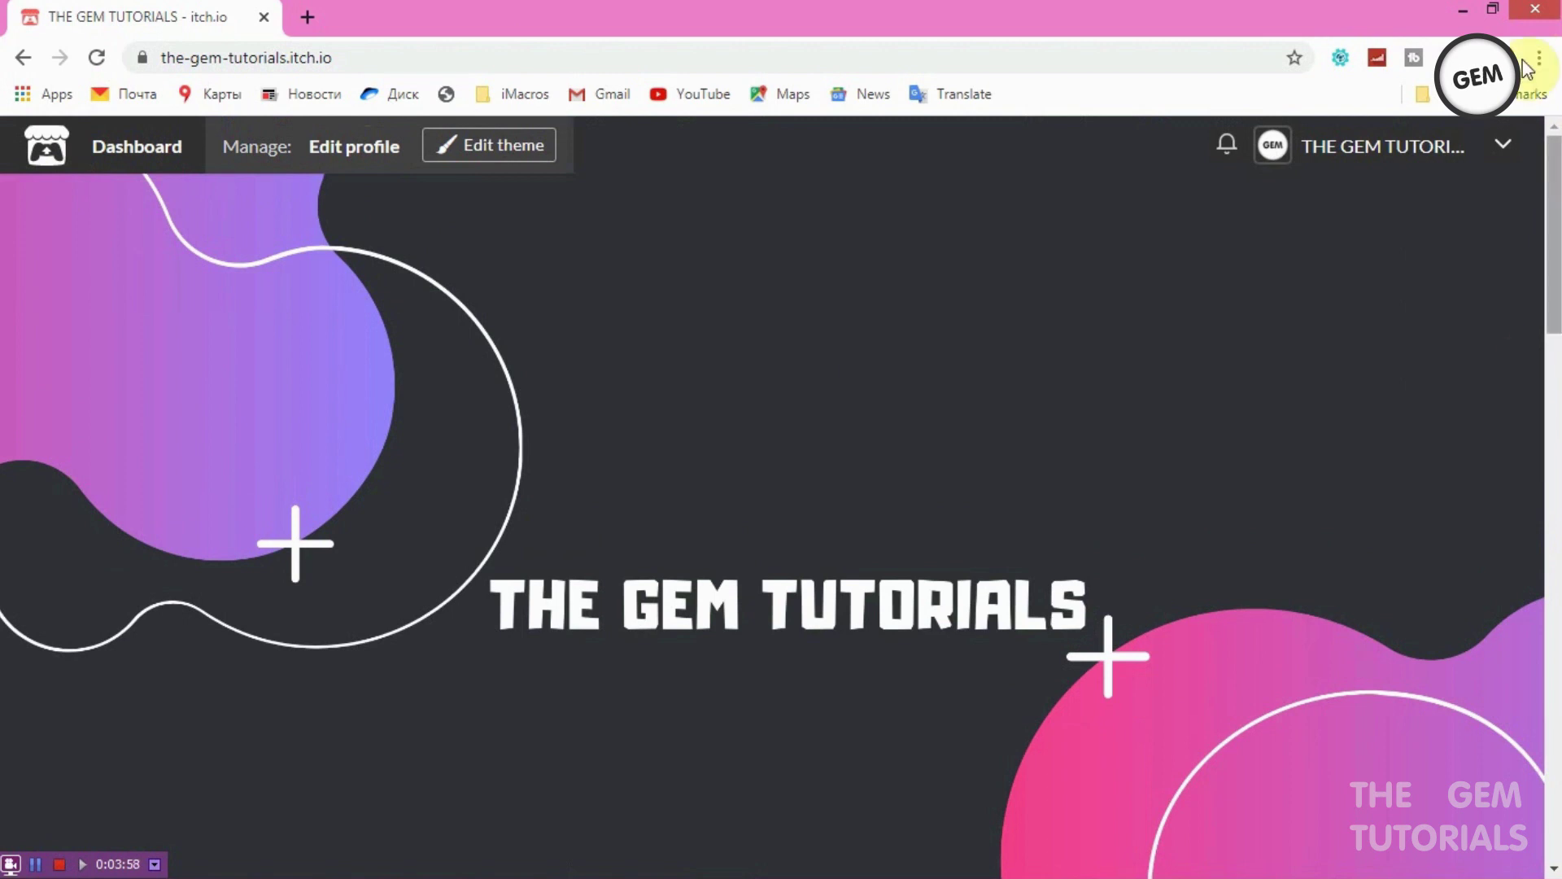
pyautogui.click(1503, 148)
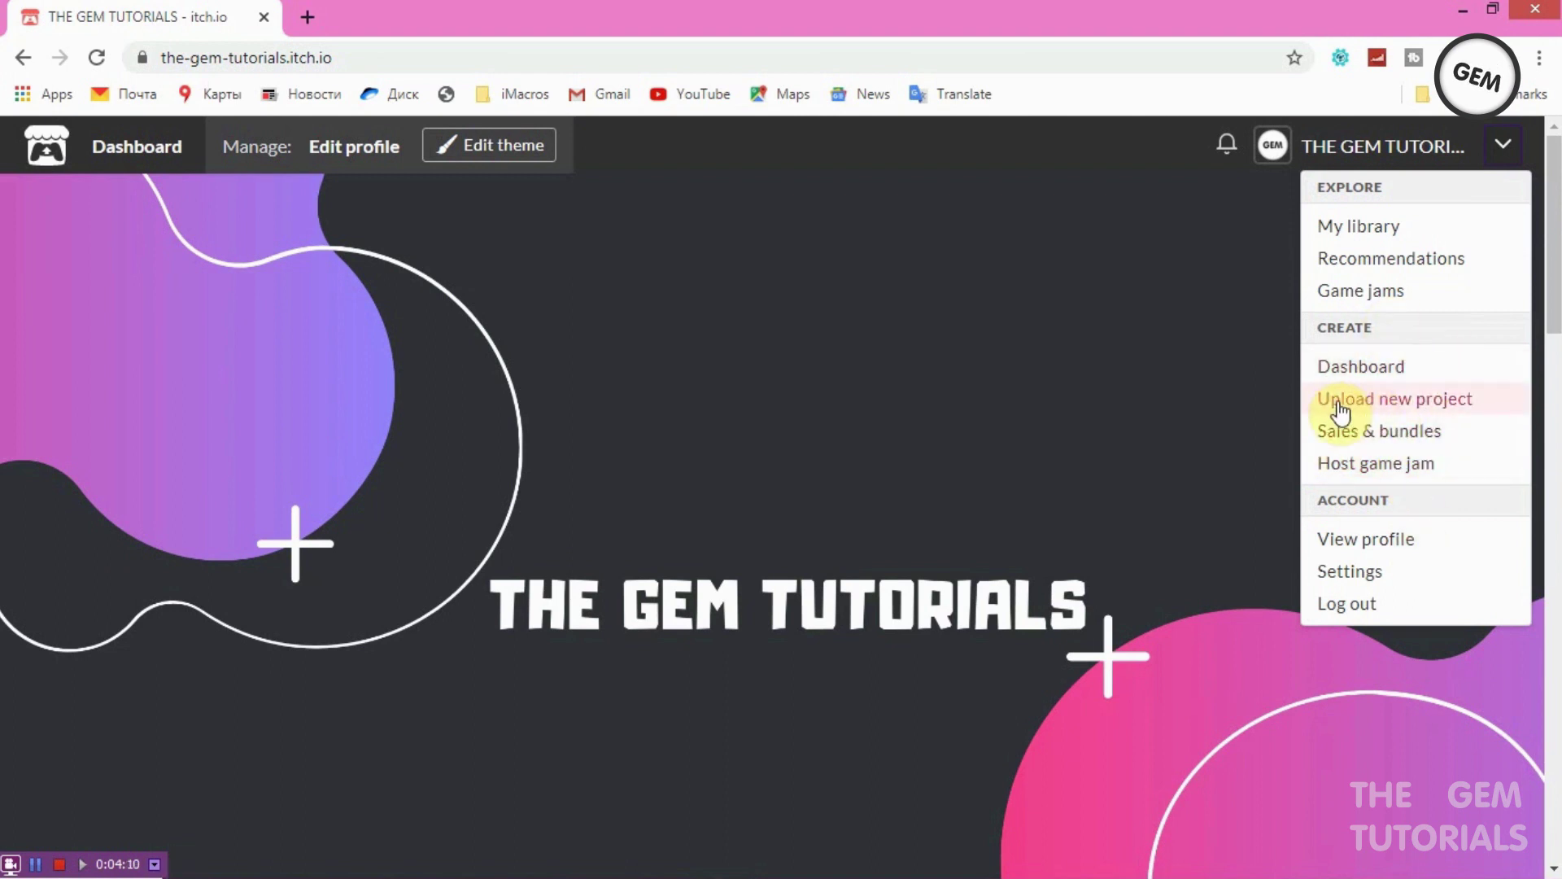
pyautogui.click(1379, 403)
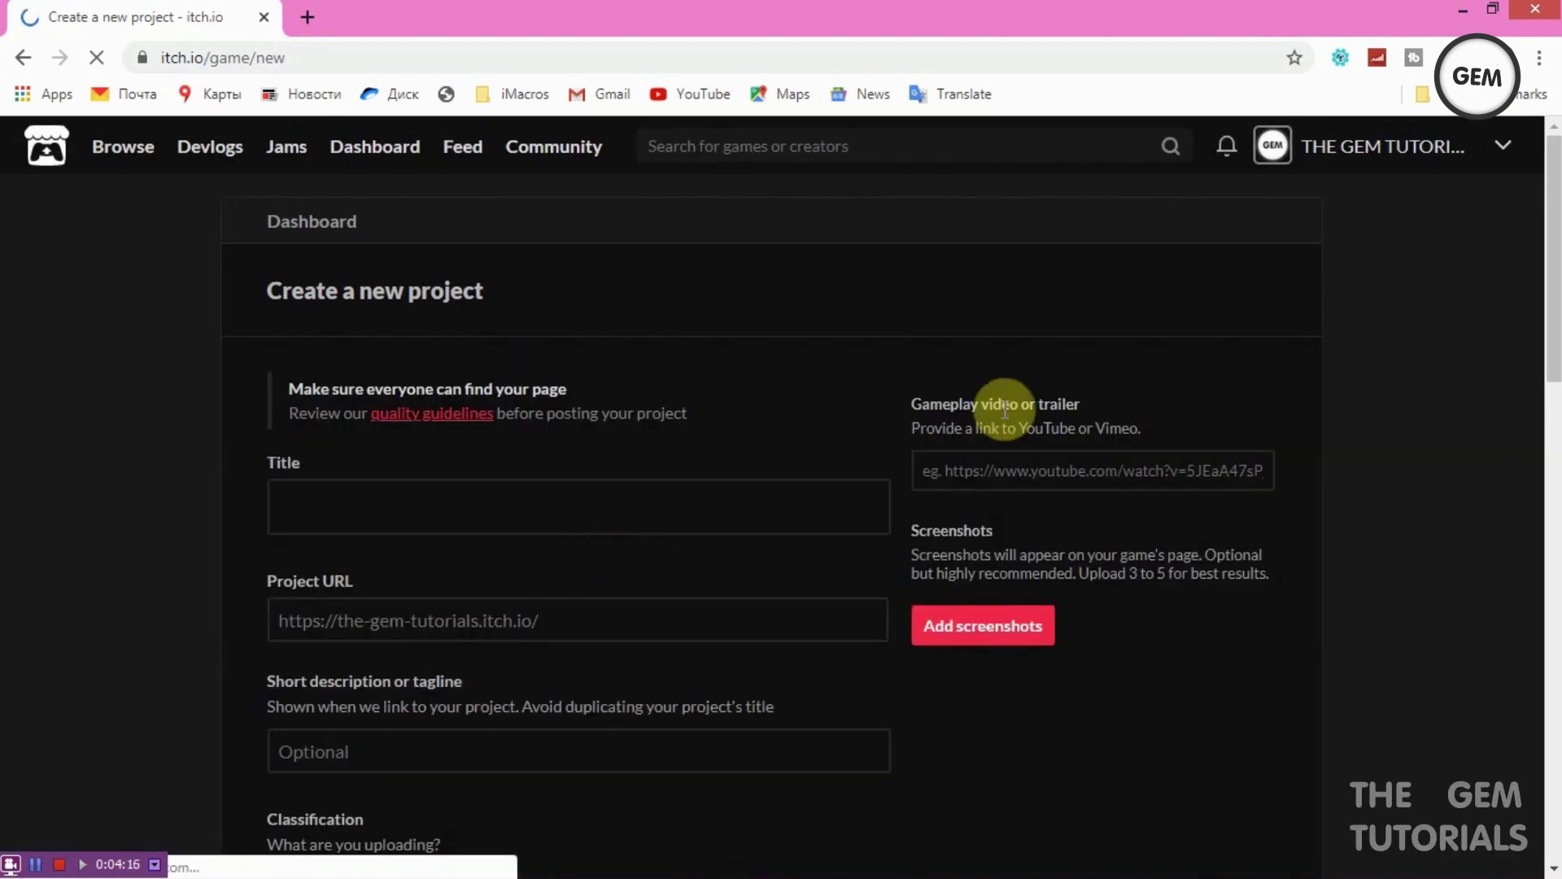
pyautogui.scroll(-1, 1550, 268)
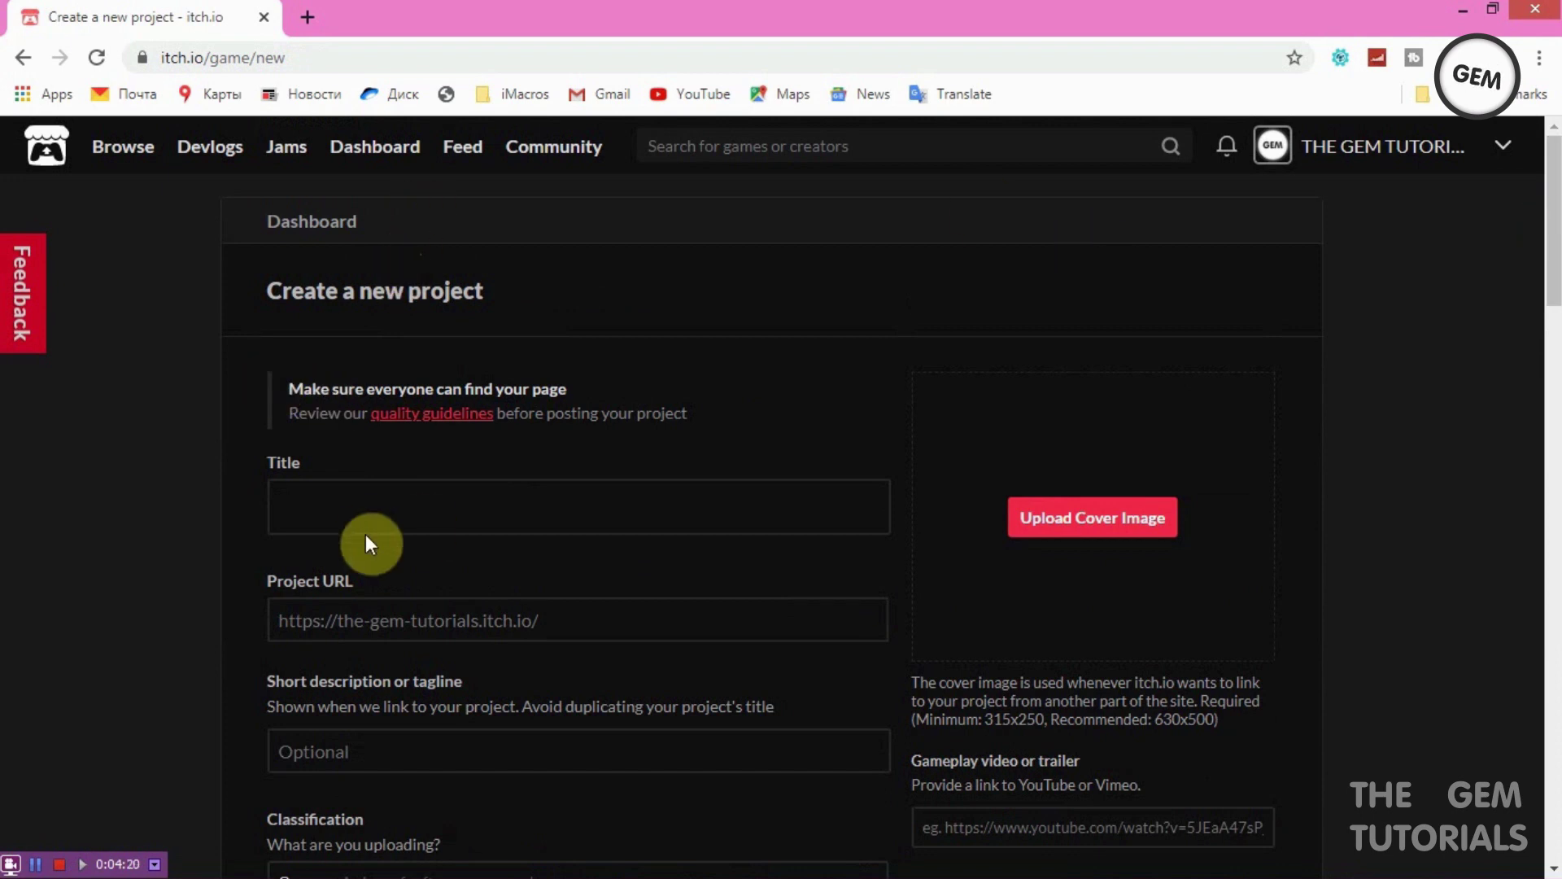
# Step: Enter "Jumper ball (Demo)" as the title of the new itch.io project
pyautogui.click(375, 497)
pyautogui.write('Jumper')
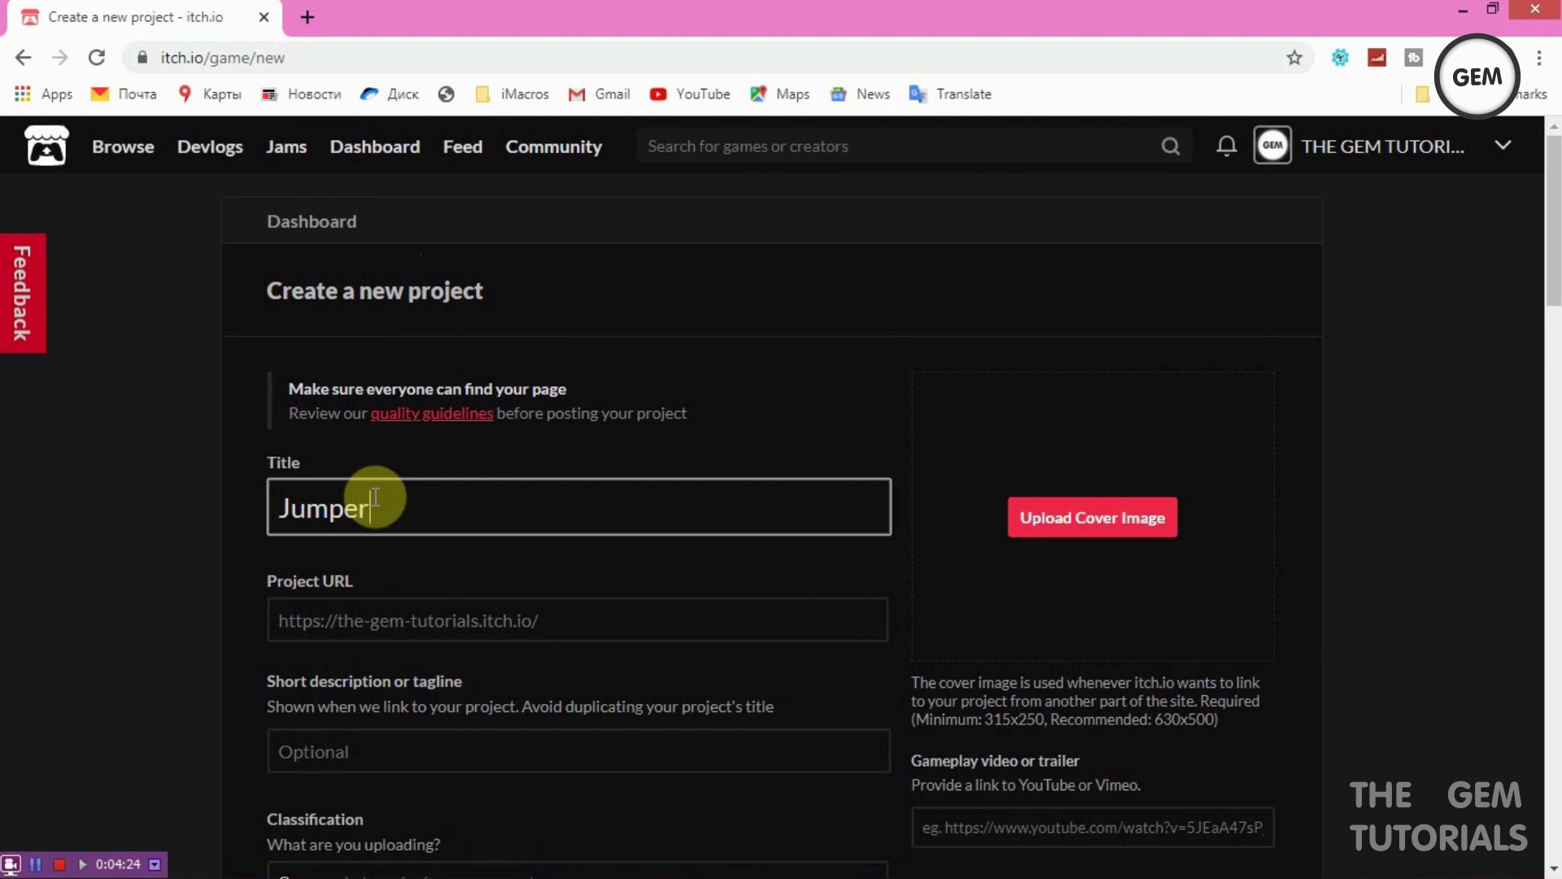
pyautogui.write(' ball (Demo')
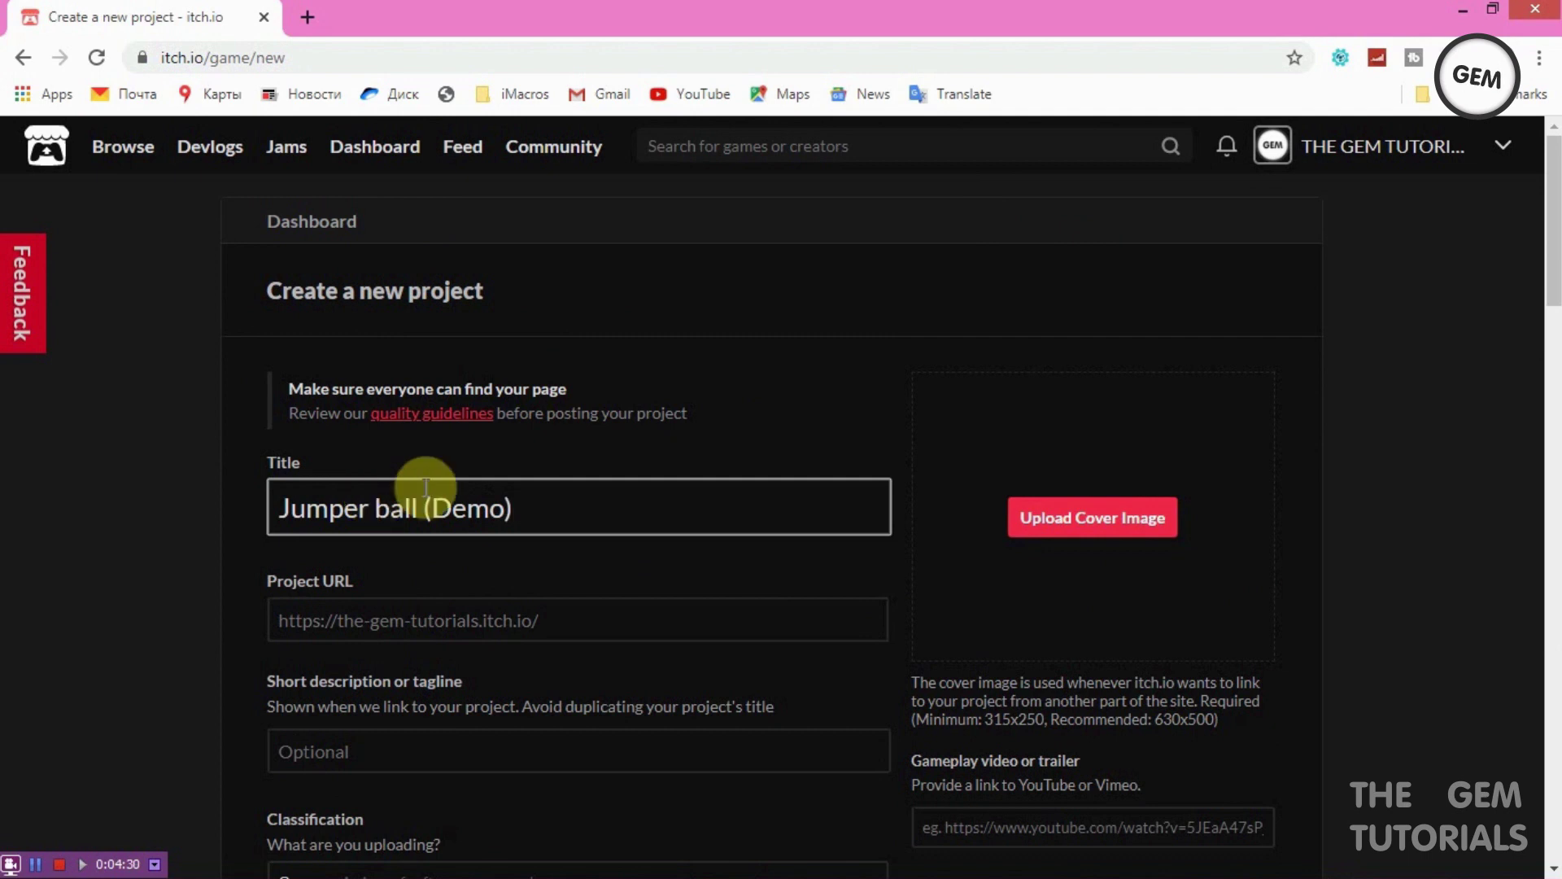
pyautogui.moveTo(1554, 295); pyautogui.dragTo(1554, 345)
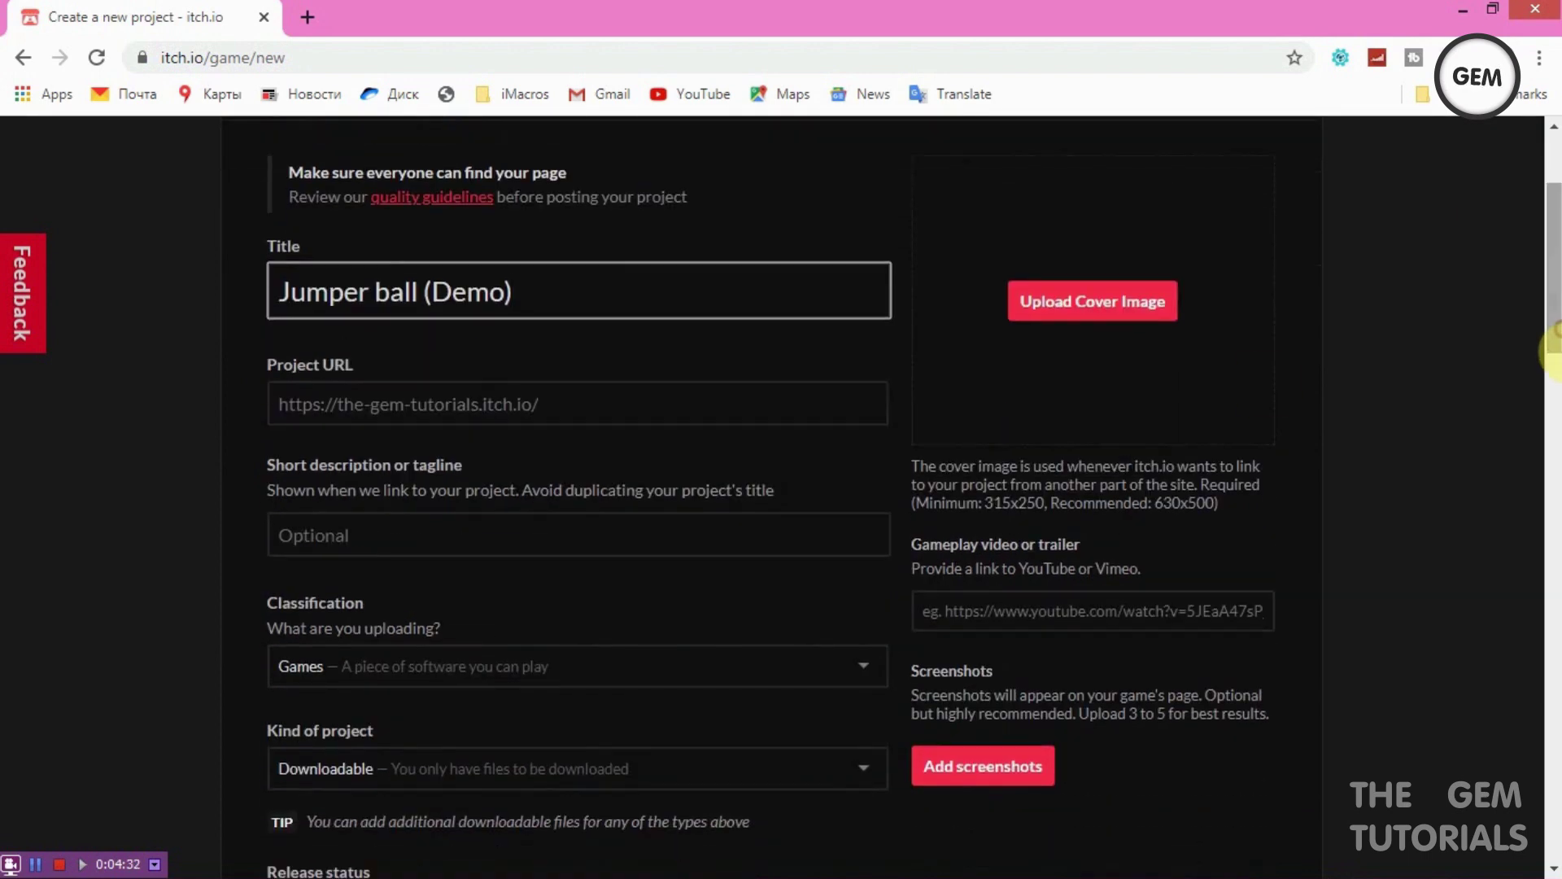
# Step: Fill in the project URL ending as jumper-ball-demo
pyautogui.click(568, 405)
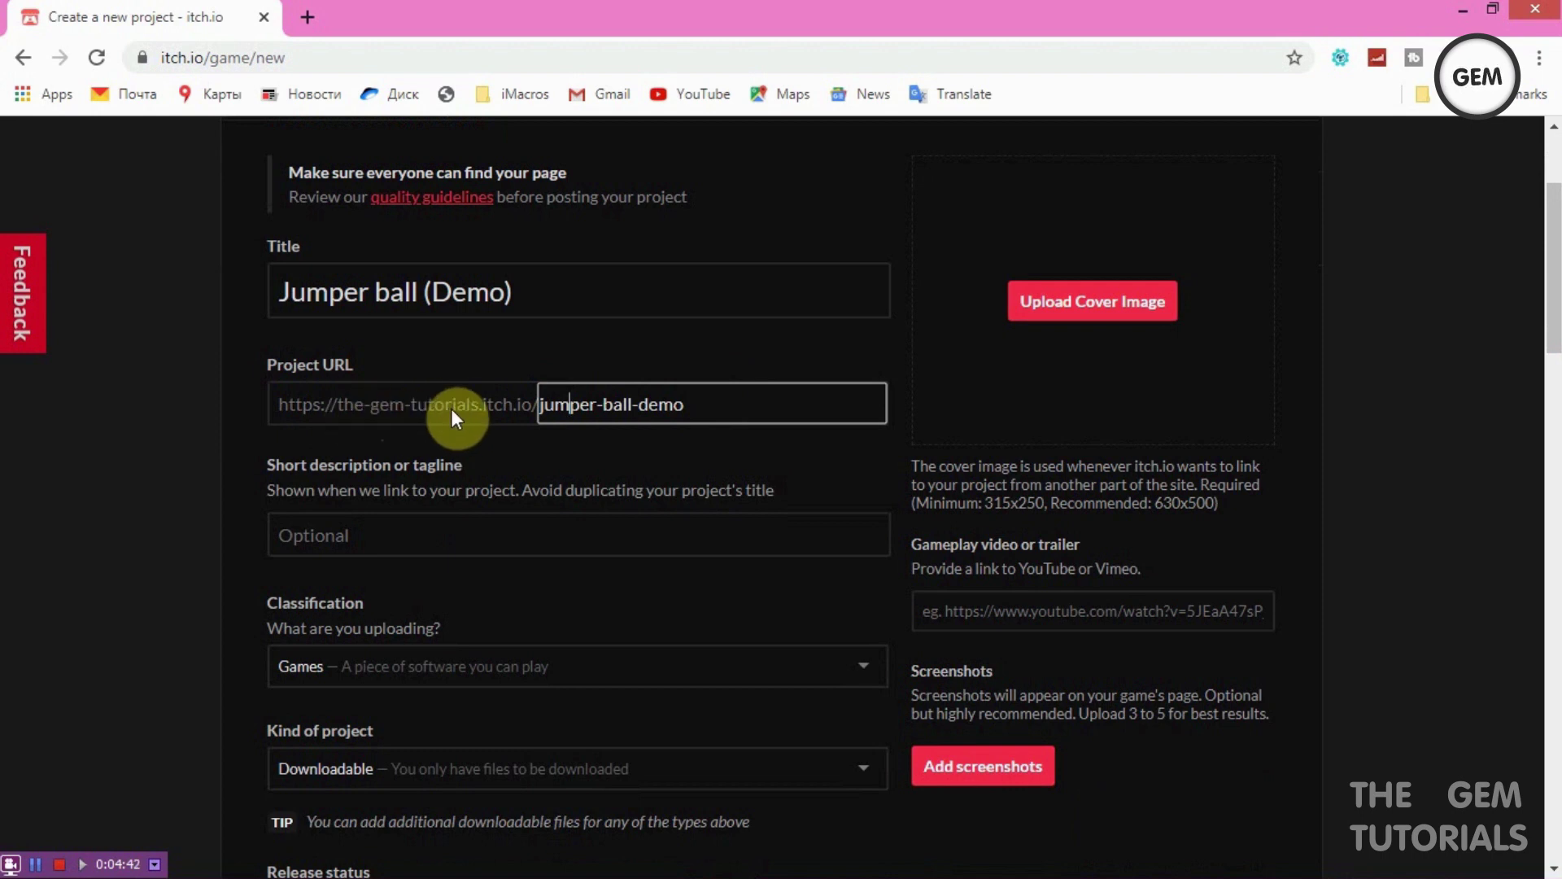
pyautogui.click(708, 403)
pyautogui.doubleClick(709, 402)
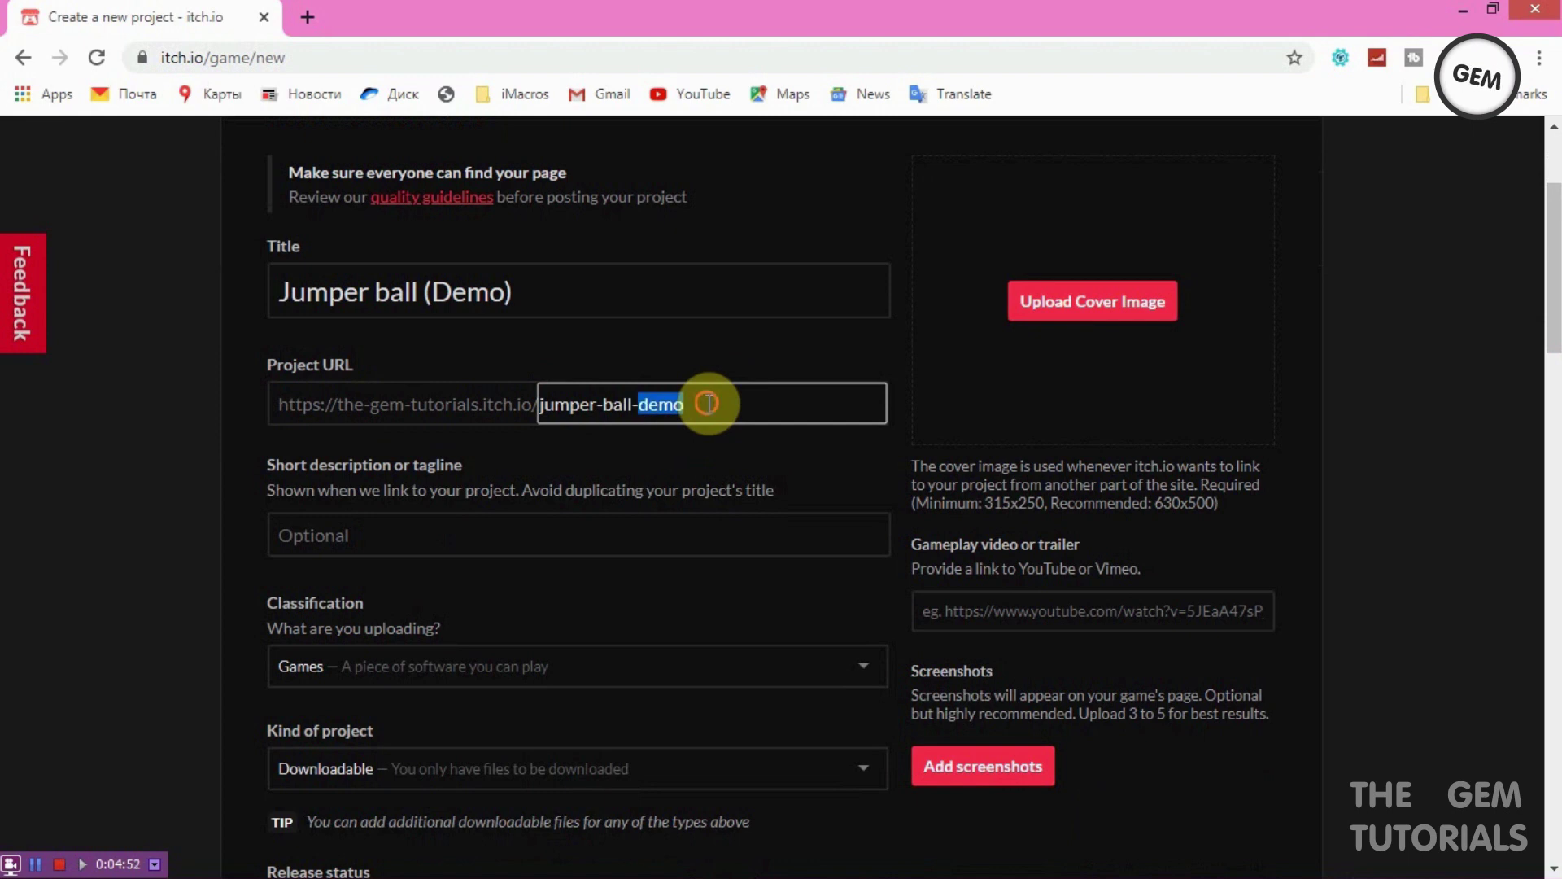
pyautogui.click(321, 295)
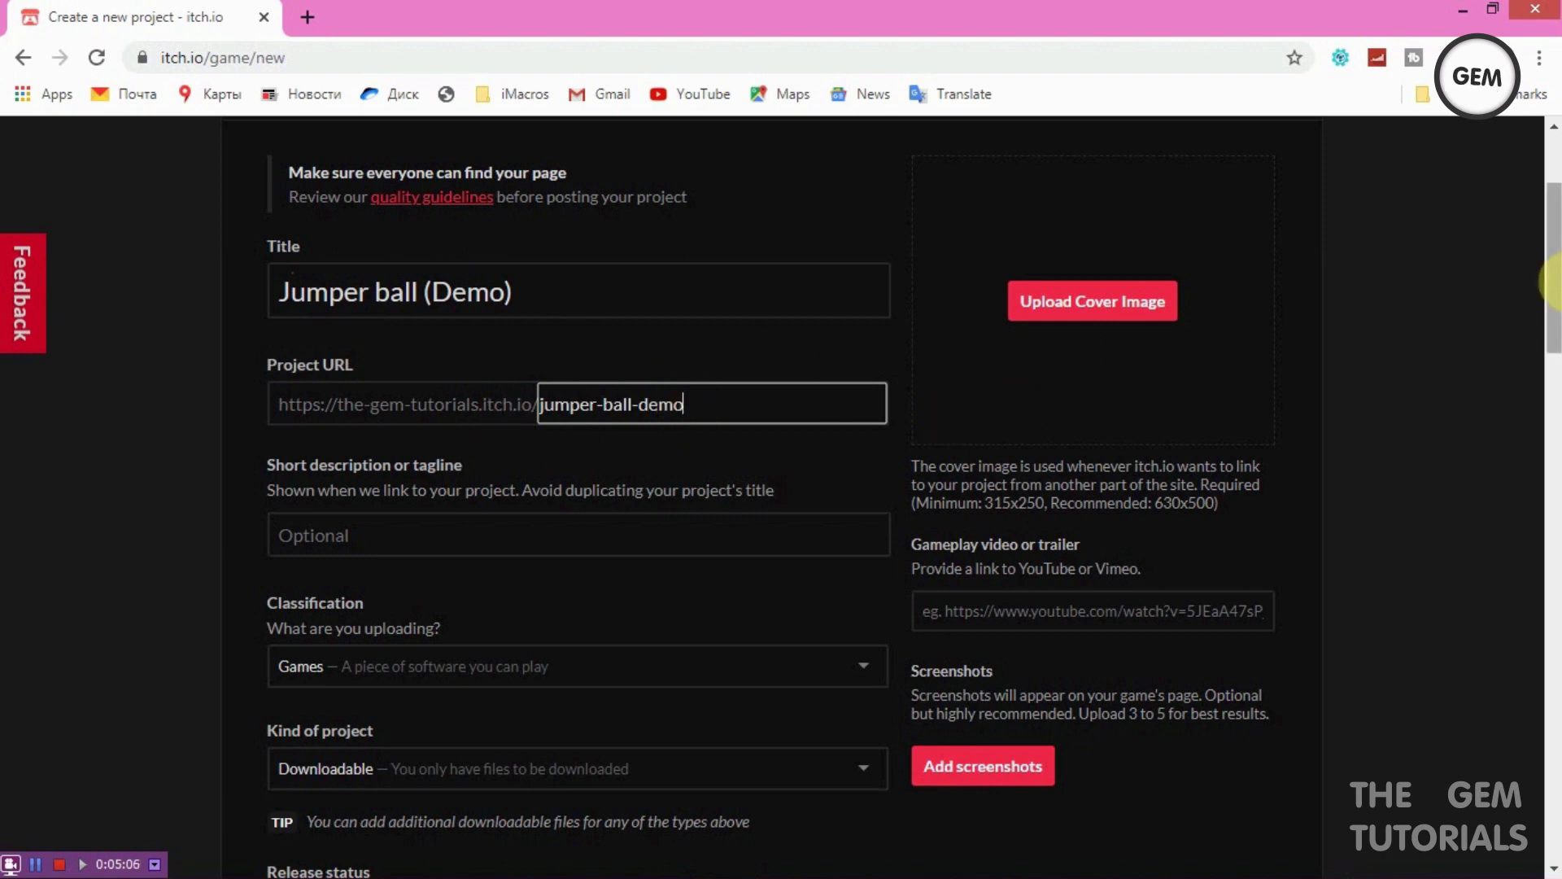
# Step: Choose Games as the classification of the new project
pyautogui.scroll(1, 1555, 272)
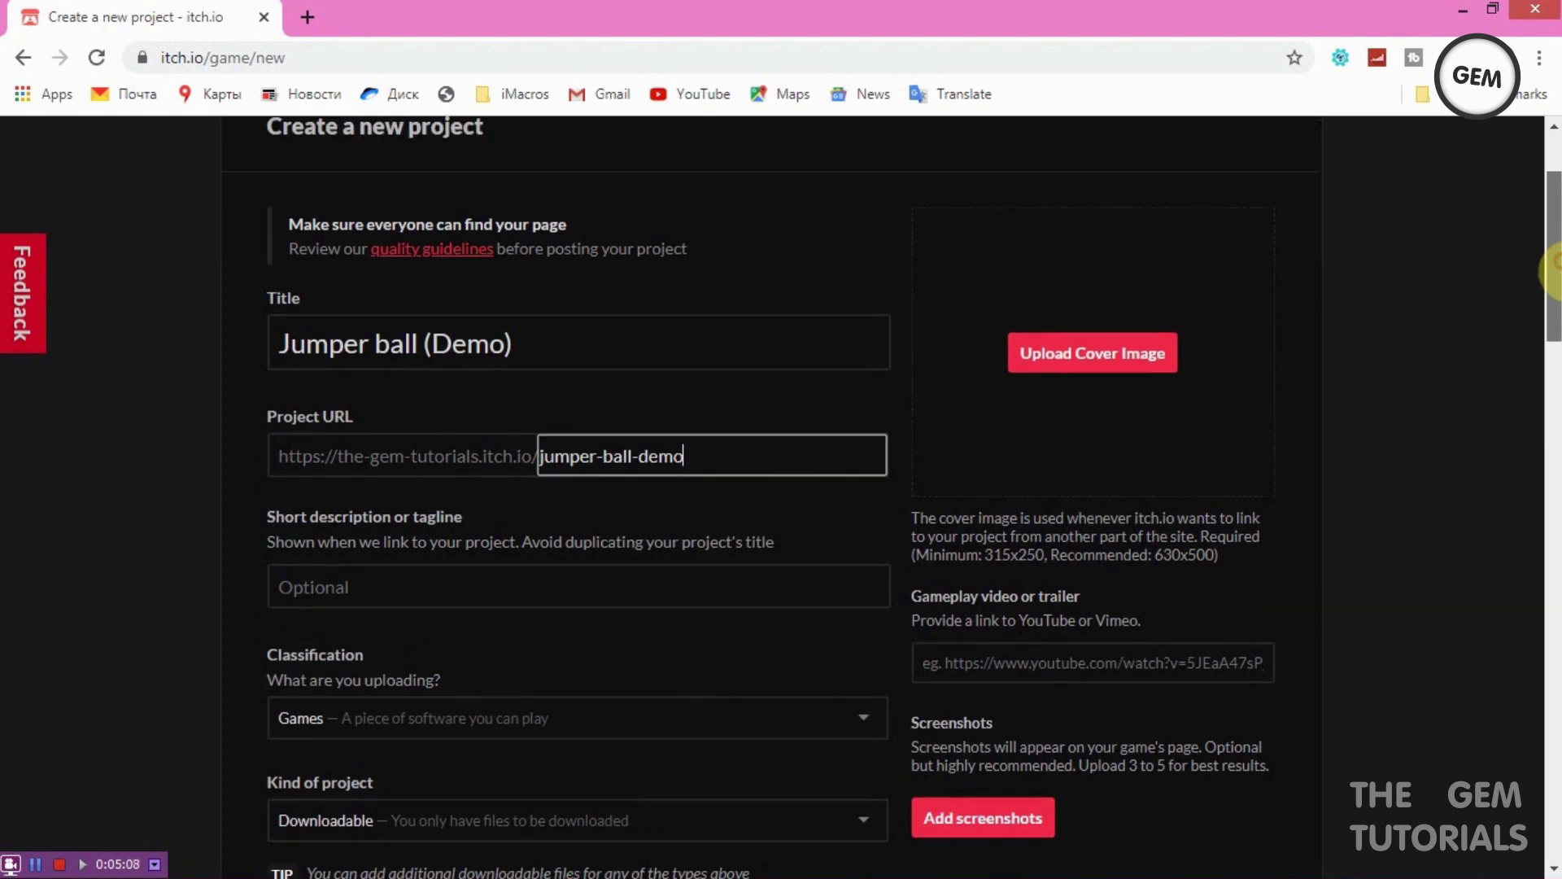
pyautogui.scroll(-1, 1554, 272)
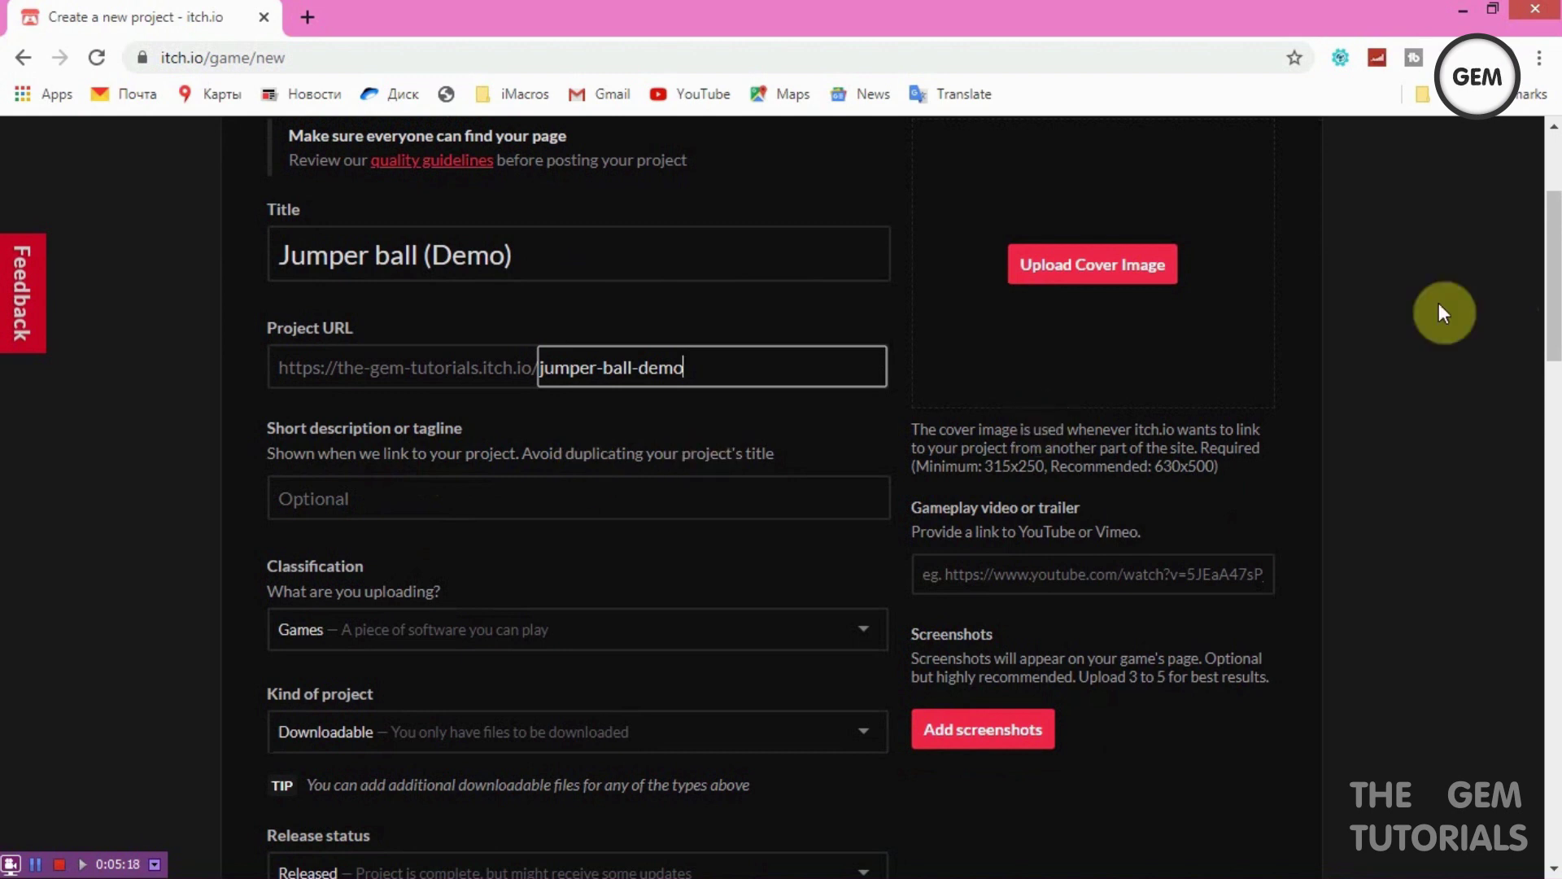
pyautogui.scroll(-2, 676, 403)
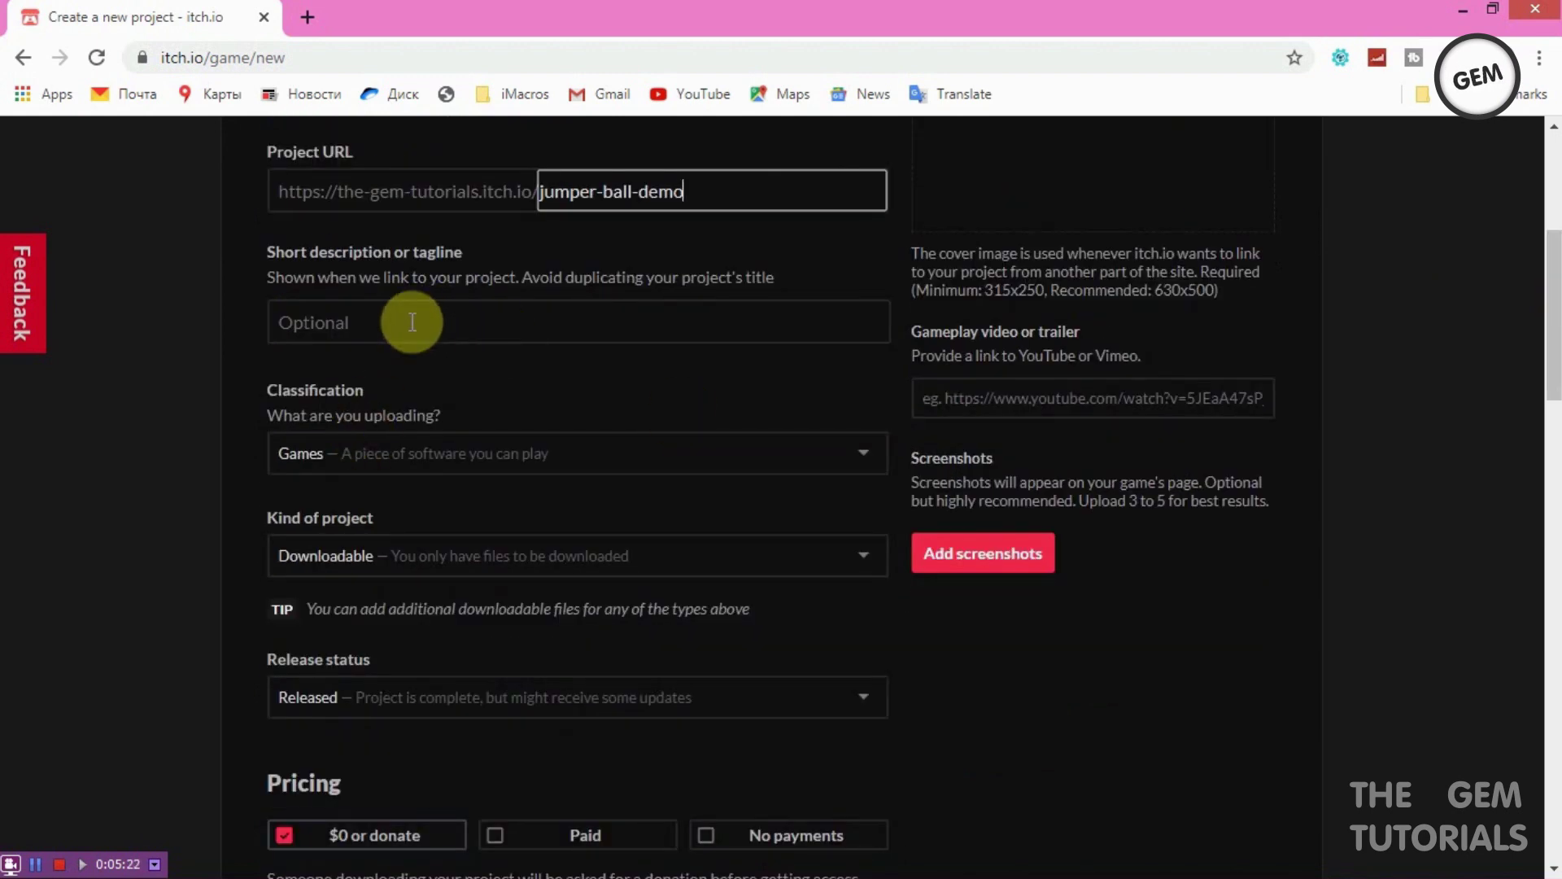
pyautogui.moveTo(1554, 358); pyautogui.dragTo(1555, 389)
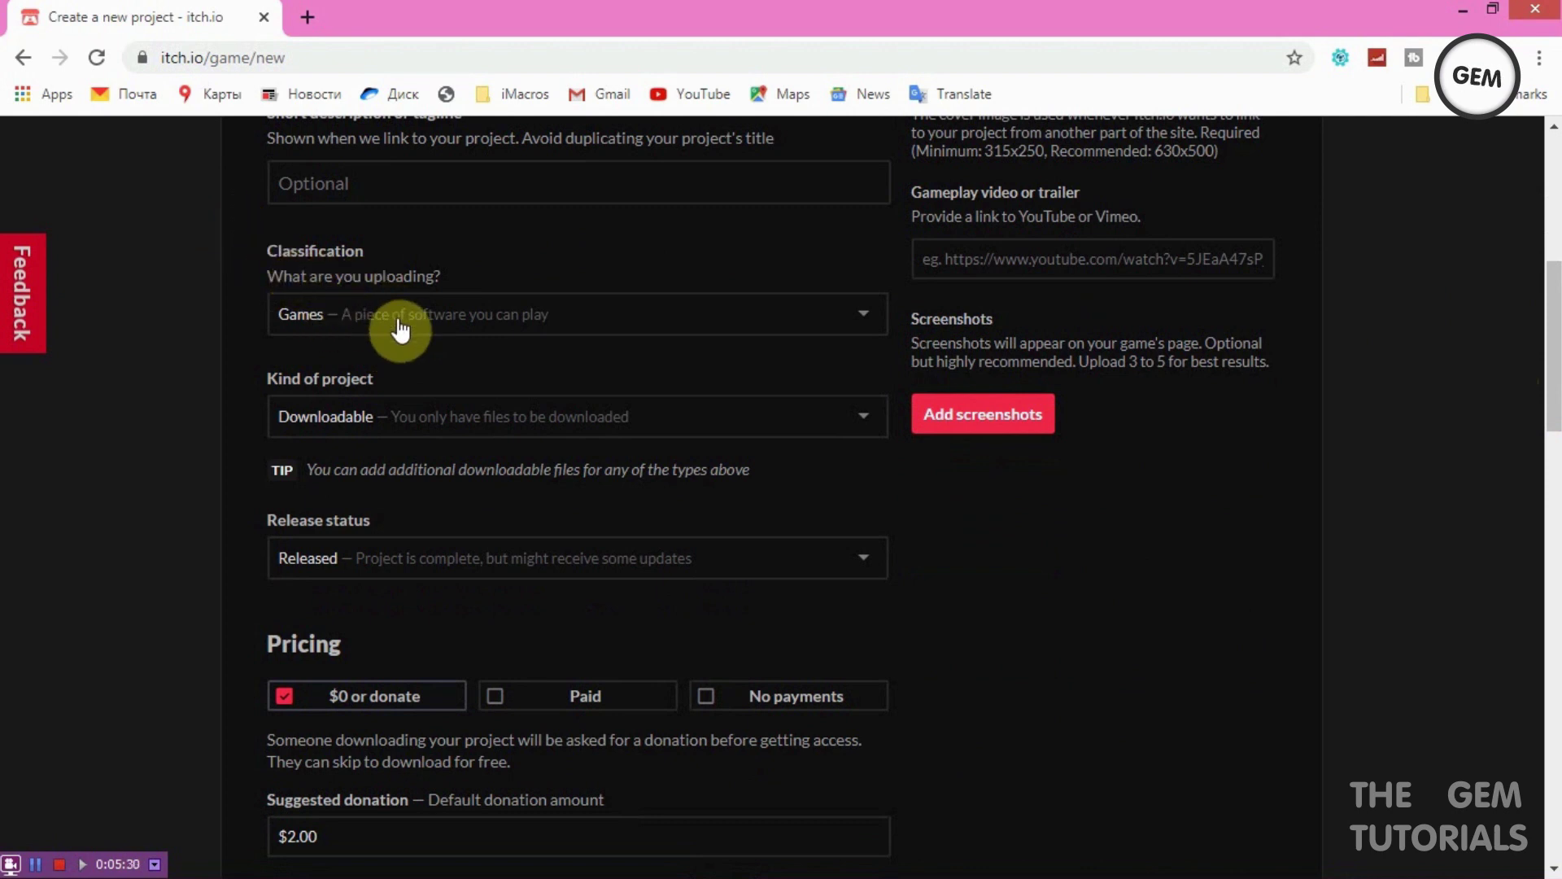
pyautogui.click(472, 327)
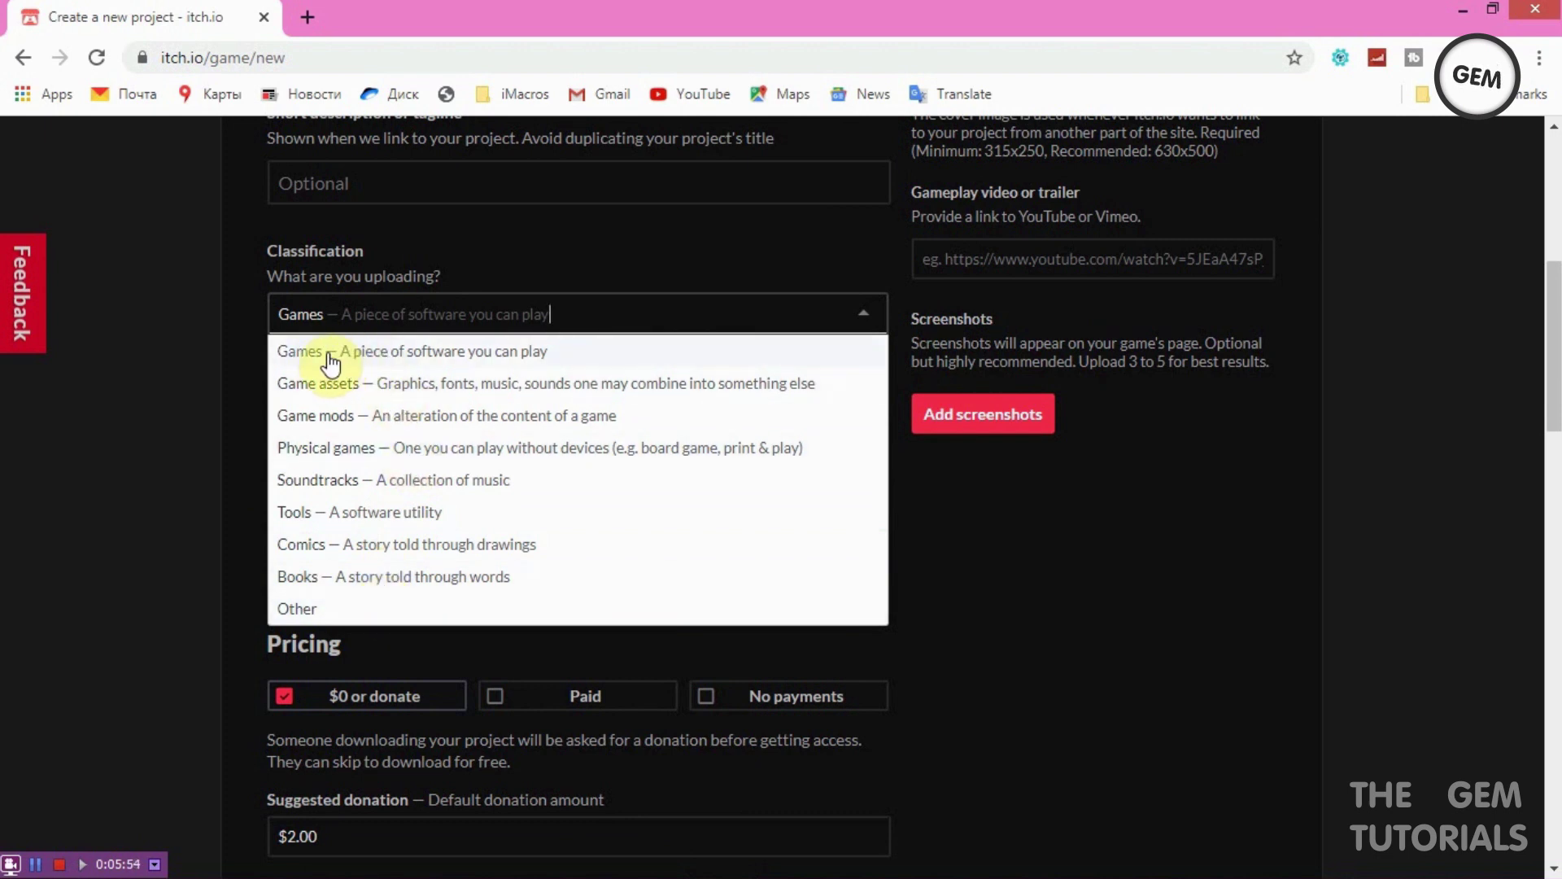
pyautogui.click(478, 358)
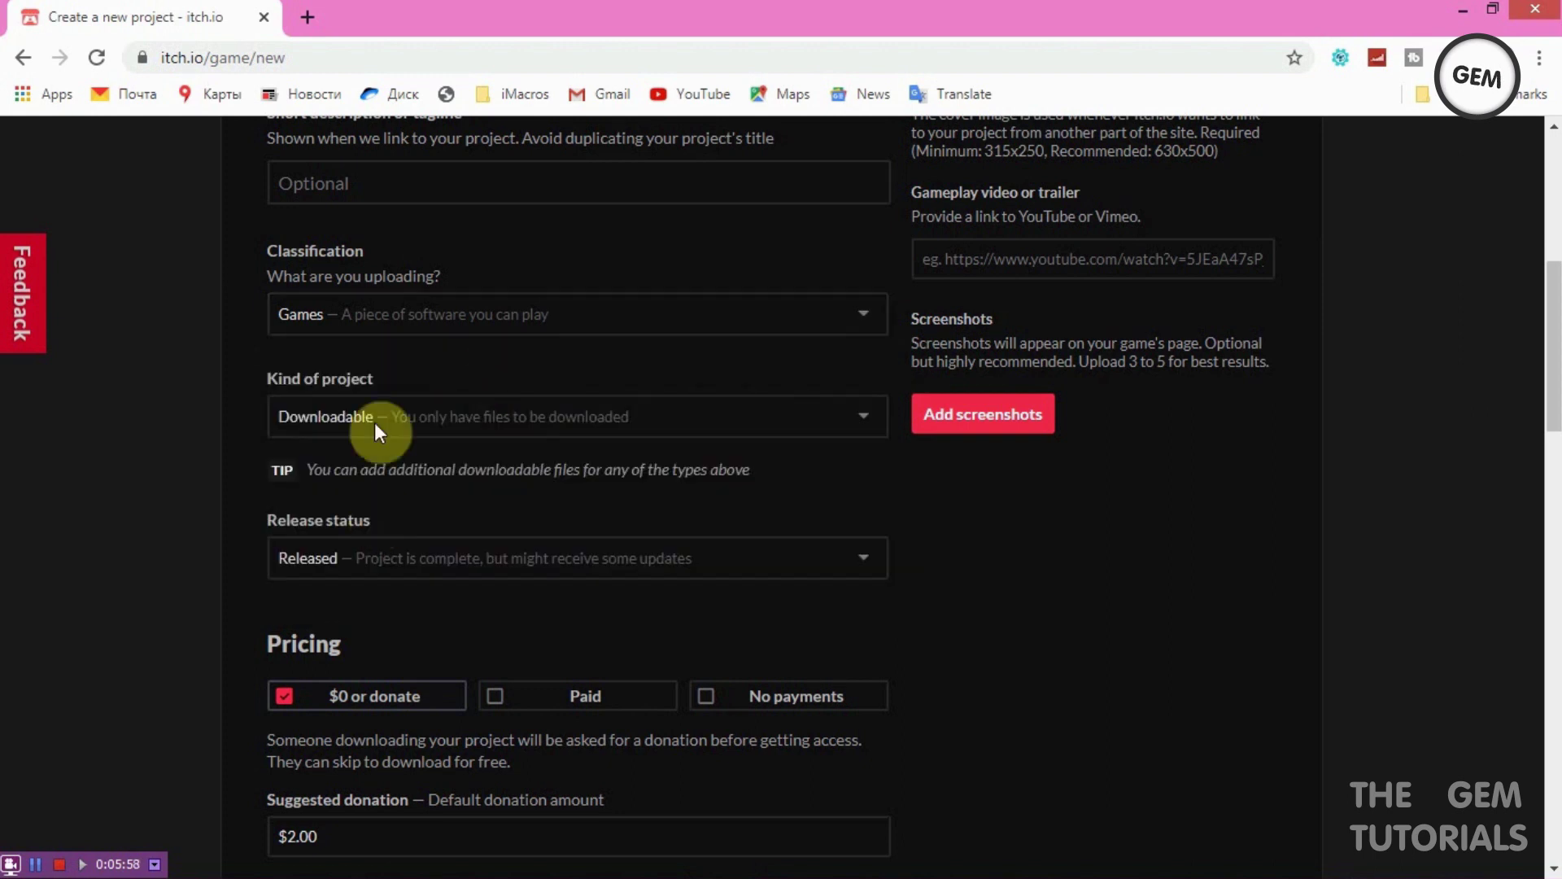
# Step: Set the kind of project to HTML, for a ZIP or HTML file played in the browser
pyautogui.click(436, 416)
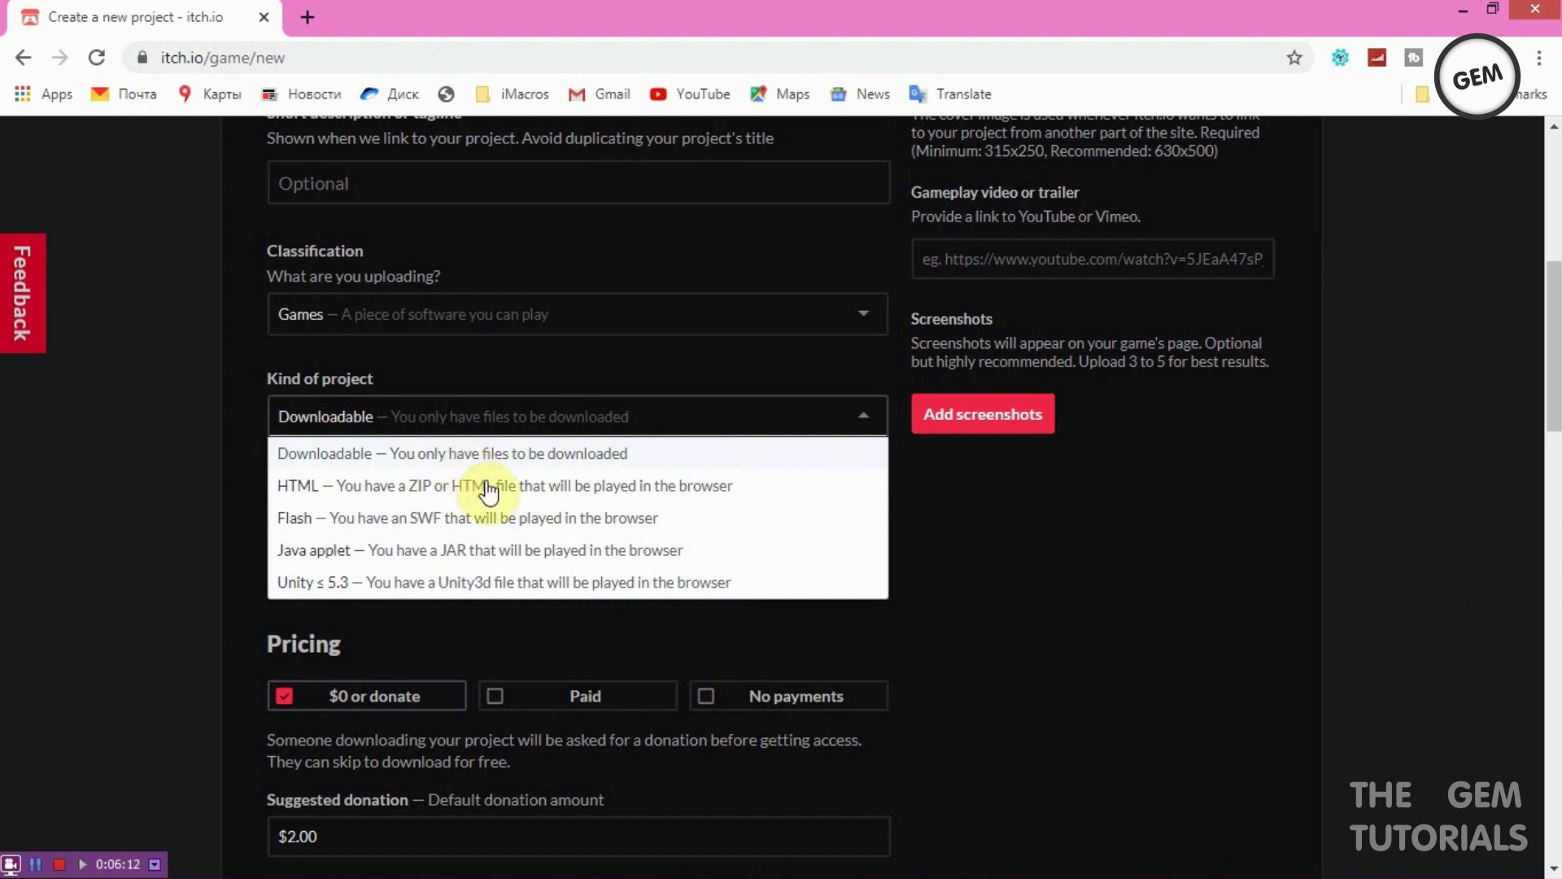
pyautogui.click(454, 461)
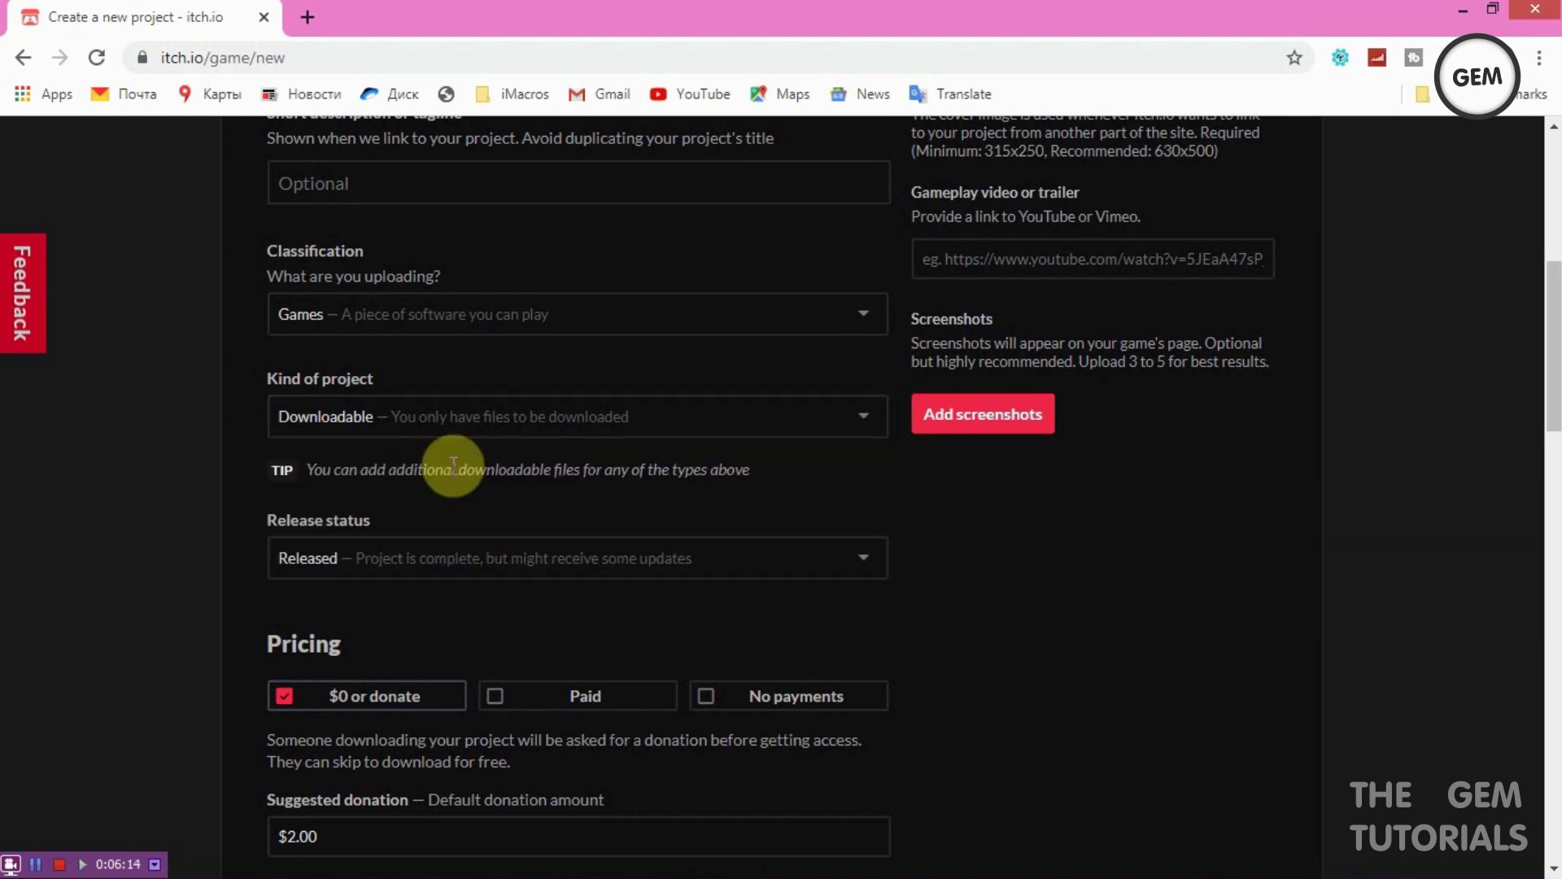
pyautogui.click(509, 419)
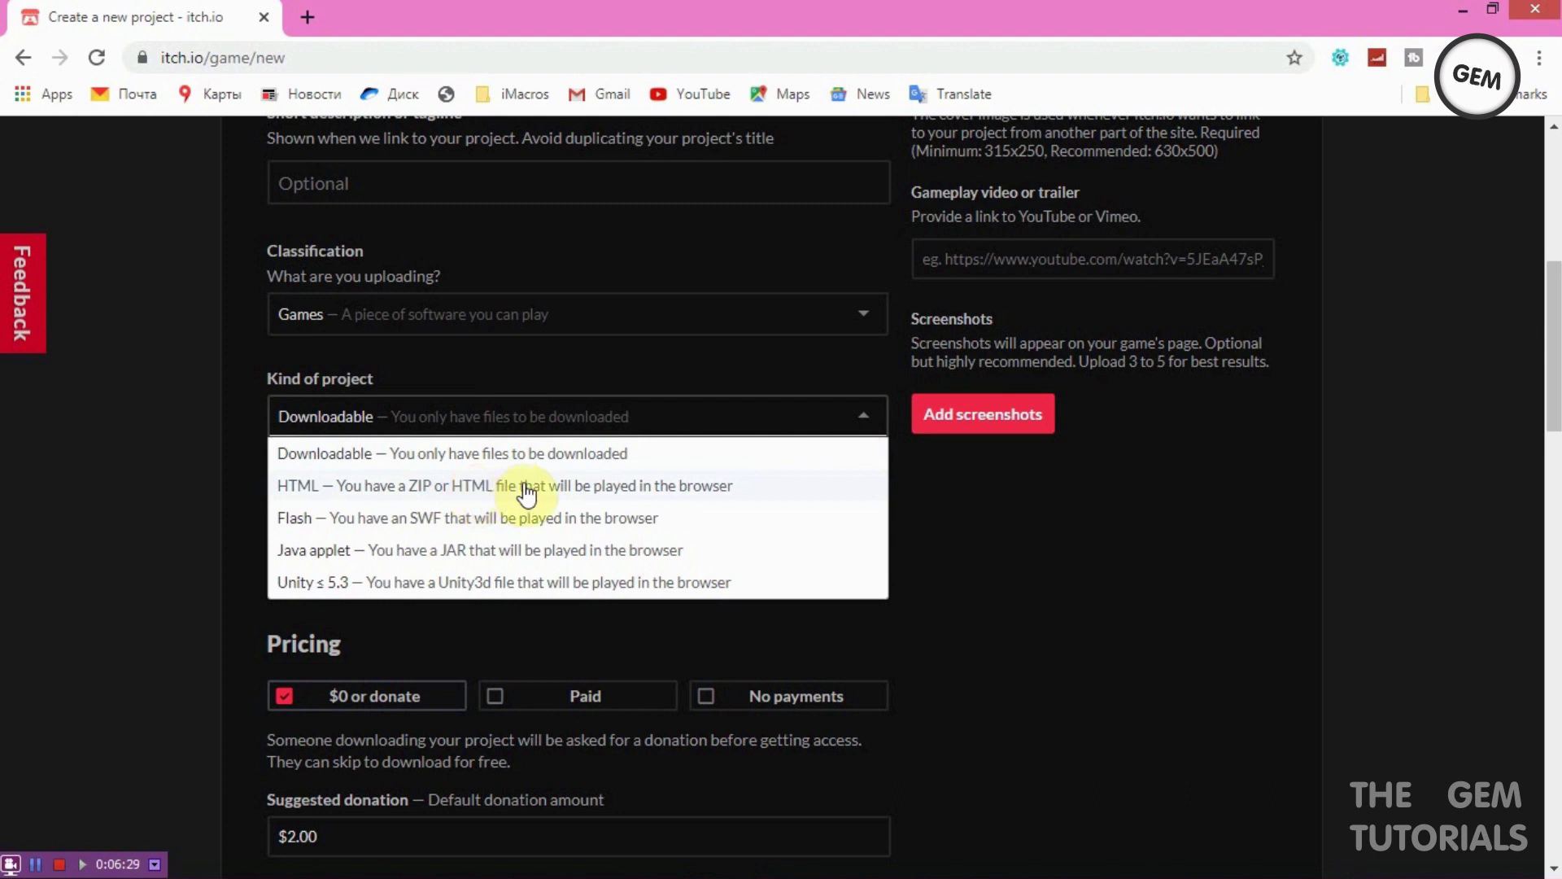
pyautogui.click(458, 486)
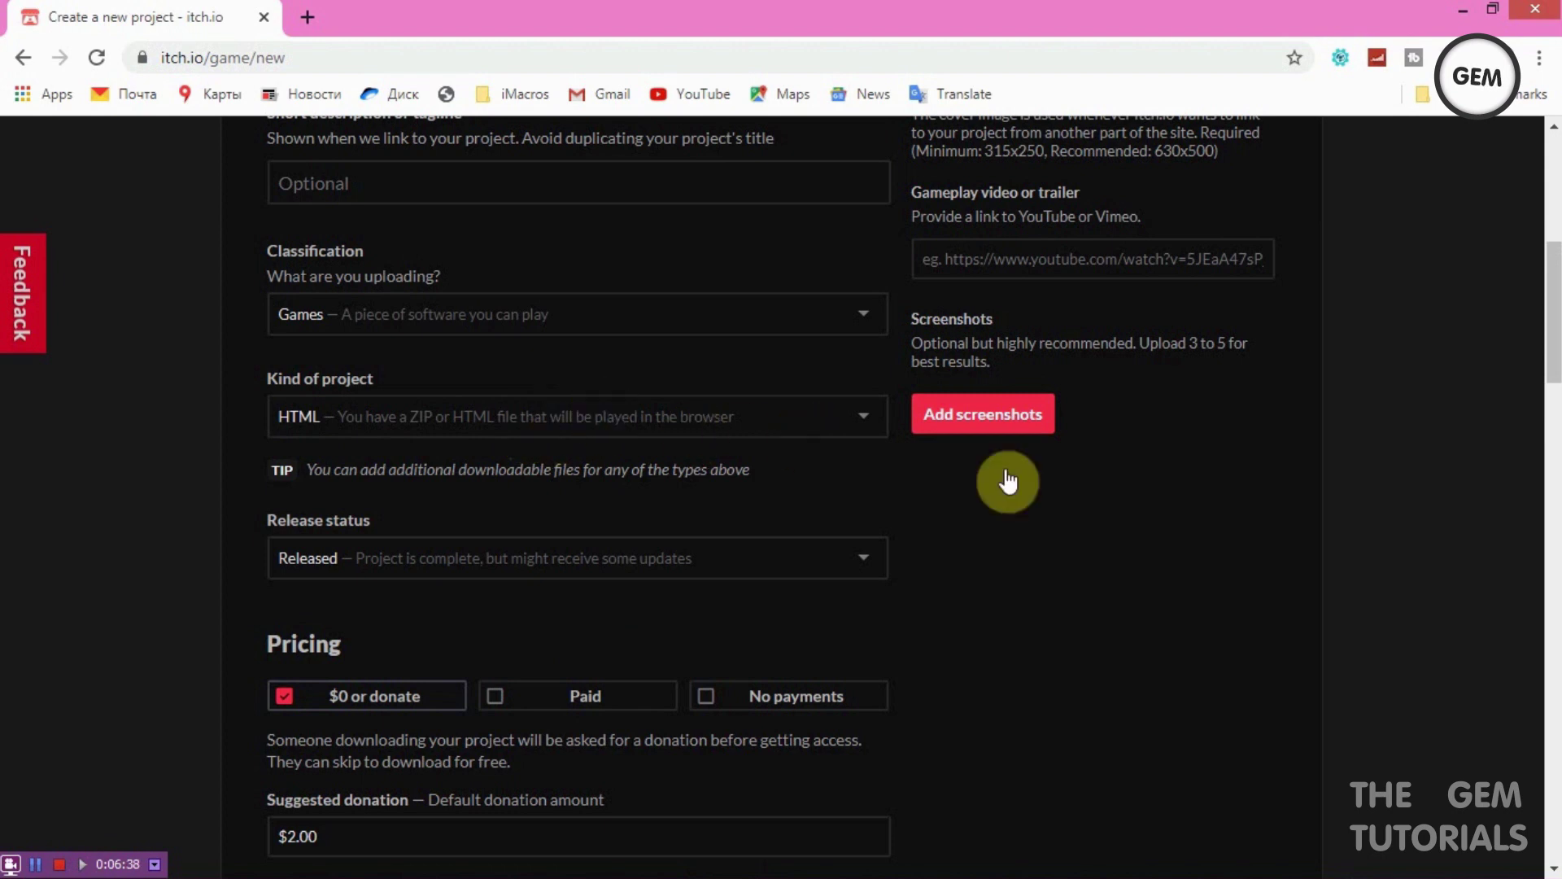
# Step: Set the project's release status to In development
pyautogui.scroll(-3, 1552, 324)
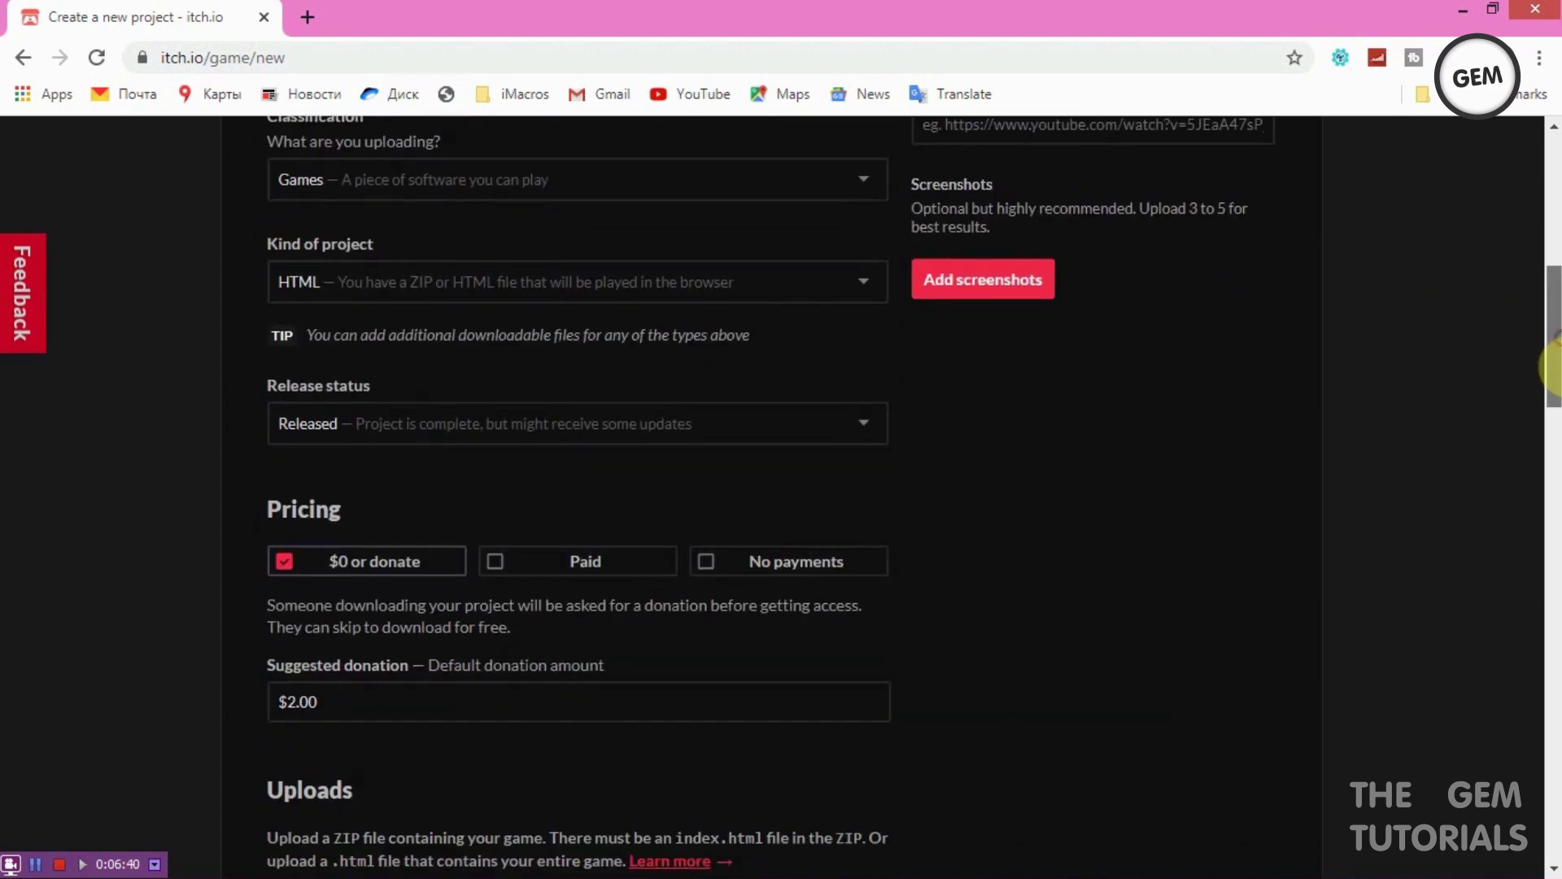
pyautogui.click(367, 316)
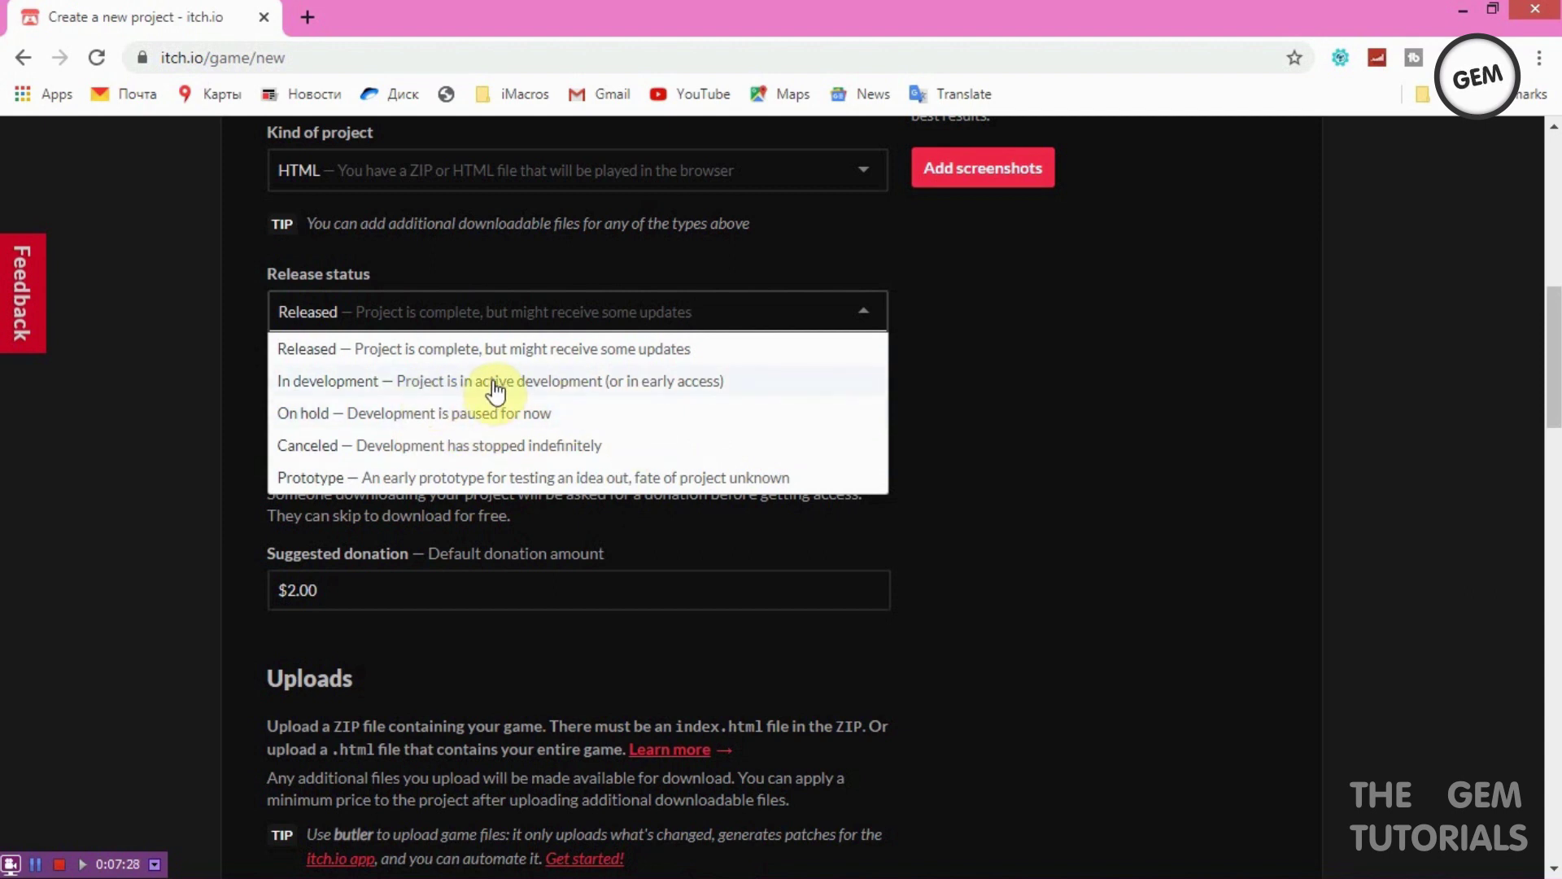
pyautogui.click(551, 384)
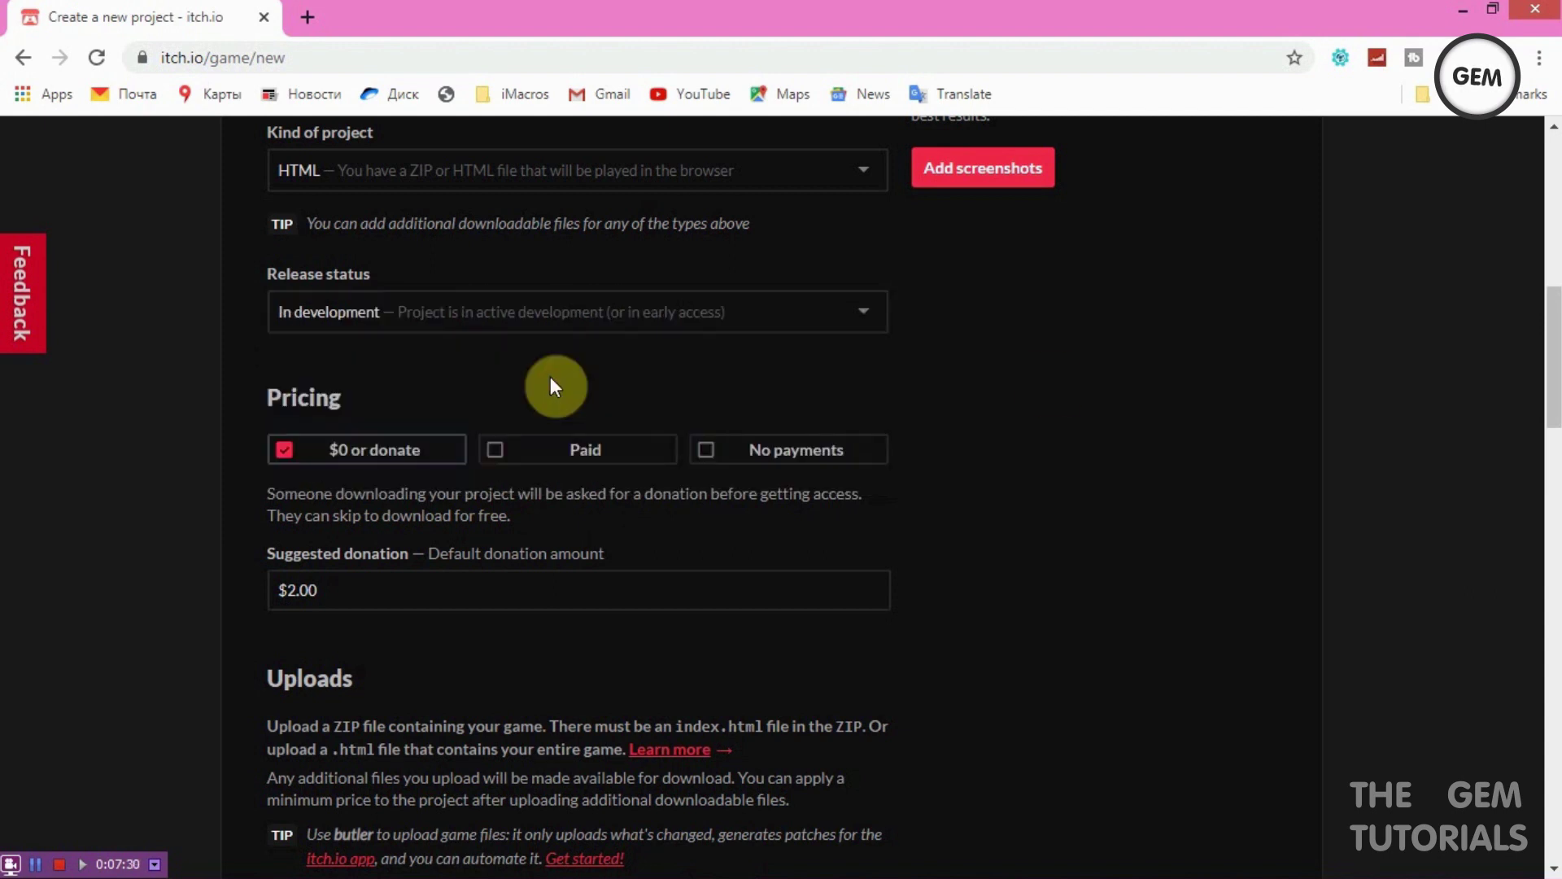
# Step: Compare the pricing options $0 or donate, Paid and No payments, and settle on Paid with its minimum price field active
pyautogui.scroll(-1, 1554, 358)
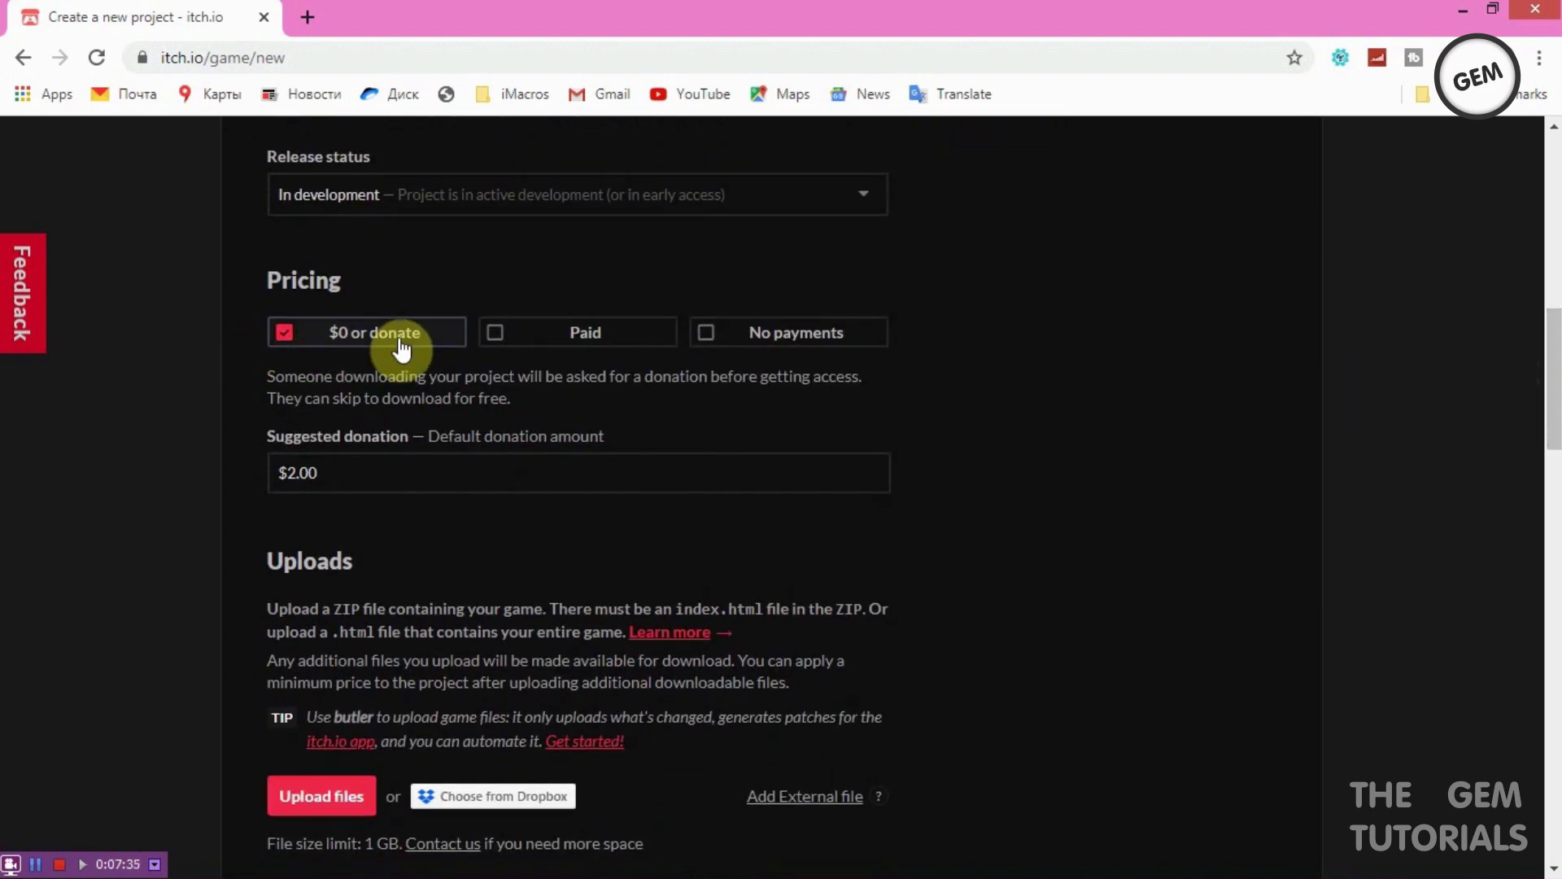
pyautogui.click(497, 343)
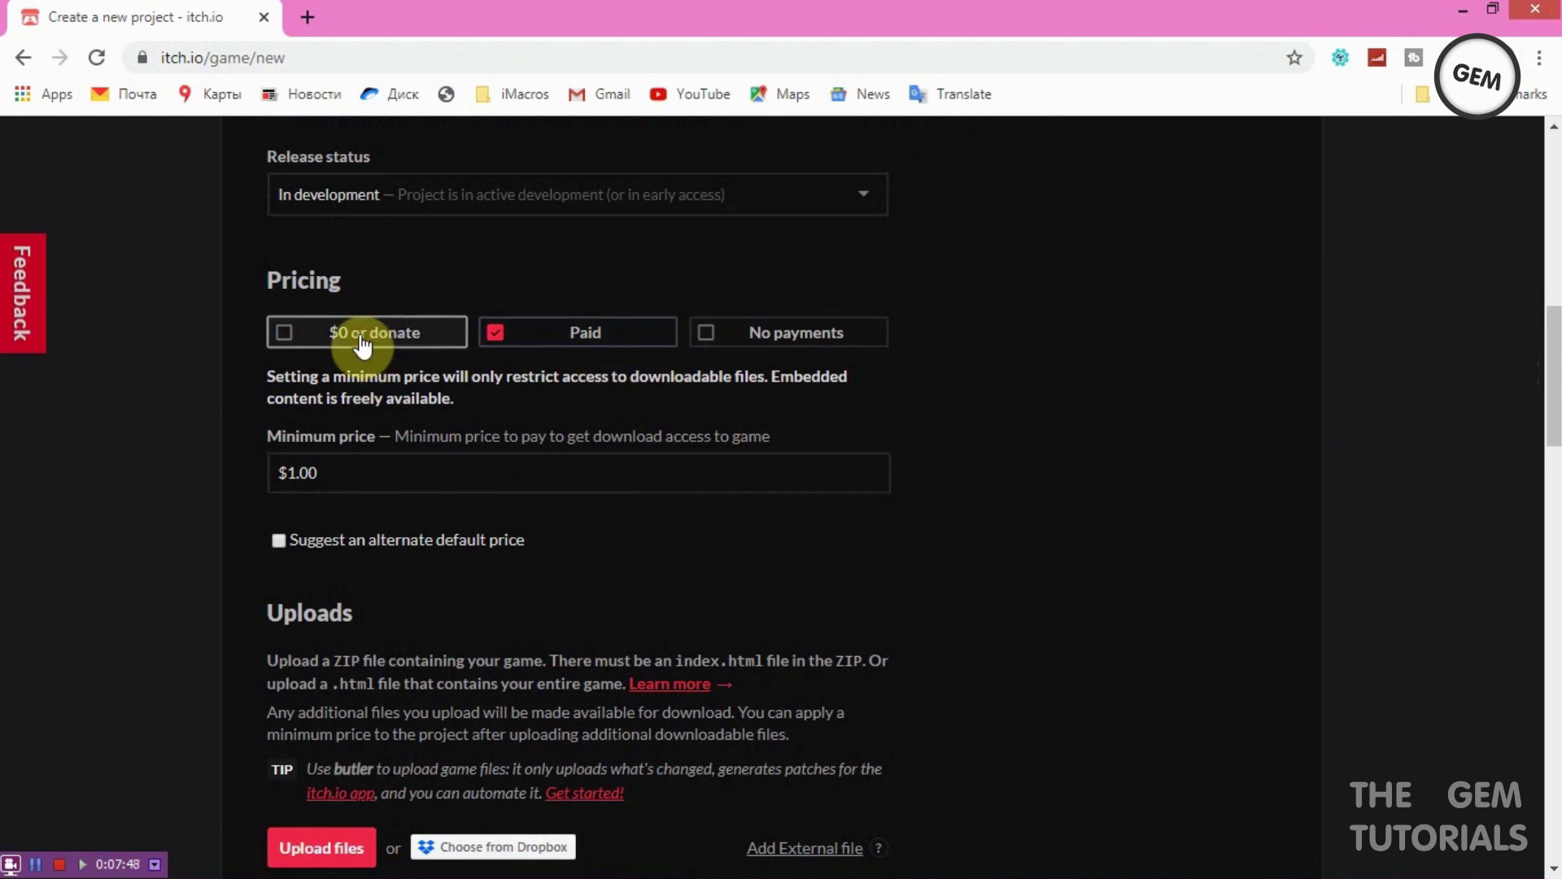
pyautogui.click(291, 337)
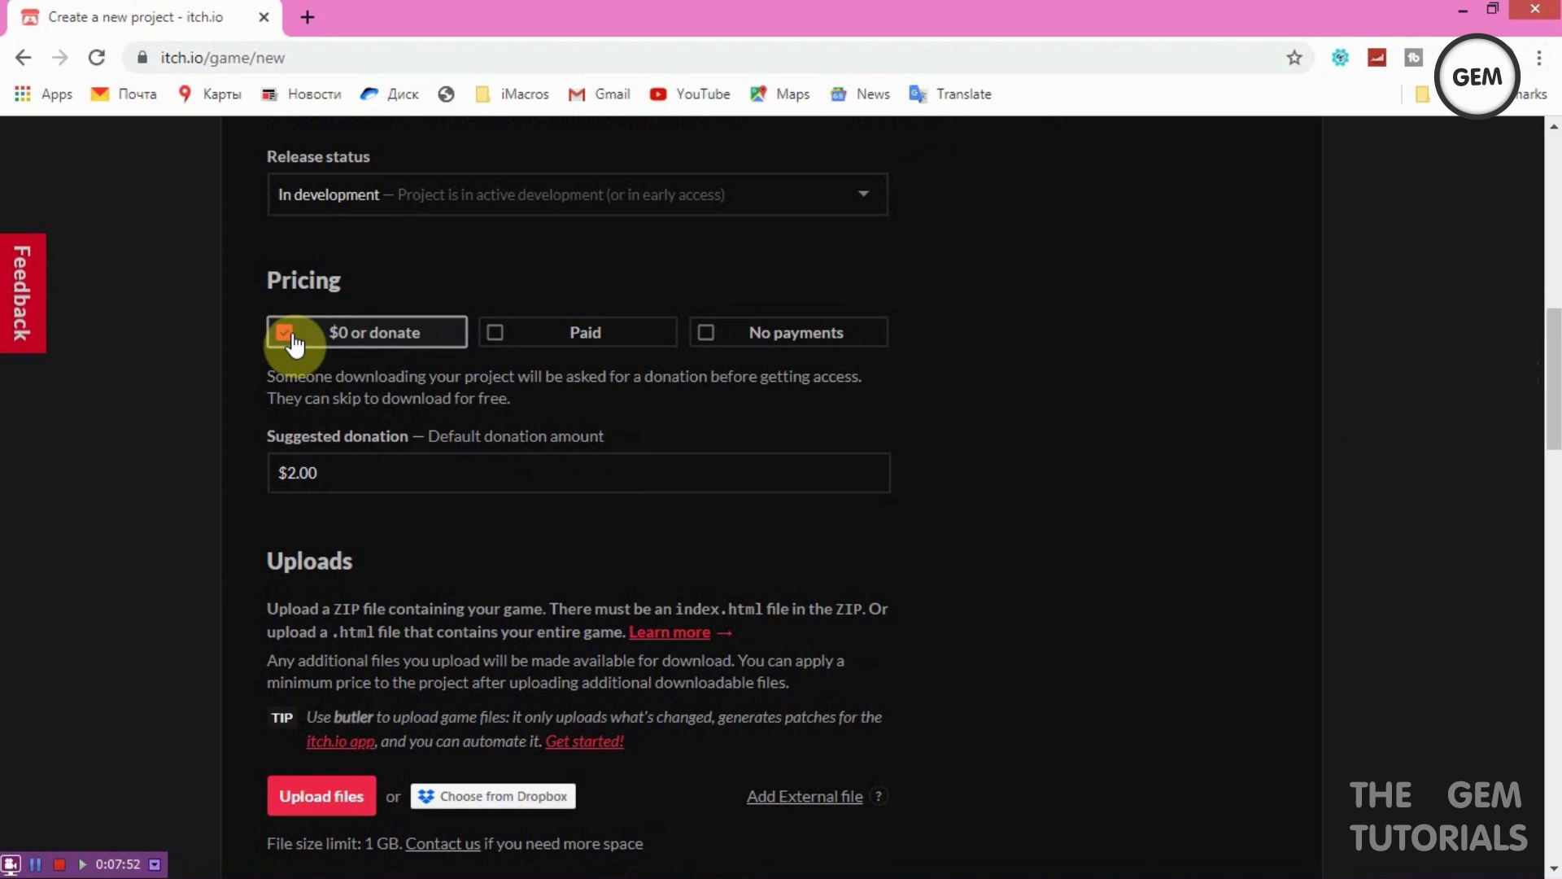
pyautogui.click(723, 344)
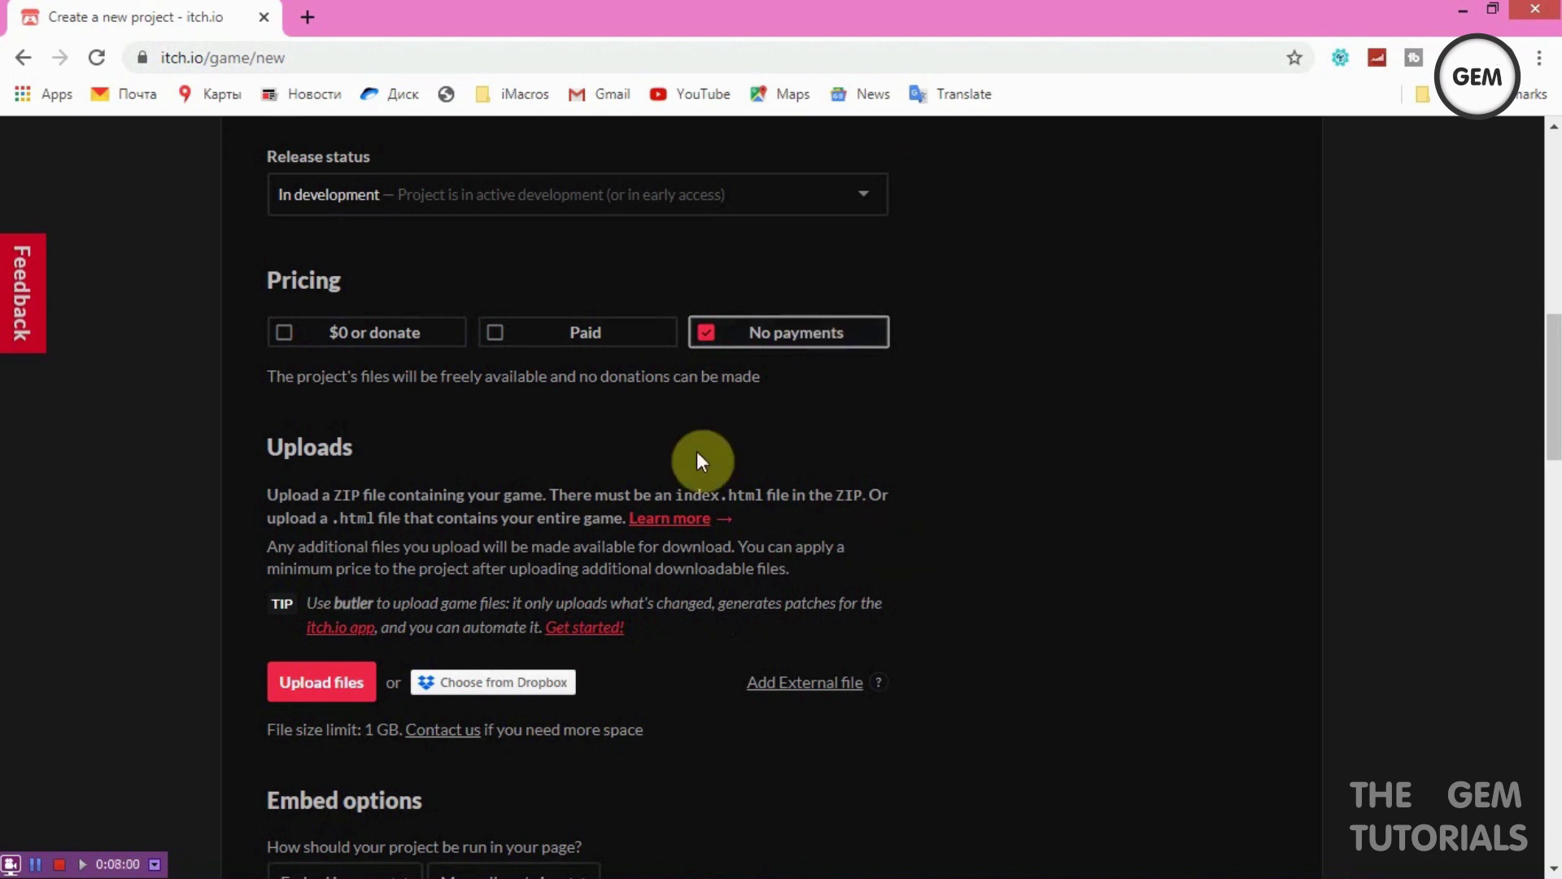
pyautogui.click(543, 337)
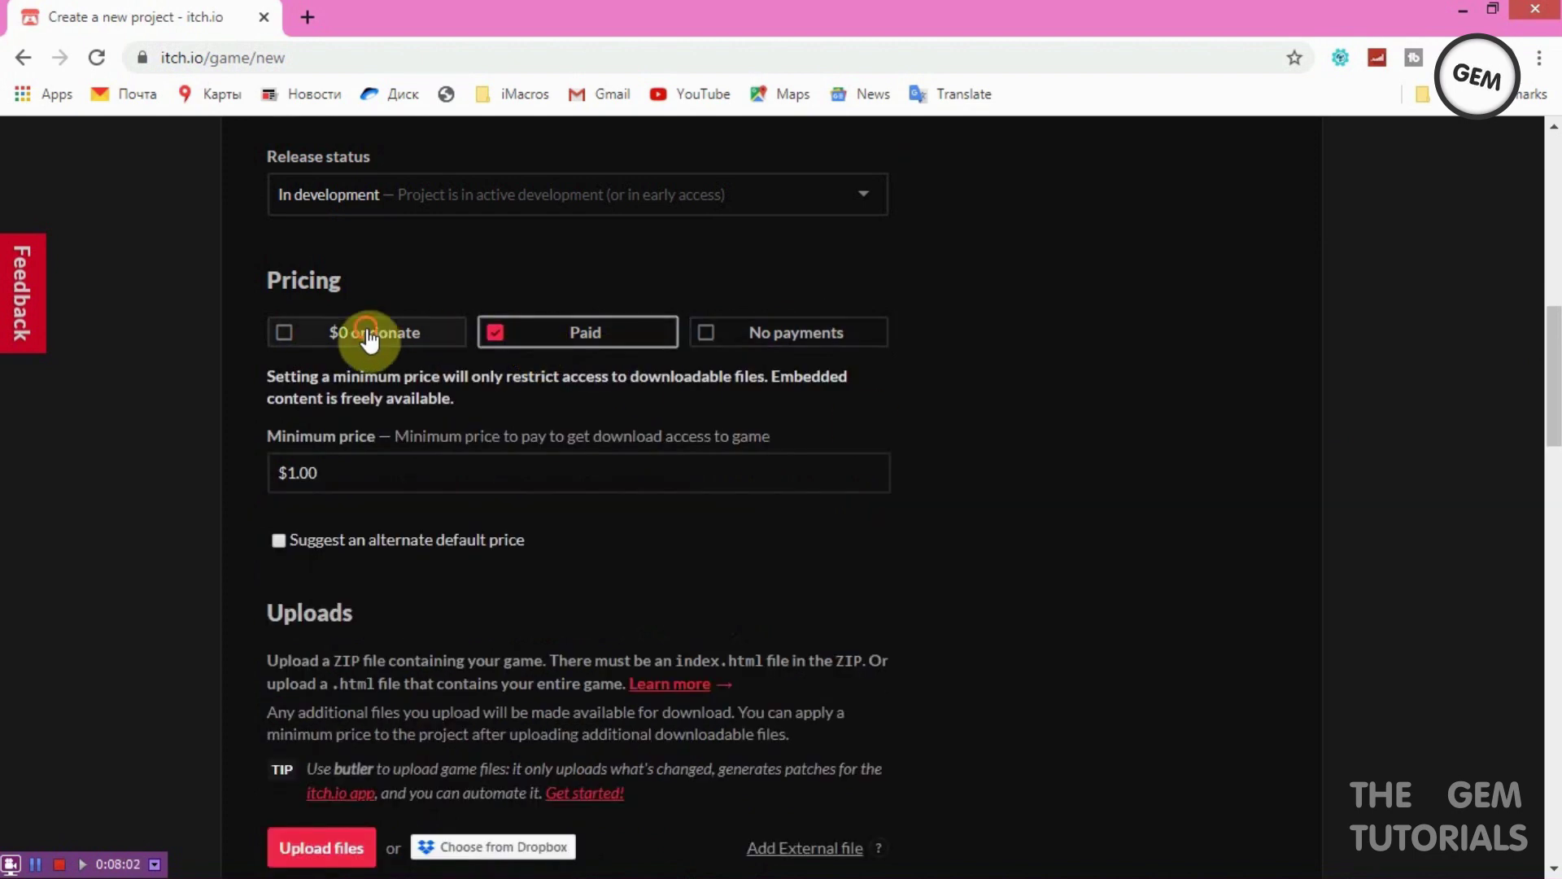
pyautogui.click(368, 340)
pyautogui.click(568, 340)
pyautogui.click(774, 332)
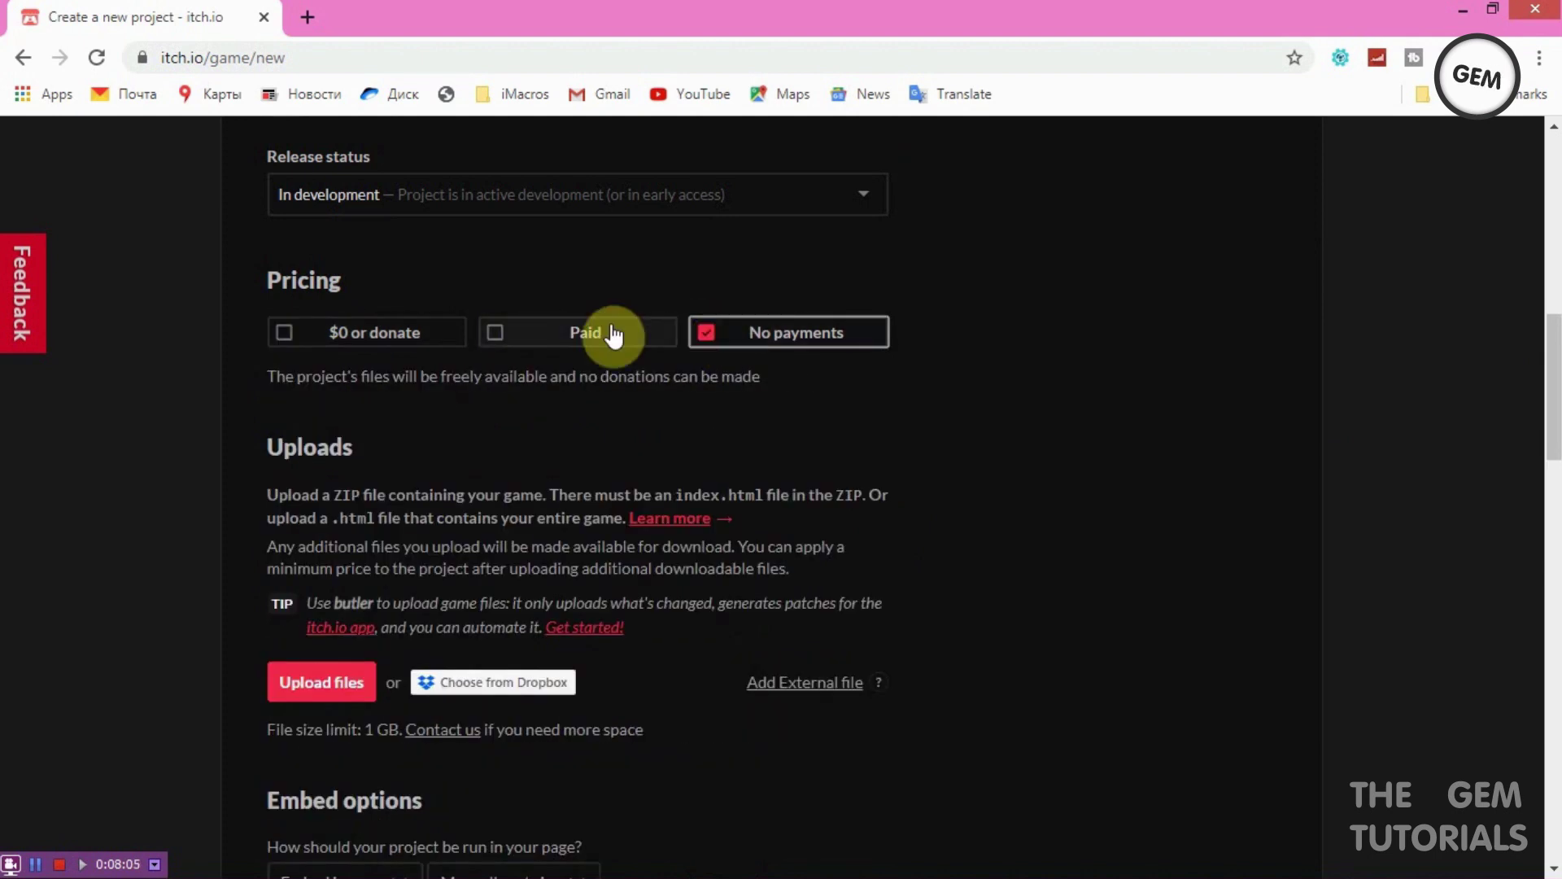
pyautogui.click(614, 334)
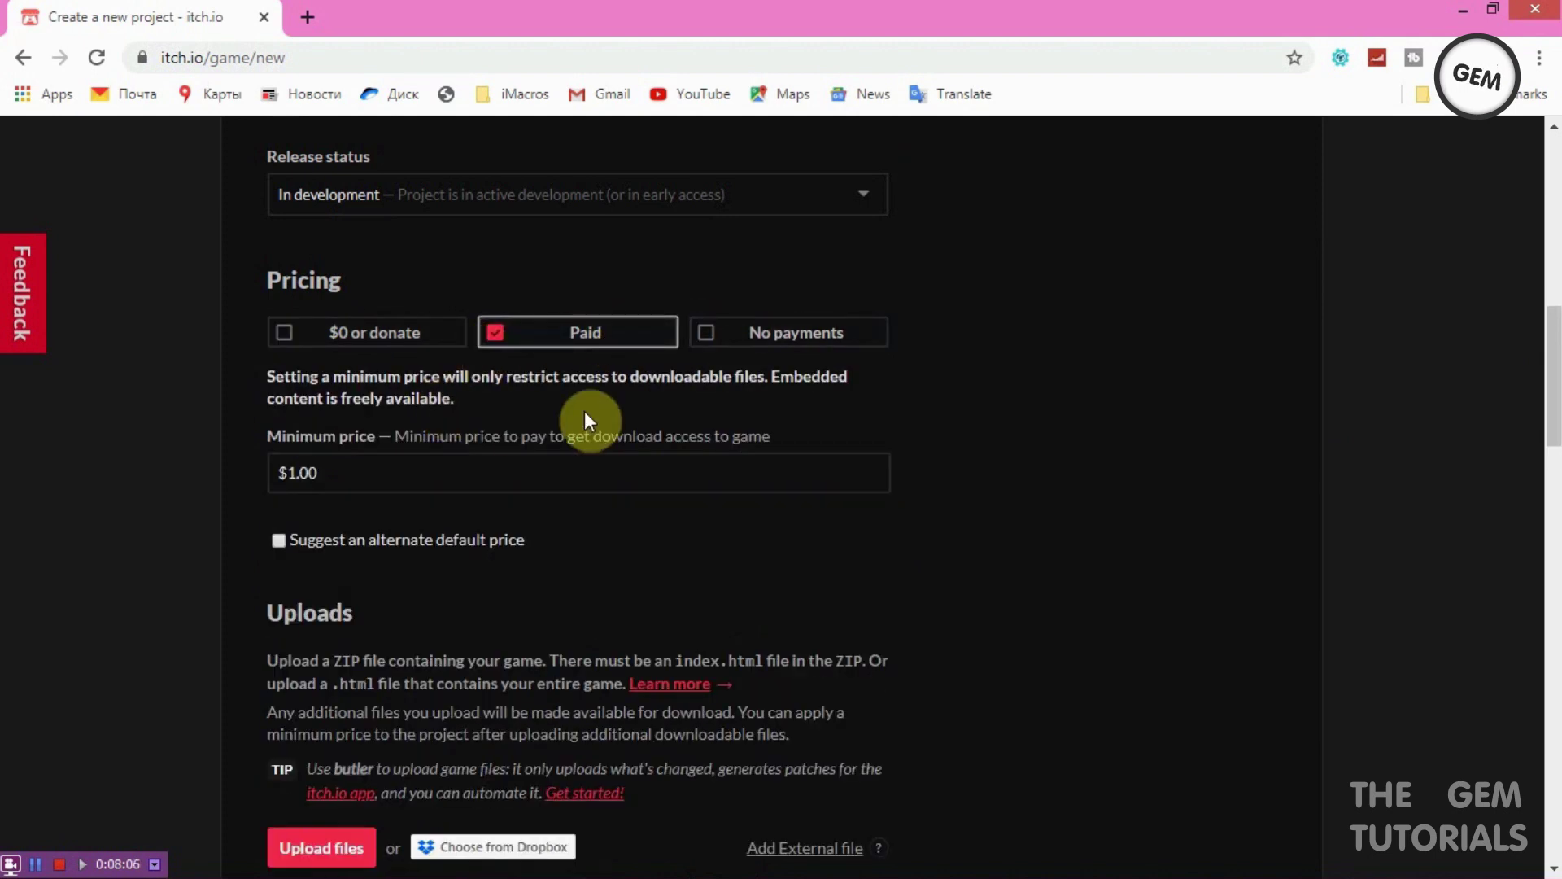
pyautogui.click(379, 464)
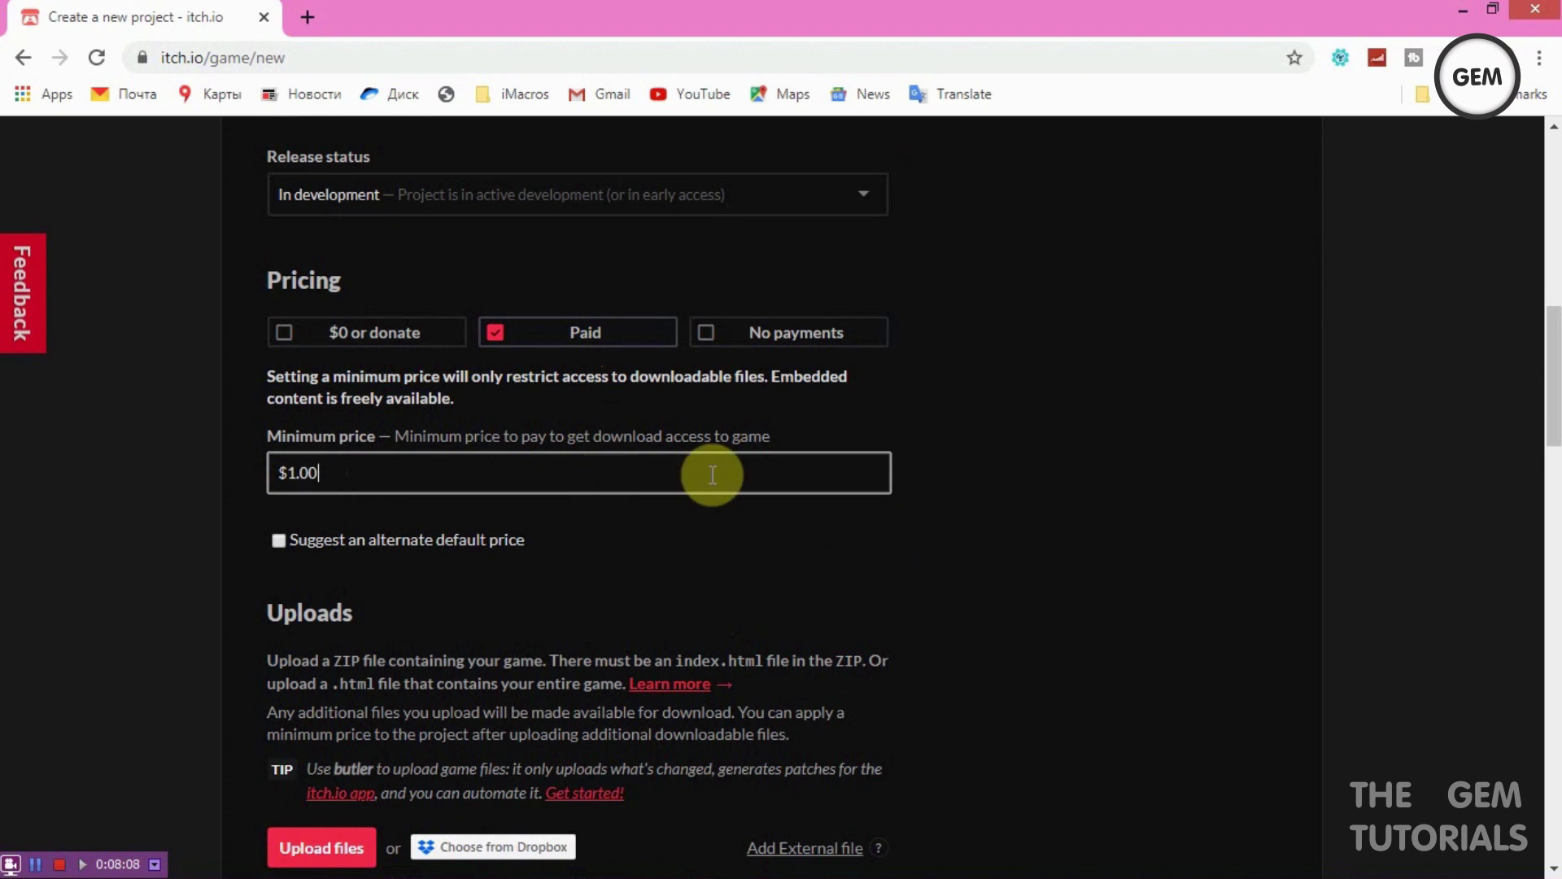
# Step: Change the kind of project to Downloadable
pyautogui.moveTo(1554, 316); pyautogui.dragTo(1556, 271)
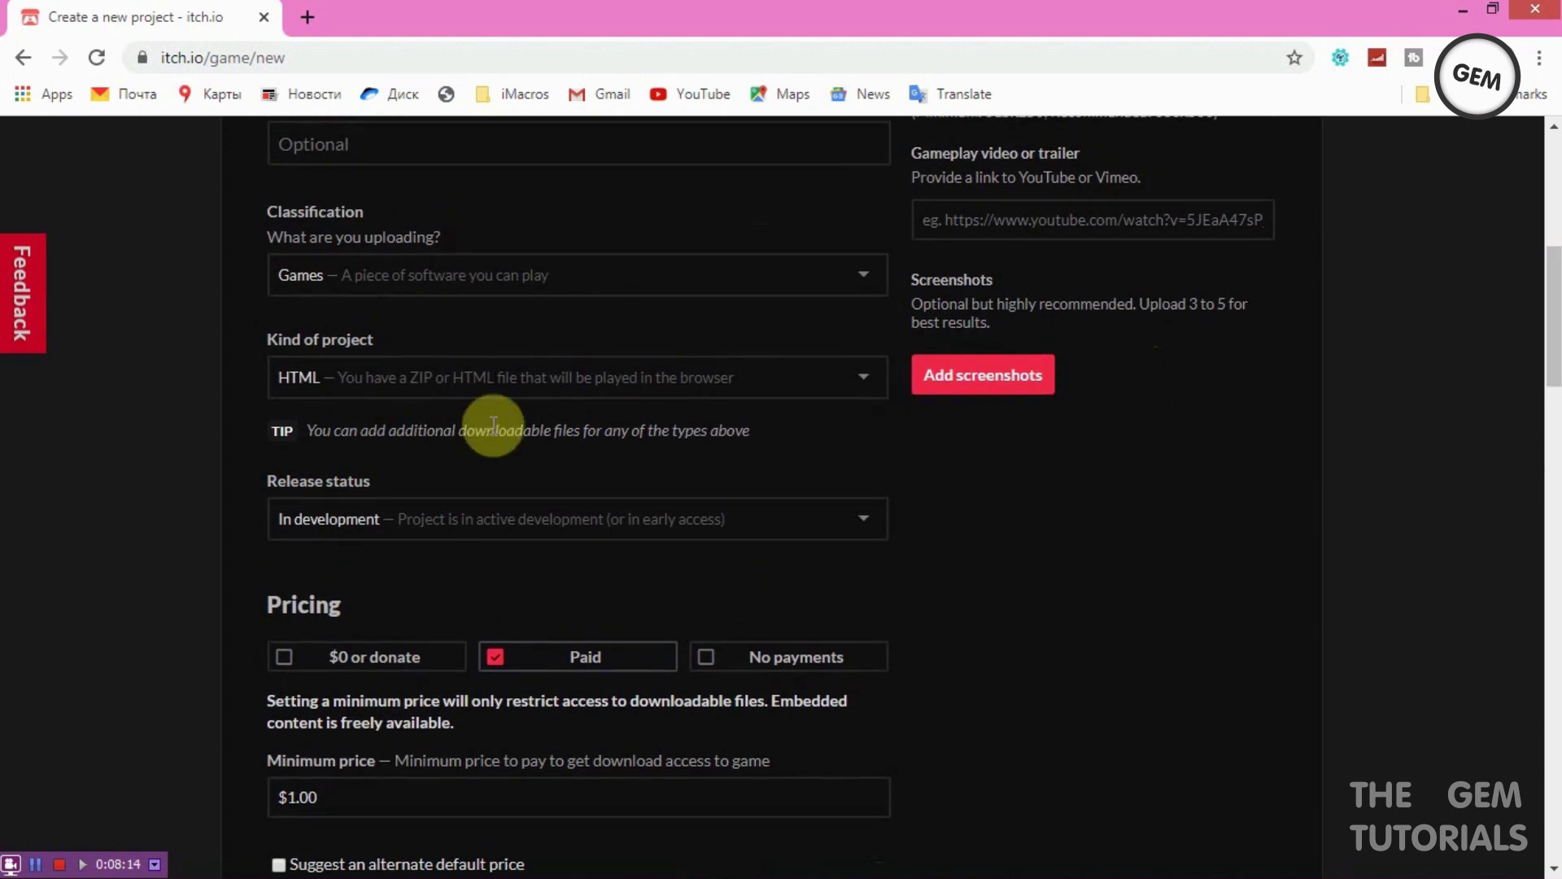
pyautogui.click(479, 396)
pyautogui.click(443, 413)
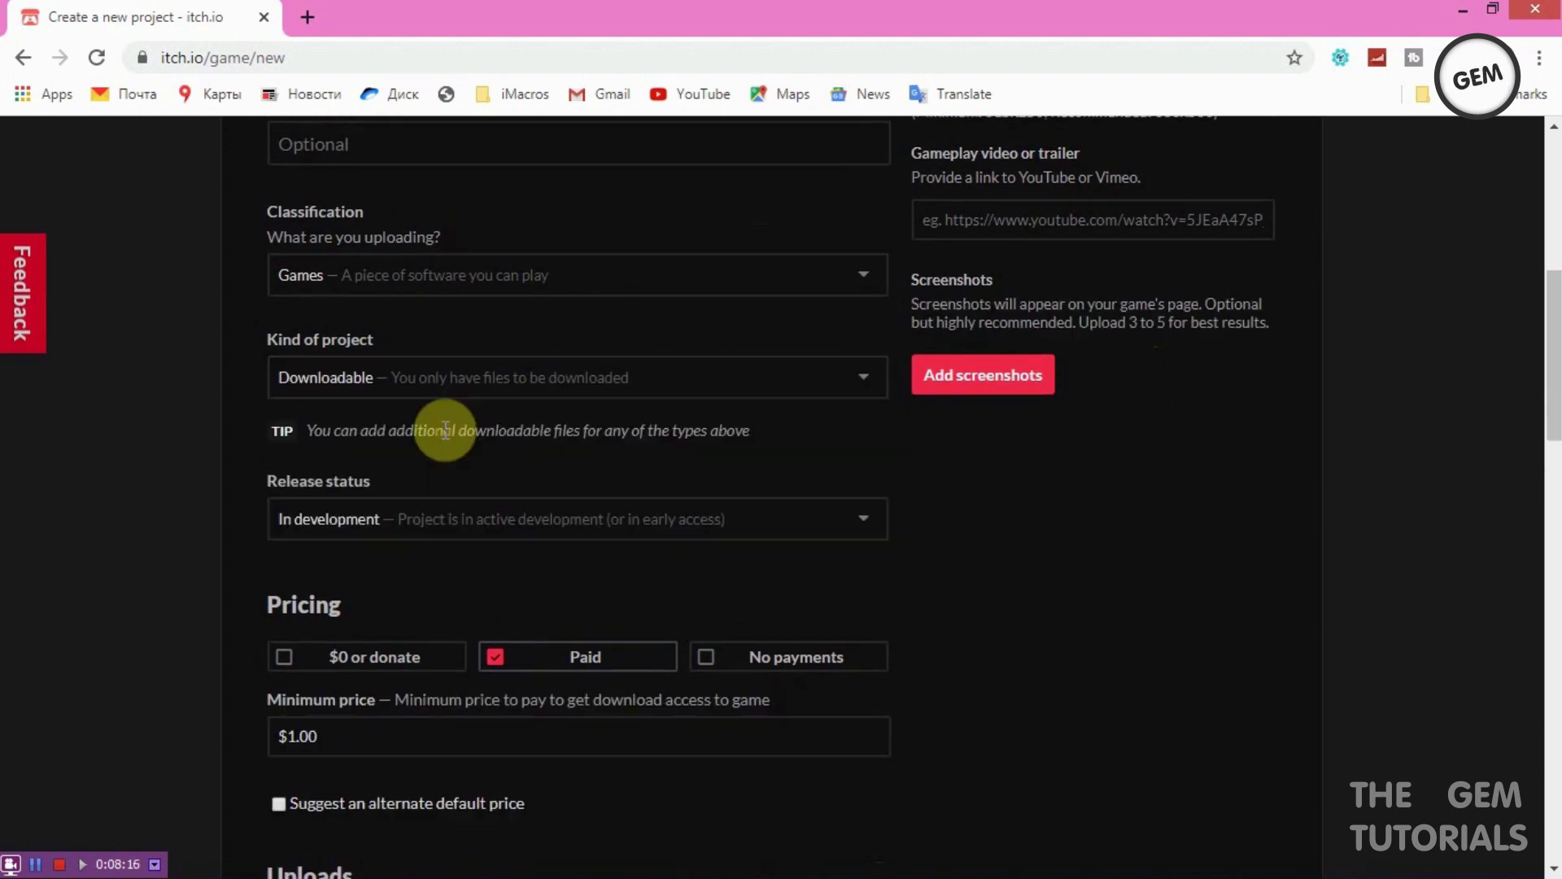
# Step: Try out the option to suggest an alternate default price and turn it off again
pyautogui.moveTo(1554, 281); pyautogui.dragTo(1554, 144)
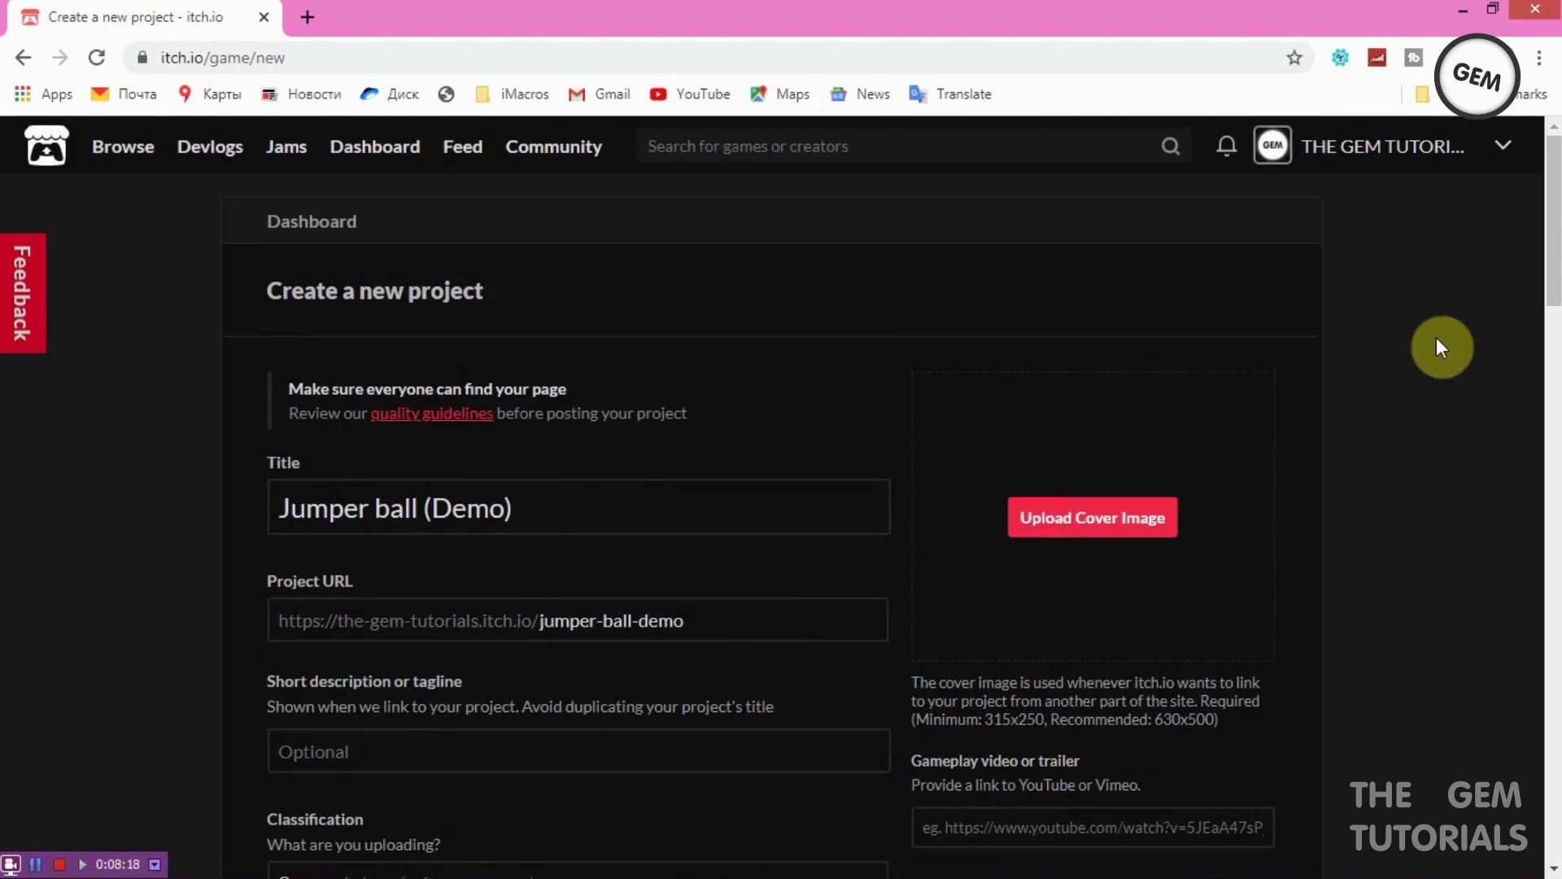
pyautogui.moveTo(1555, 240); pyautogui.dragTo(1555, 453)
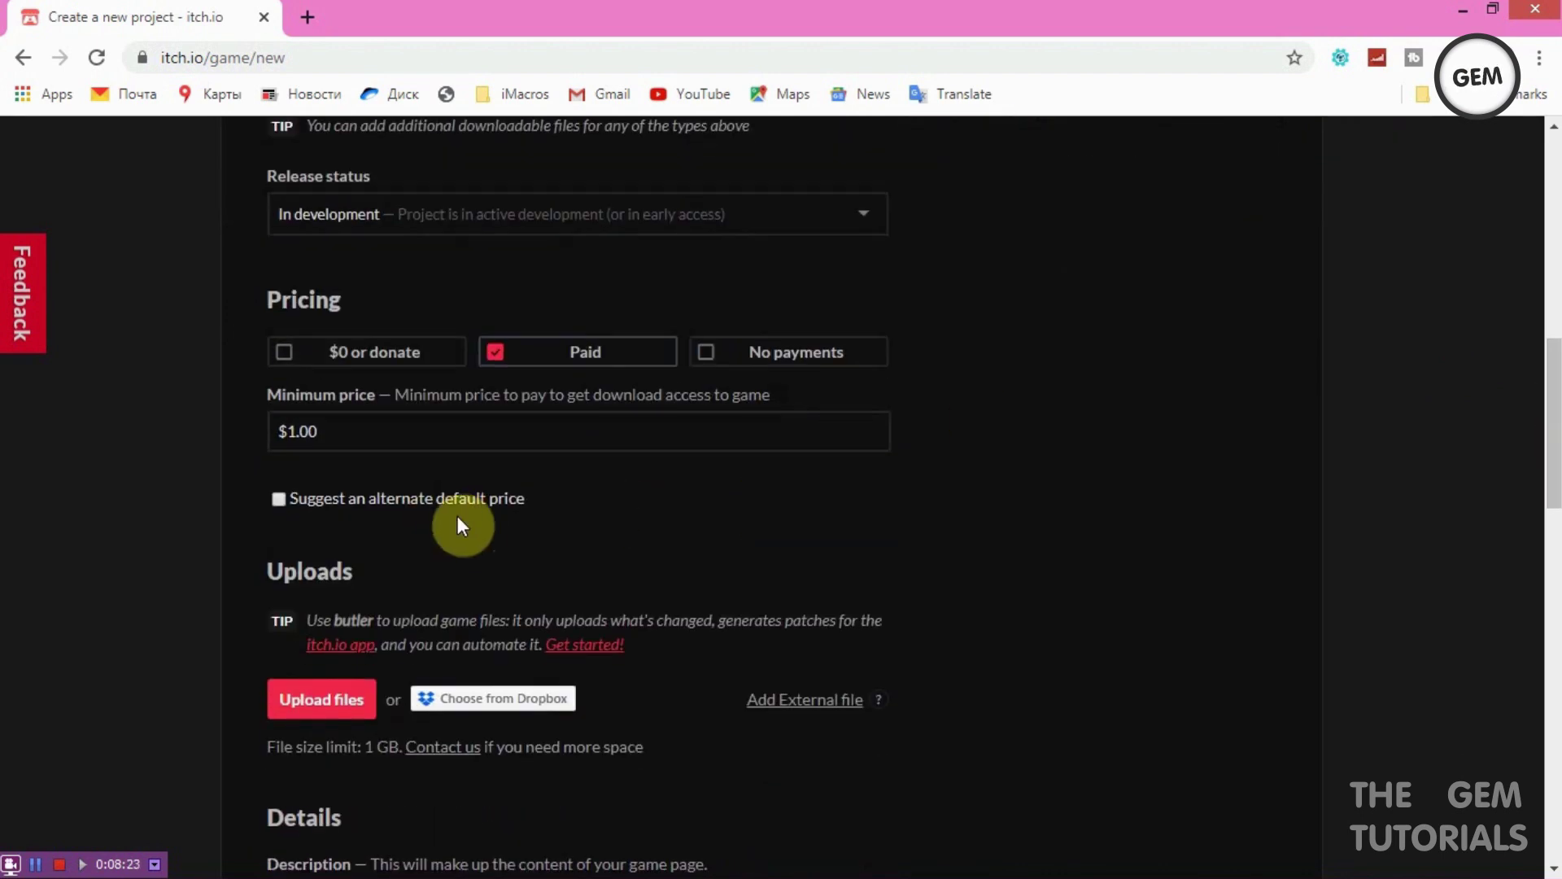
pyautogui.click(435, 501)
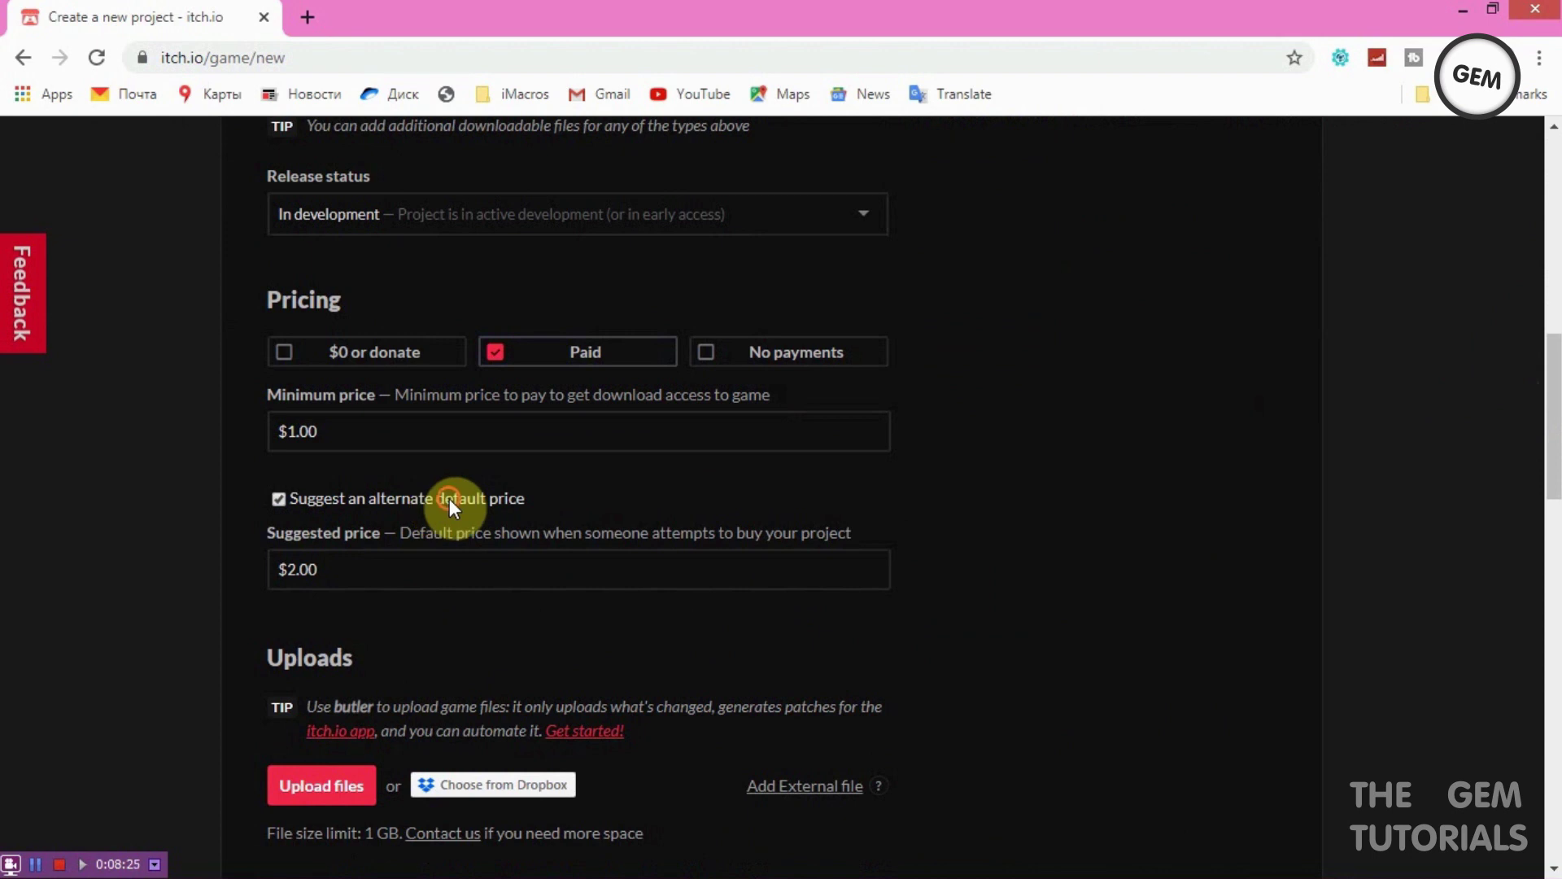
pyautogui.click(450, 501)
# Step: Inspect the exported jumperball folder on the desktop through the game file upload chooser, and close the chooser without selecting a file
pyautogui.moveTo(1554, 457); pyautogui.dragTo(1553, 513)
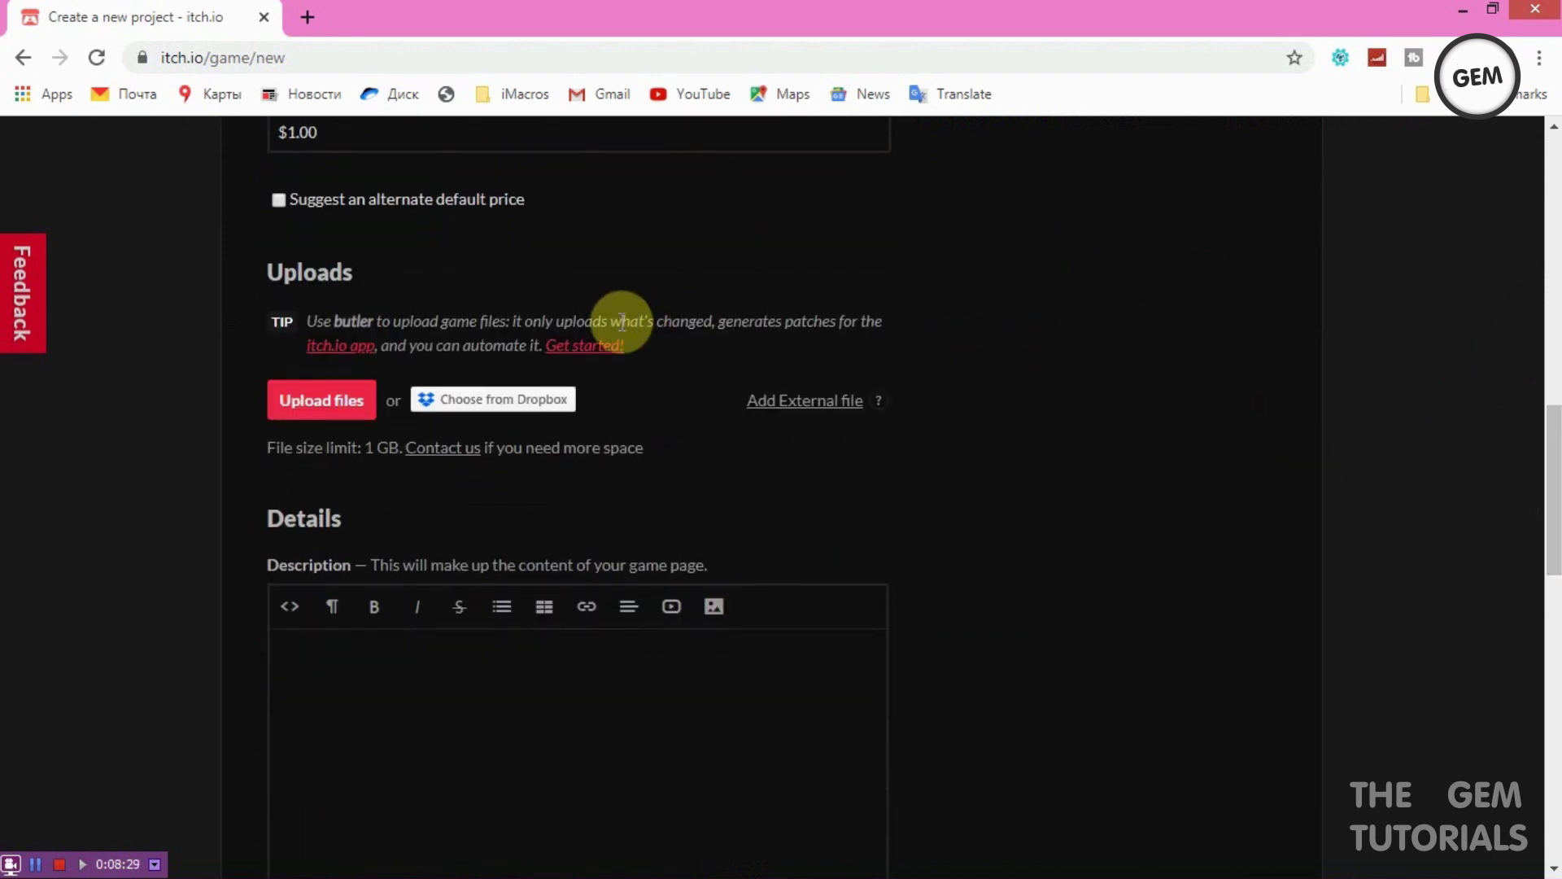
pyautogui.click(329, 398)
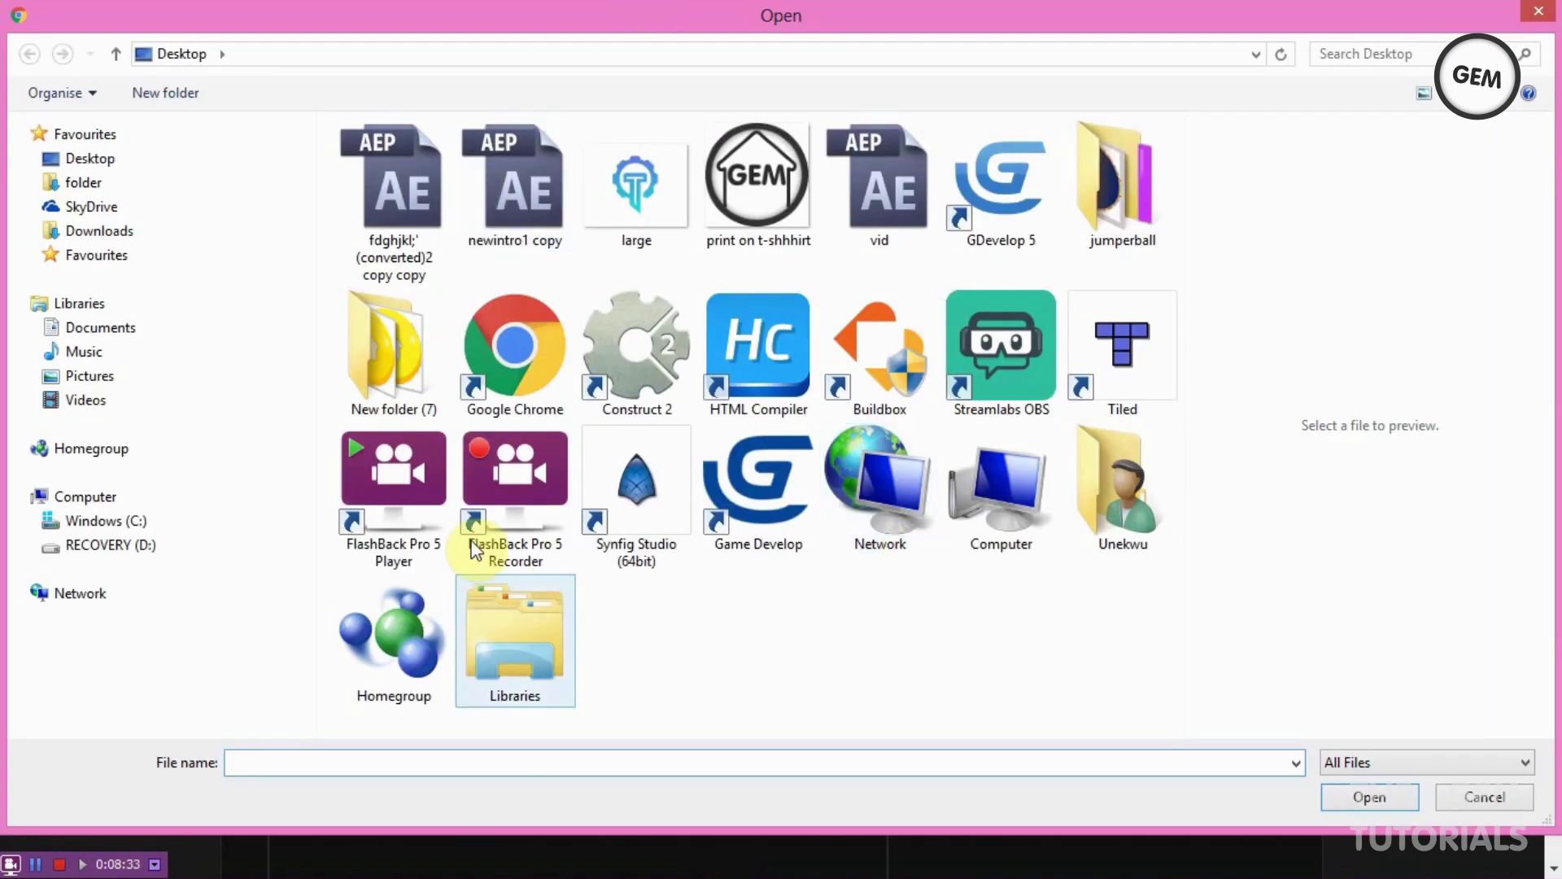
pyautogui.doubleClick(1118, 187)
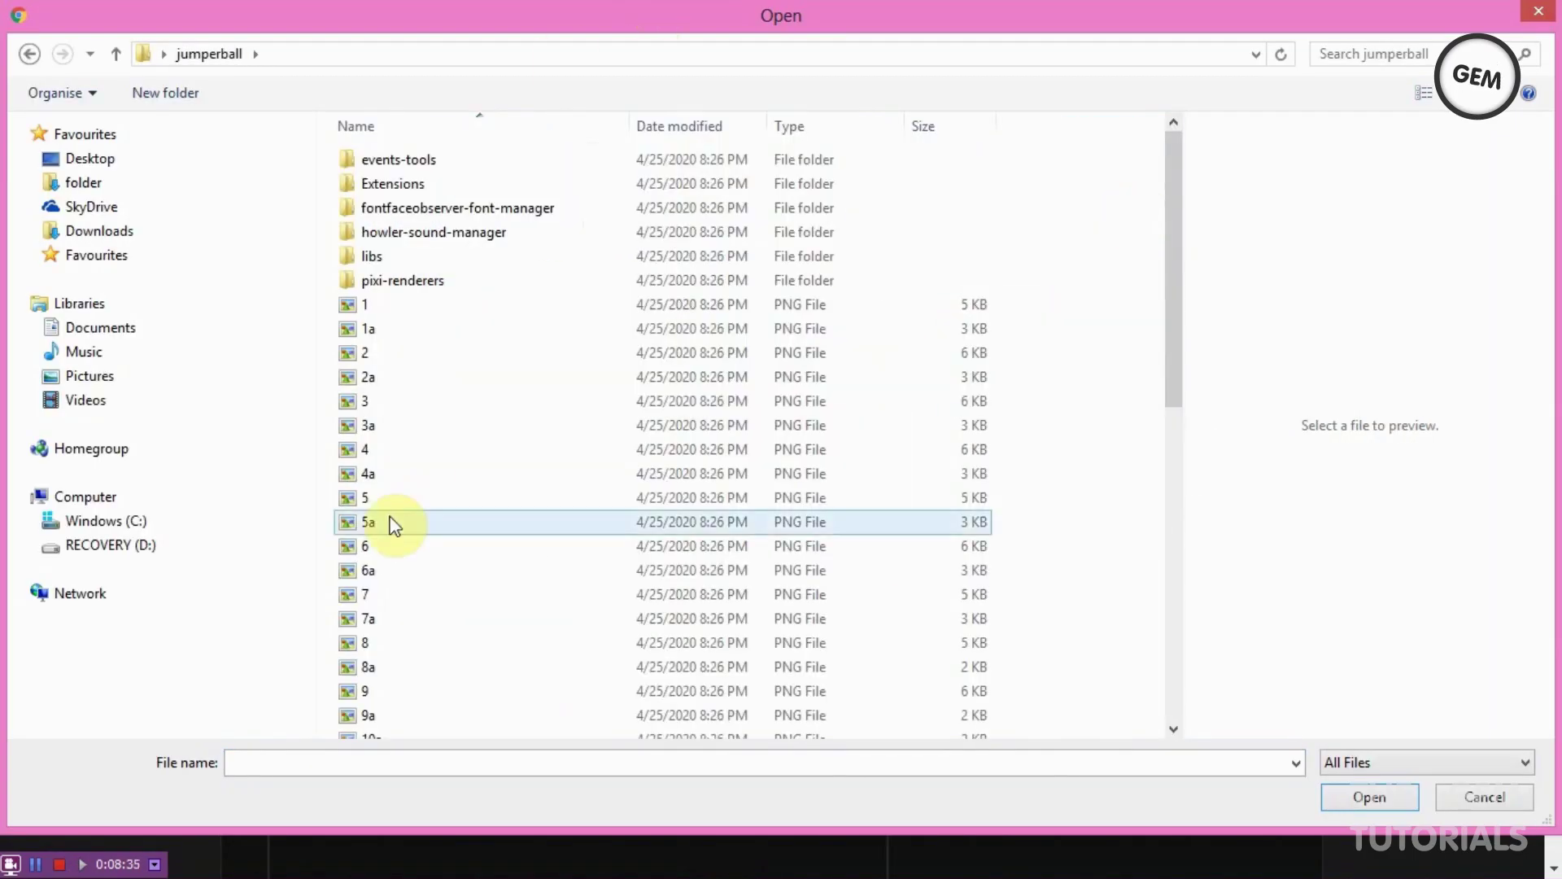
pyautogui.click(30, 54)
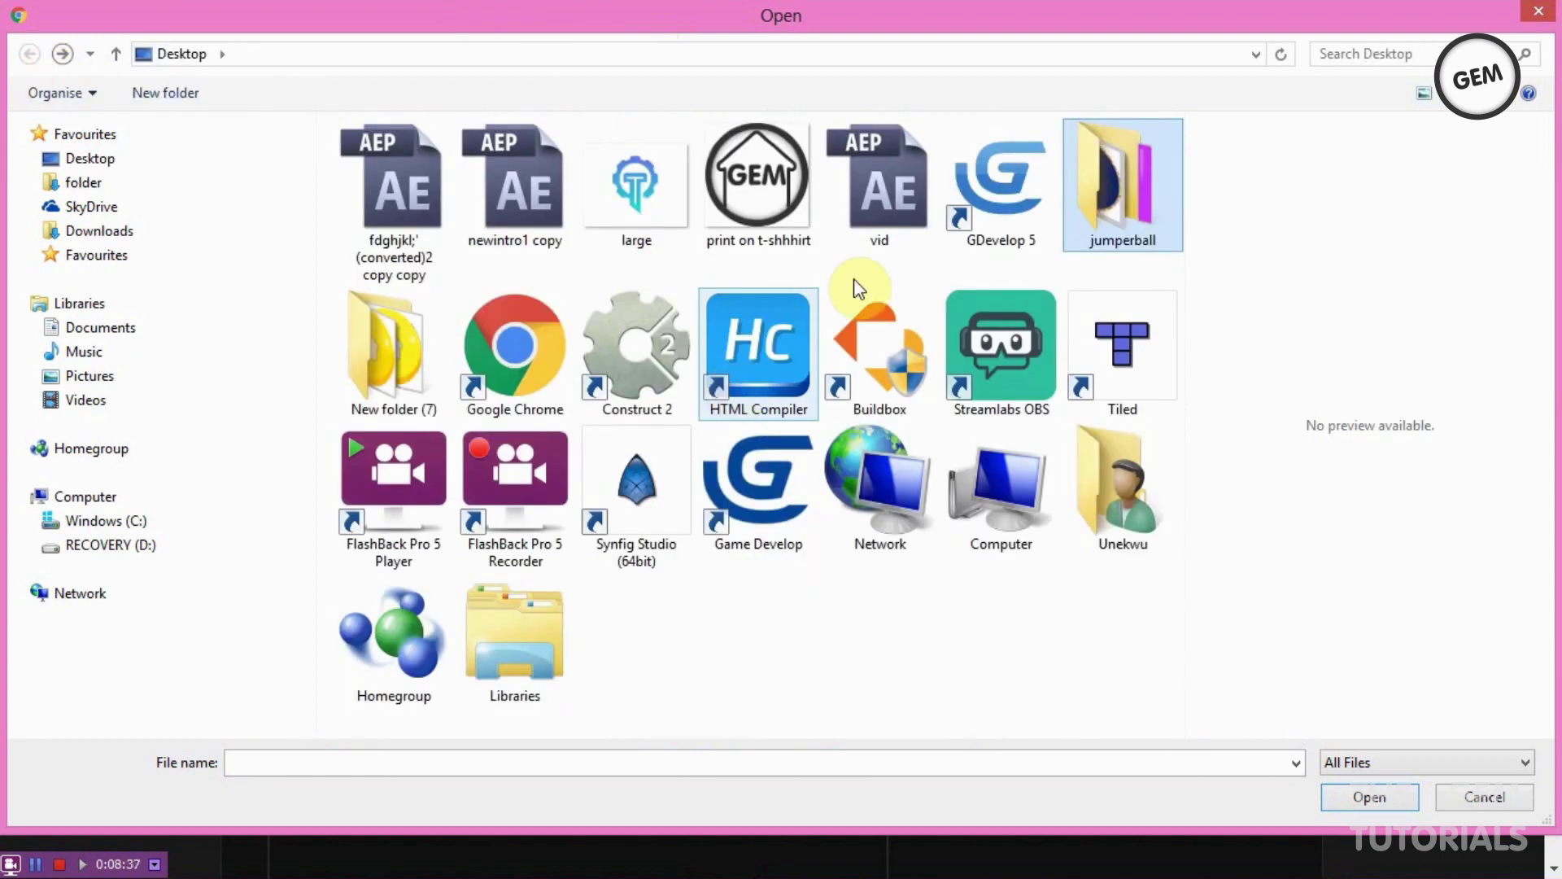
pyautogui.moveTo(1086, 867)
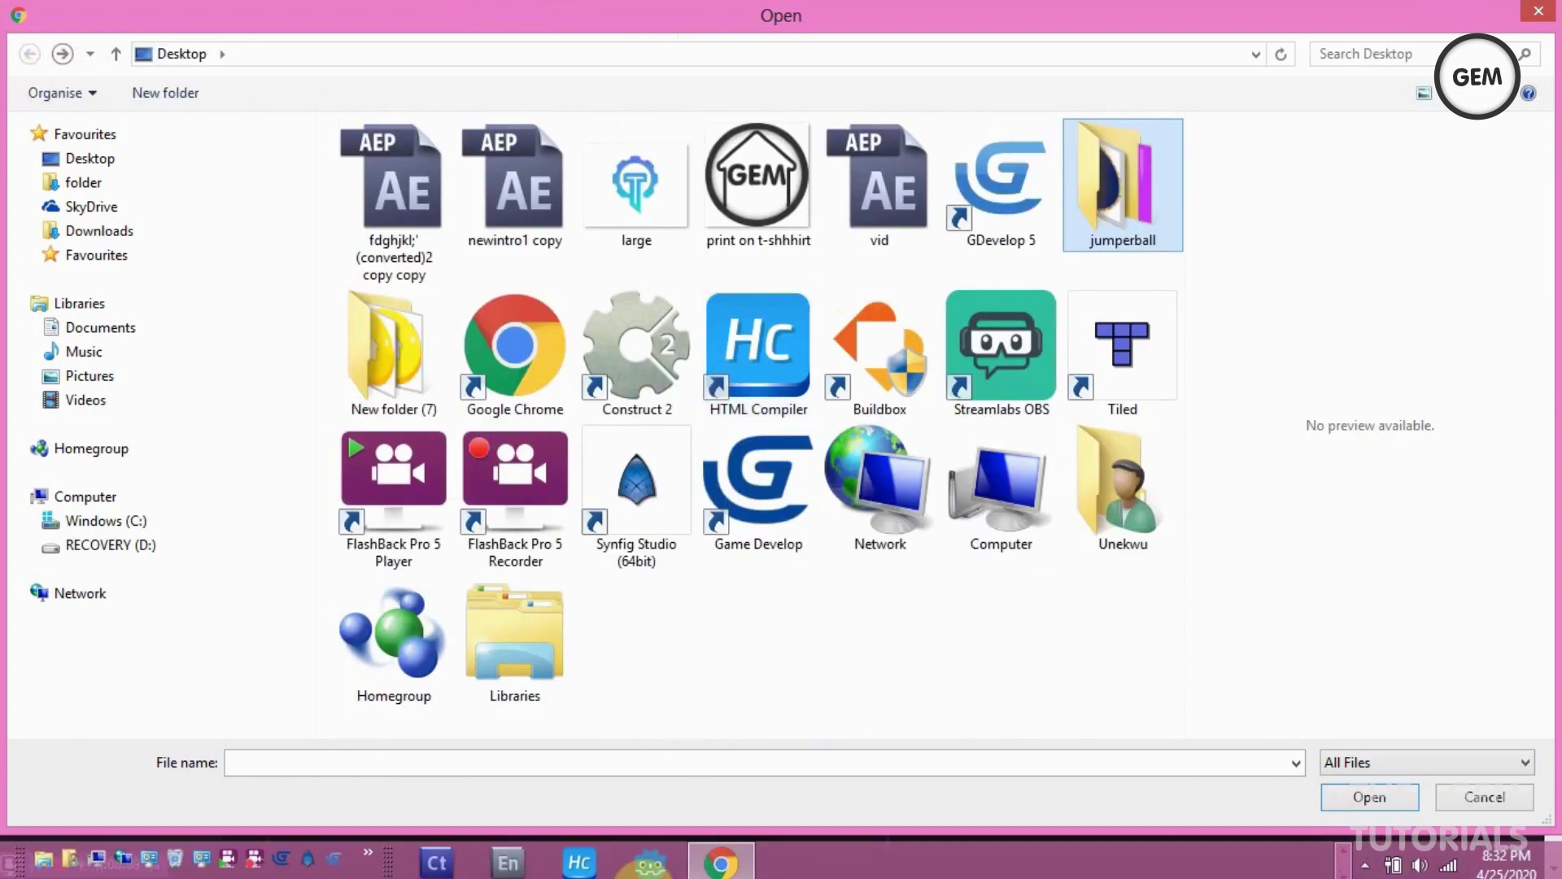
pyautogui.press('Escape')
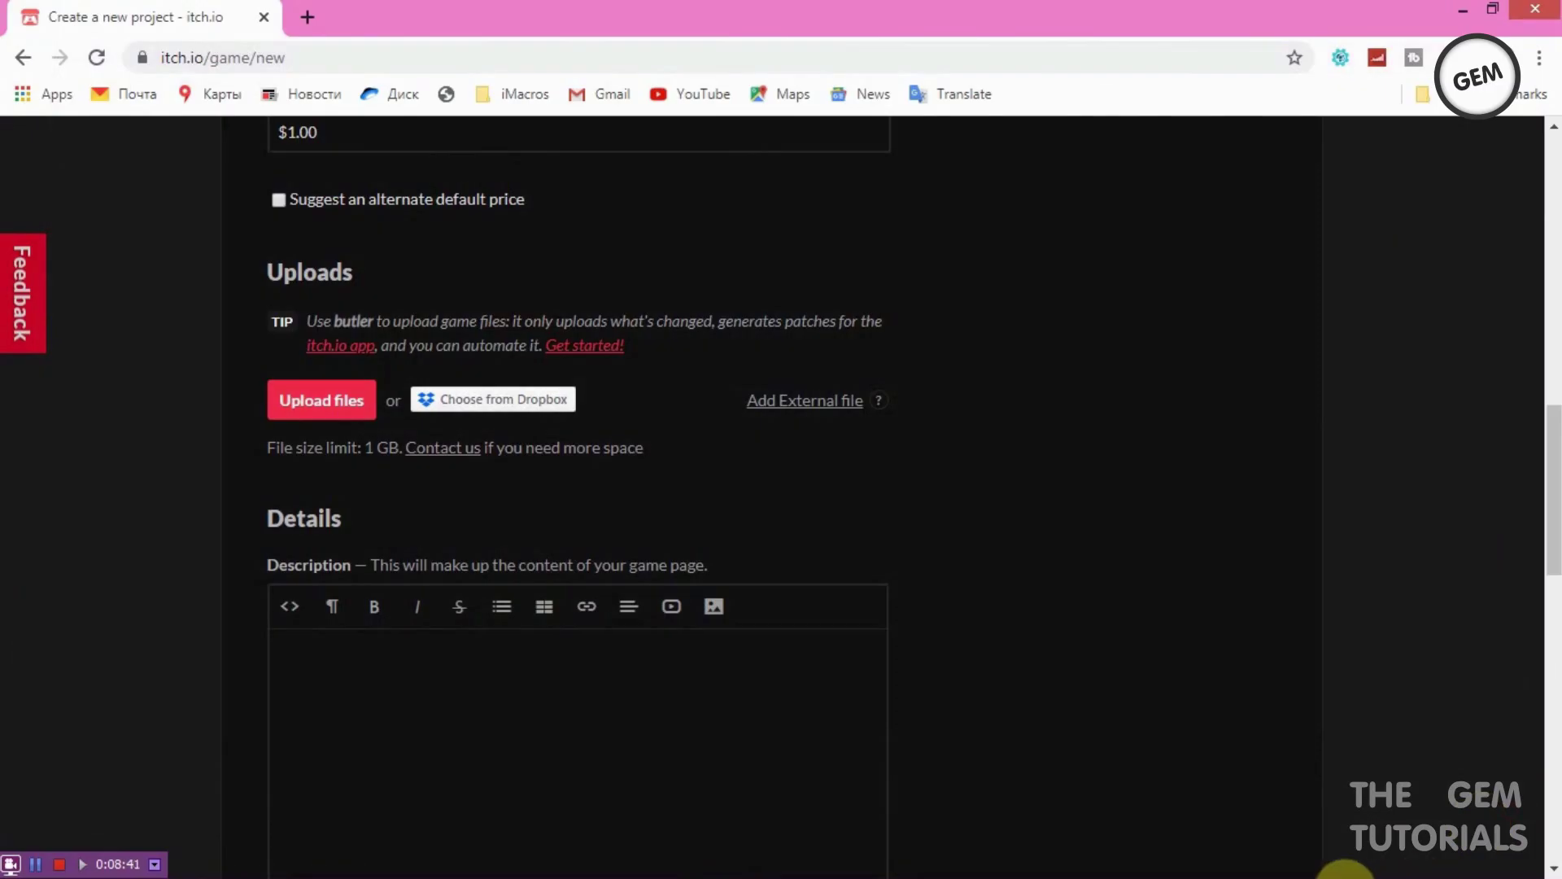
# Step: In File Explorer, compress the jumperball folder on the desktop into jumperball.zip using 7-Zip, and return to the project page
pyautogui.moveTo(1393, 862)
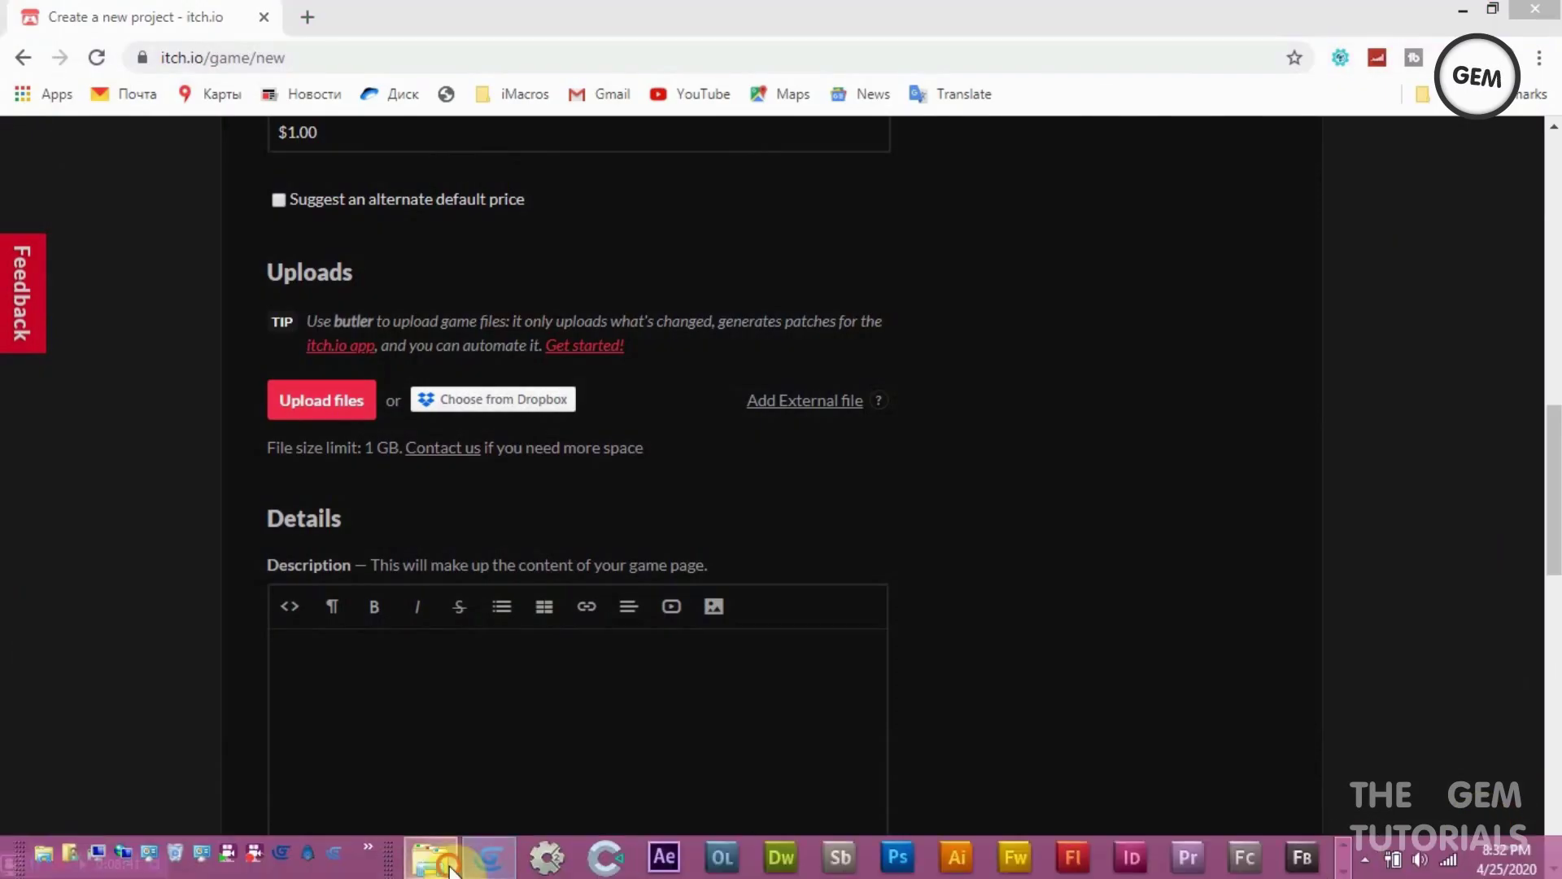
pyautogui.click(452, 868)
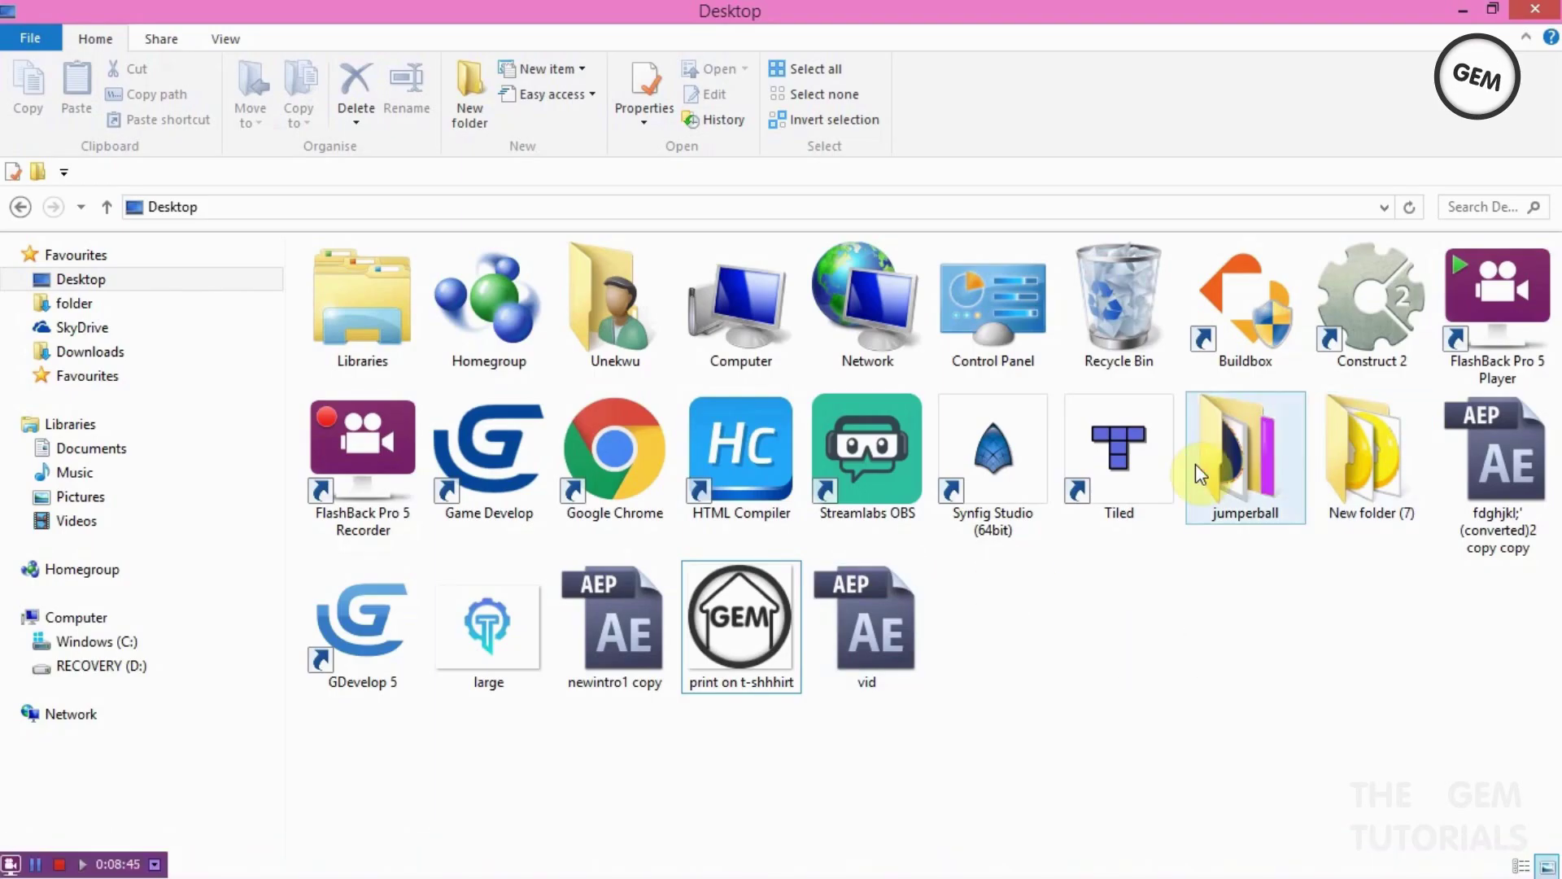
pyautogui.click(1298, 460)
pyautogui.rightClick(1292, 447)
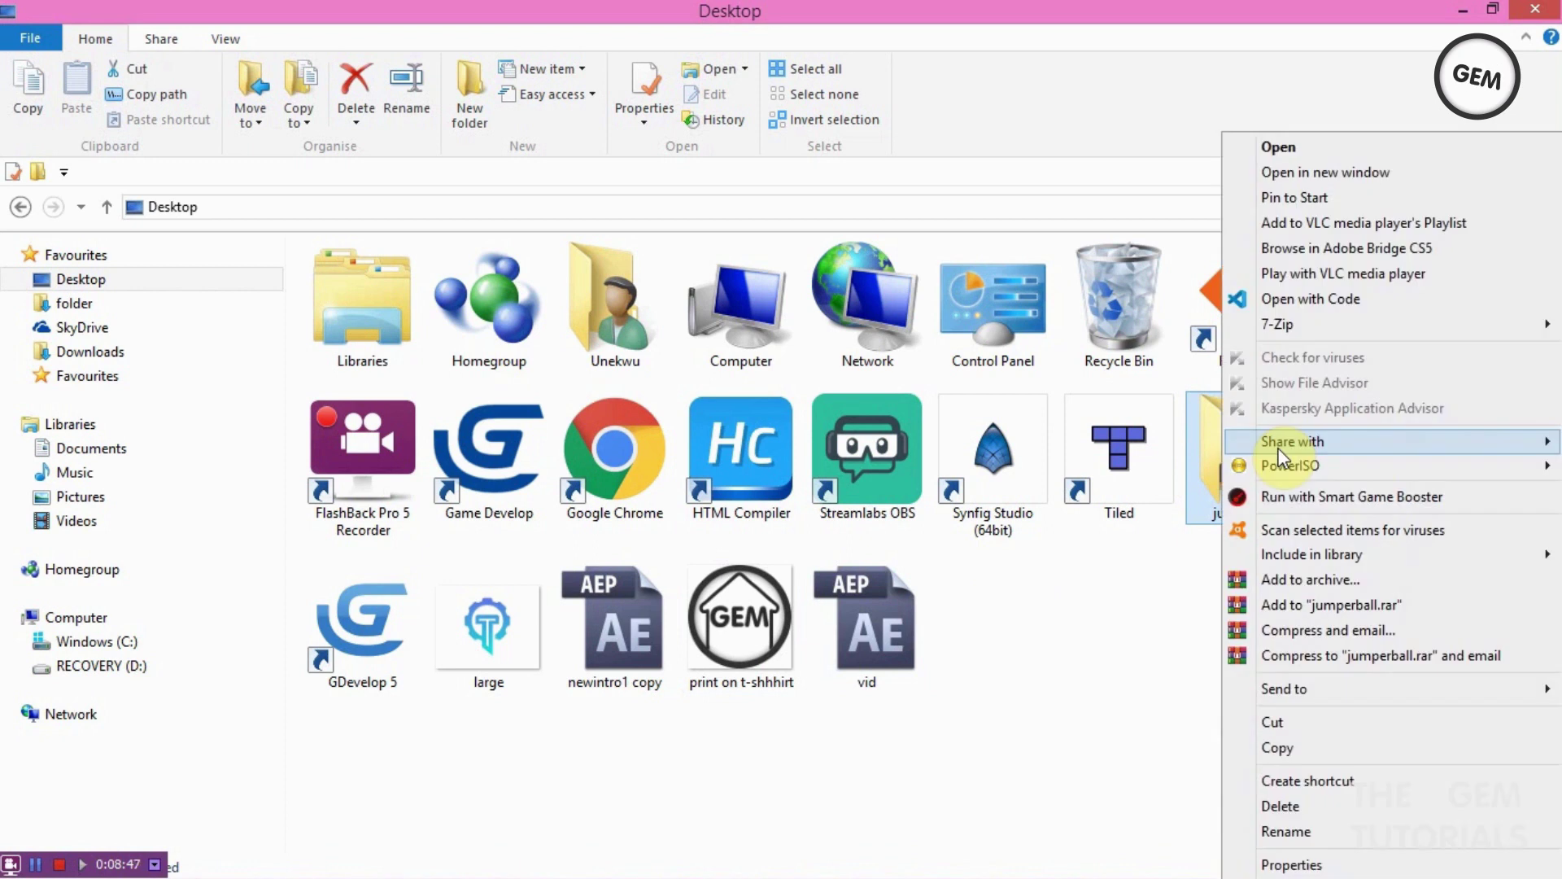
pyautogui.moveTo(1307, 324)
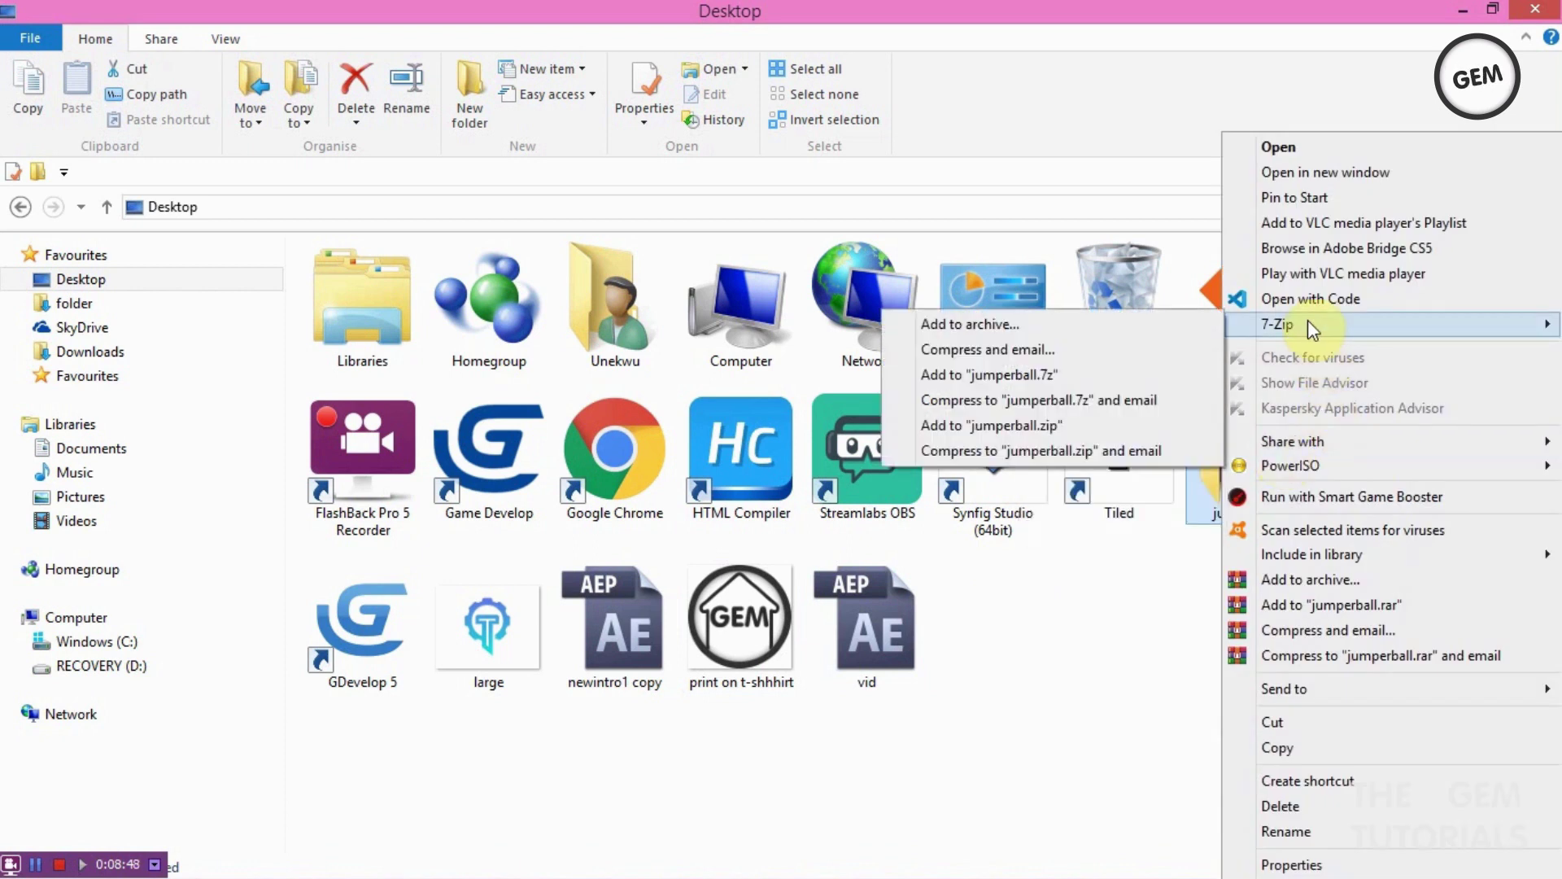
pyautogui.click(1088, 329)
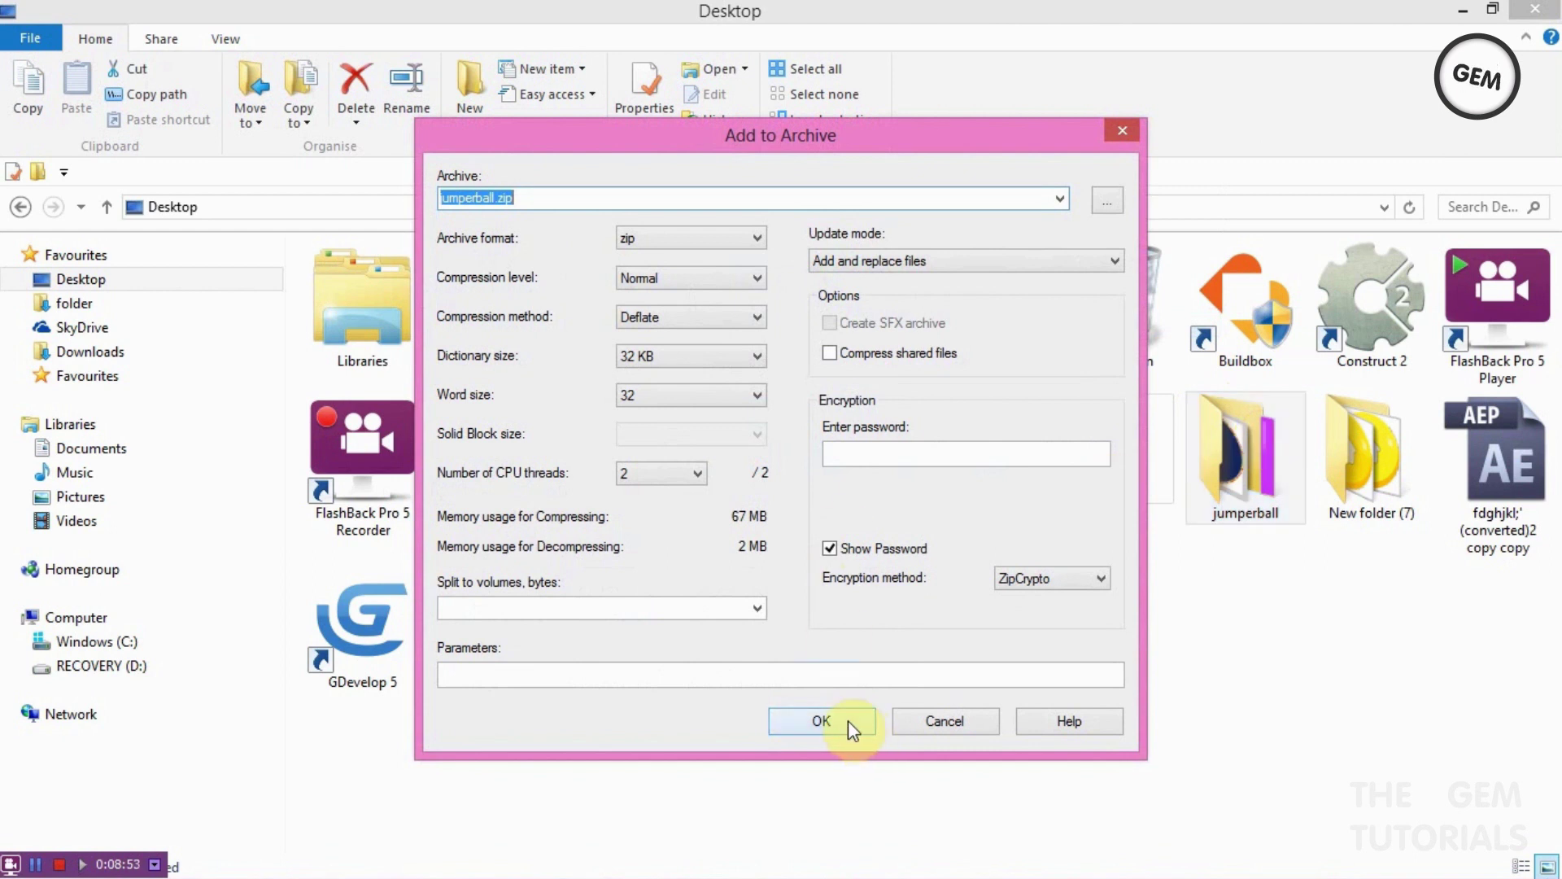
pyautogui.click(820, 722)
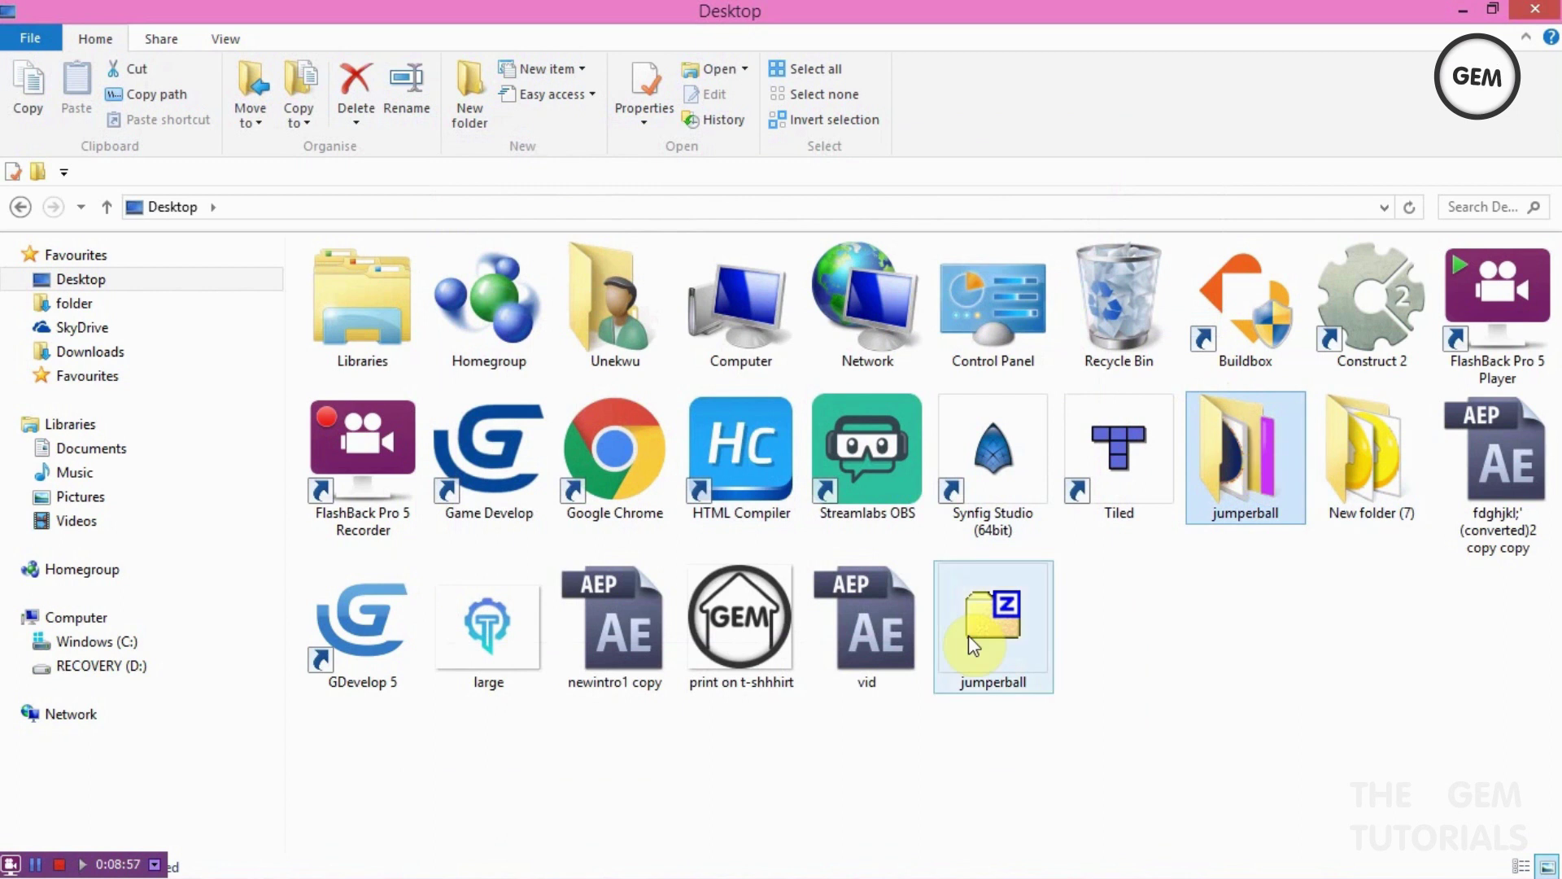
pyautogui.click(1460, 10)
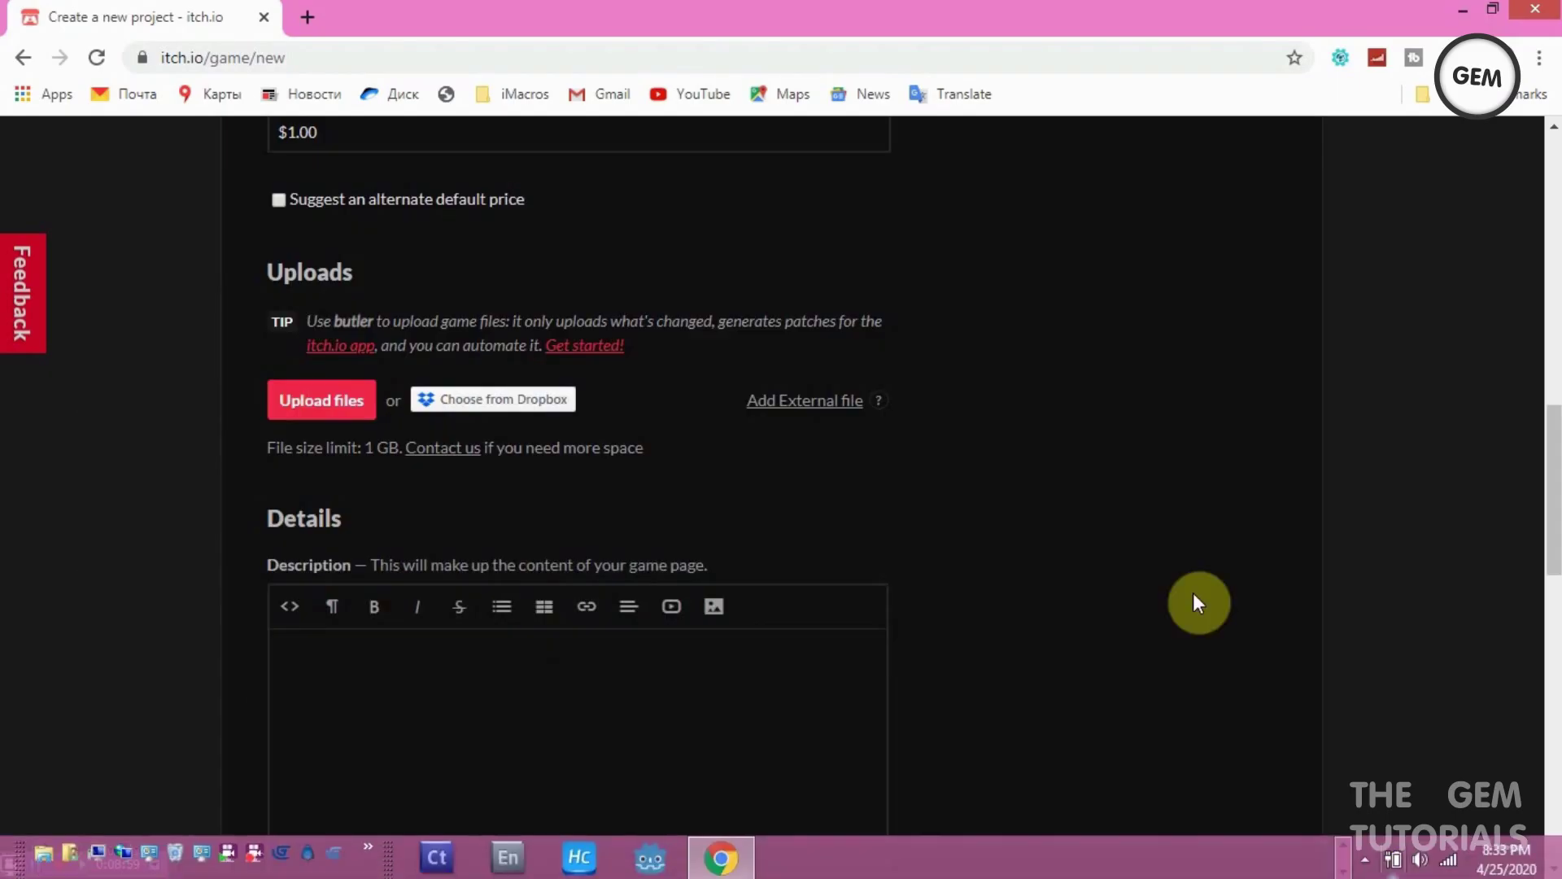
# Step: Upload jumperball.zip from the desktop as a game file of the project
pyautogui.click(339, 396)
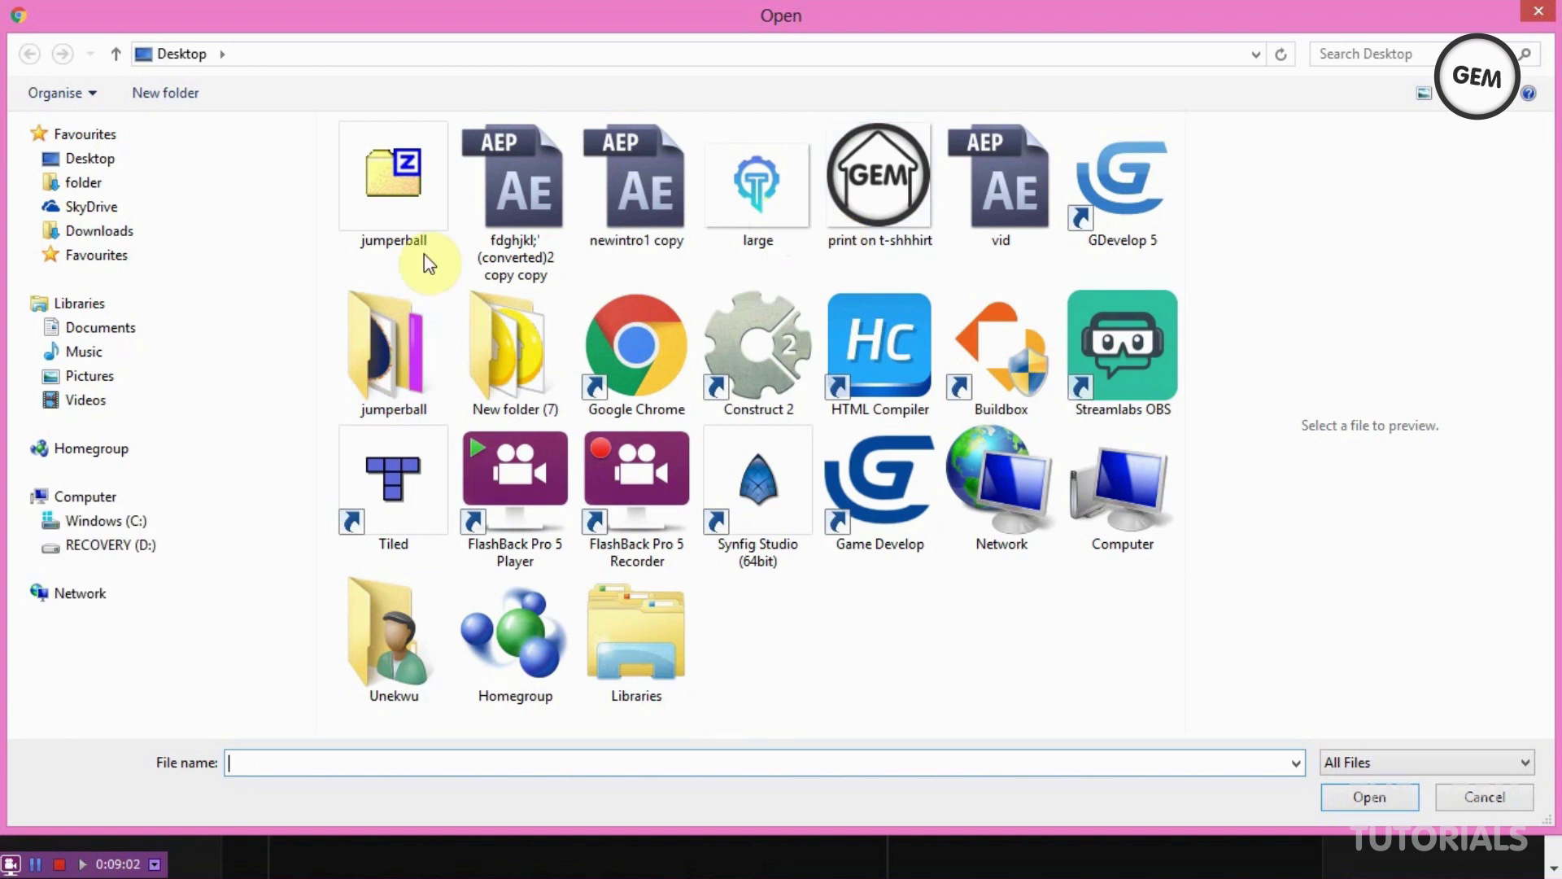
pyautogui.doubleClick(416, 167)
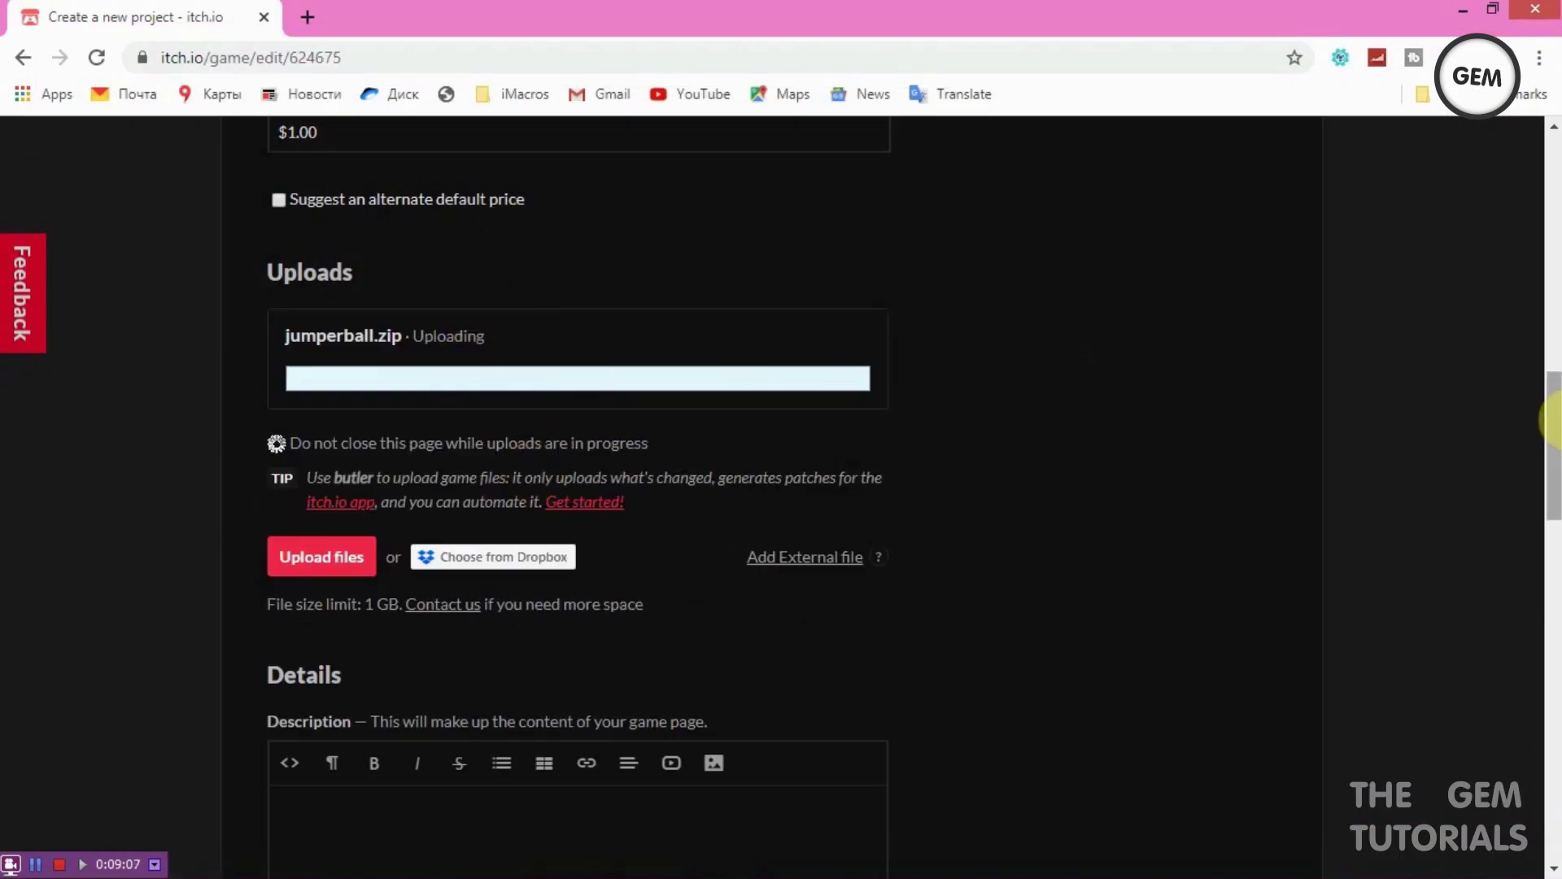
pyautogui.scroll(-1, 1550, 431)
pyautogui.scroll(3, 1551, 411)
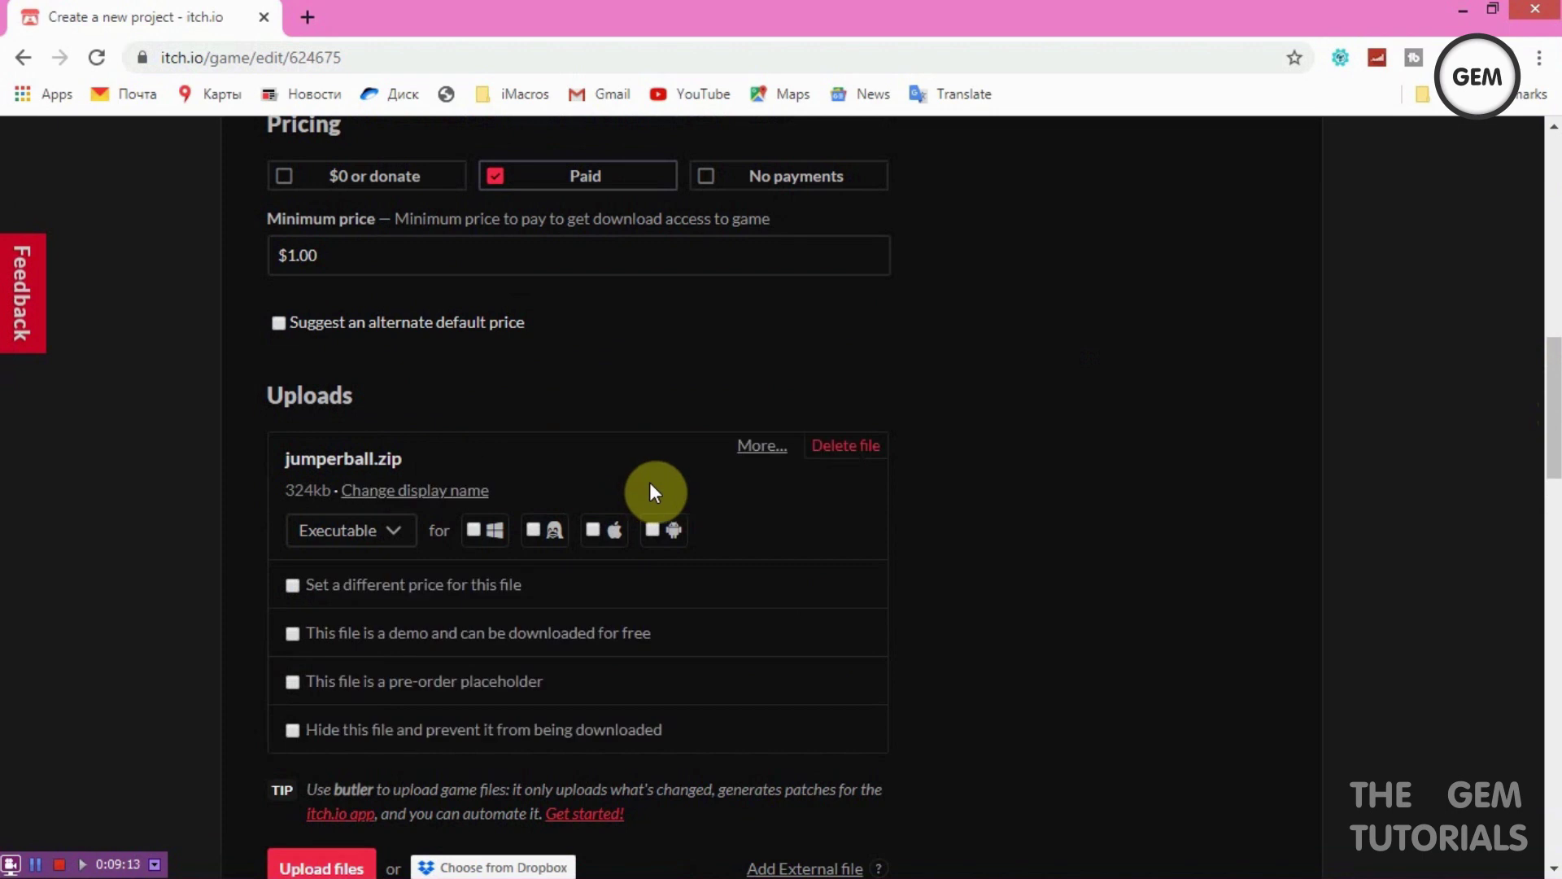
# Step: Keep the file type of jumperball.zip as Executable and mark the file for Windows
pyautogui.moveTo(1554, 437); pyautogui.dragTo(1554, 447)
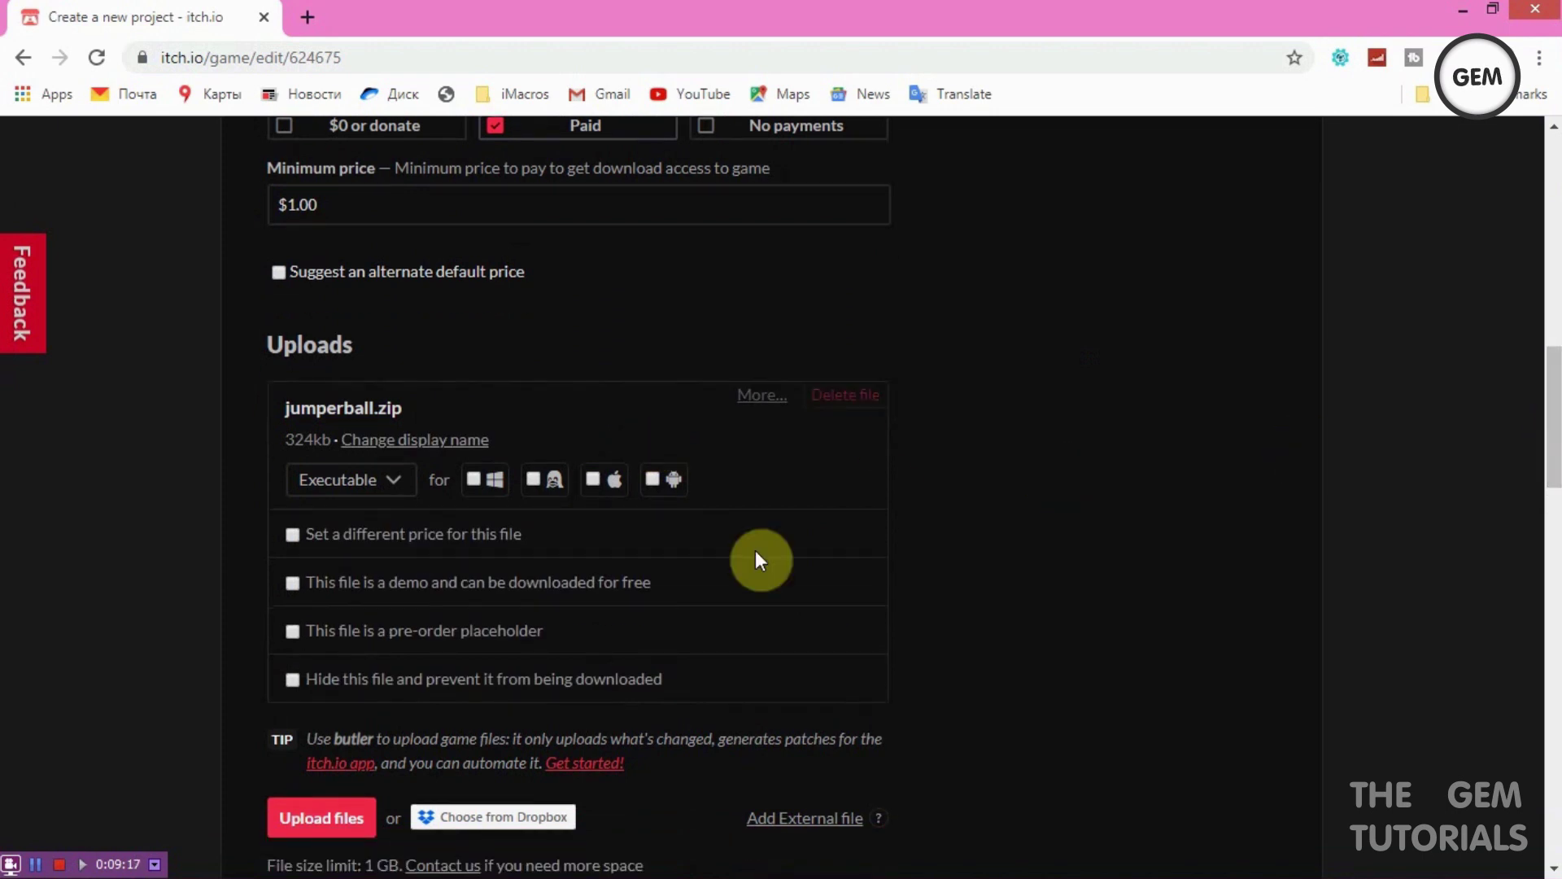
pyautogui.click(331, 488)
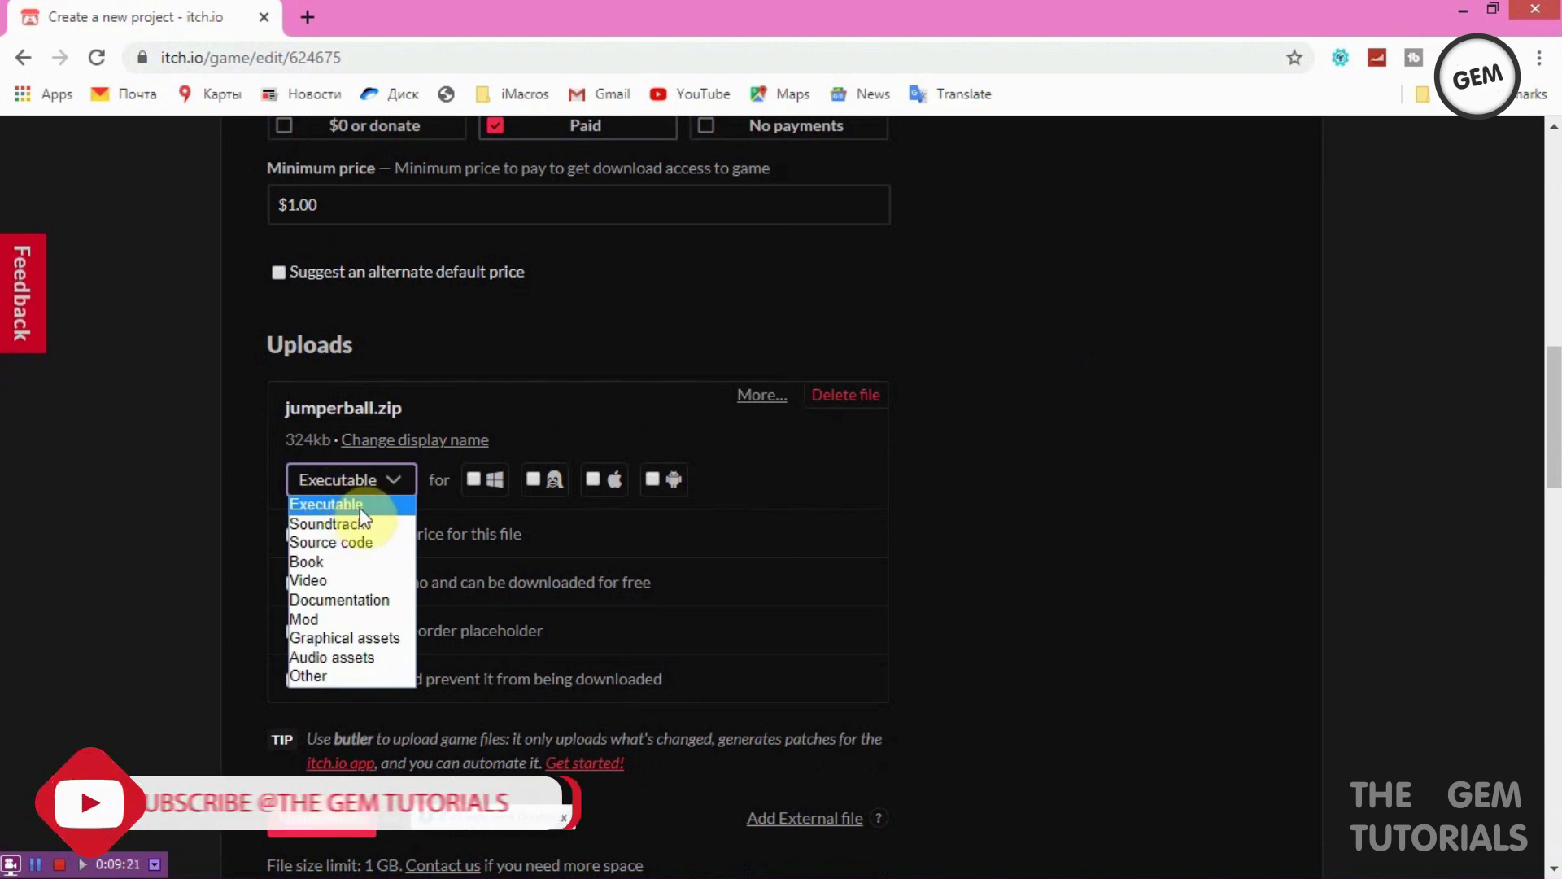
pyautogui.click(337, 506)
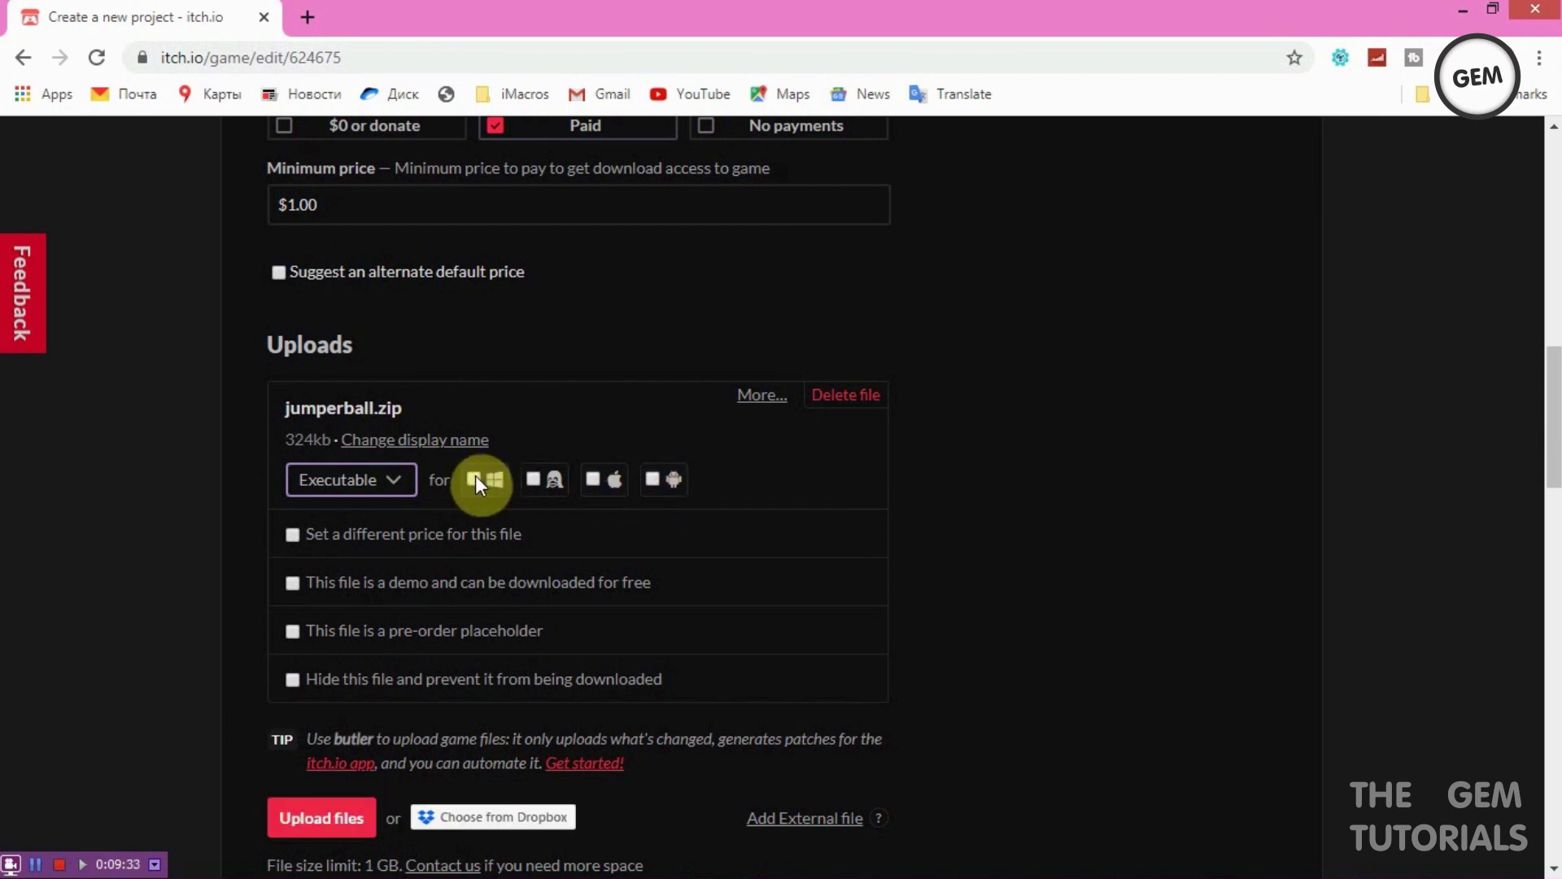
pyautogui.moveTo(1550, 439); pyautogui.dragTo(1551, 464)
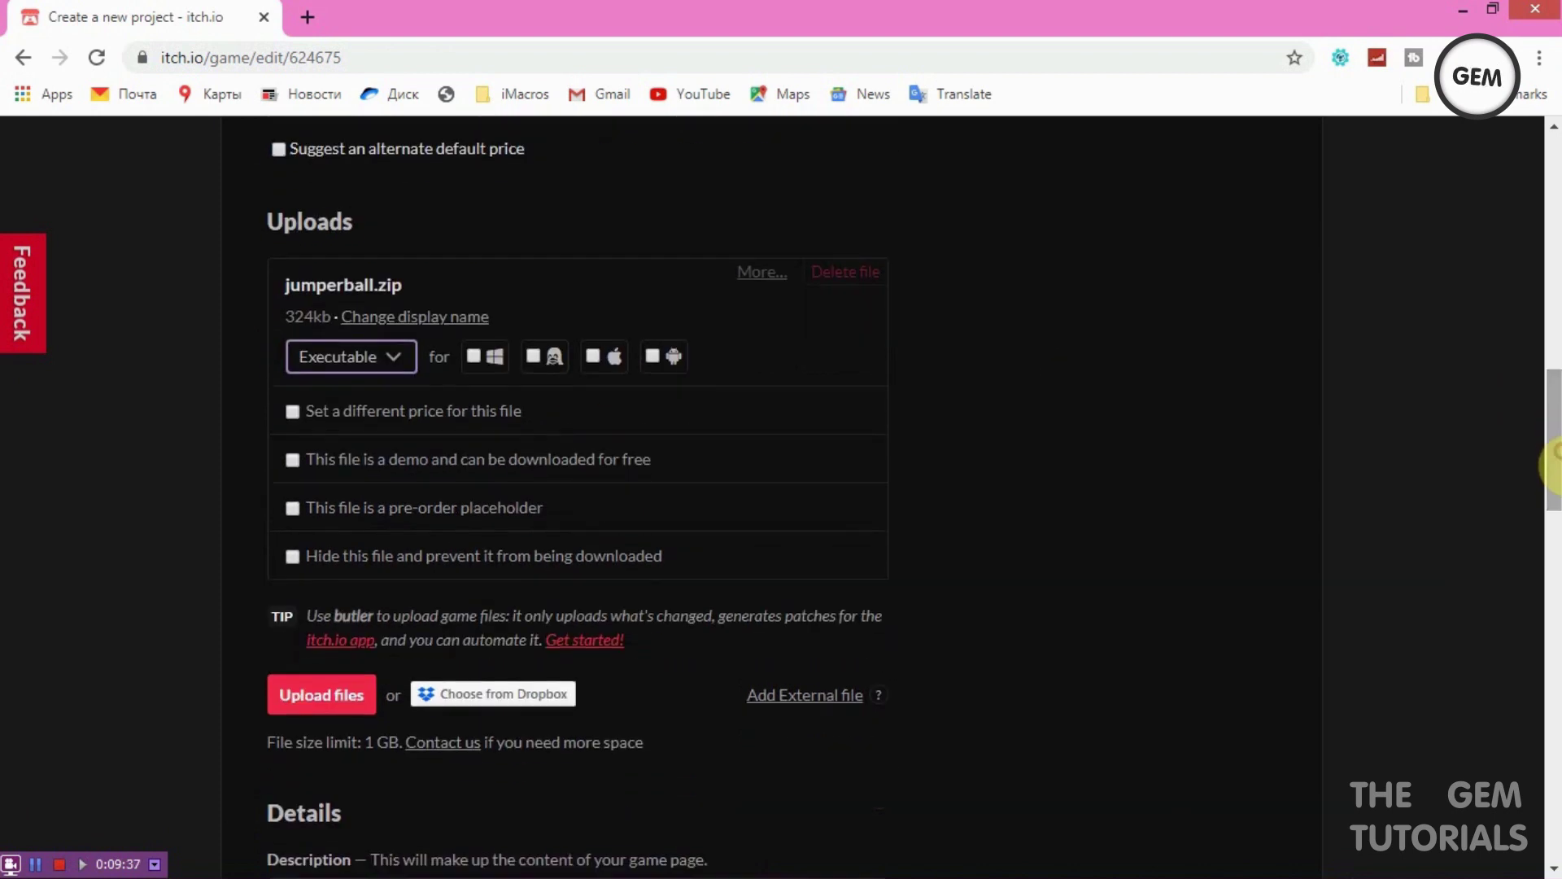
pyautogui.click(470, 362)
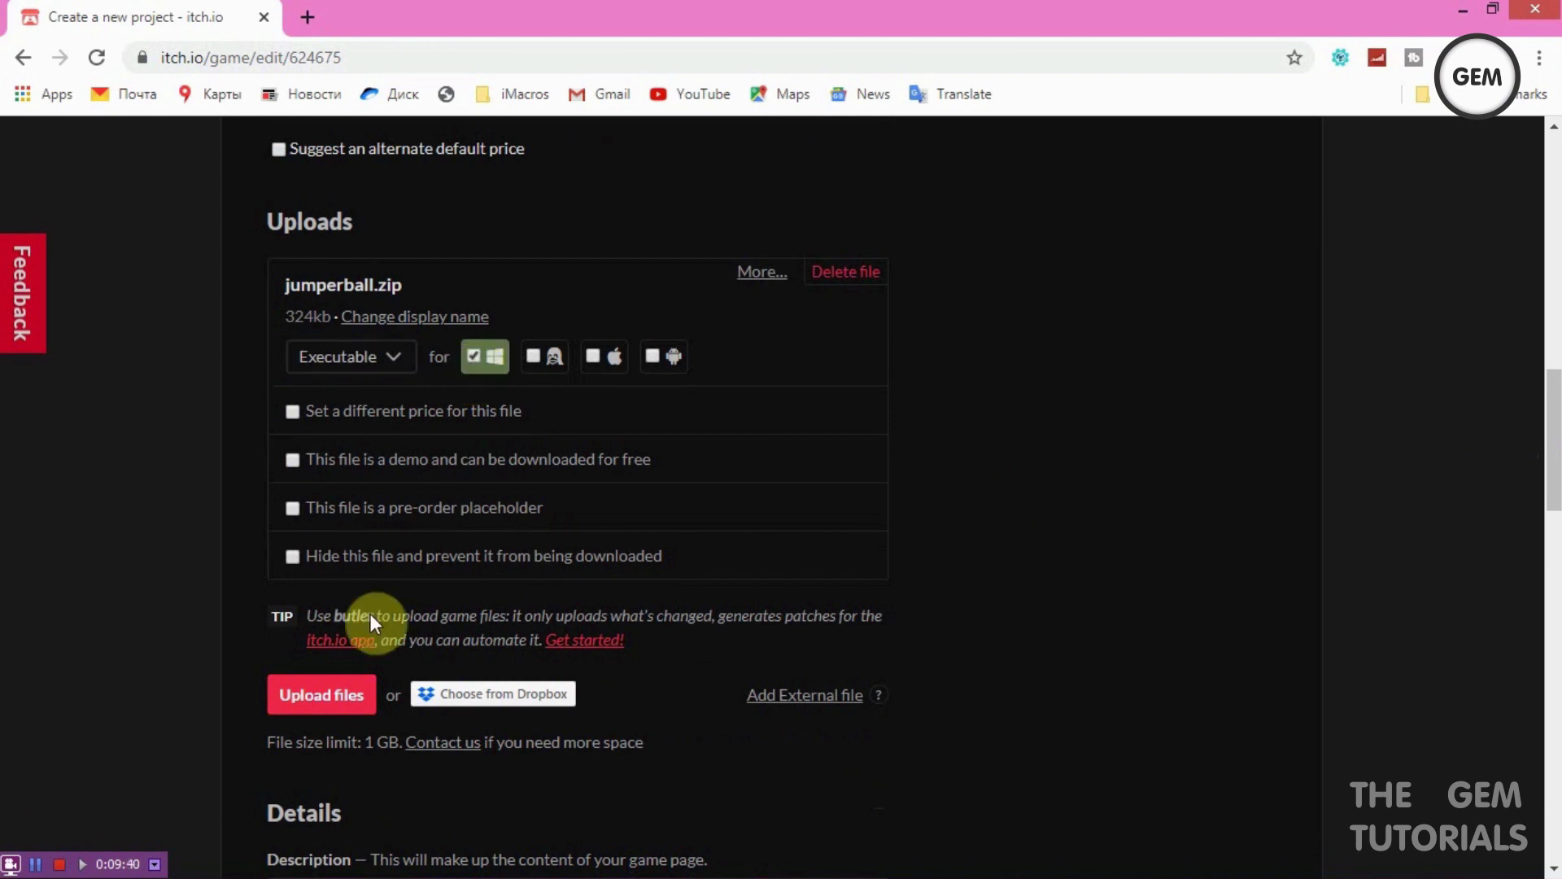
# Step: Switch to File Explorer and make a copy of jumperball.zip on the desktop
pyautogui.click(320, 701)
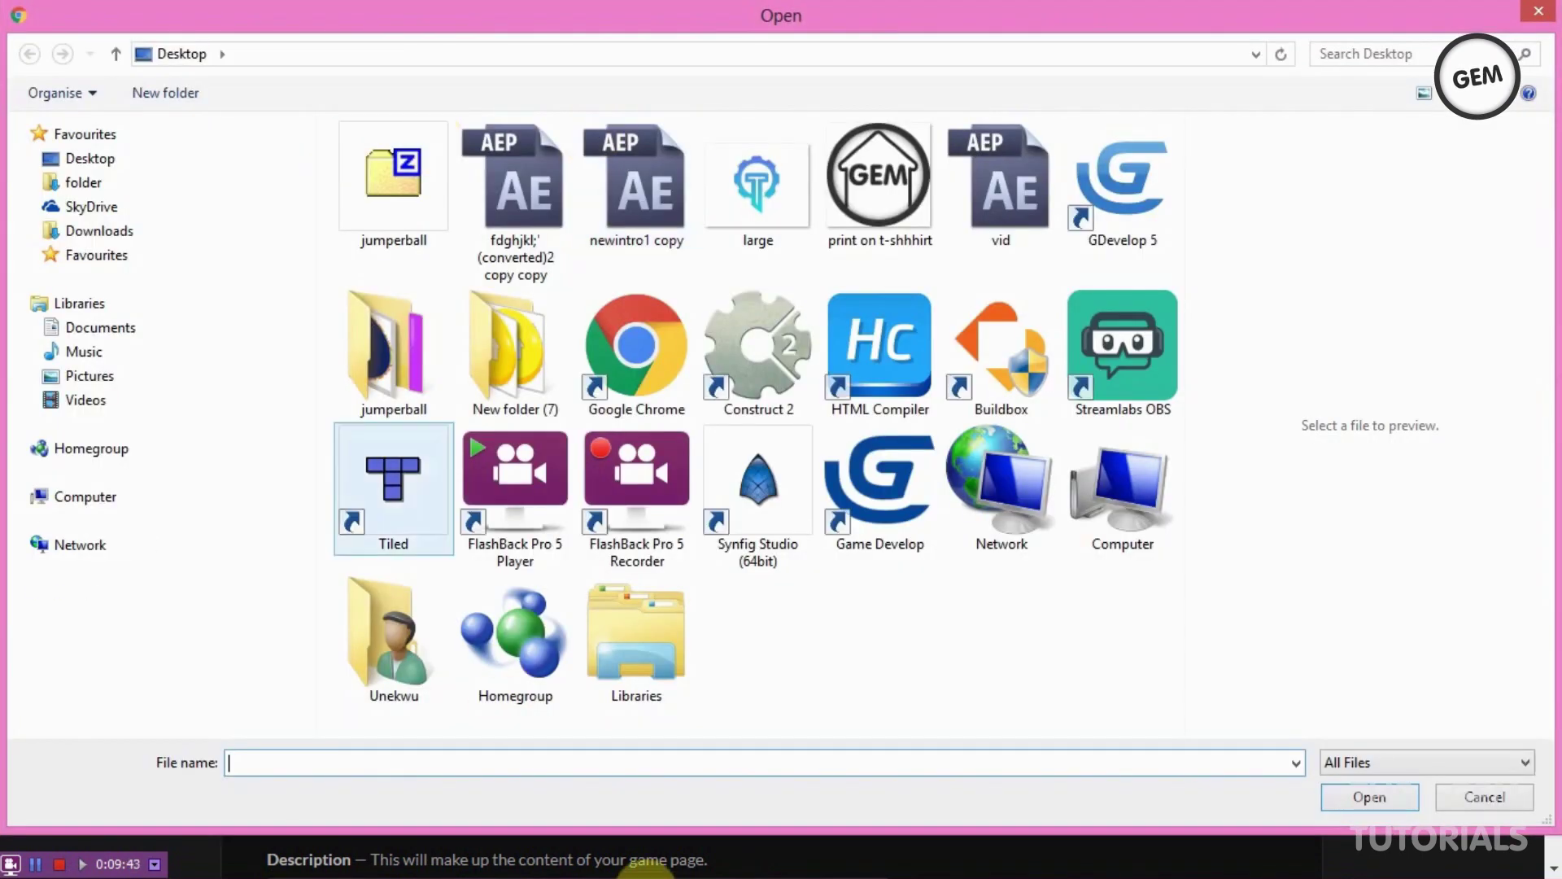
pyautogui.press('Escape')
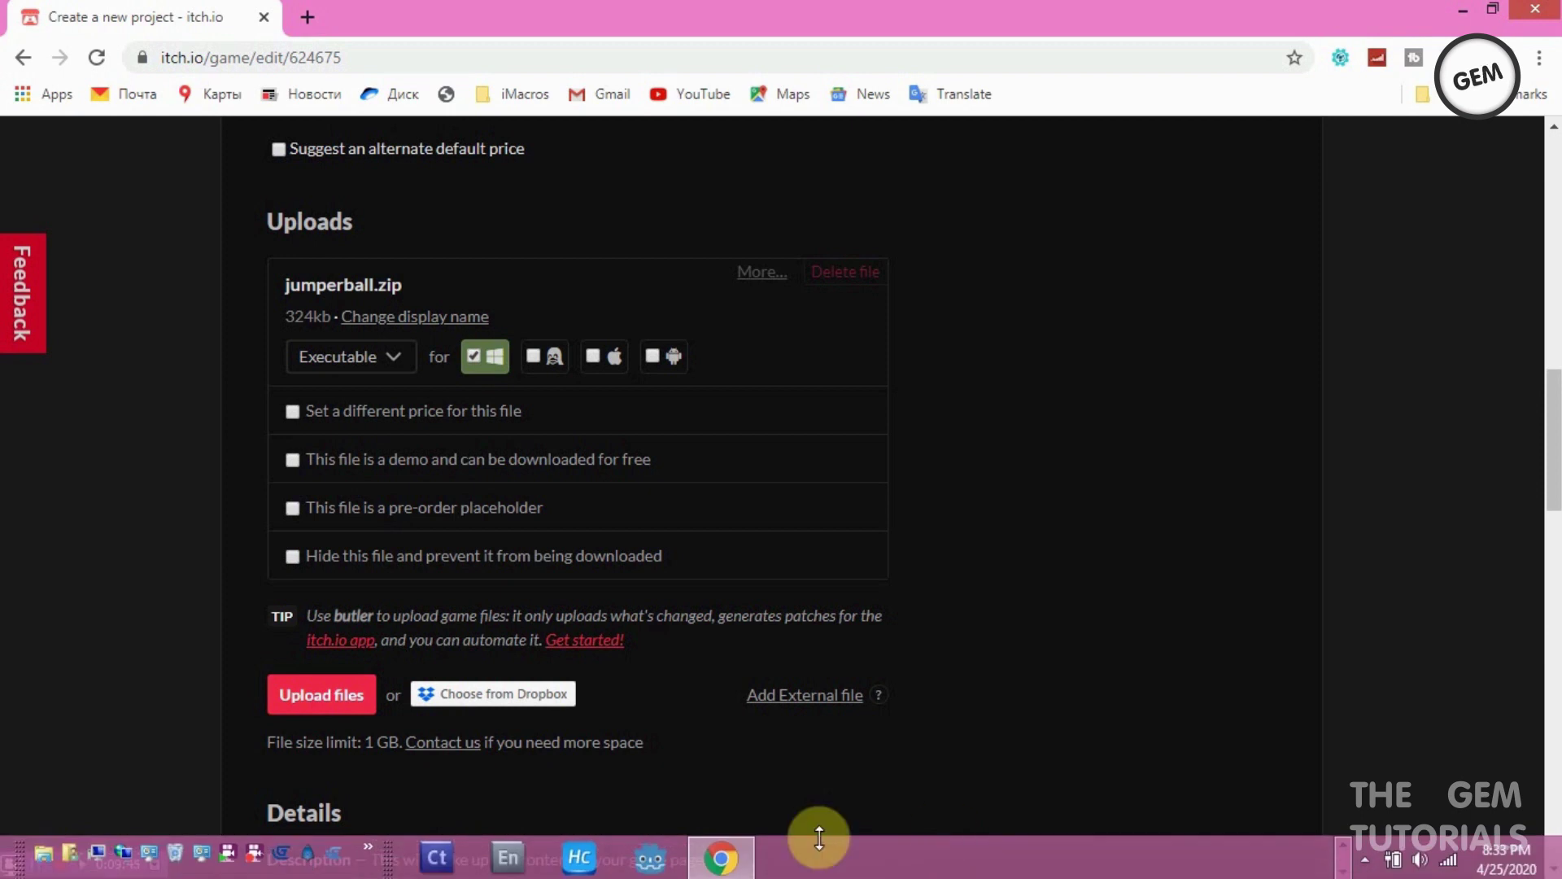
pyautogui.click(1337, 838)
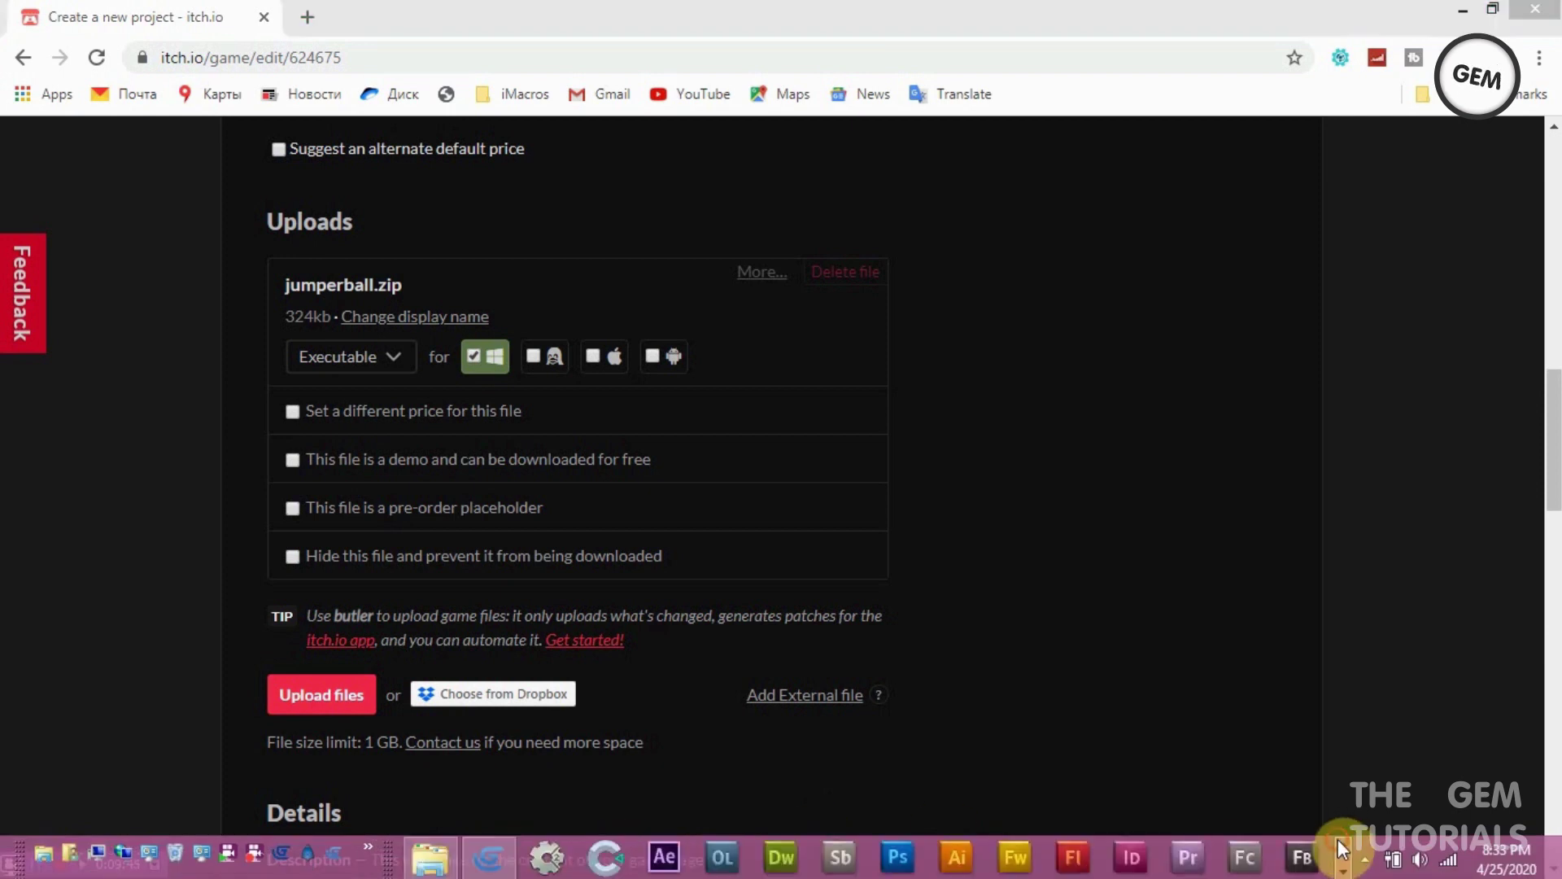
pyautogui.click(429, 858)
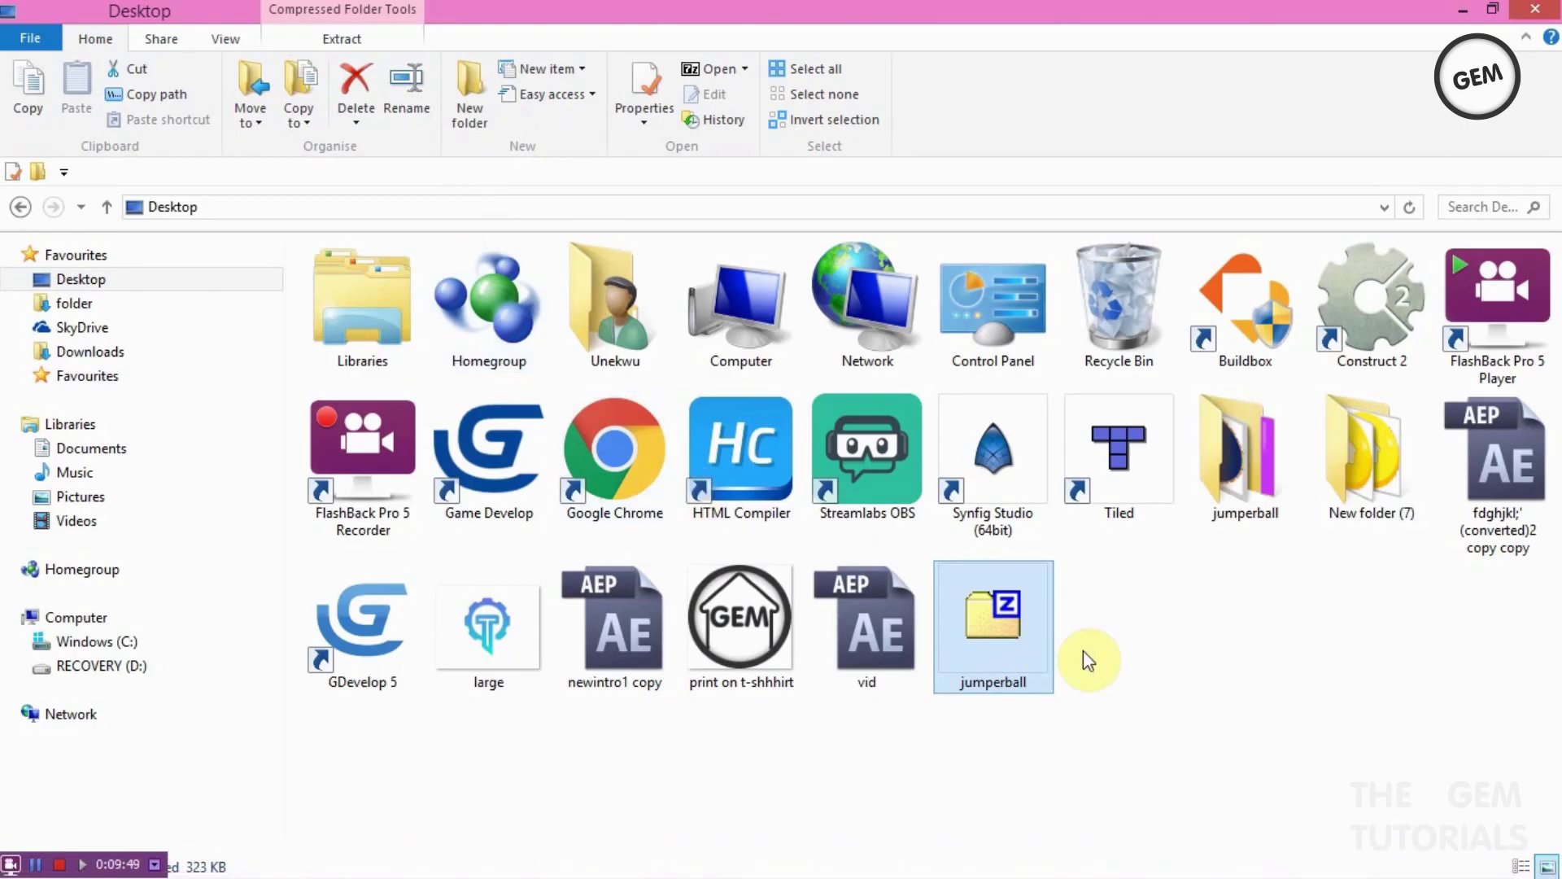
pyautogui.rightClick(1007, 638)
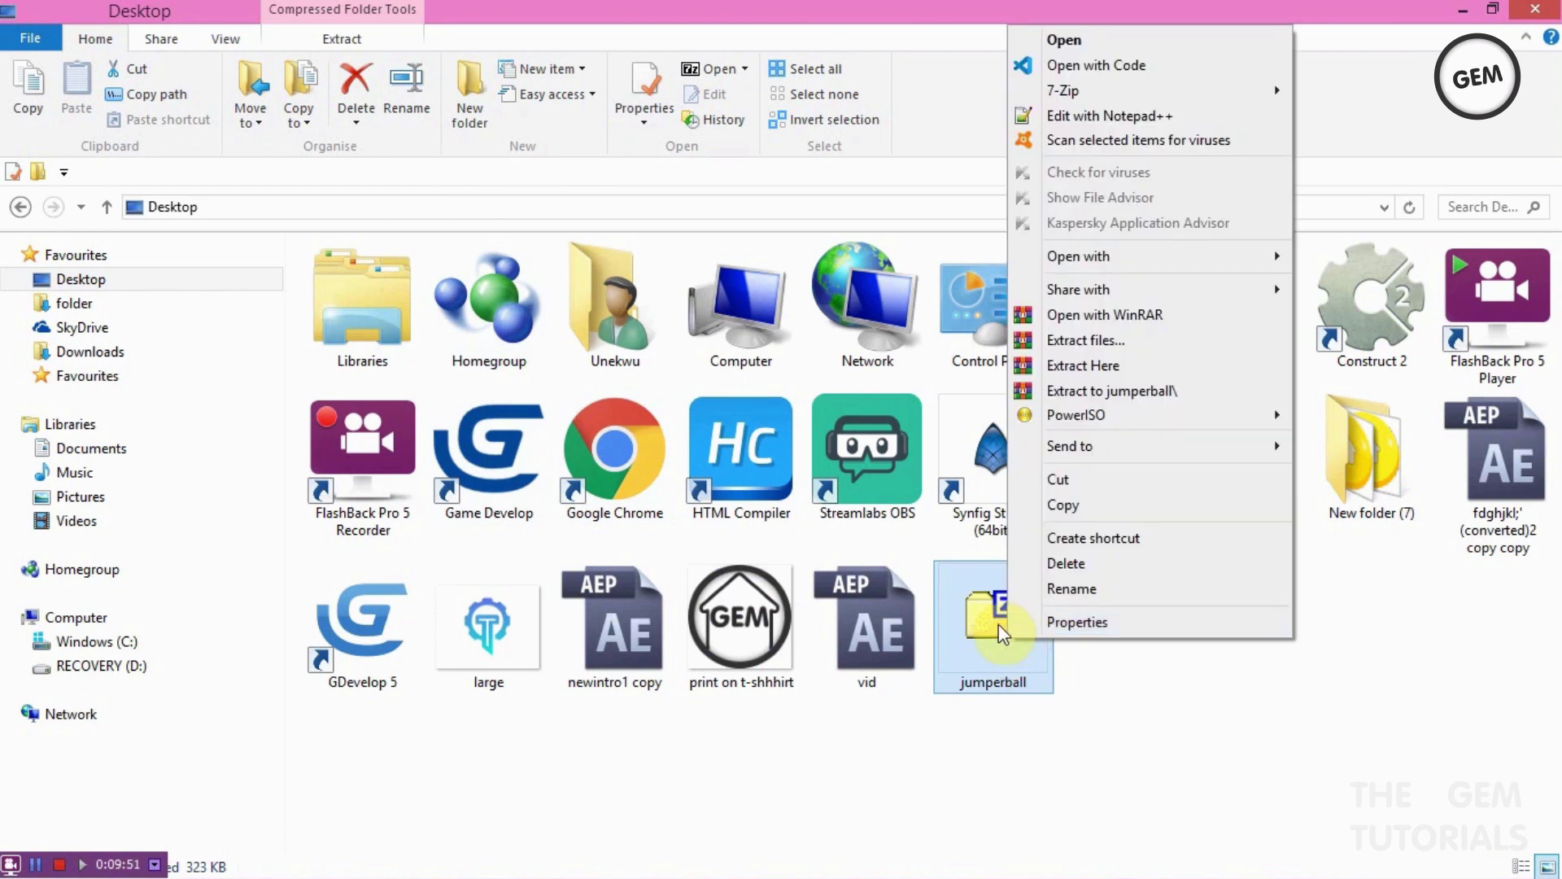
pyautogui.click(1097, 506)
pyautogui.click(1205, 692)
pyautogui.rightClick(1205, 694)
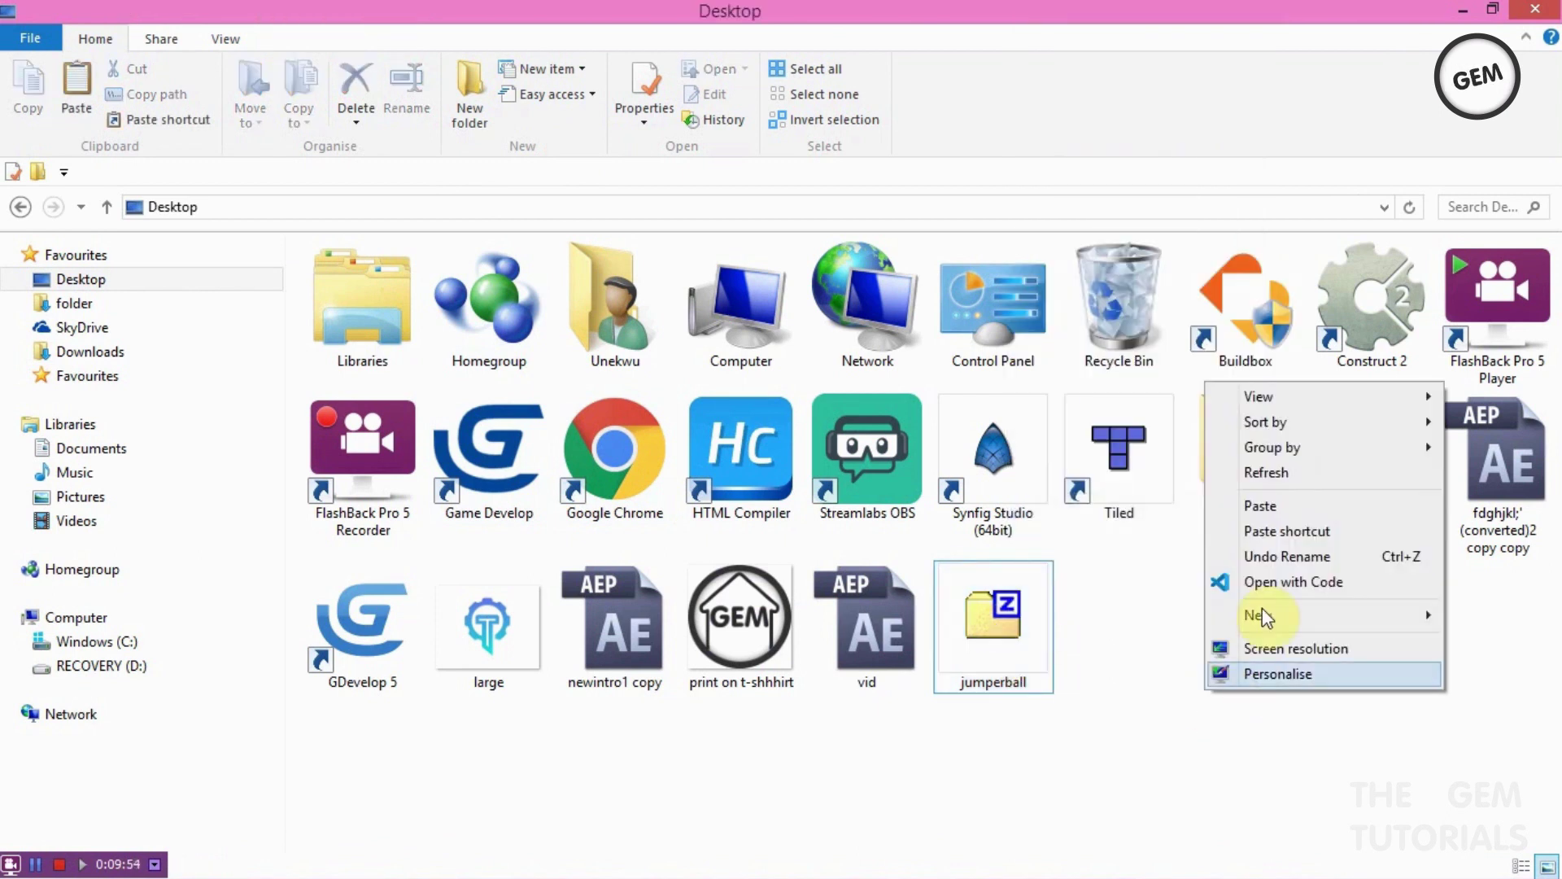
pyautogui.click(1255, 511)
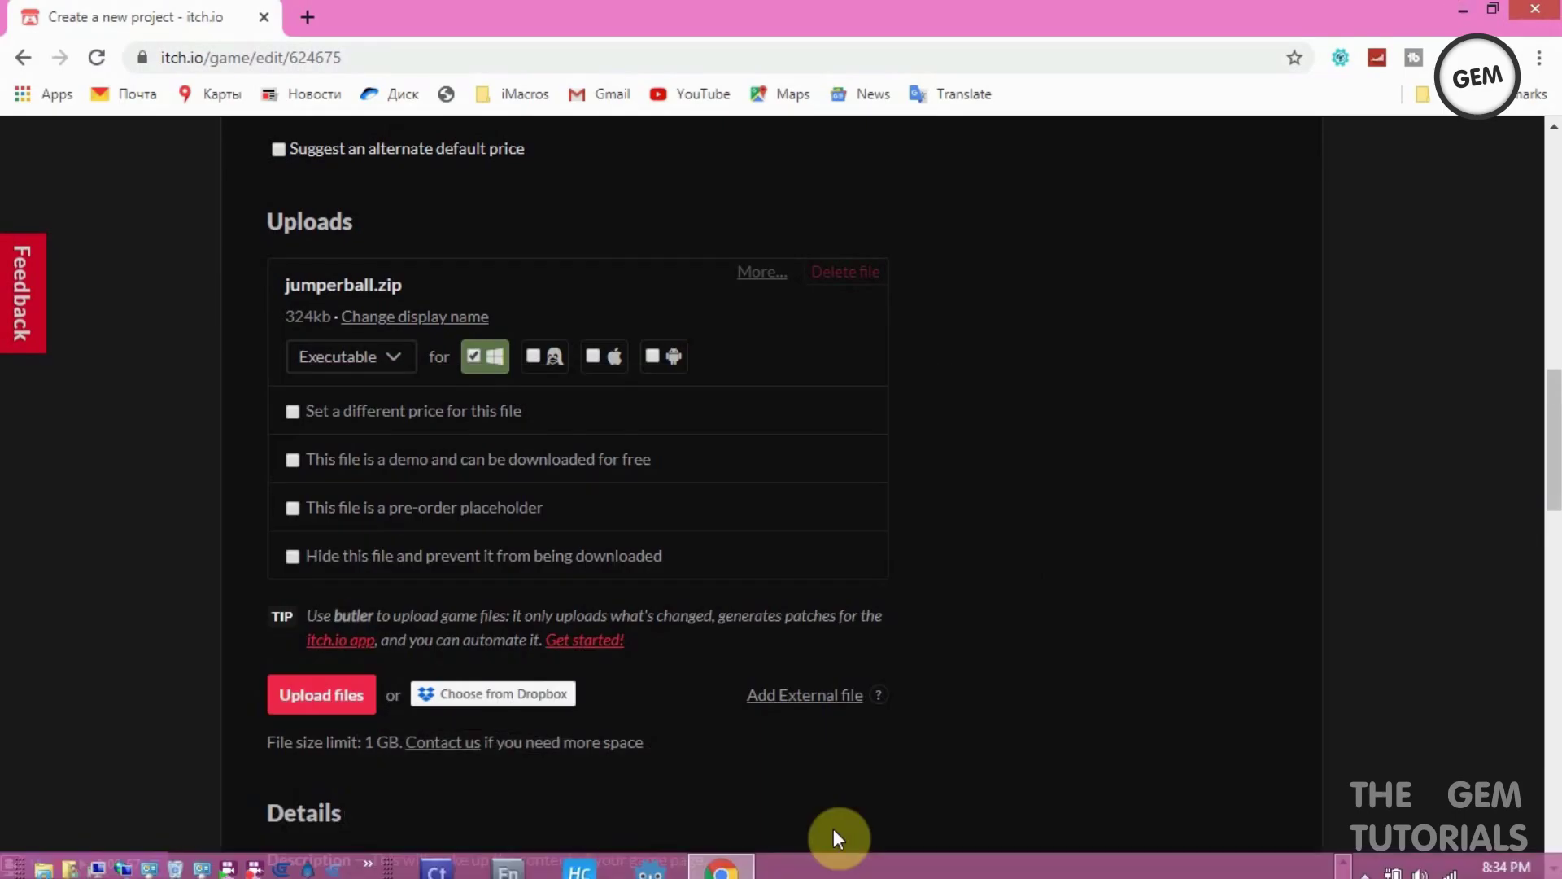
# Step: Upload jumperball - Copy.zip as a second game file and mark it for Android
pyautogui.click(340, 704)
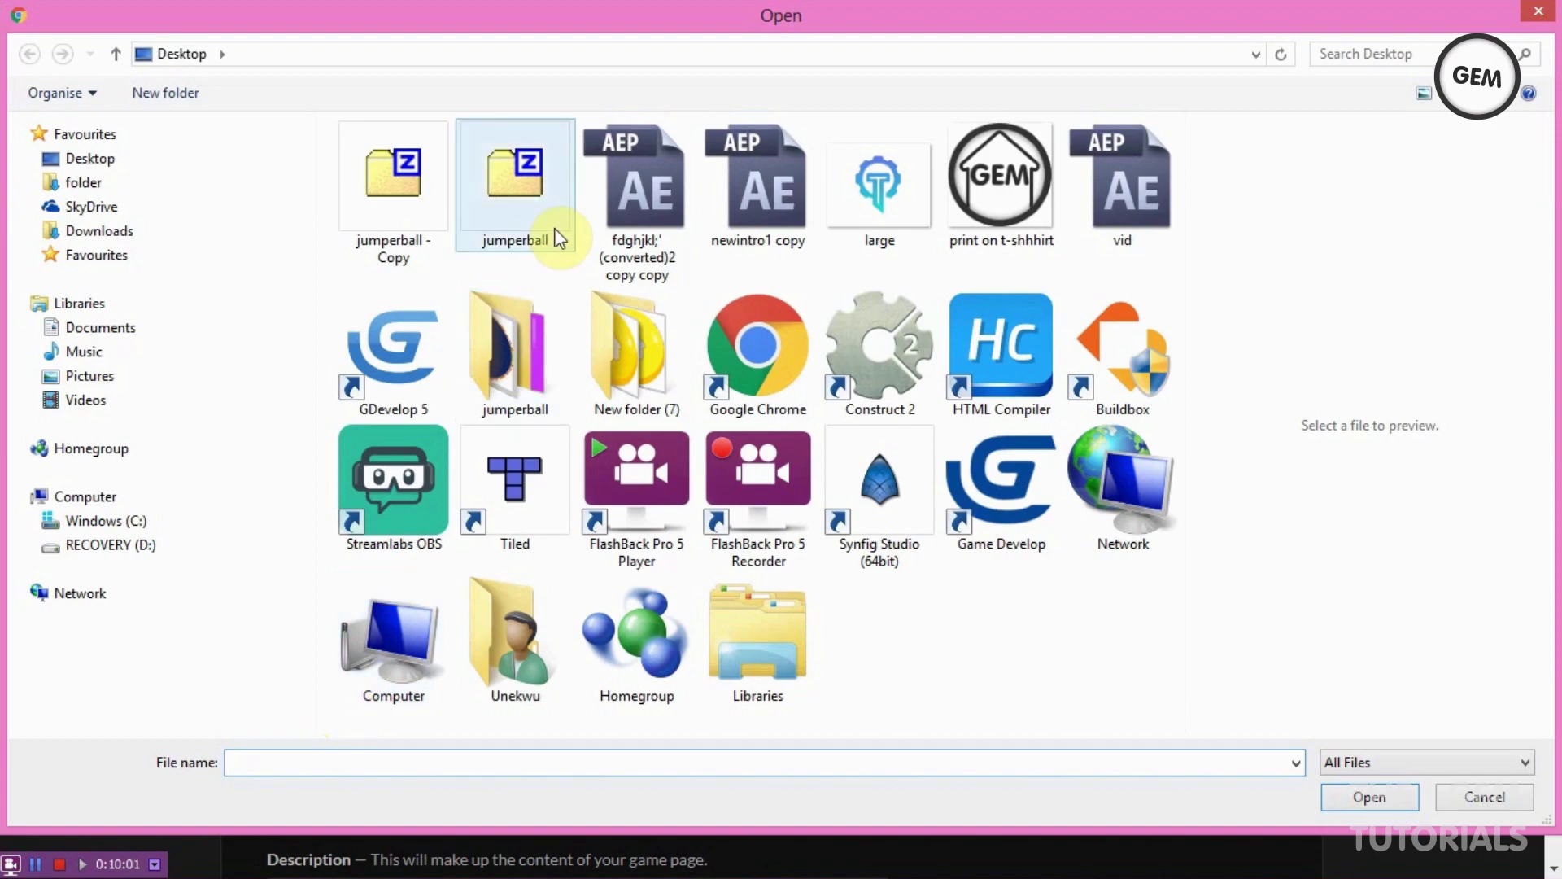
pyautogui.doubleClick(378, 166)
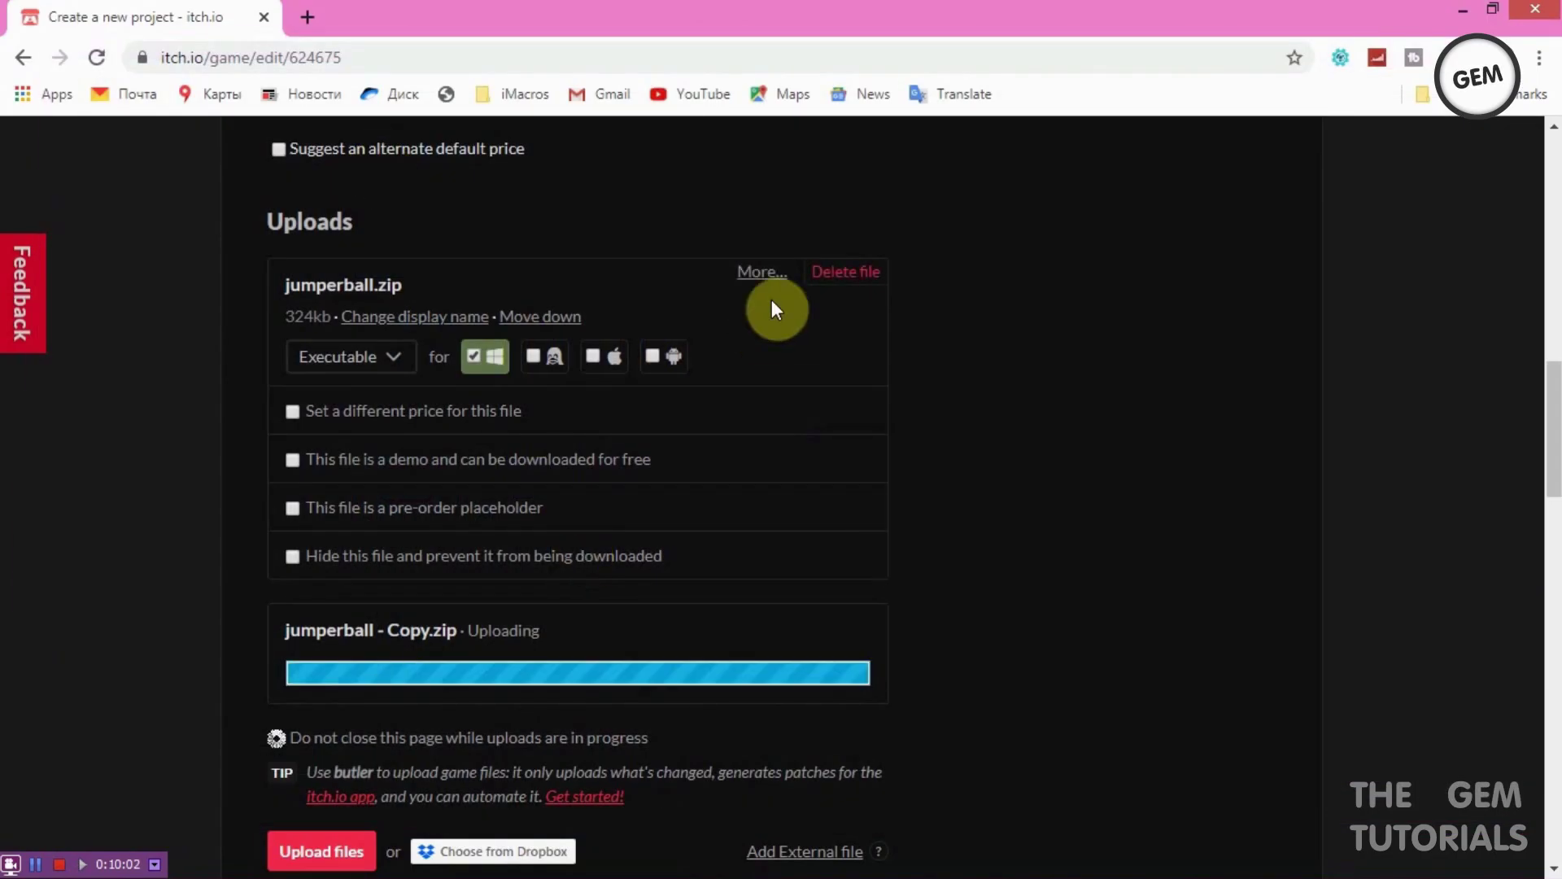
pyautogui.scroll(-2, 1554, 407)
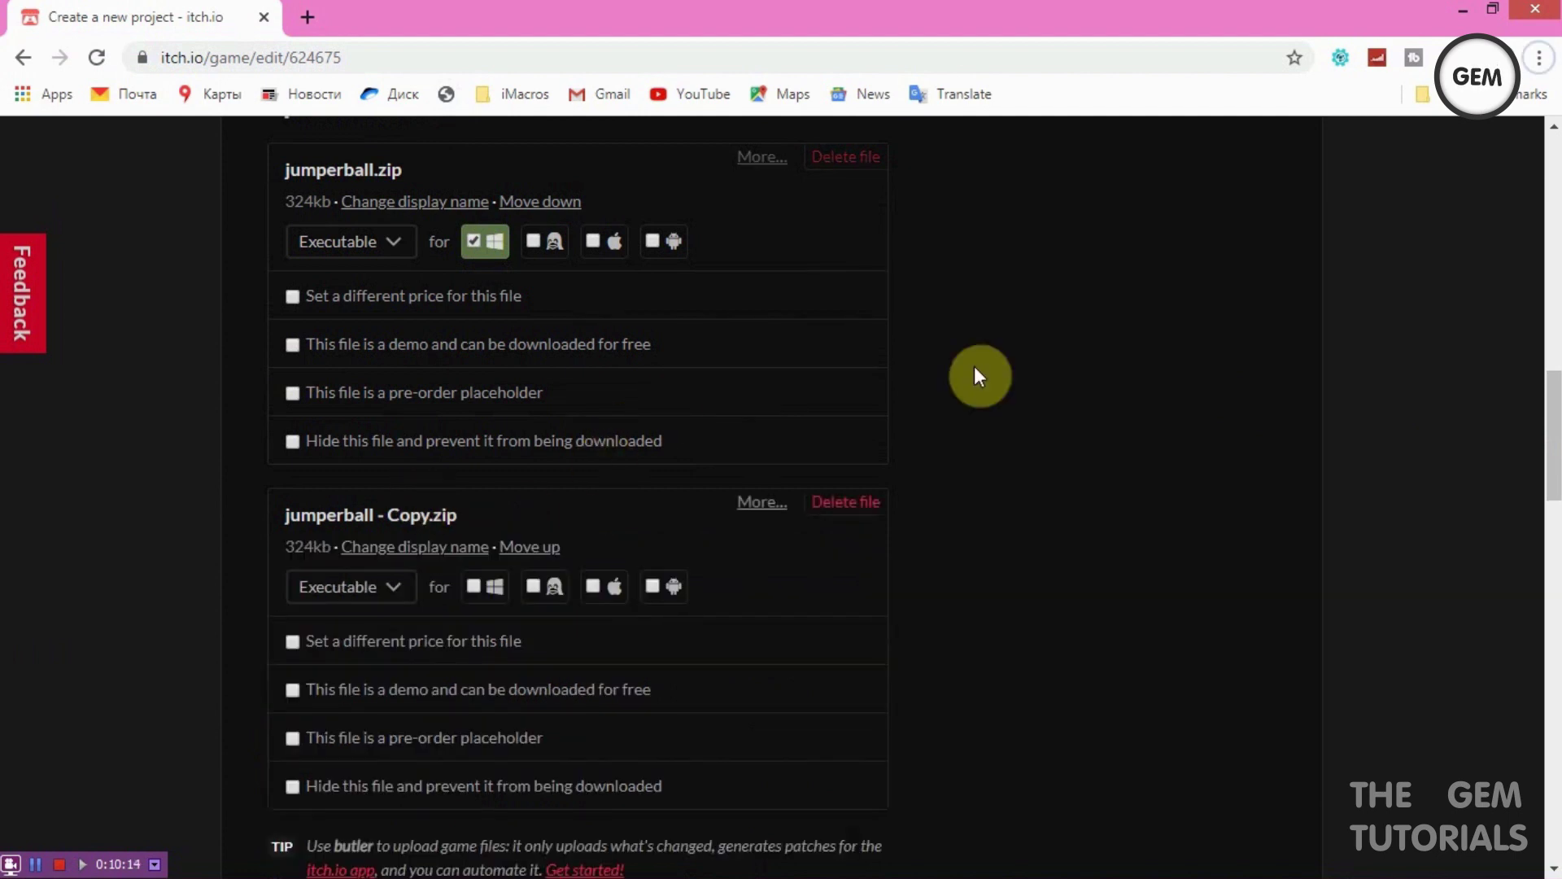
pyautogui.moveTo(1555, 443); pyautogui.dragTo(1556, 451)
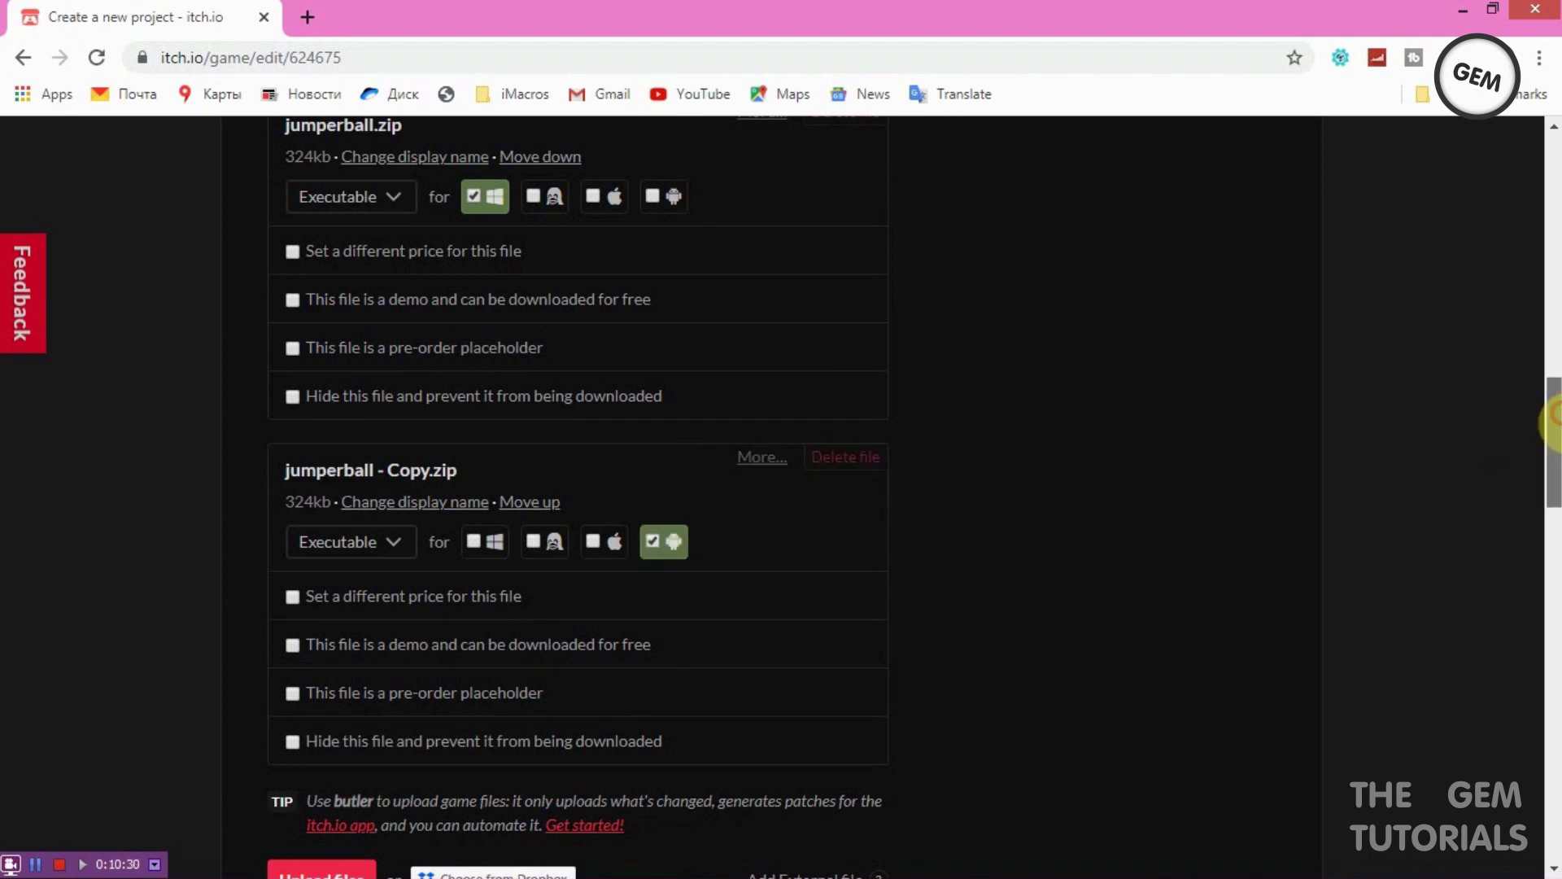
pyautogui.moveTo(1554, 423); pyautogui.dragTo(1553, 415)
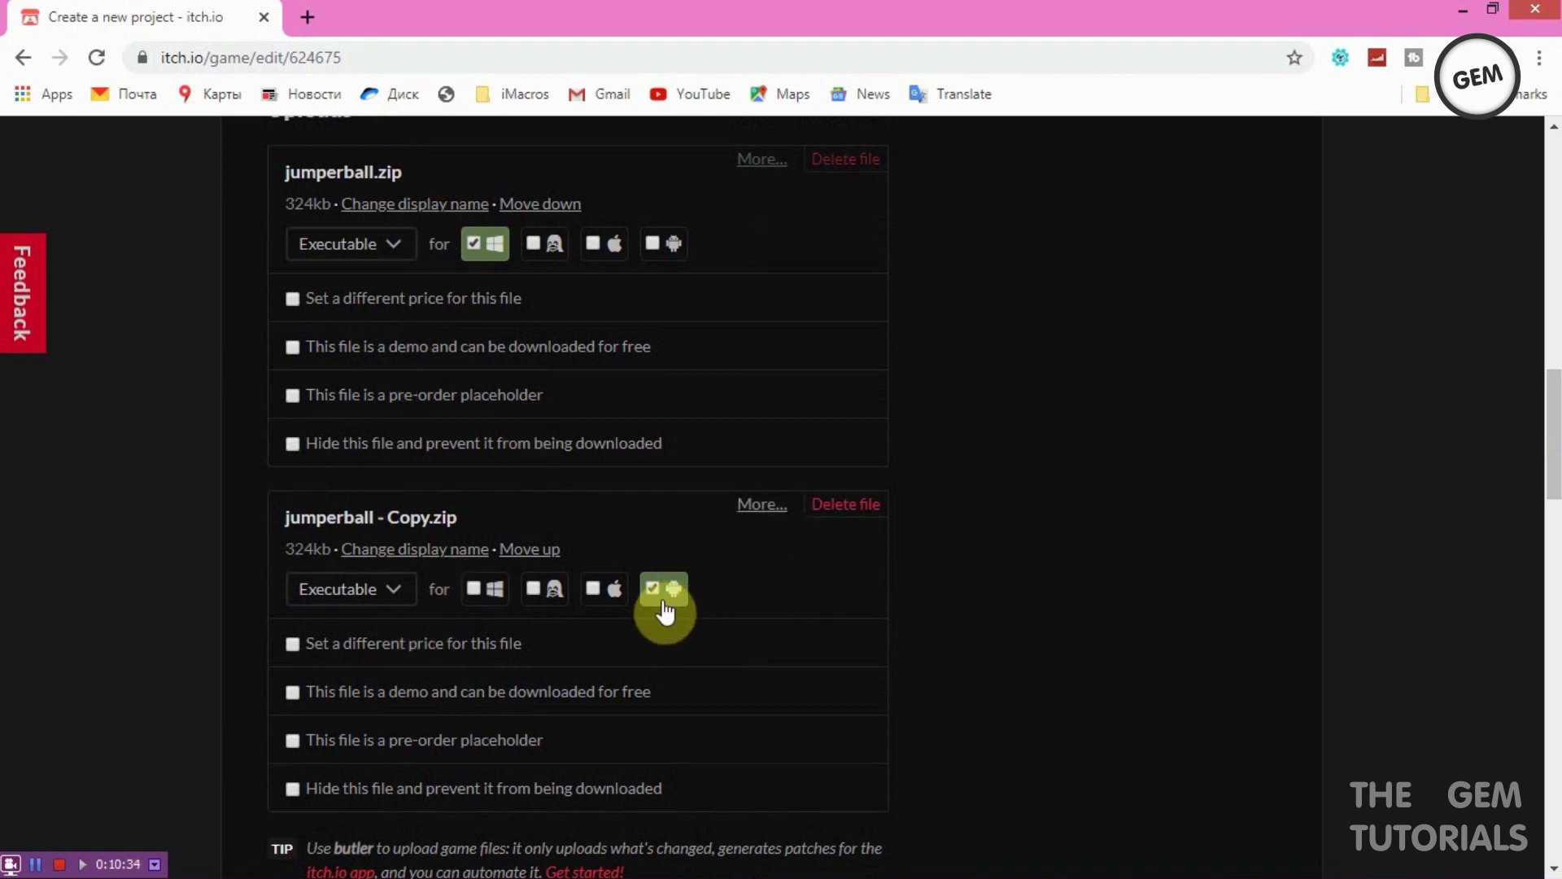
# Step: Try out the different price, free demo and hide file options for jumperball.zip and turn them off again
pyautogui.moveTo(1554, 453)
pyautogui.mouseDown()
pyautogui.moveTo(1554, 484)
pyautogui.moveTo(1553, 430)
pyautogui.mouseUp()
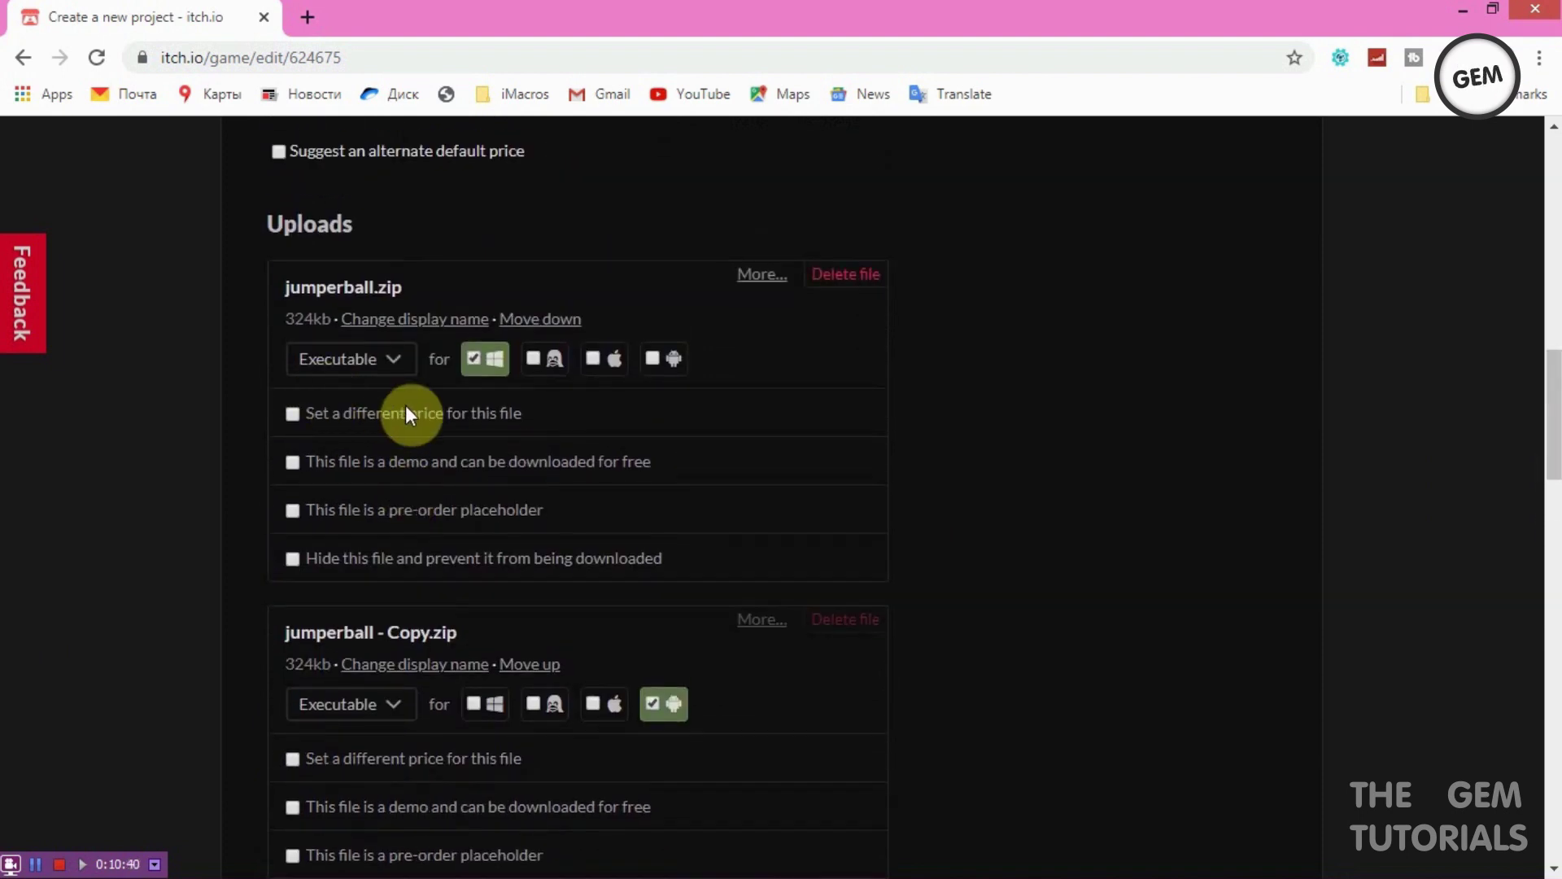
pyautogui.click(371, 415)
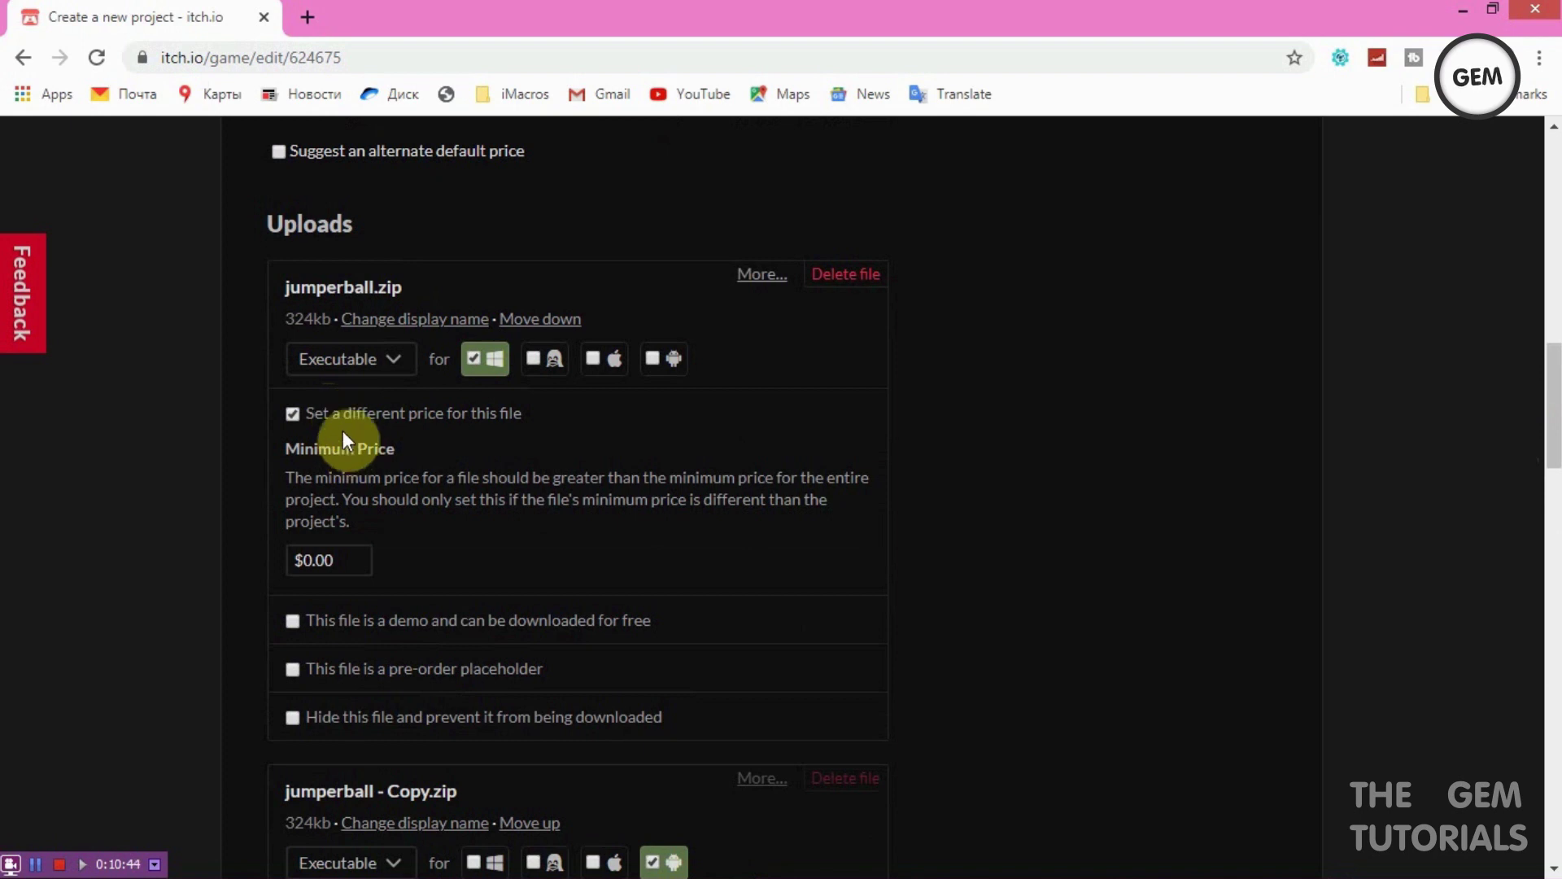
pyautogui.click(333, 415)
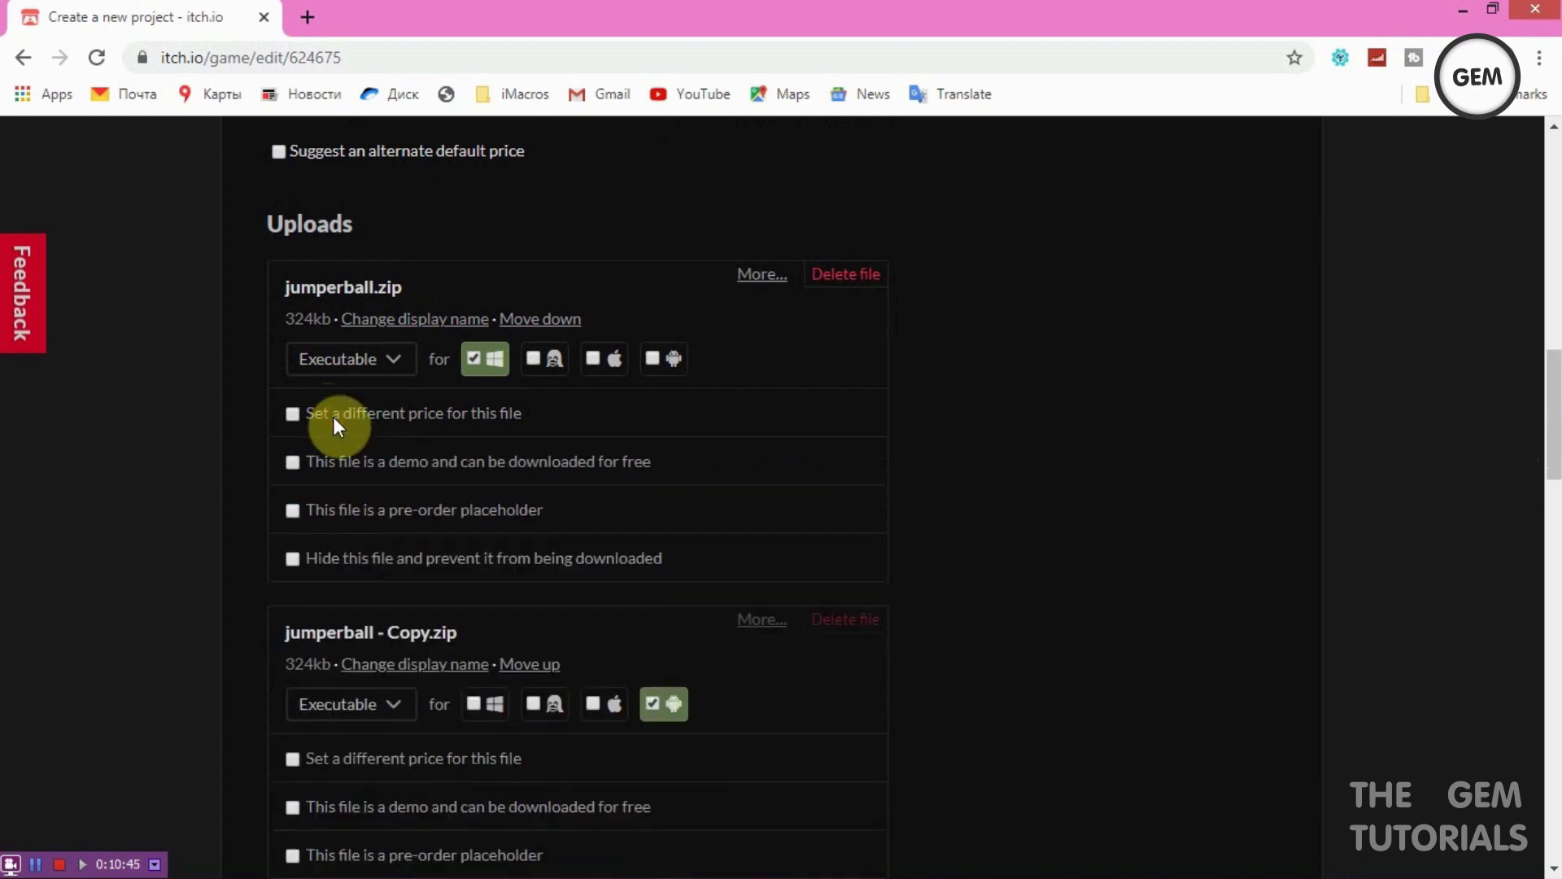
pyautogui.click(483, 462)
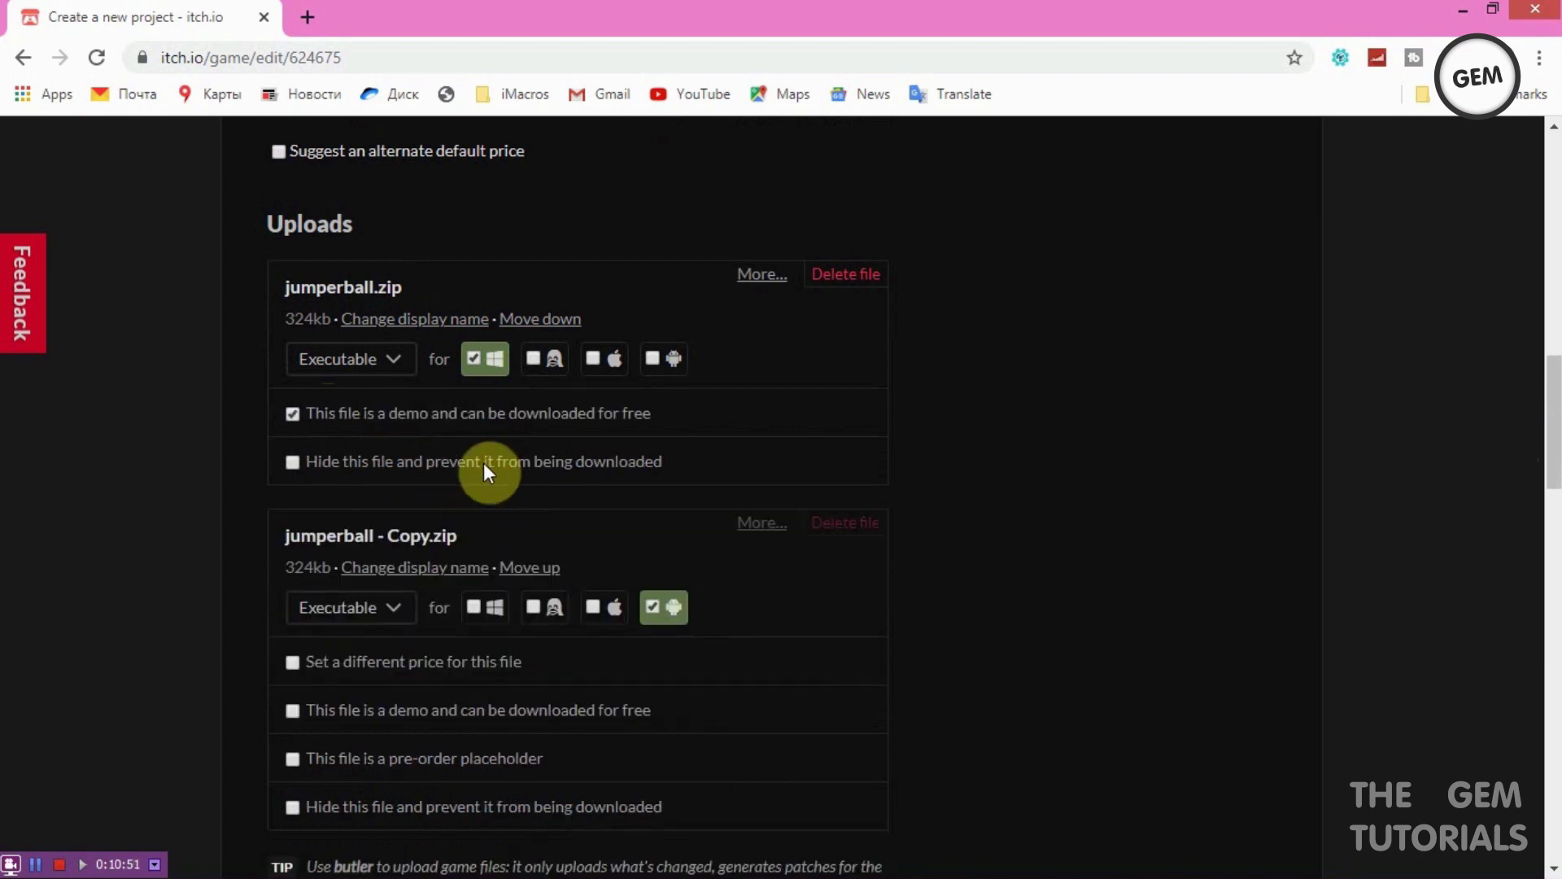
pyautogui.click(360, 461)
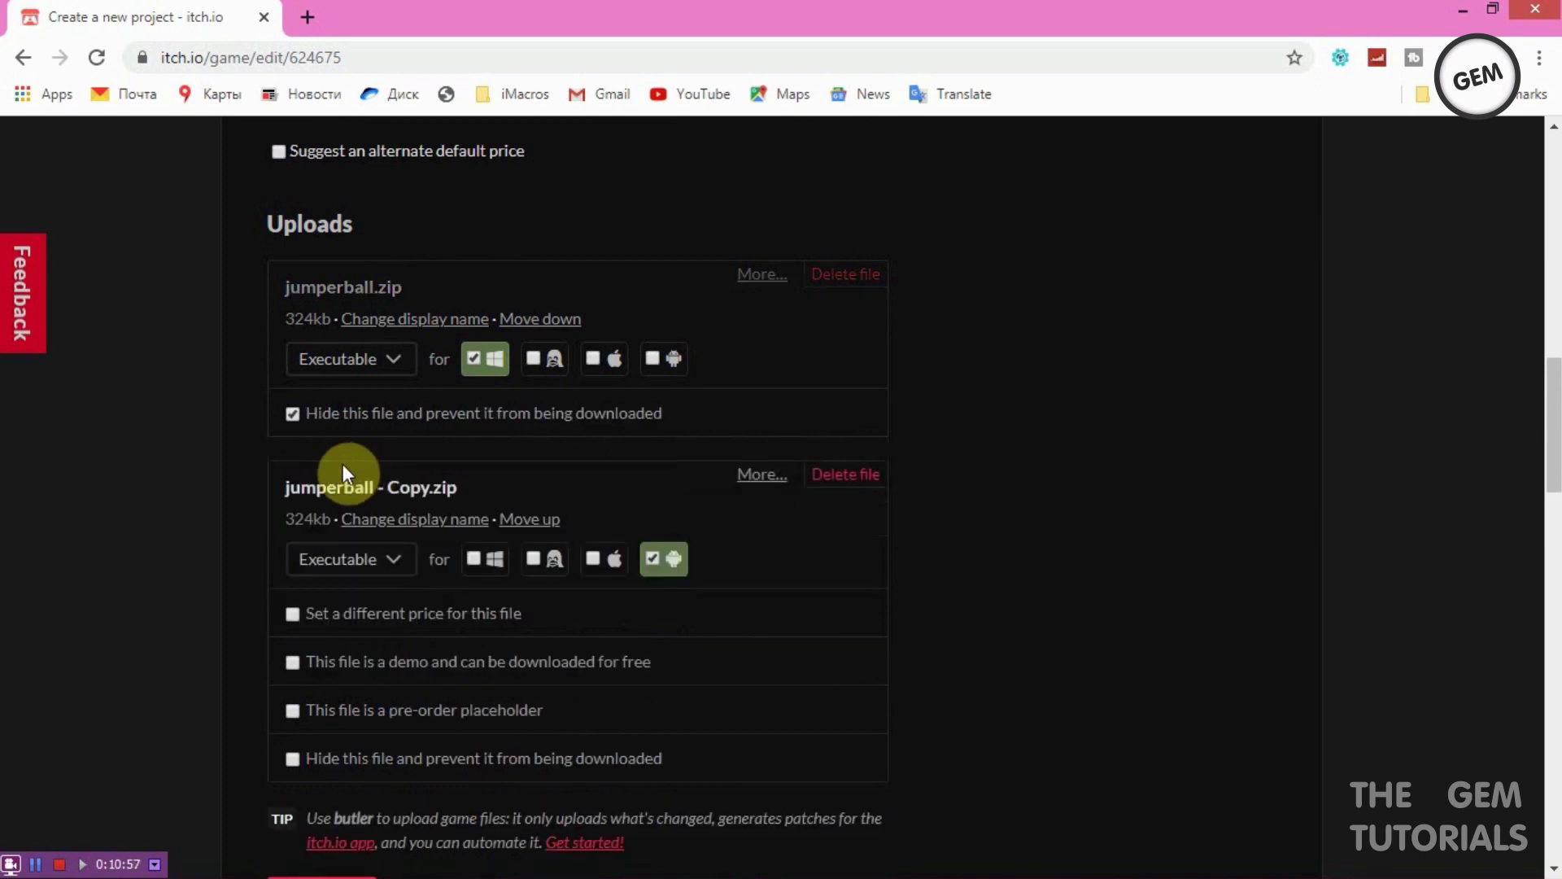
pyautogui.click(366, 413)
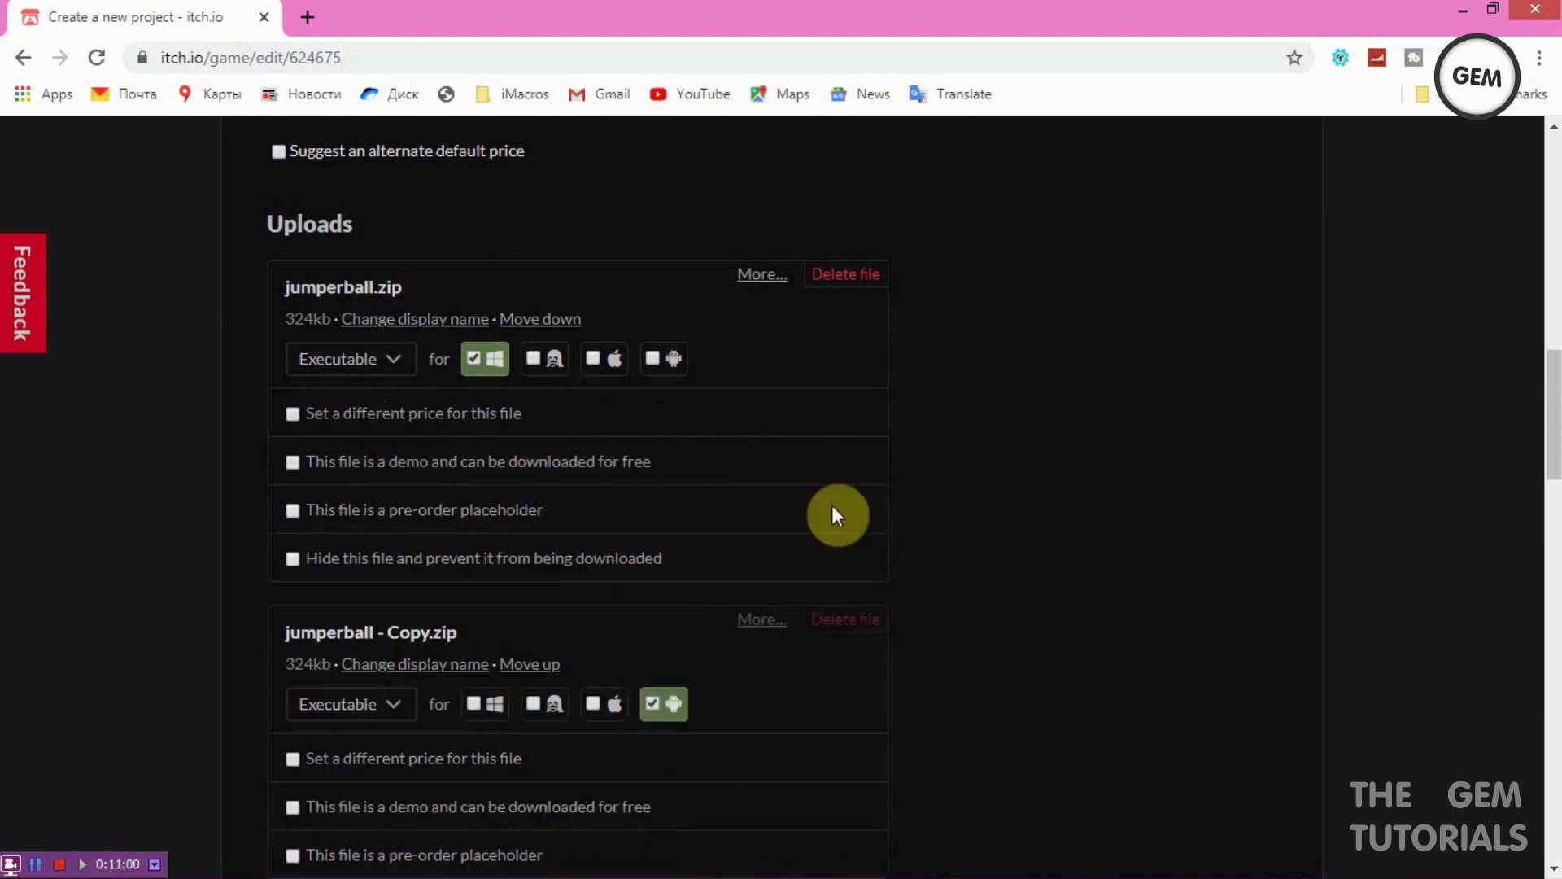
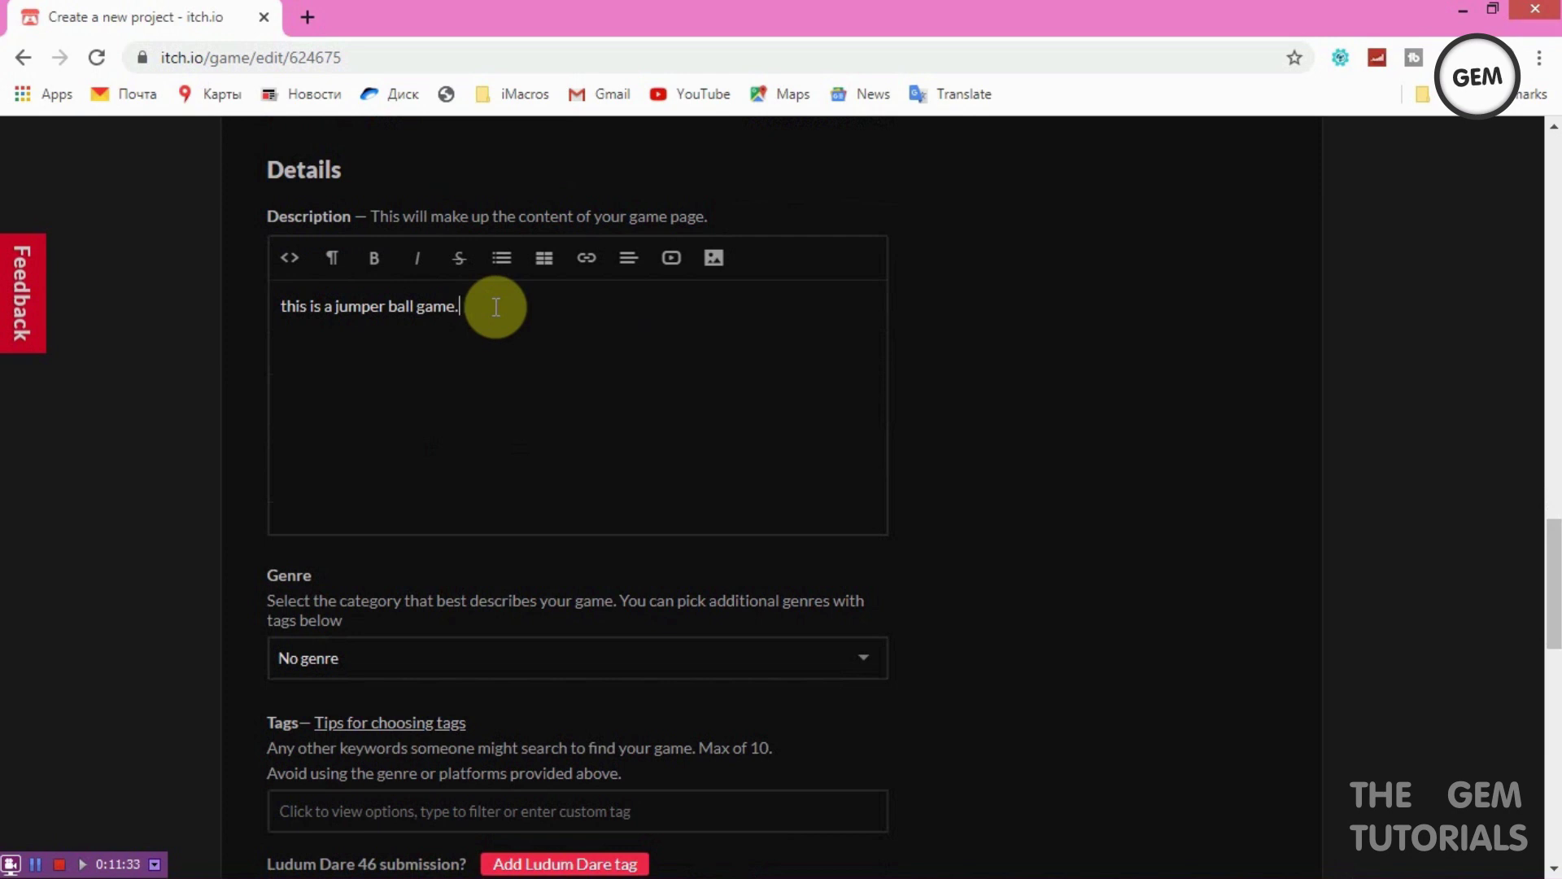
pyautogui.moveTo(1554, 541)
pyautogui.mouseDown()
pyautogui.moveTo(1554, 579)
pyautogui.moveTo(1551, 541)
pyautogui.mouseUp()
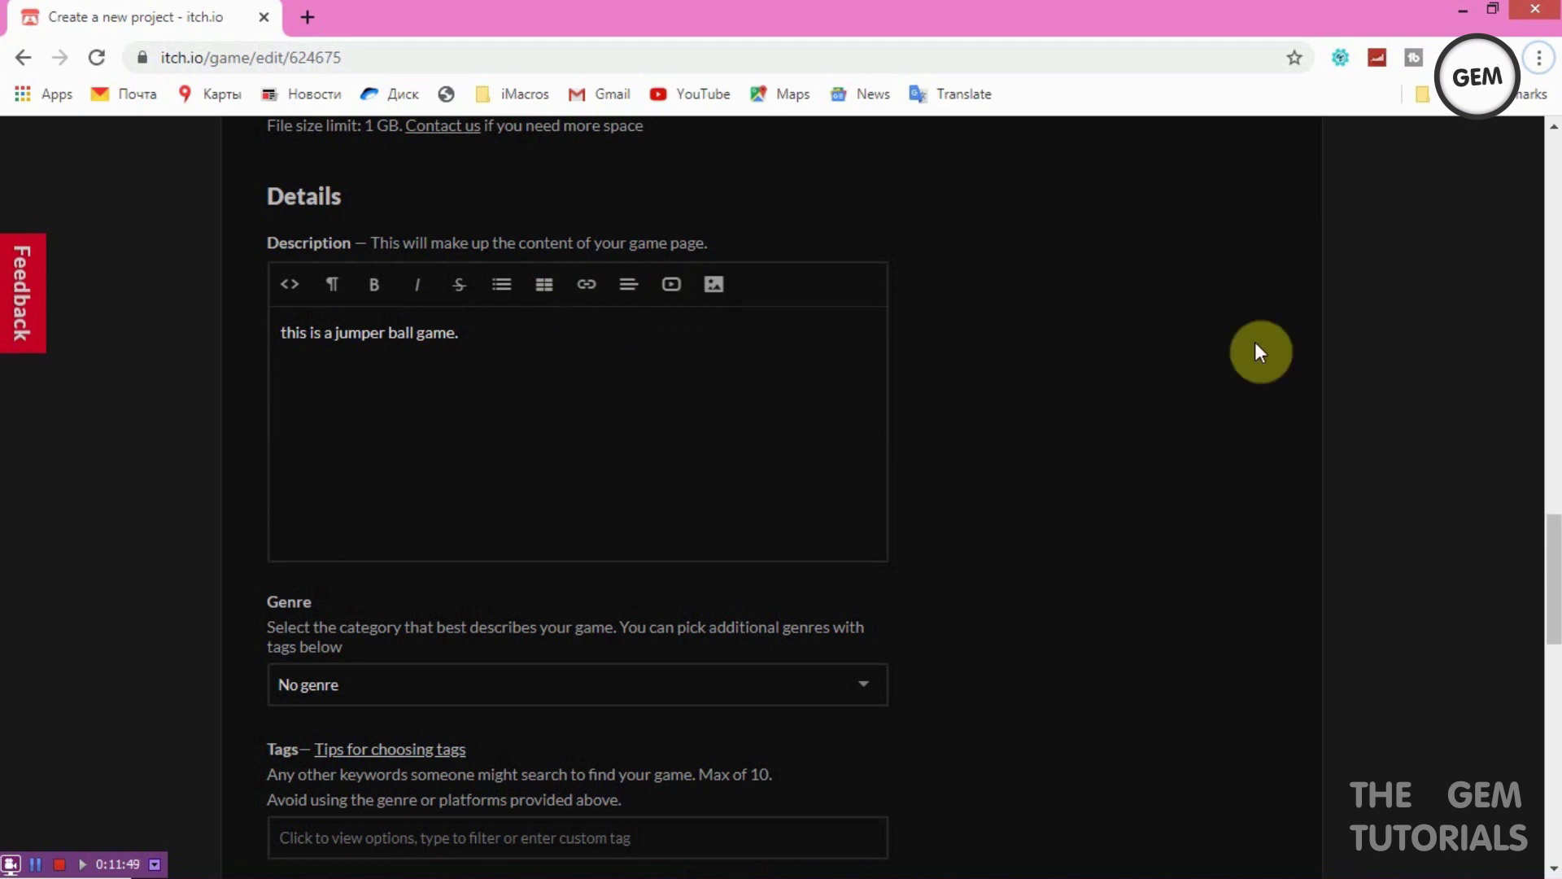
# Step: Set the game's genre to Action
pyautogui.scroll(1, 1554, 561)
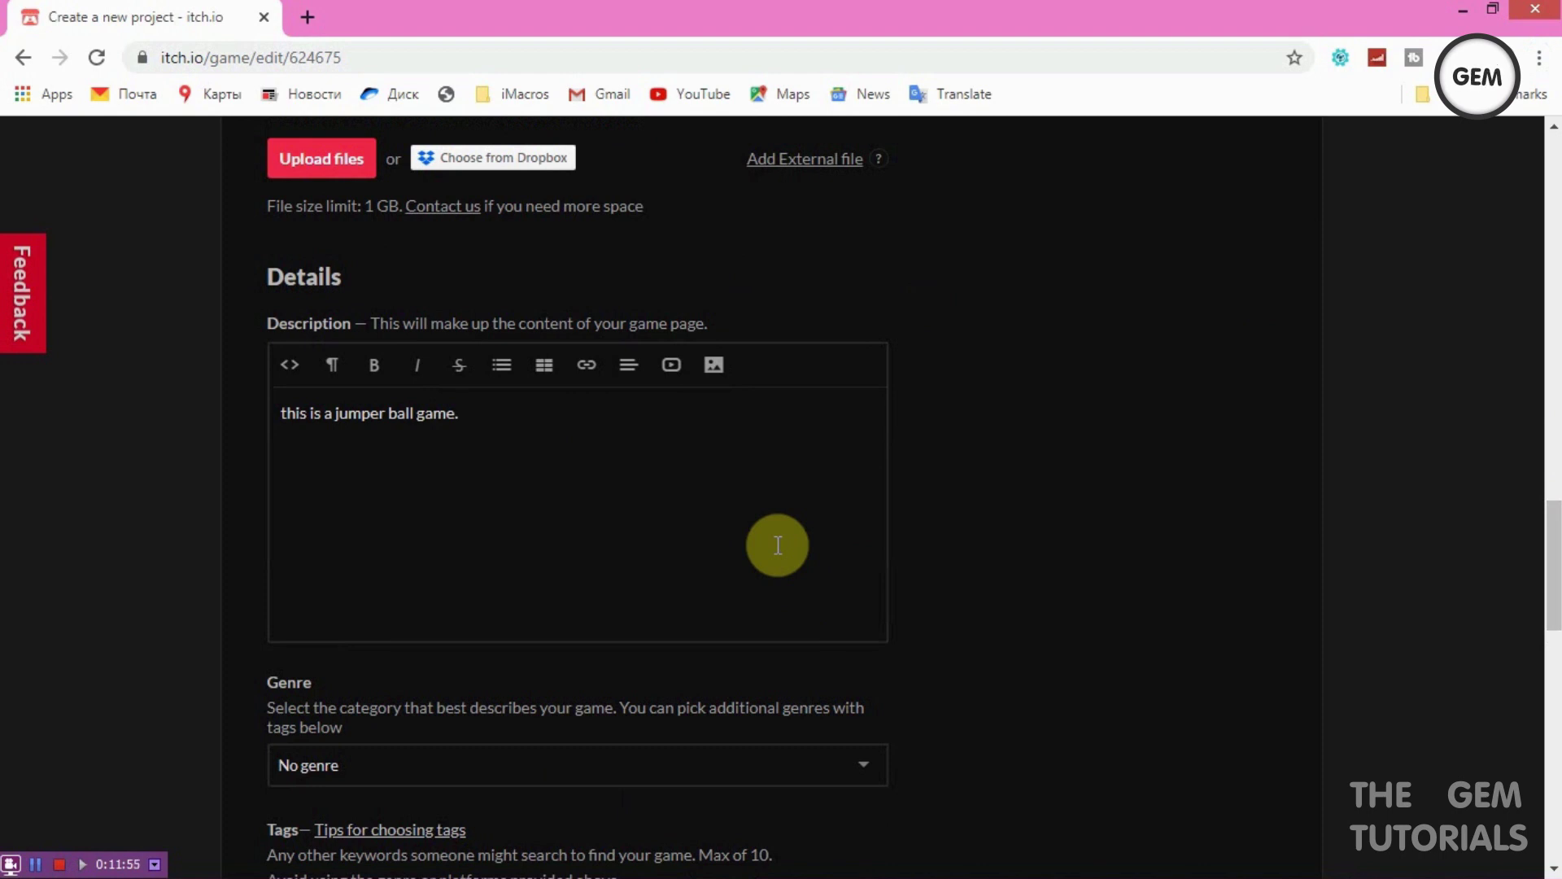
pyautogui.scroll(-2, 1554, 558)
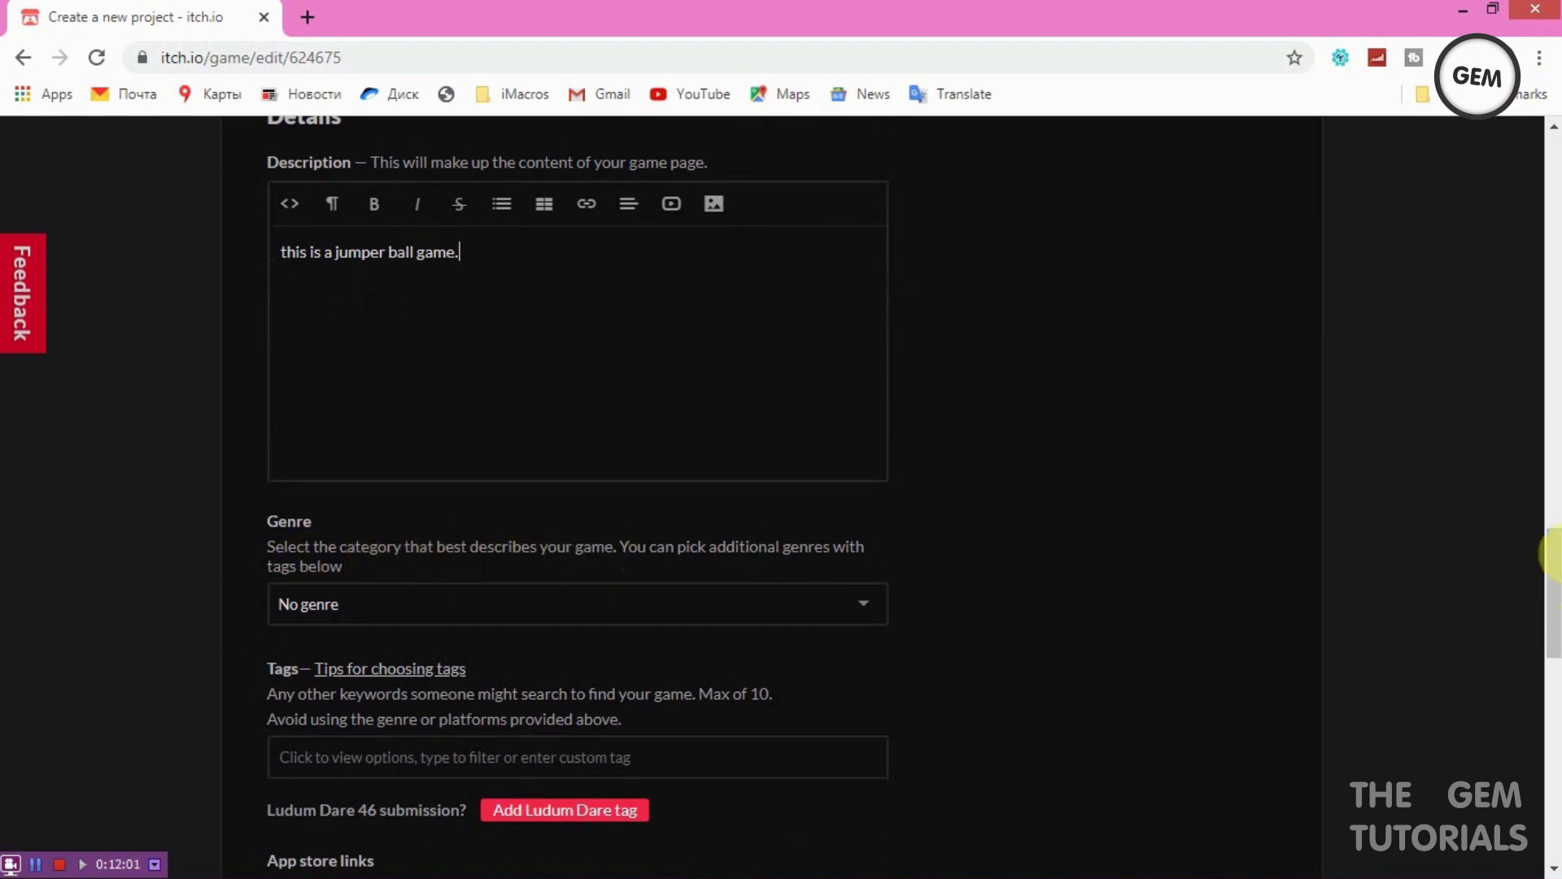
pyautogui.moveTo(1550, 561); pyautogui.dragTo(1550, 564)
pyautogui.click(732, 578)
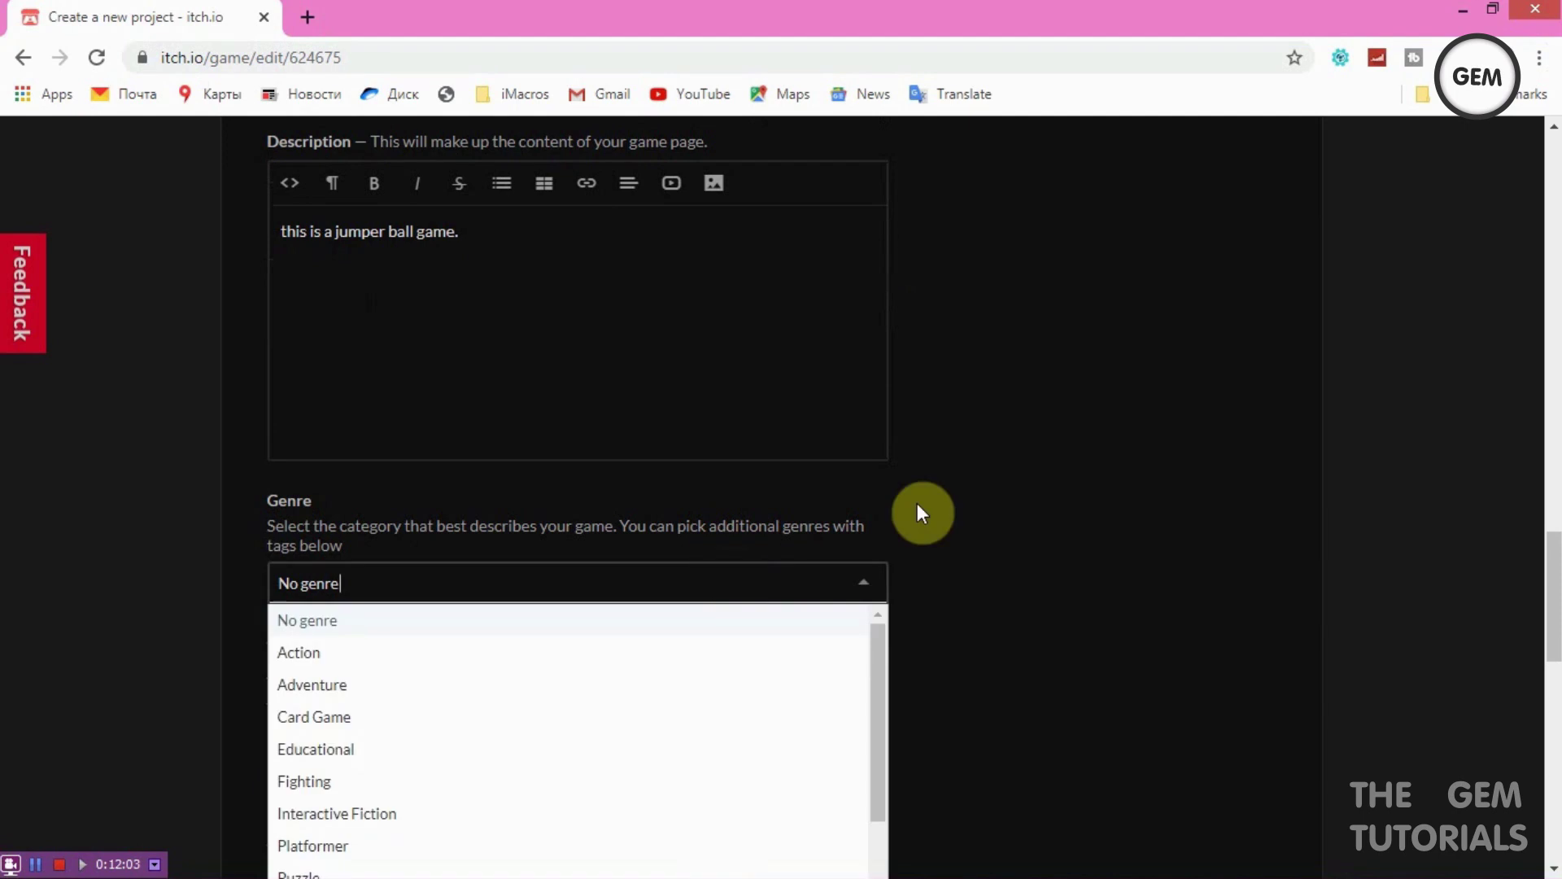
pyautogui.press('BackSpace')
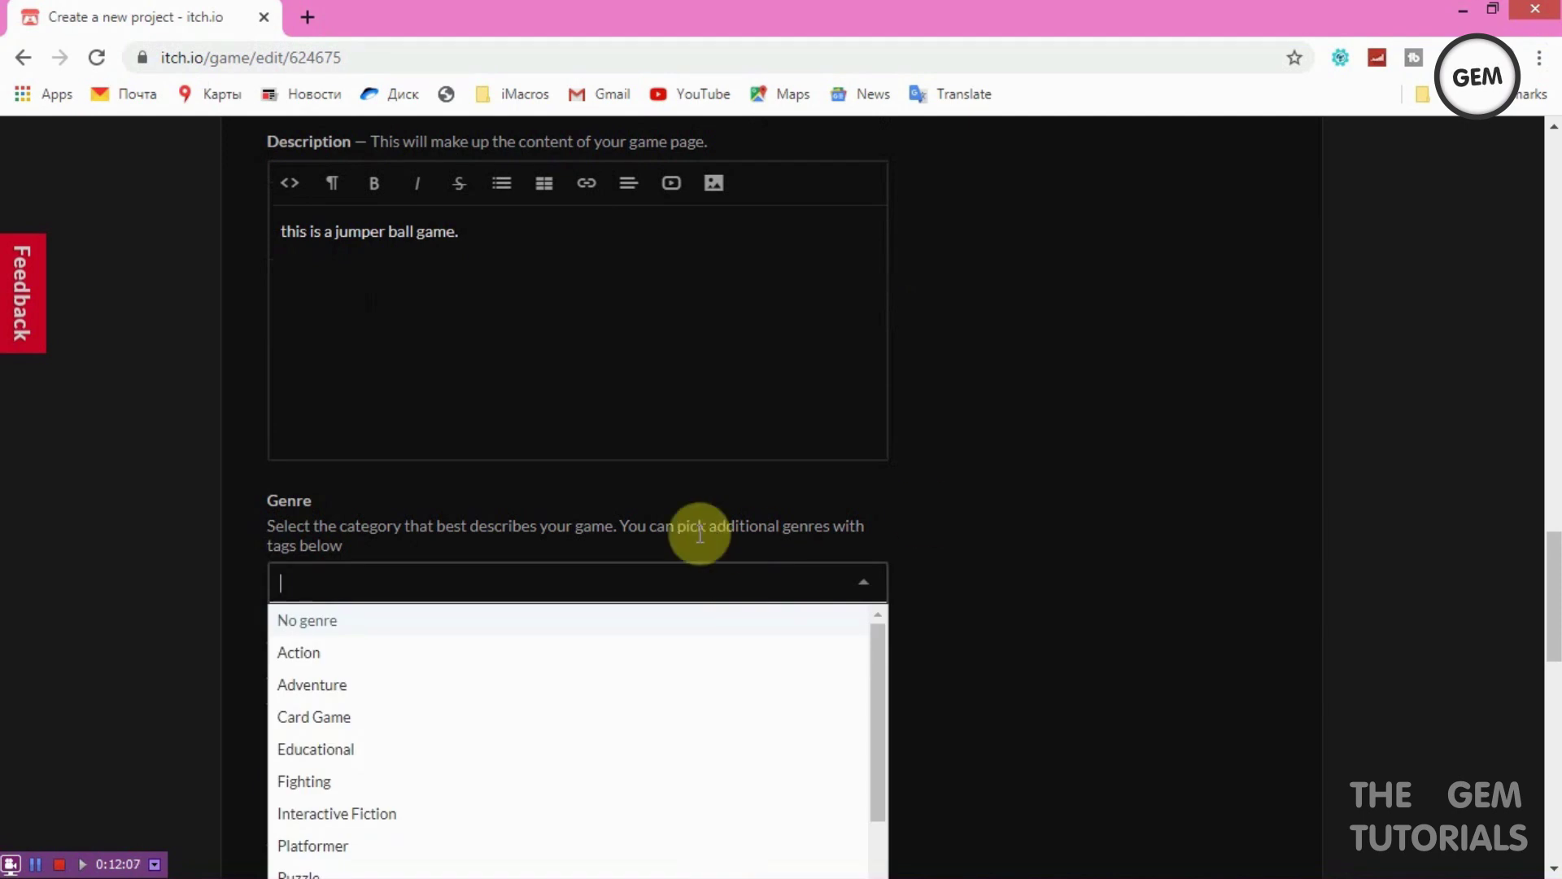
pyautogui.click(393, 651)
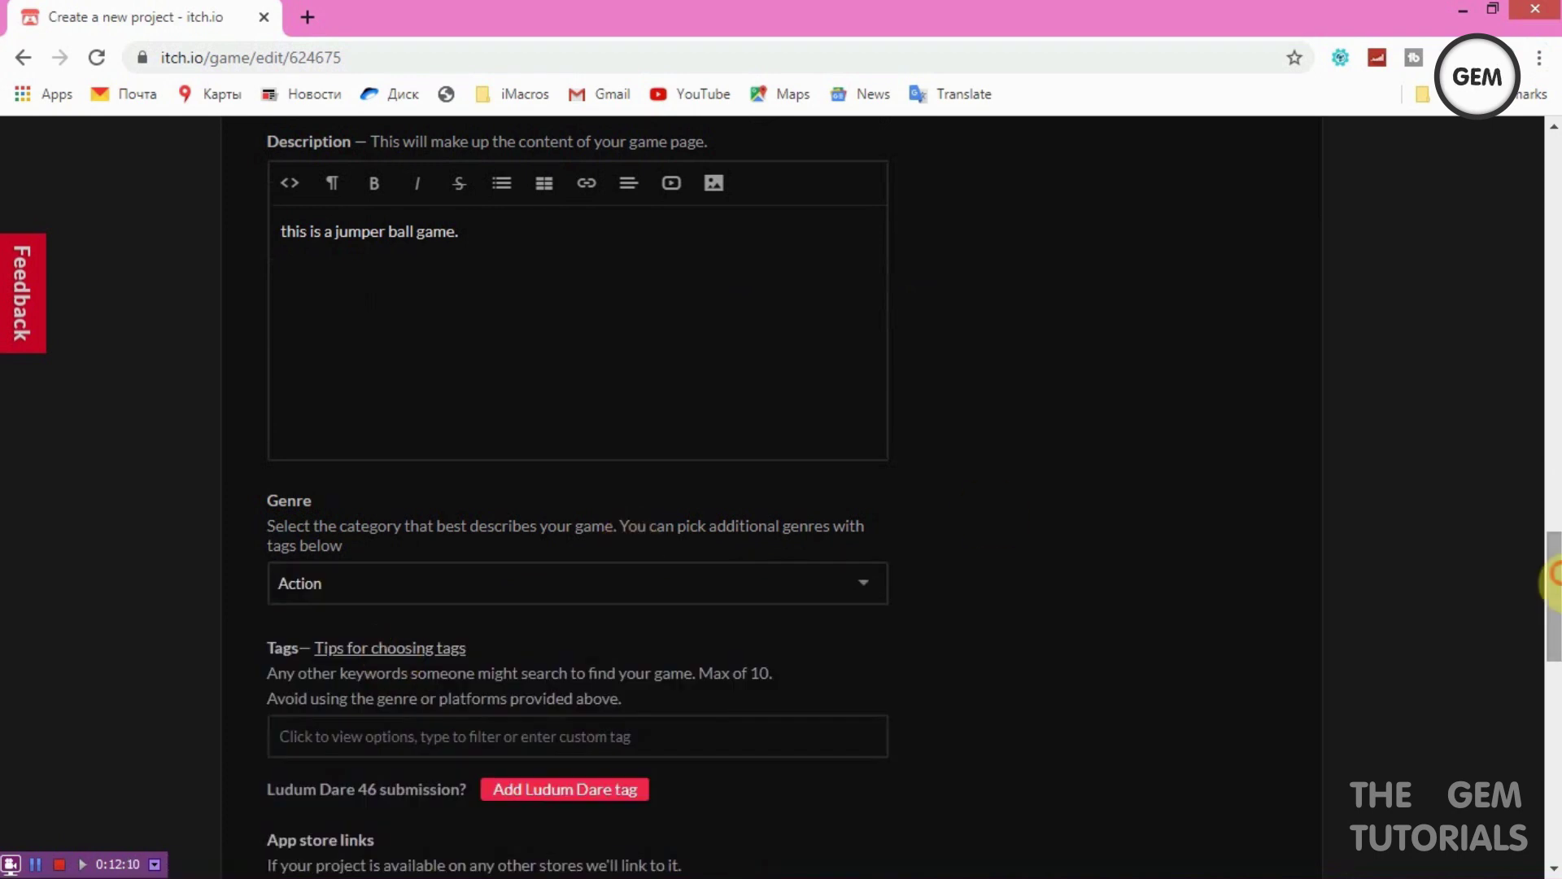
# Step: Add the tags adventure, 2d and love2d to the game
pyautogui.moveTo(1552, 575); pyautogui.dragTo(1552, 622)
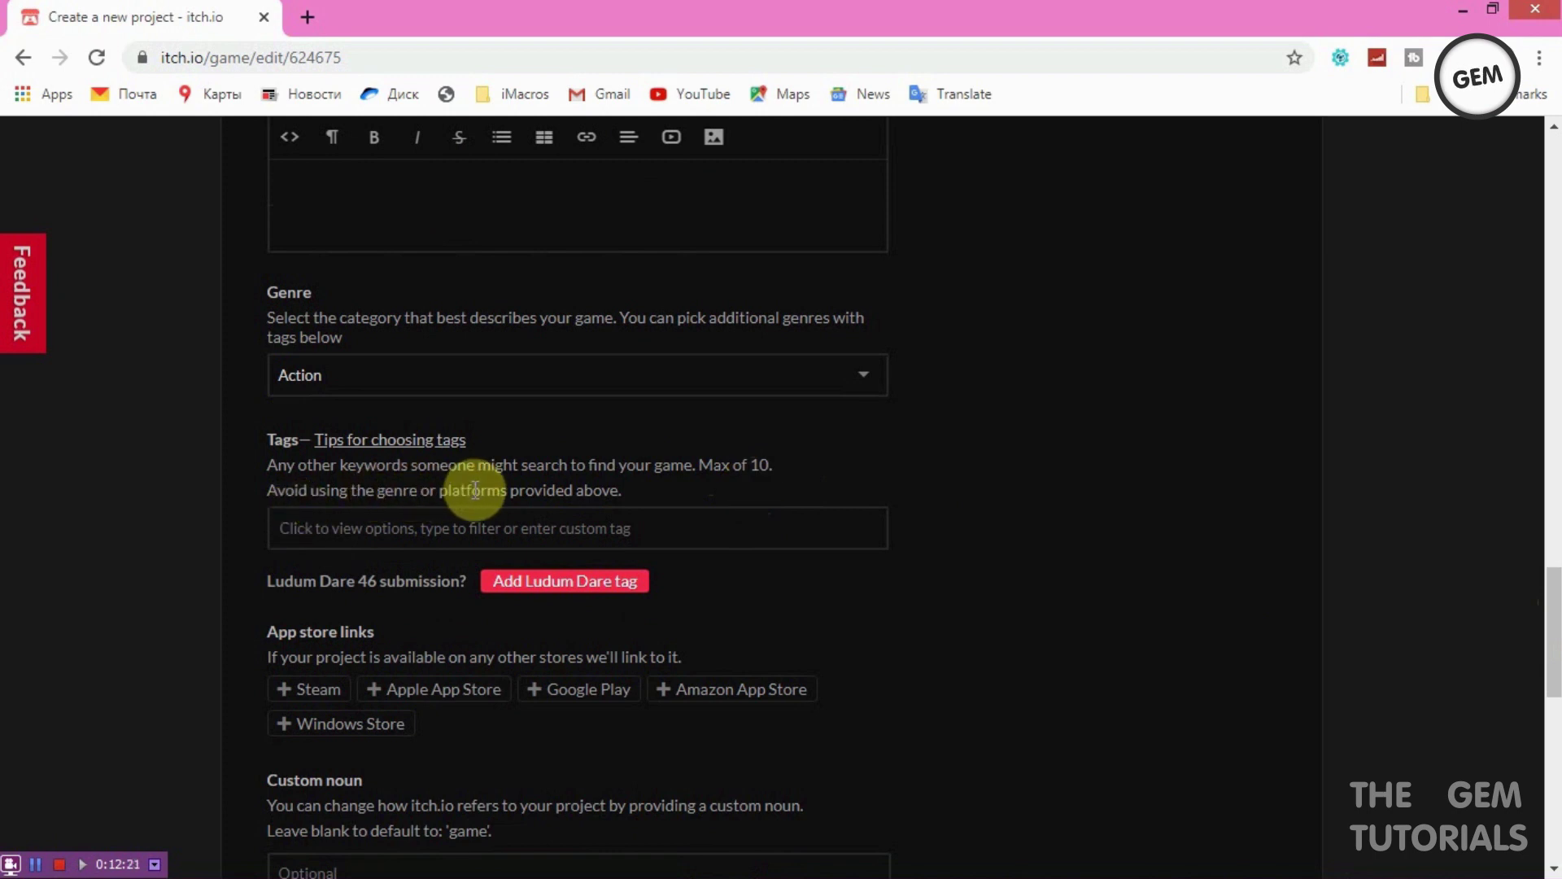
pyautogui.click(510, 530)
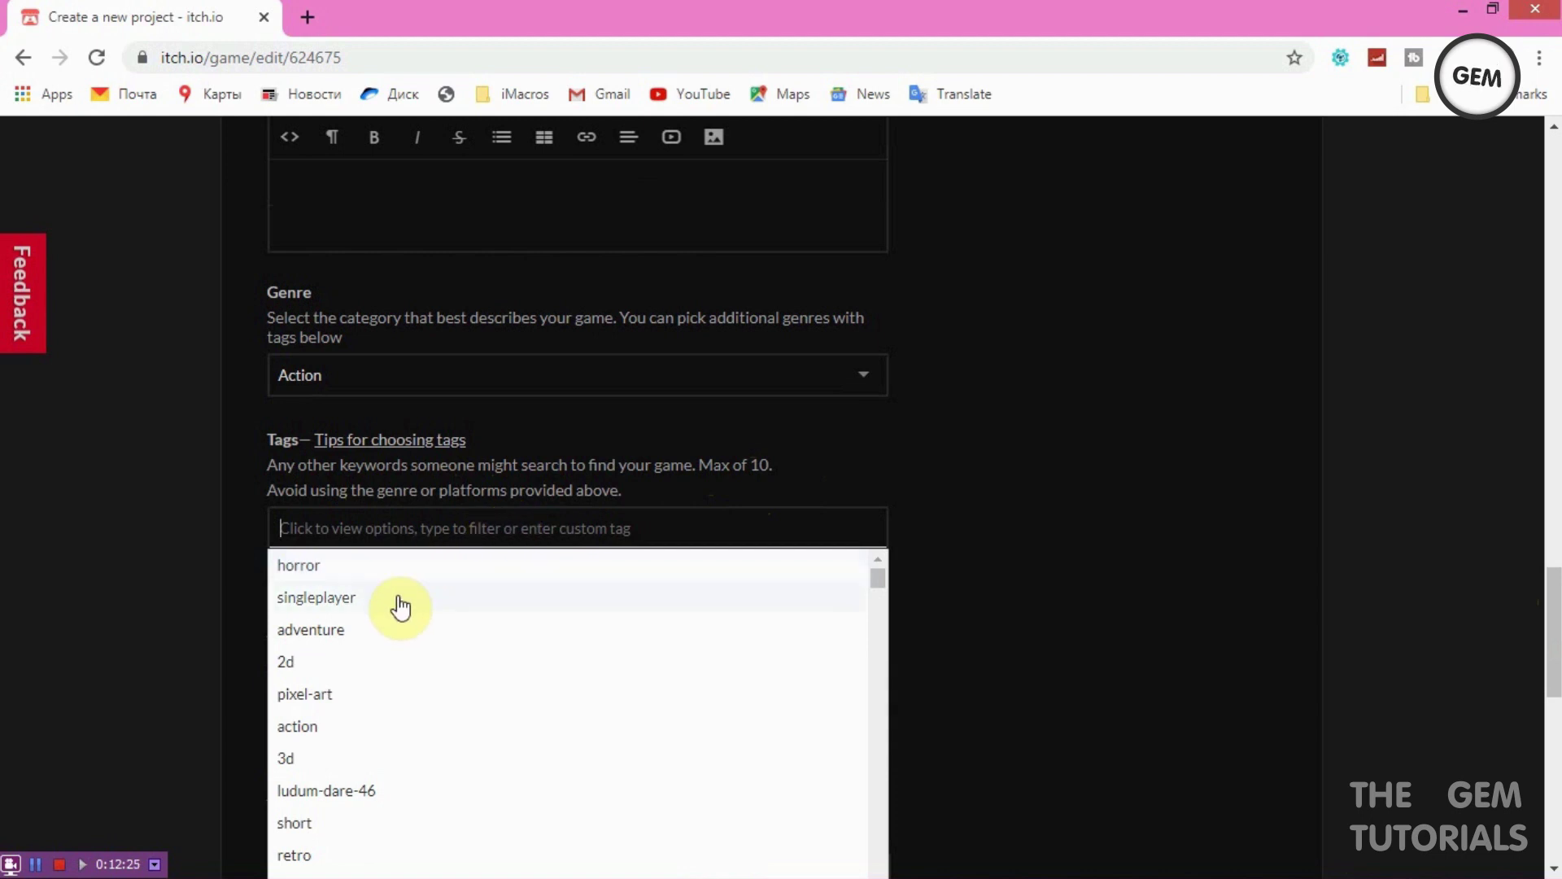
pyautogui.click(349, 633)
pyautogui.write('2d')
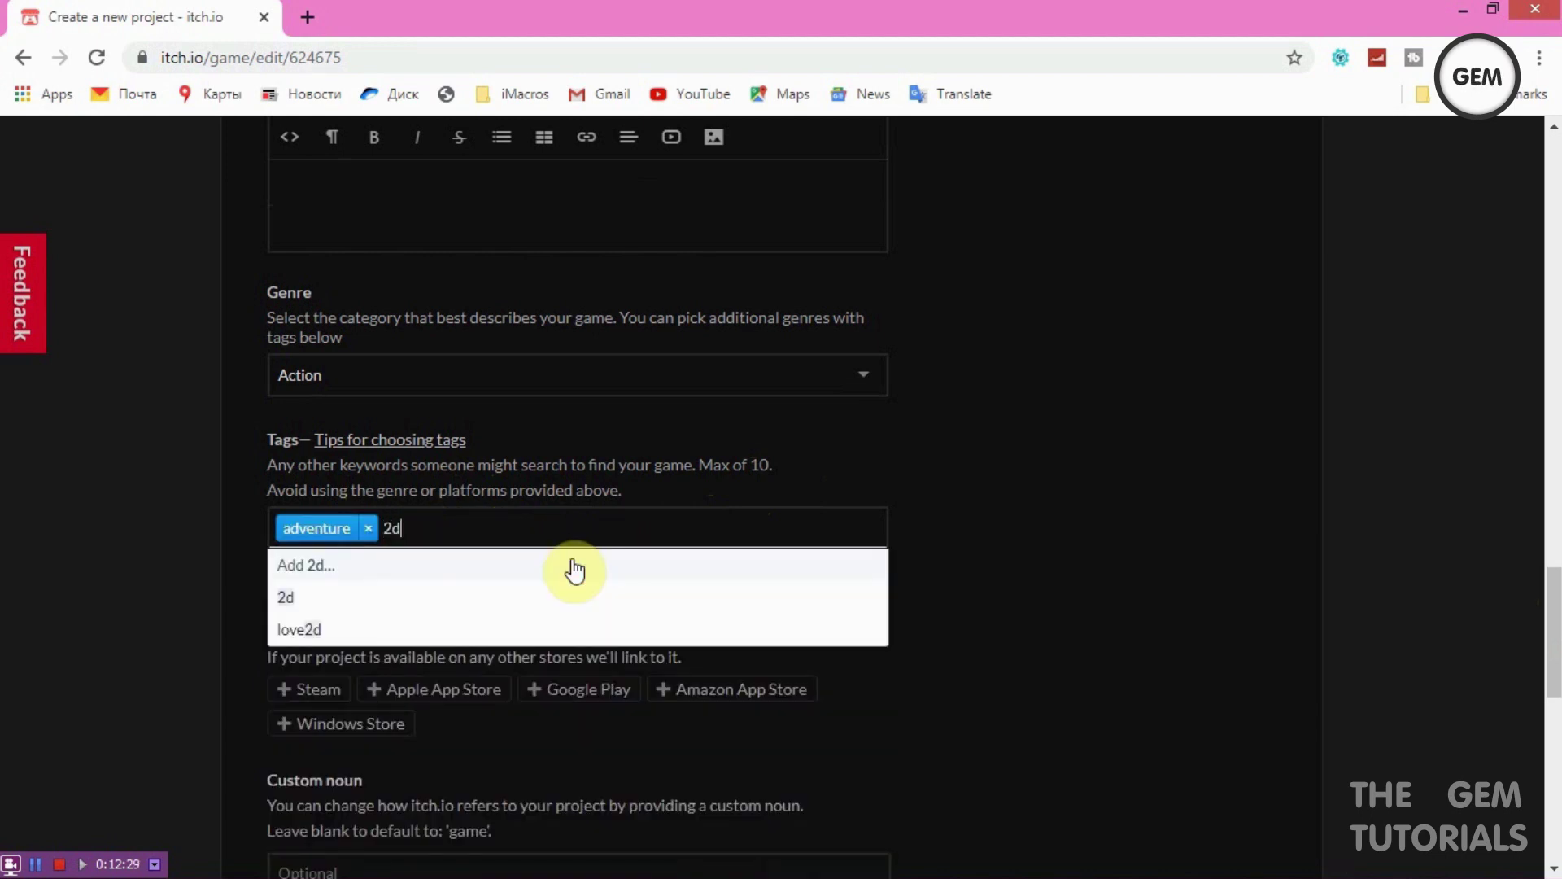
pyautogui.click(393, 600)
pyautogui.write('love')
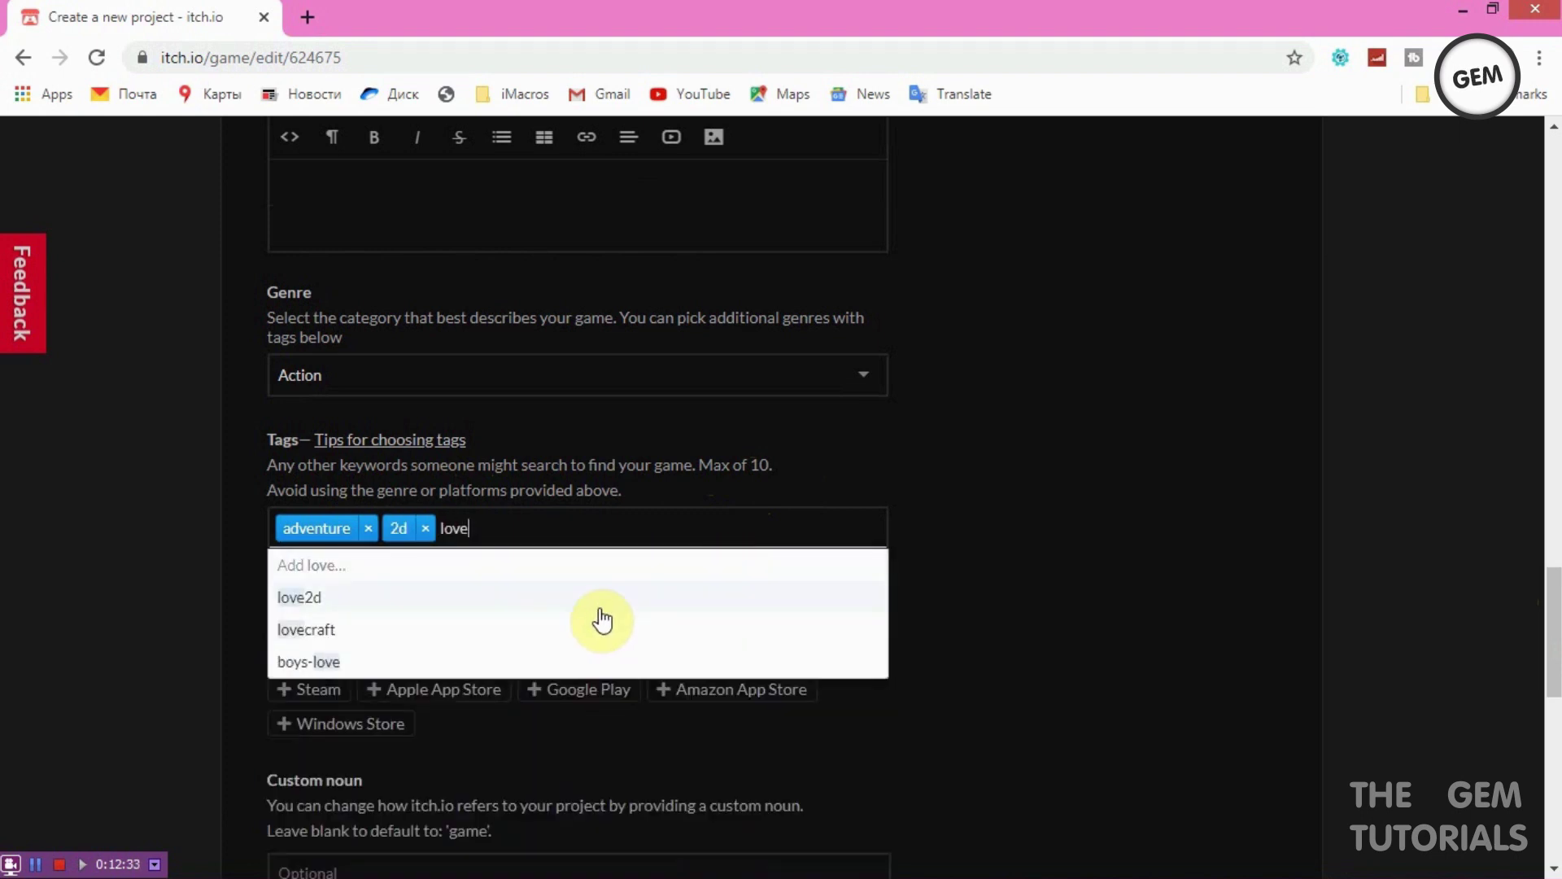
pyautogui.click(652, 595)
# Step: Add a custom gdevelop tag, plus the suggested tags action and pixel-art
pyautogui.write('gdev')
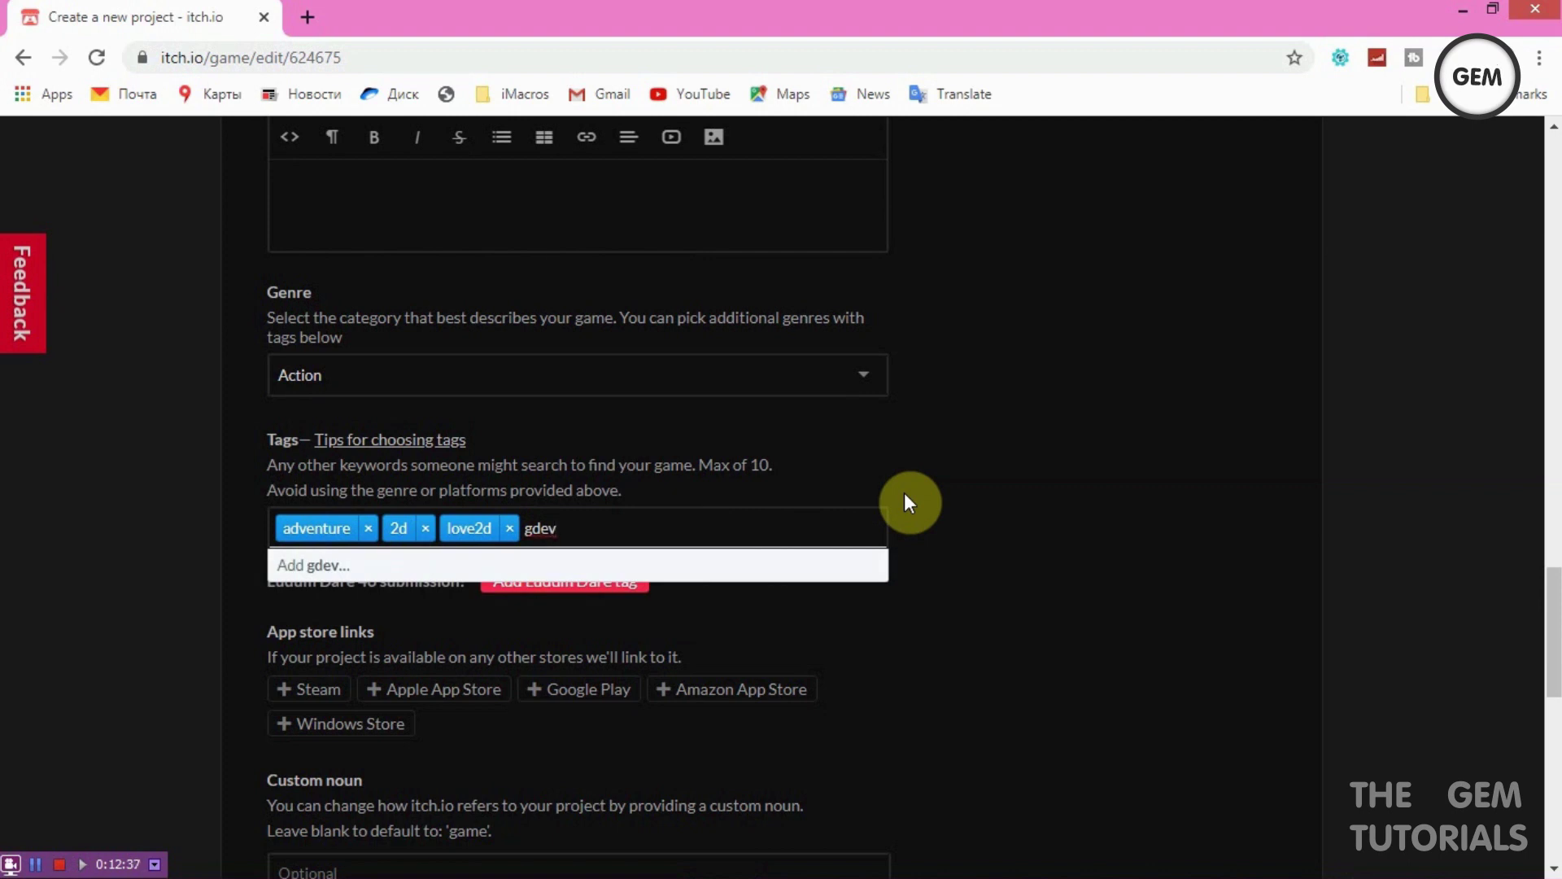
pyautogui.write('elop')
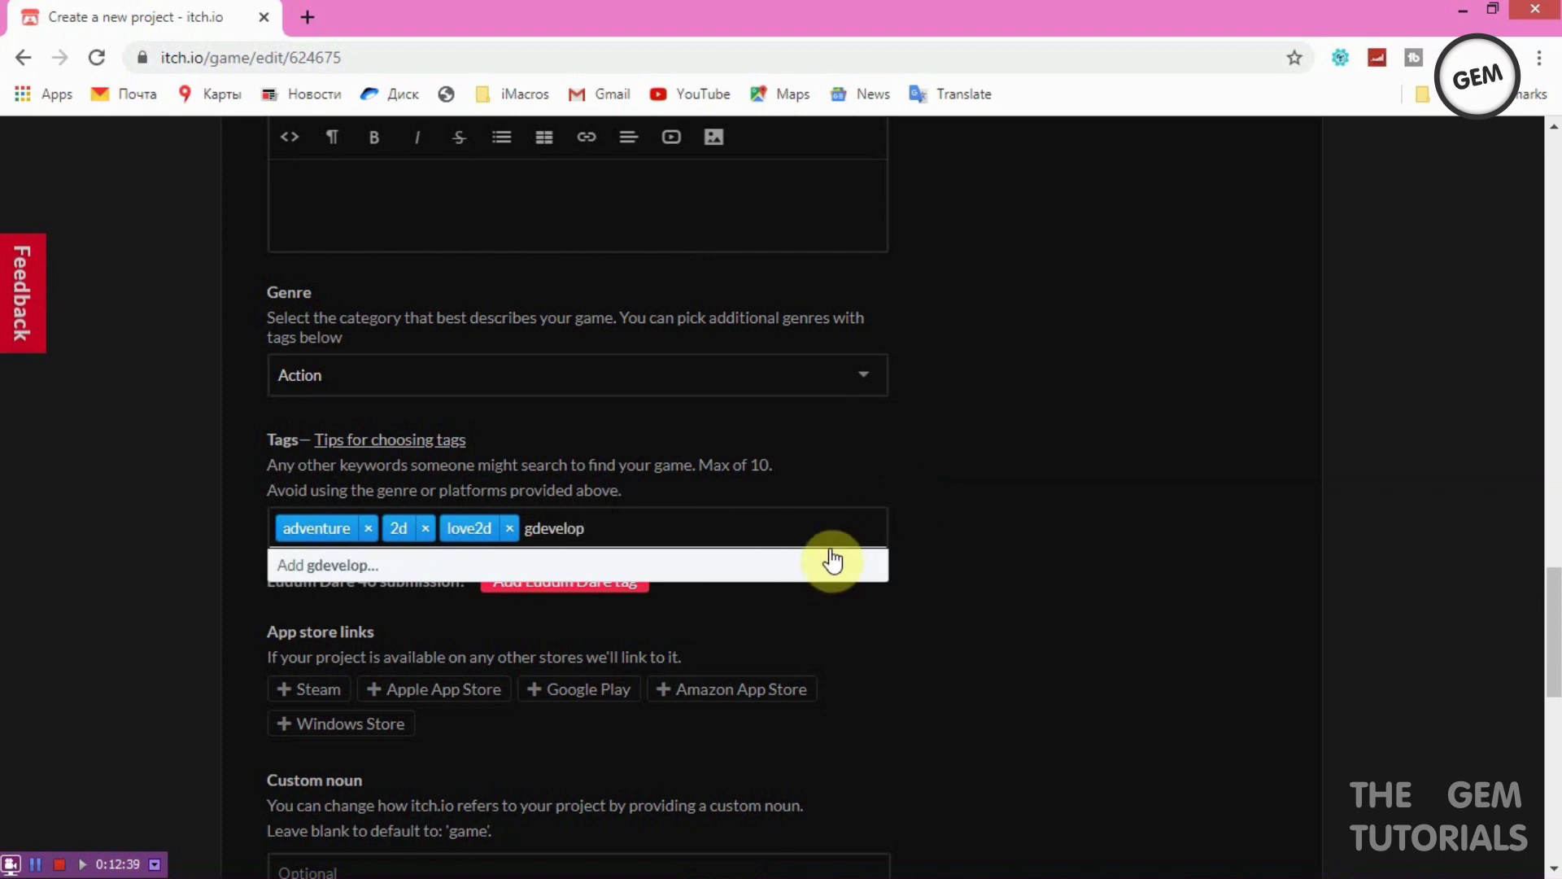
pyautogui.click(830, 561)
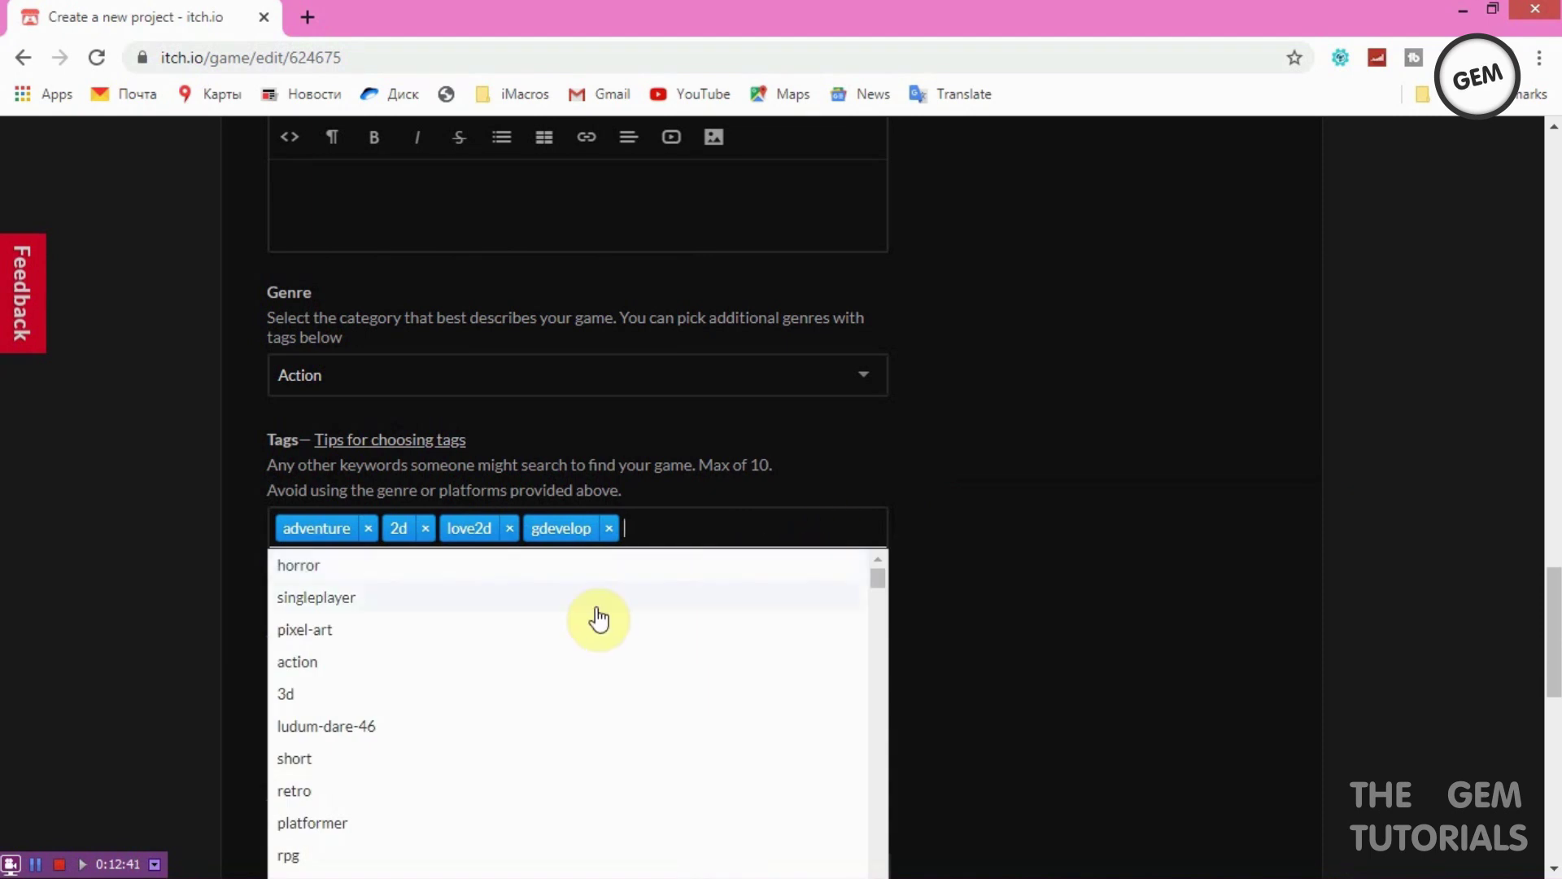
pyautogui.click(370, 660)
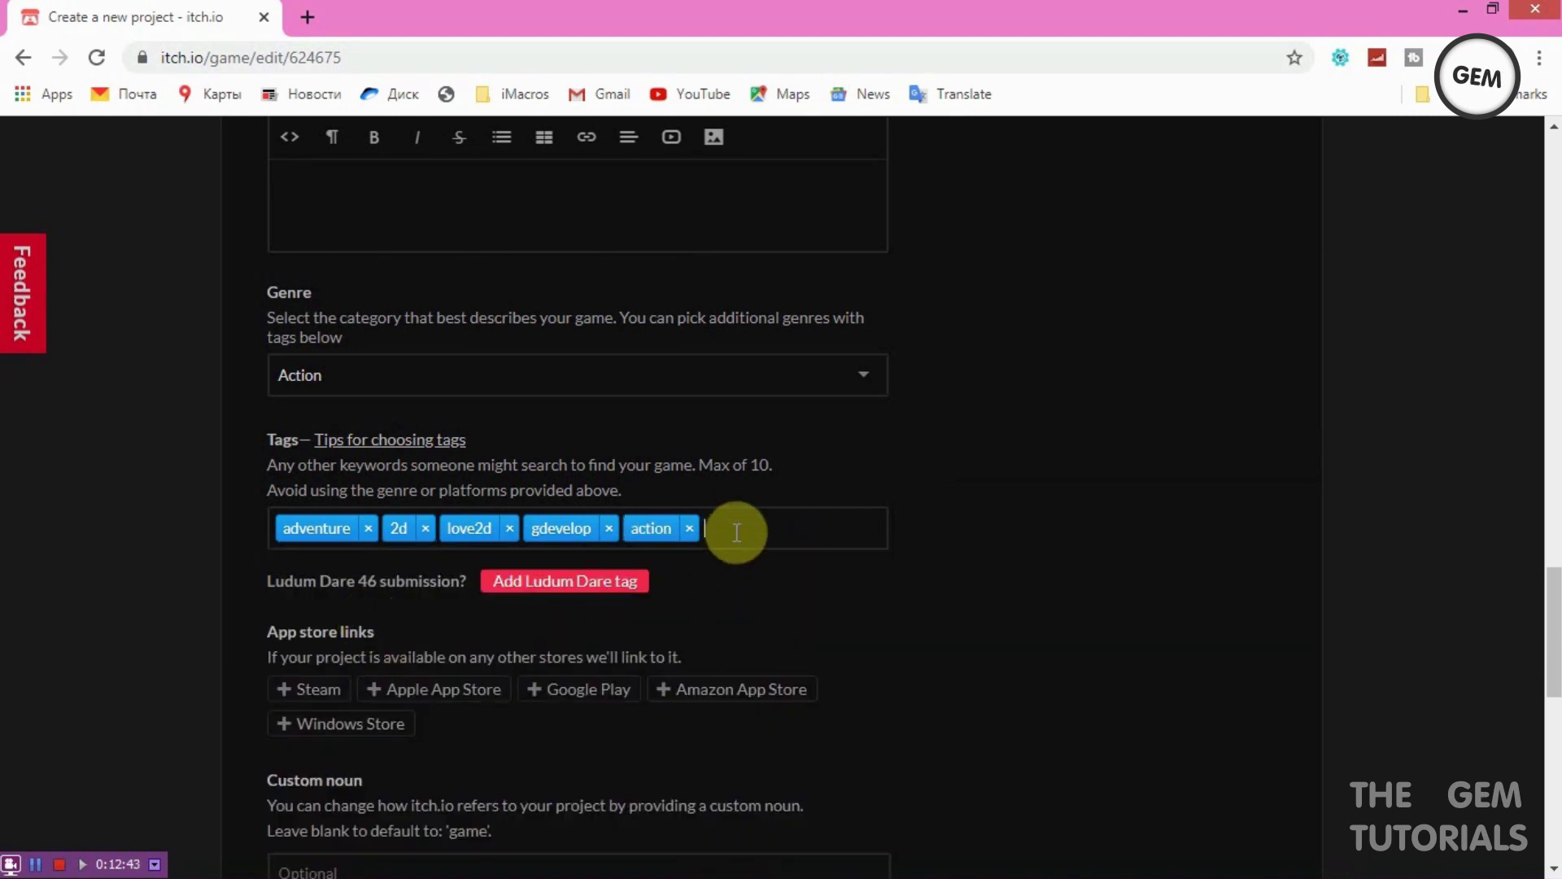
pyautogui.write('pix')
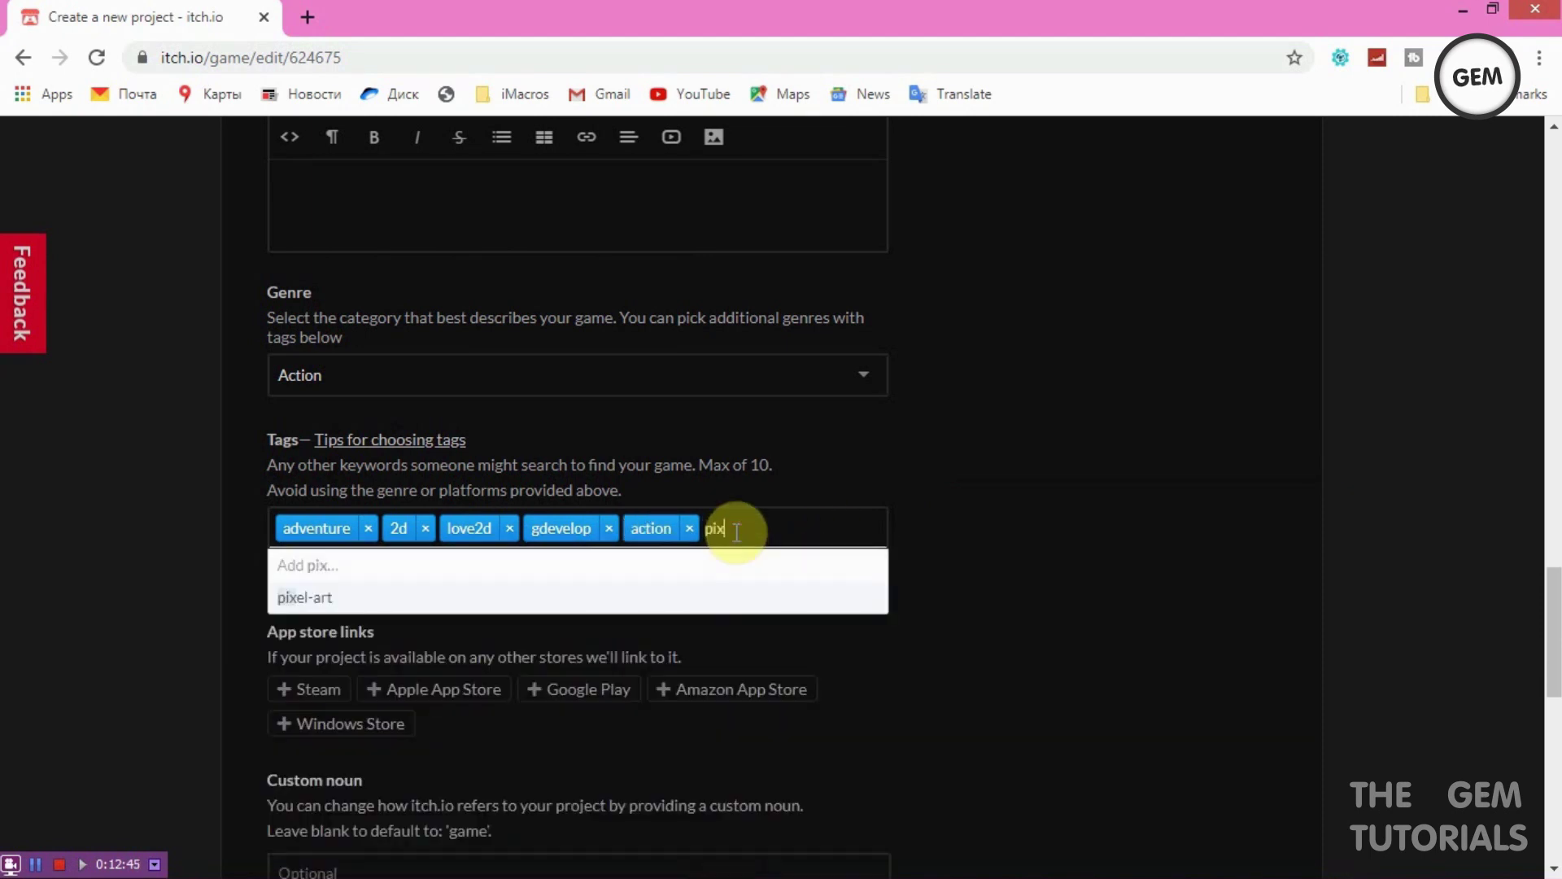
pyautogui.click(662, 596)
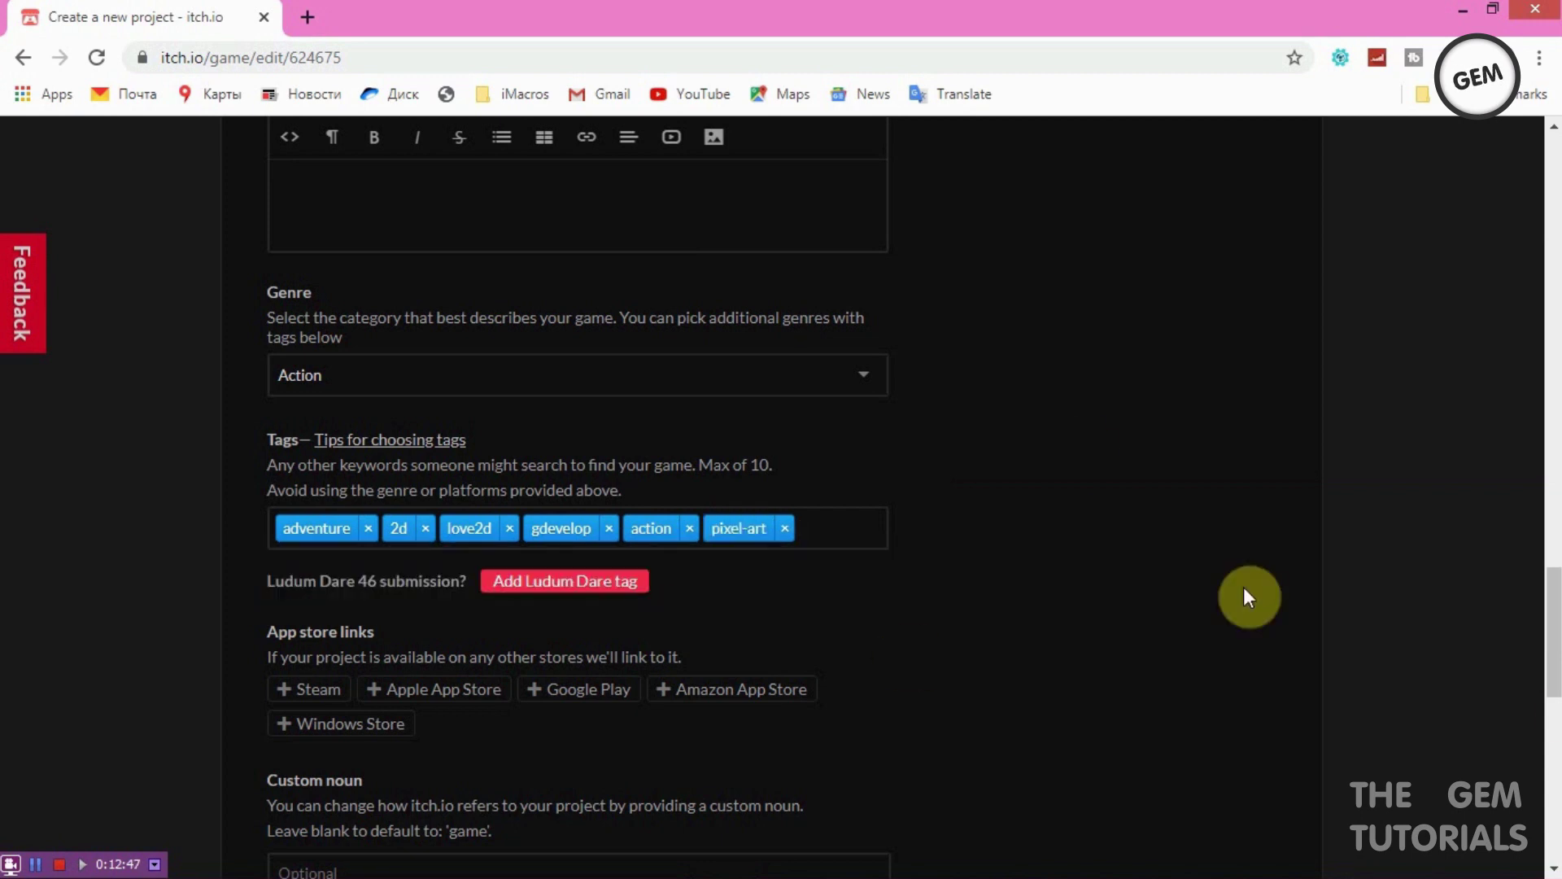
# Step: Try out the Google Play app store link and remove its empty entry again
pyautogui.moveTo(1550, 642); pyautogui.dragTo(1550, 707)
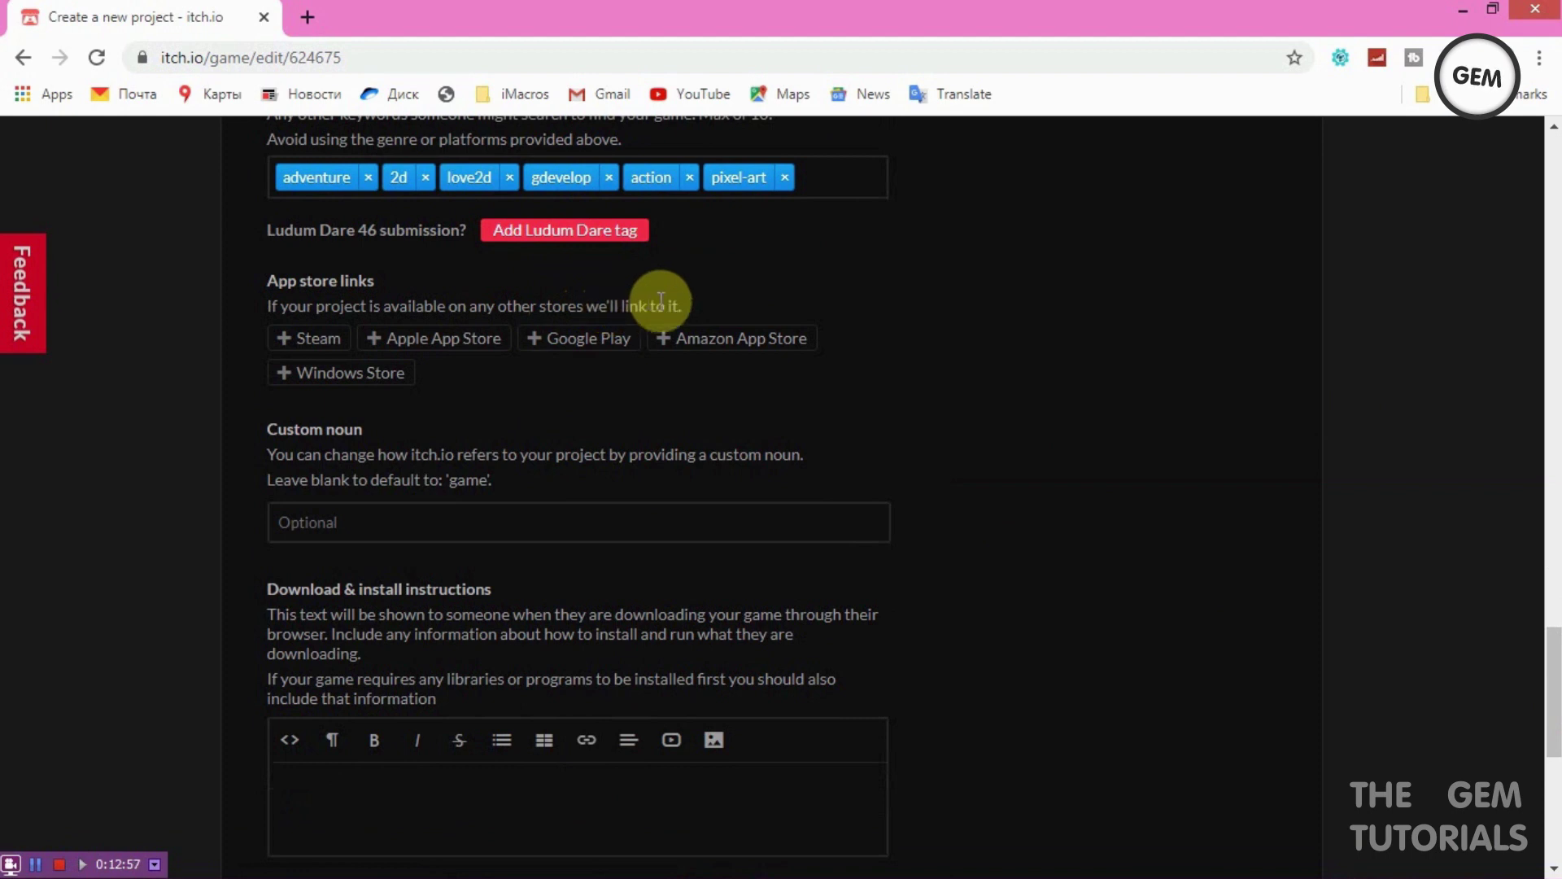
pyautogui.click(597, 341)
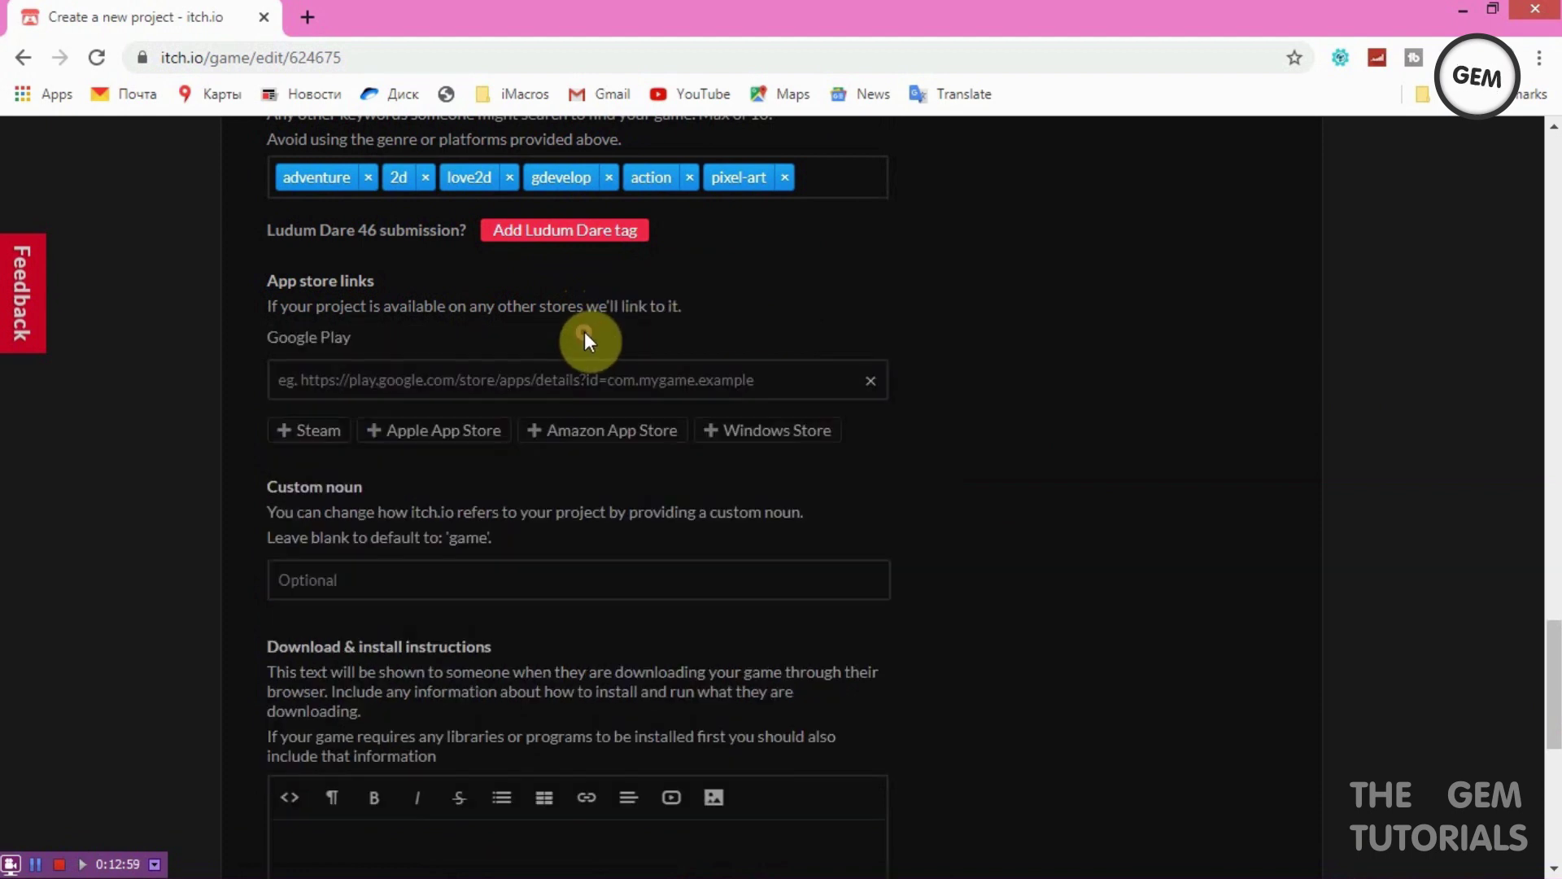
pyautogui.click(868, 381)
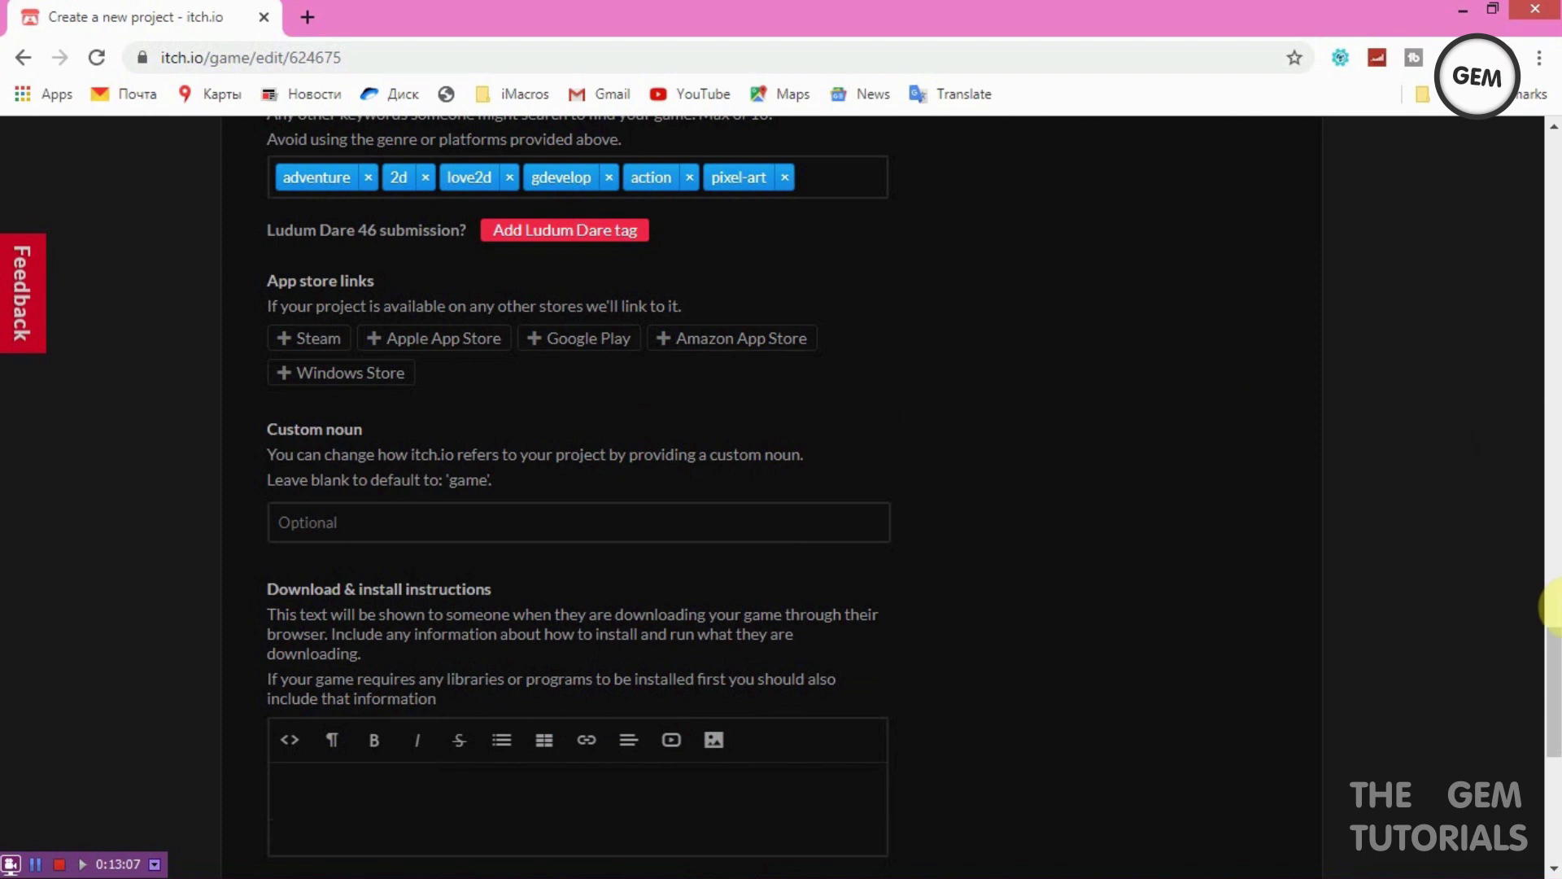
# Step: Leave the custom noun blank and enter "extract it and have fun." as the download and install instructions
pyautogui.moveTo(1551, 662); pyautogui.dragTo(1553, 679)
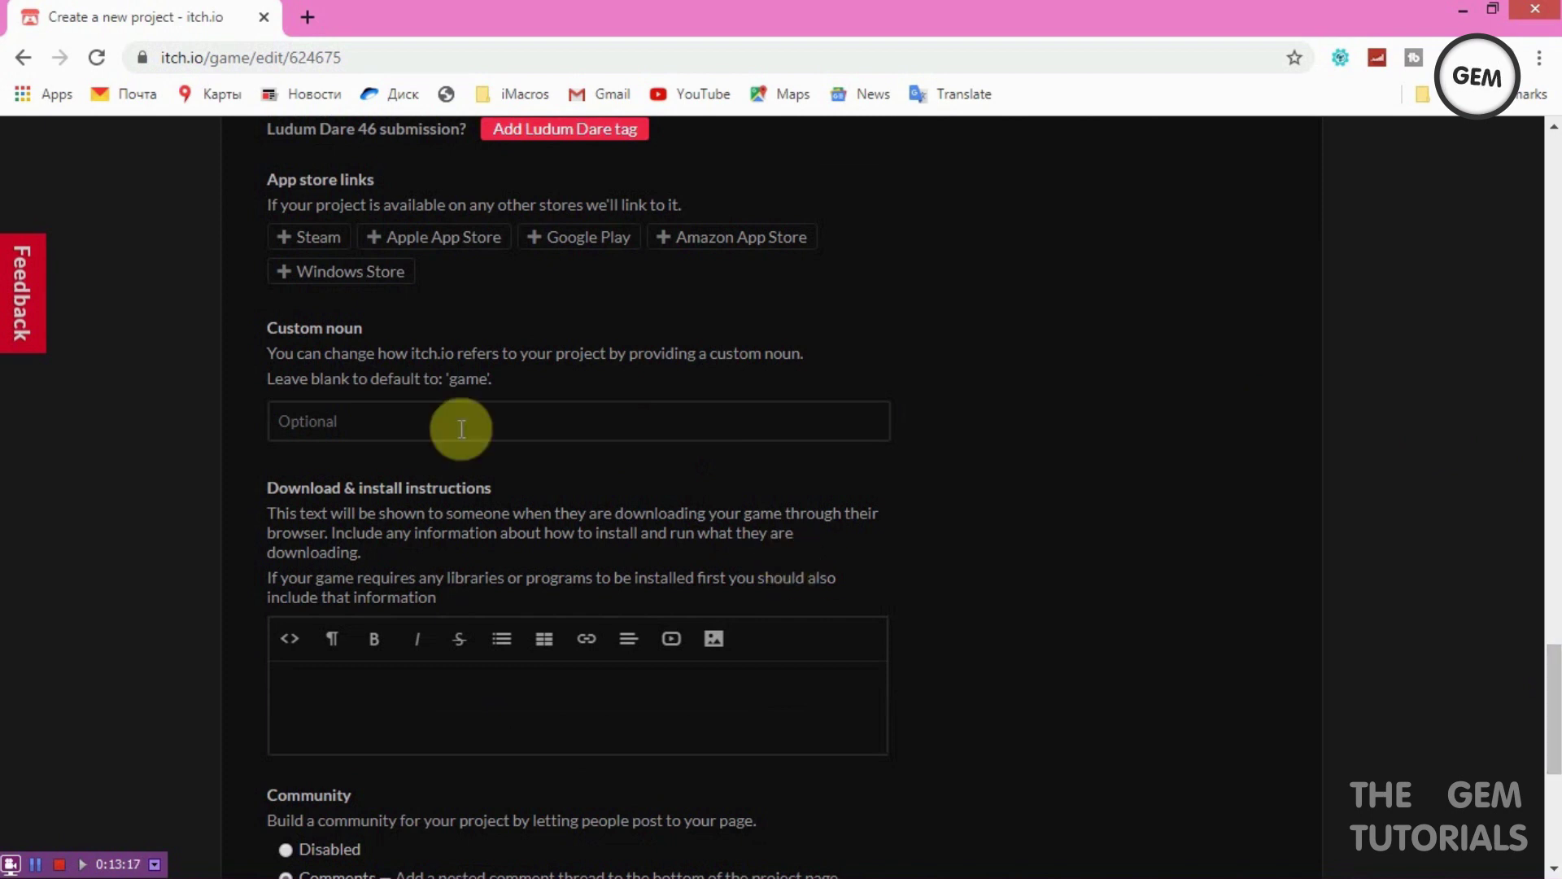
pyautogui.scroll(-2, 1537, 715)
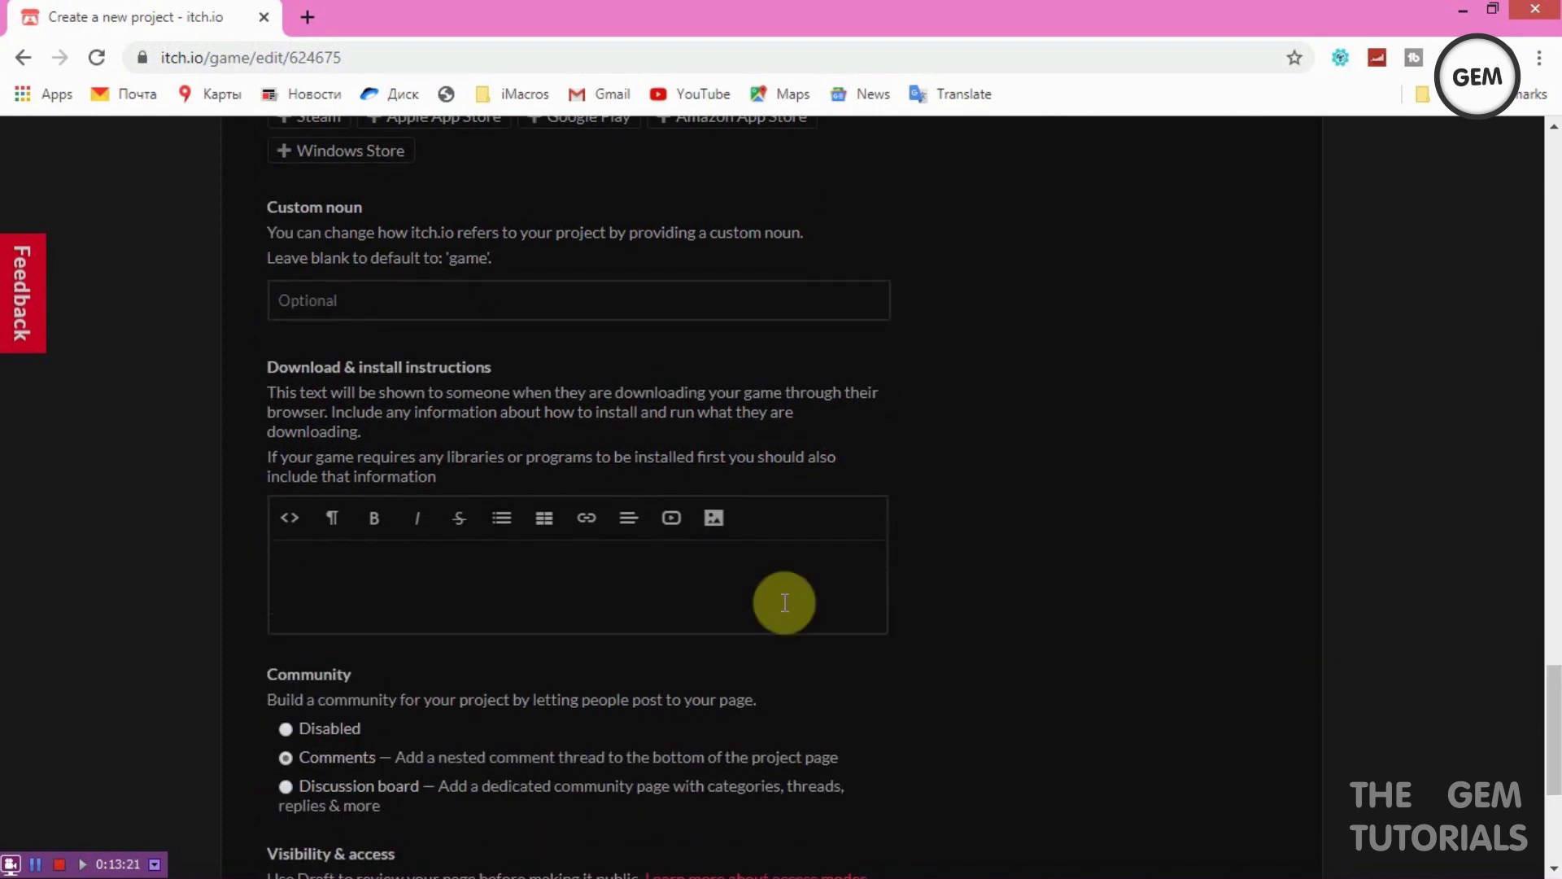
pyautogui.click(456, 588)
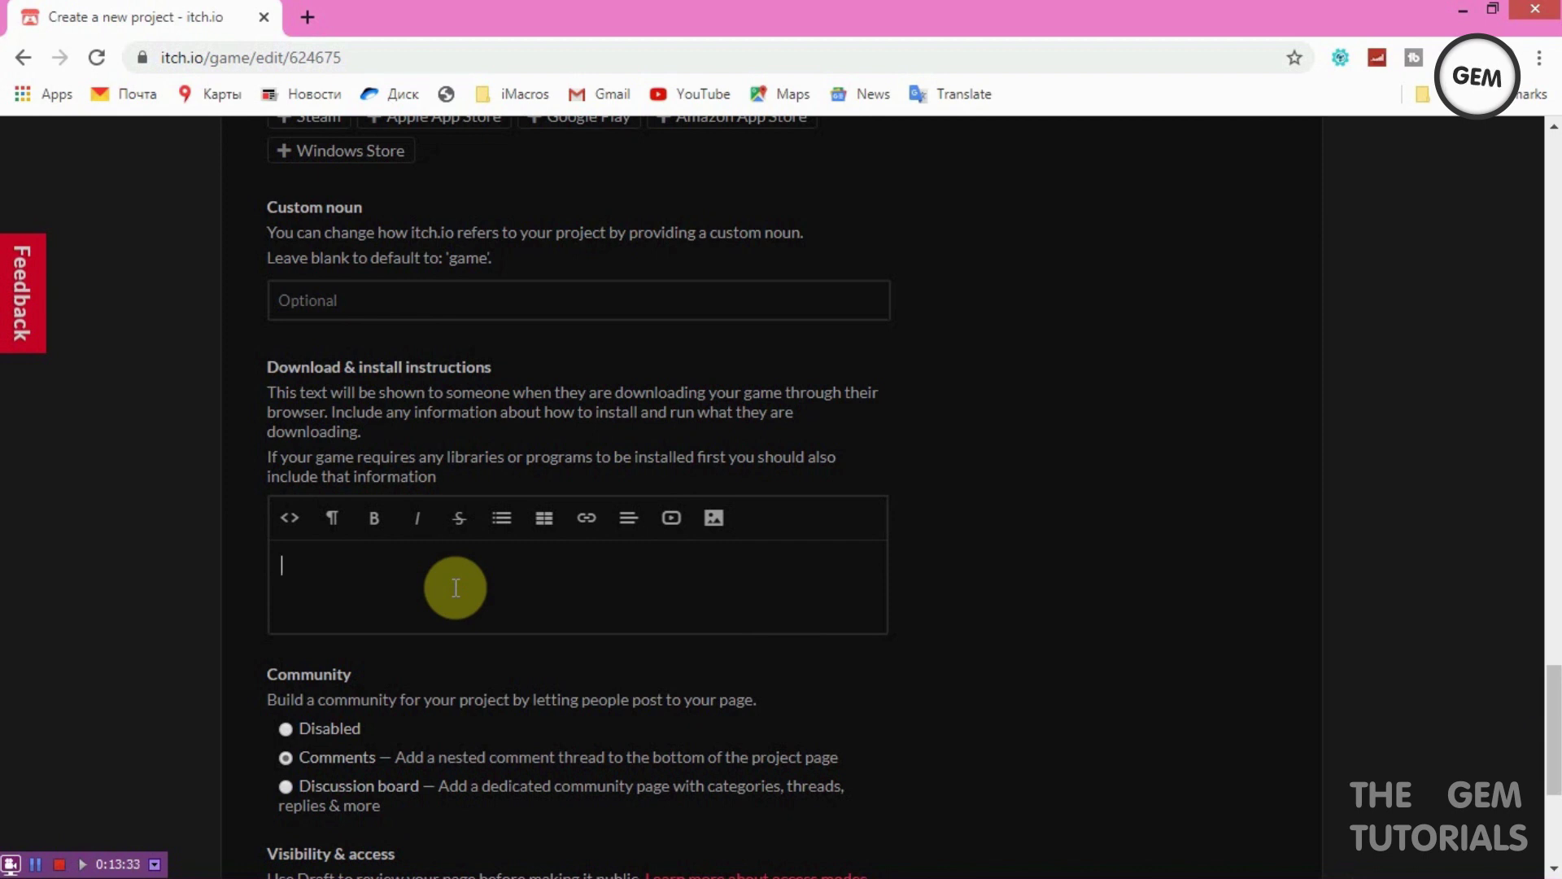
pyautogui.write('tract it and have fun.')
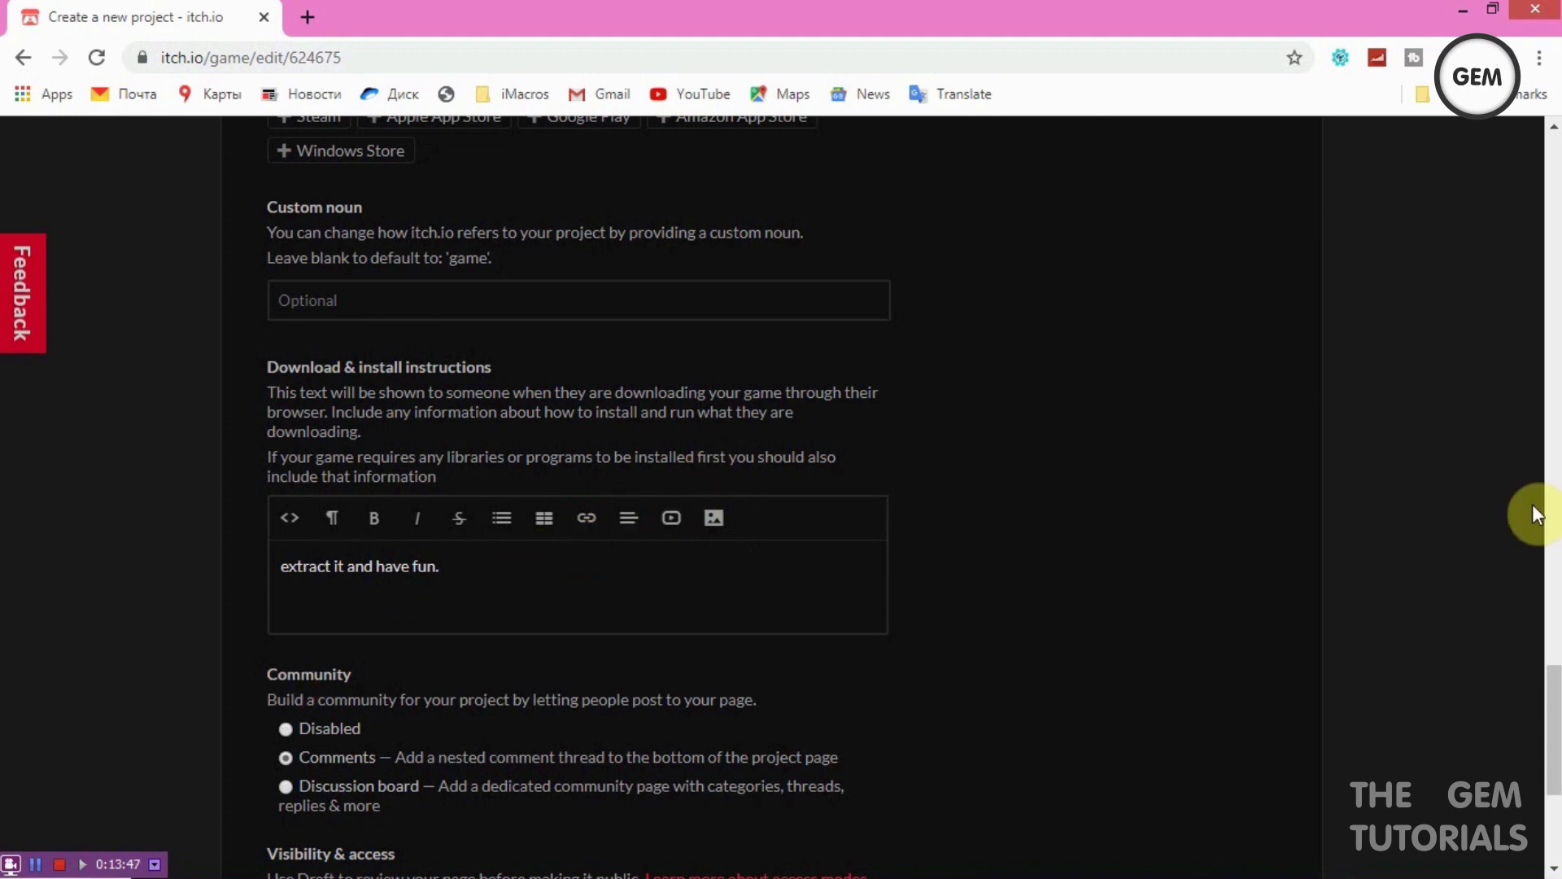
# Step: Review the community and visibility options, then the cover image and gameplay video fields of the project
pyautogui.moveTo(1553, 760); pyautogui.dragTo(1554, 790)
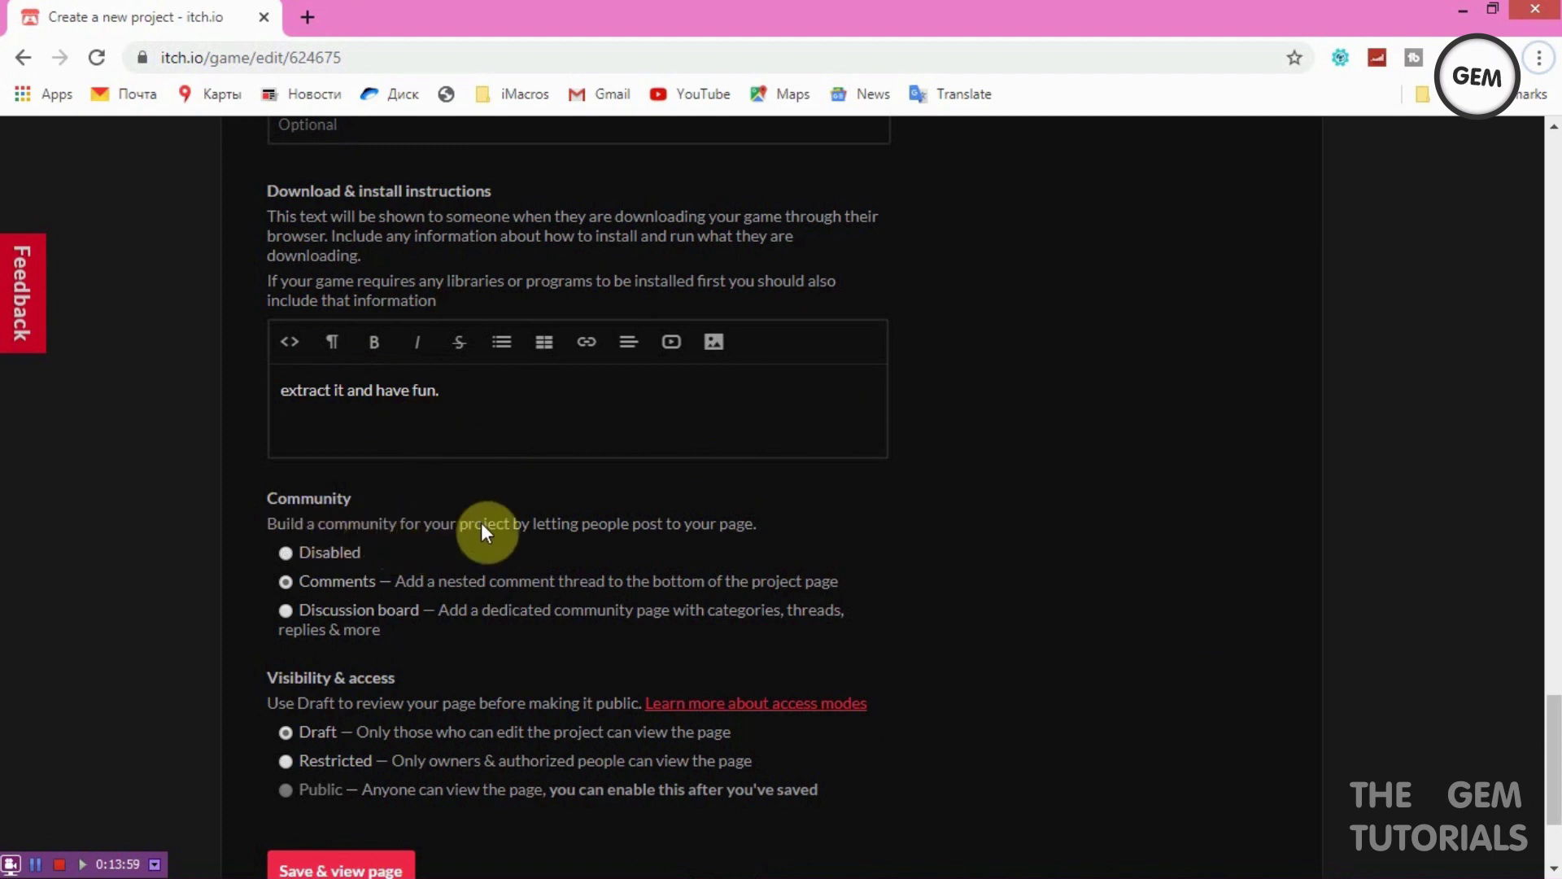
pyautogui.click(1552, 684)
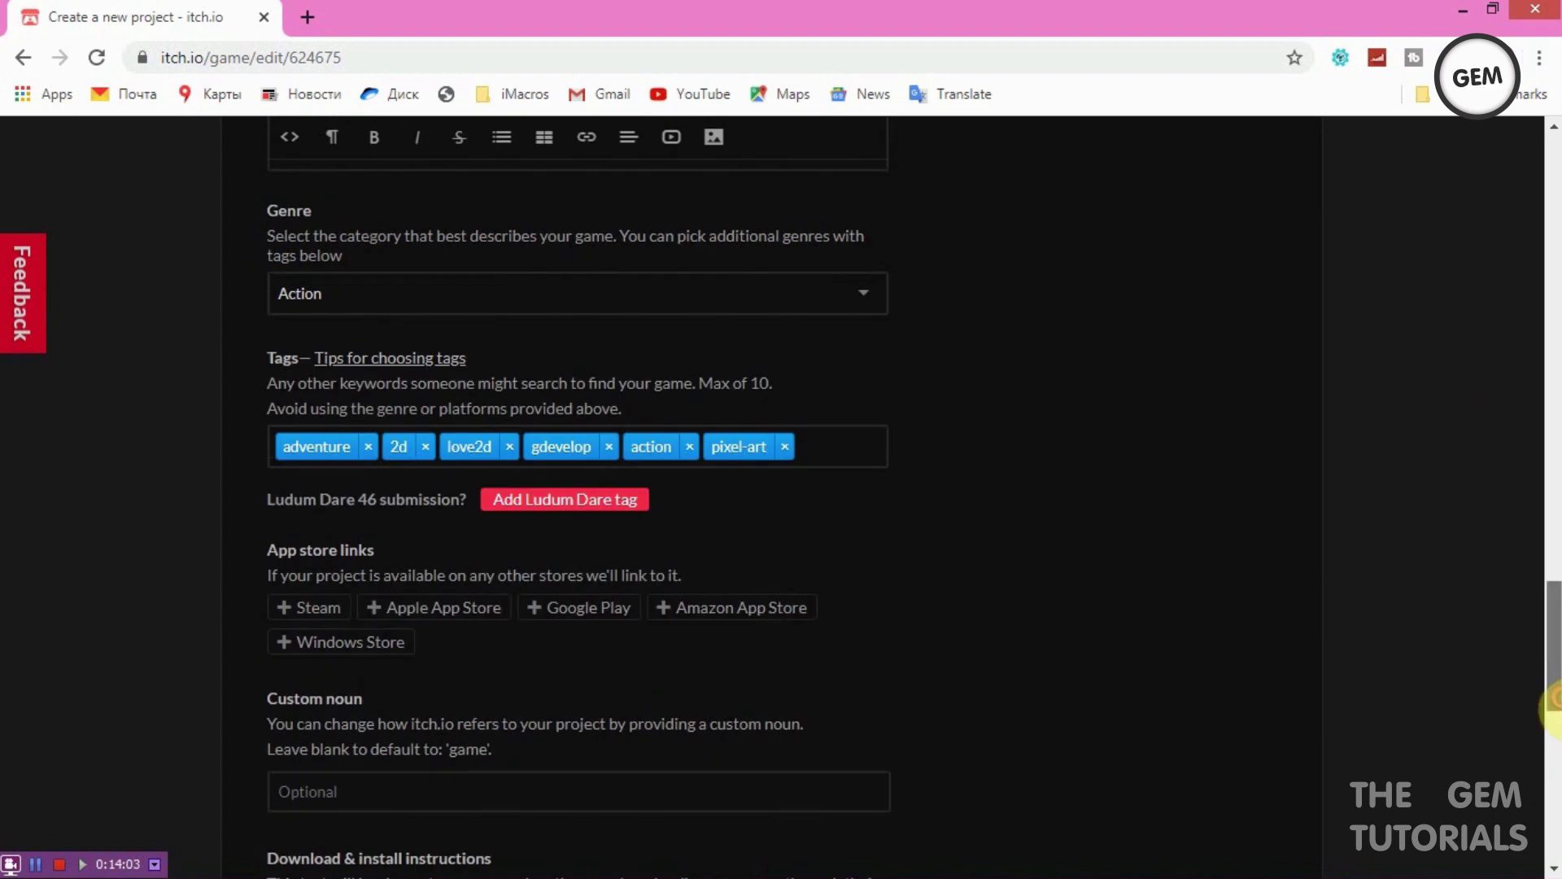
pyautogui.click(1553, 724)
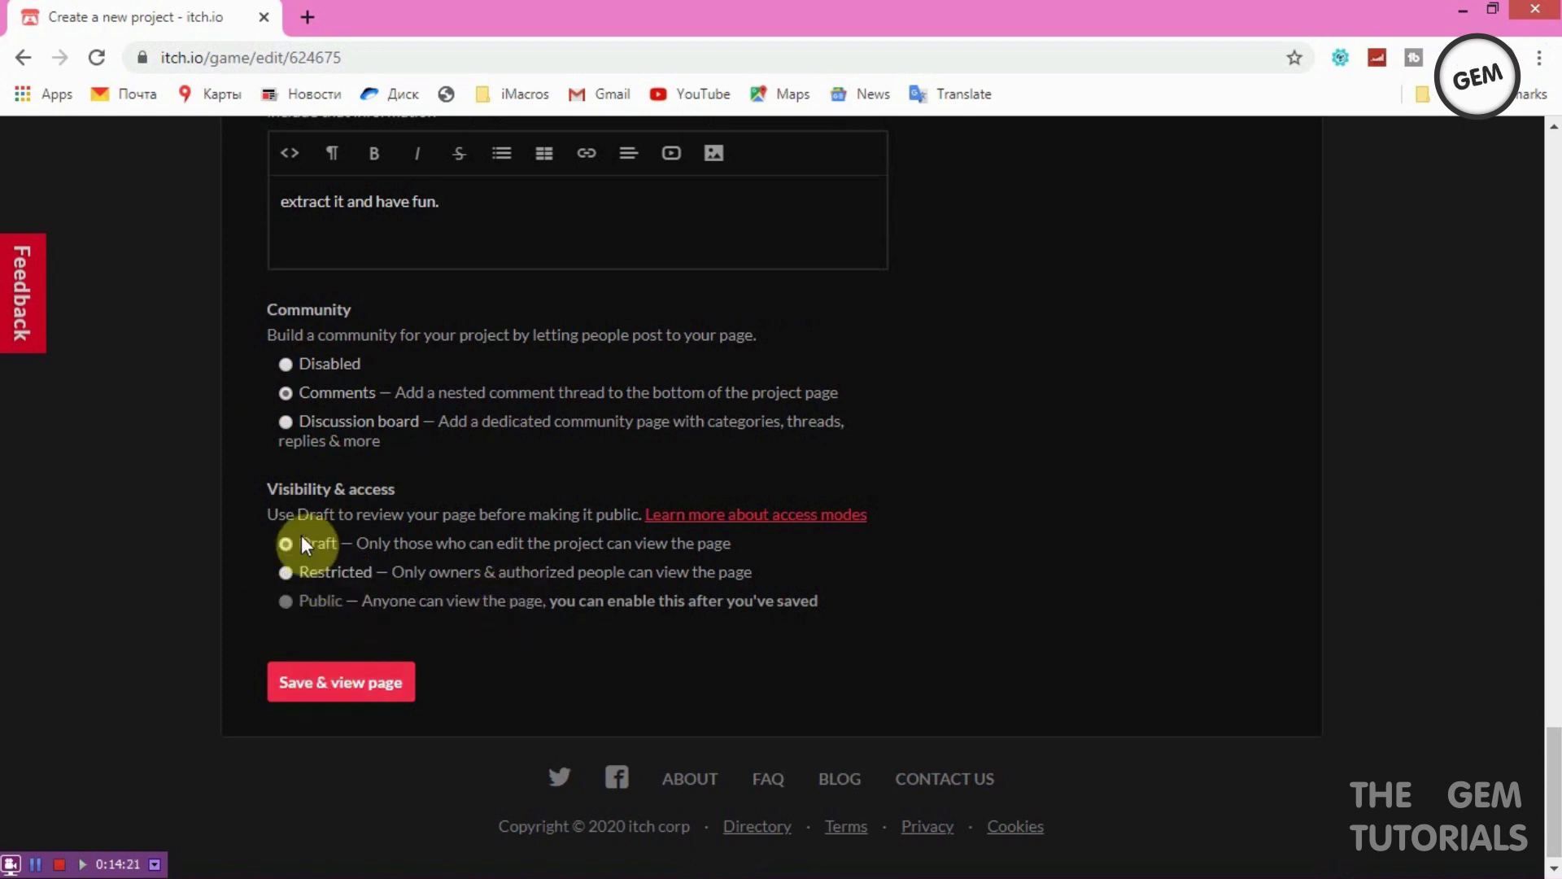
pyautogui.moveTo(1554, 724); pyautogui.dragTo(1554, 195)
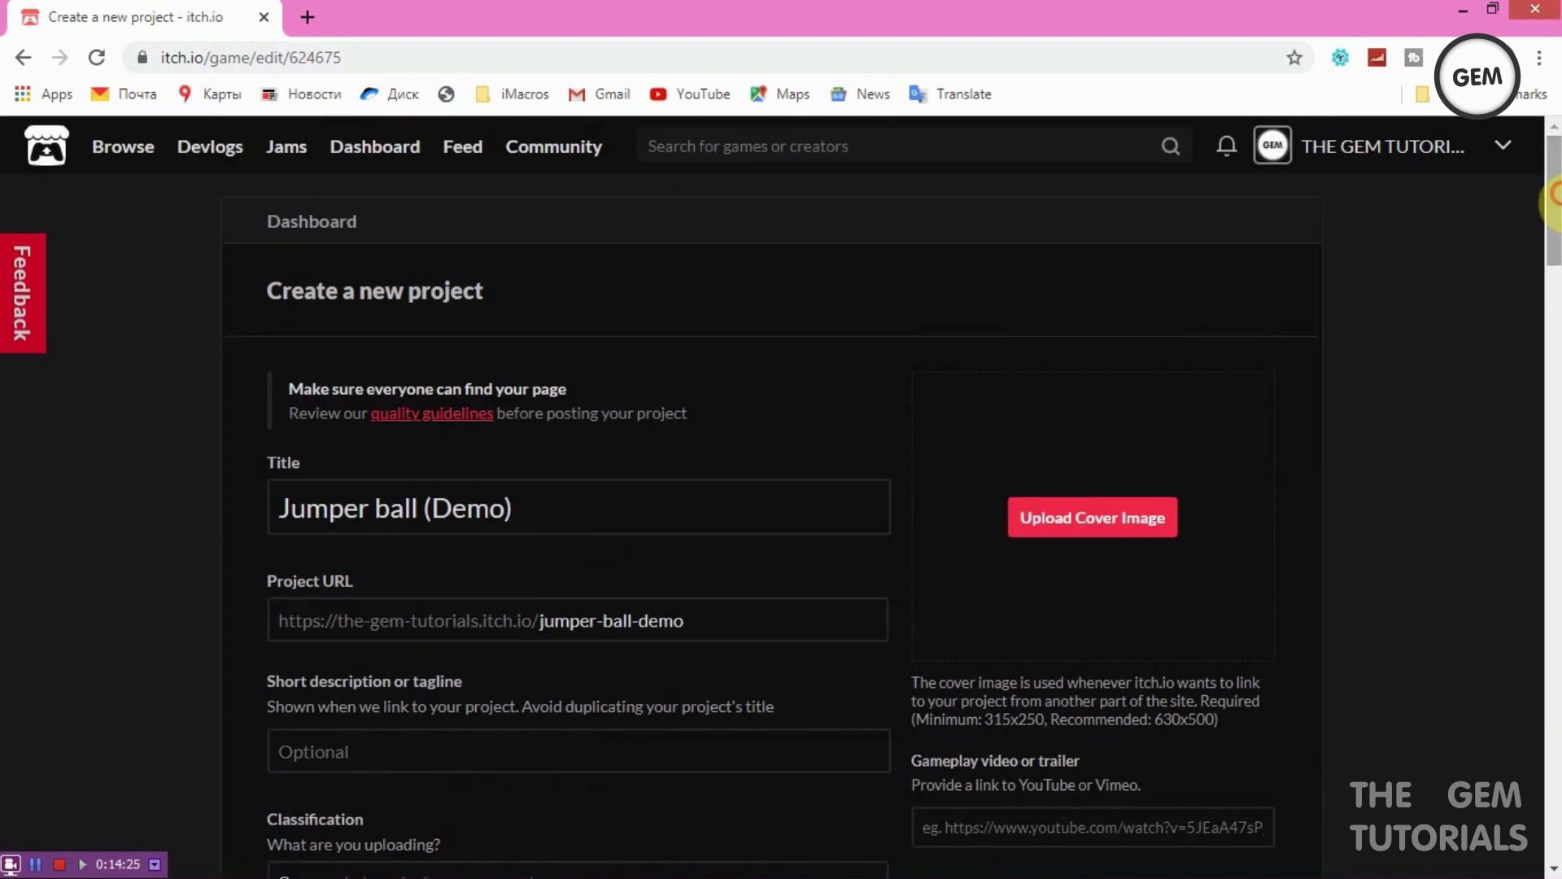
pyautogui.scroll(-2, 1554, 195)
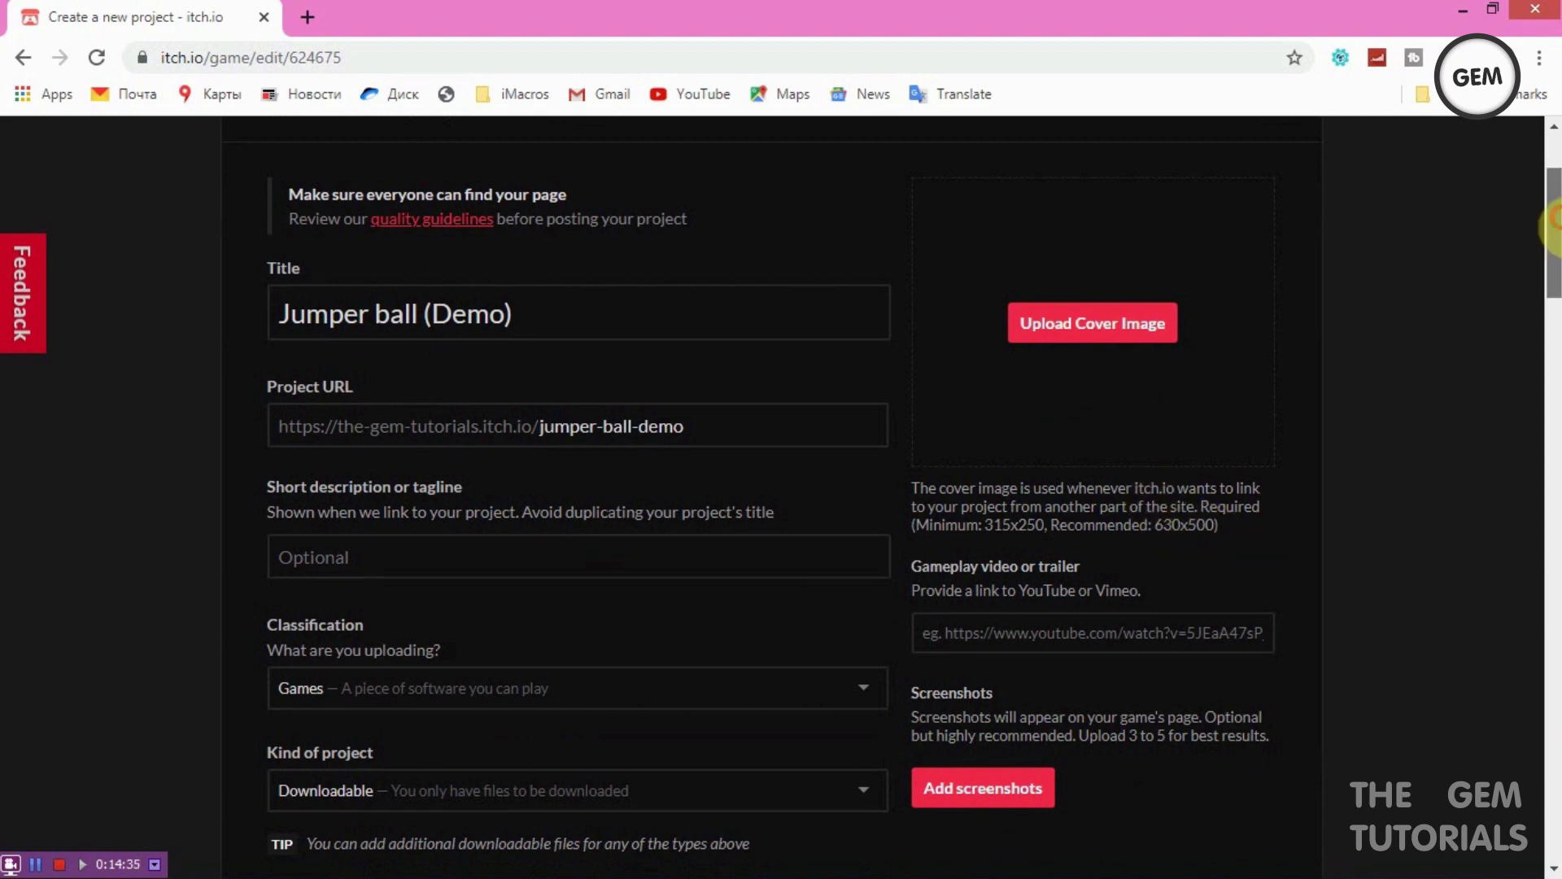
pyautogui.scroll(-1, 1552, 234)
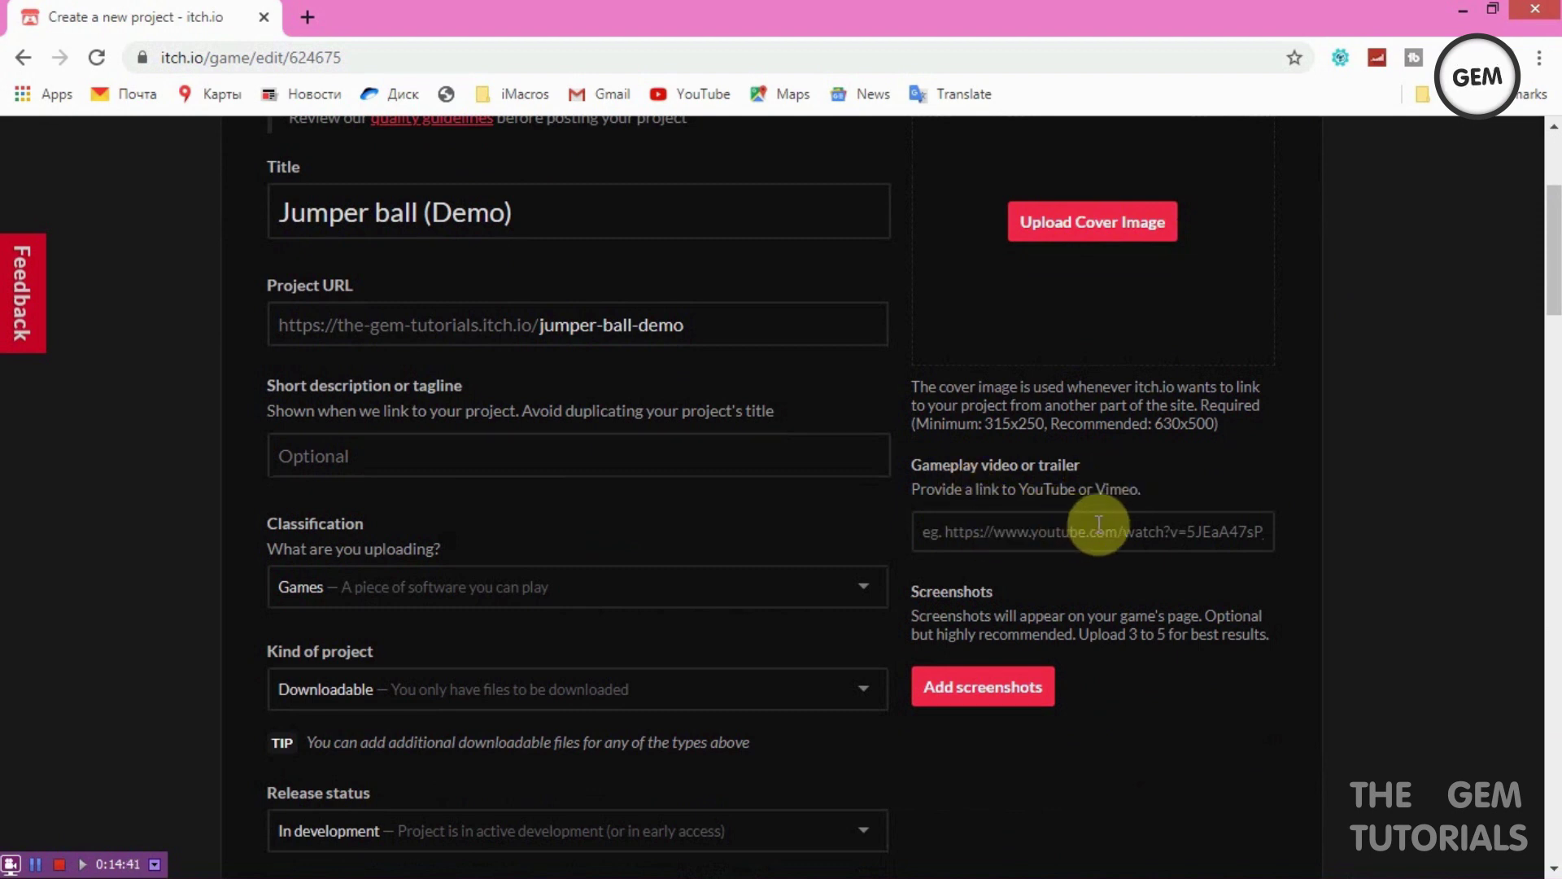
pyautogui.click(1137, 527)
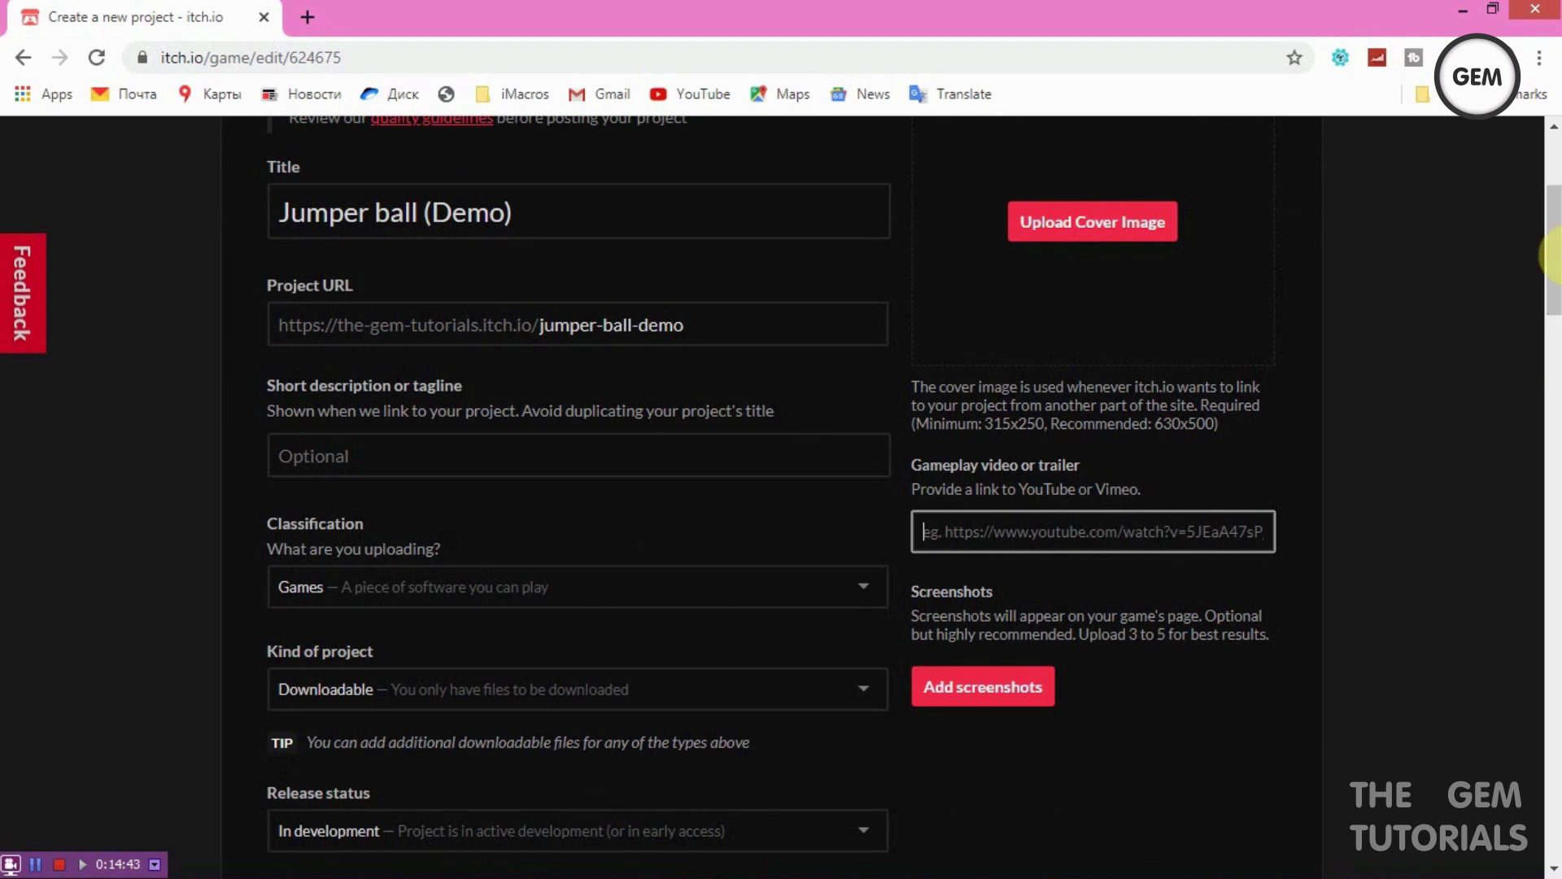
# Step: Add the images 2 and 3 from the jumperball folder on the desktop as screenshots of the game
pyautogui.scroll(-2, 977, 488)
pyautogui.click(1009, 574)
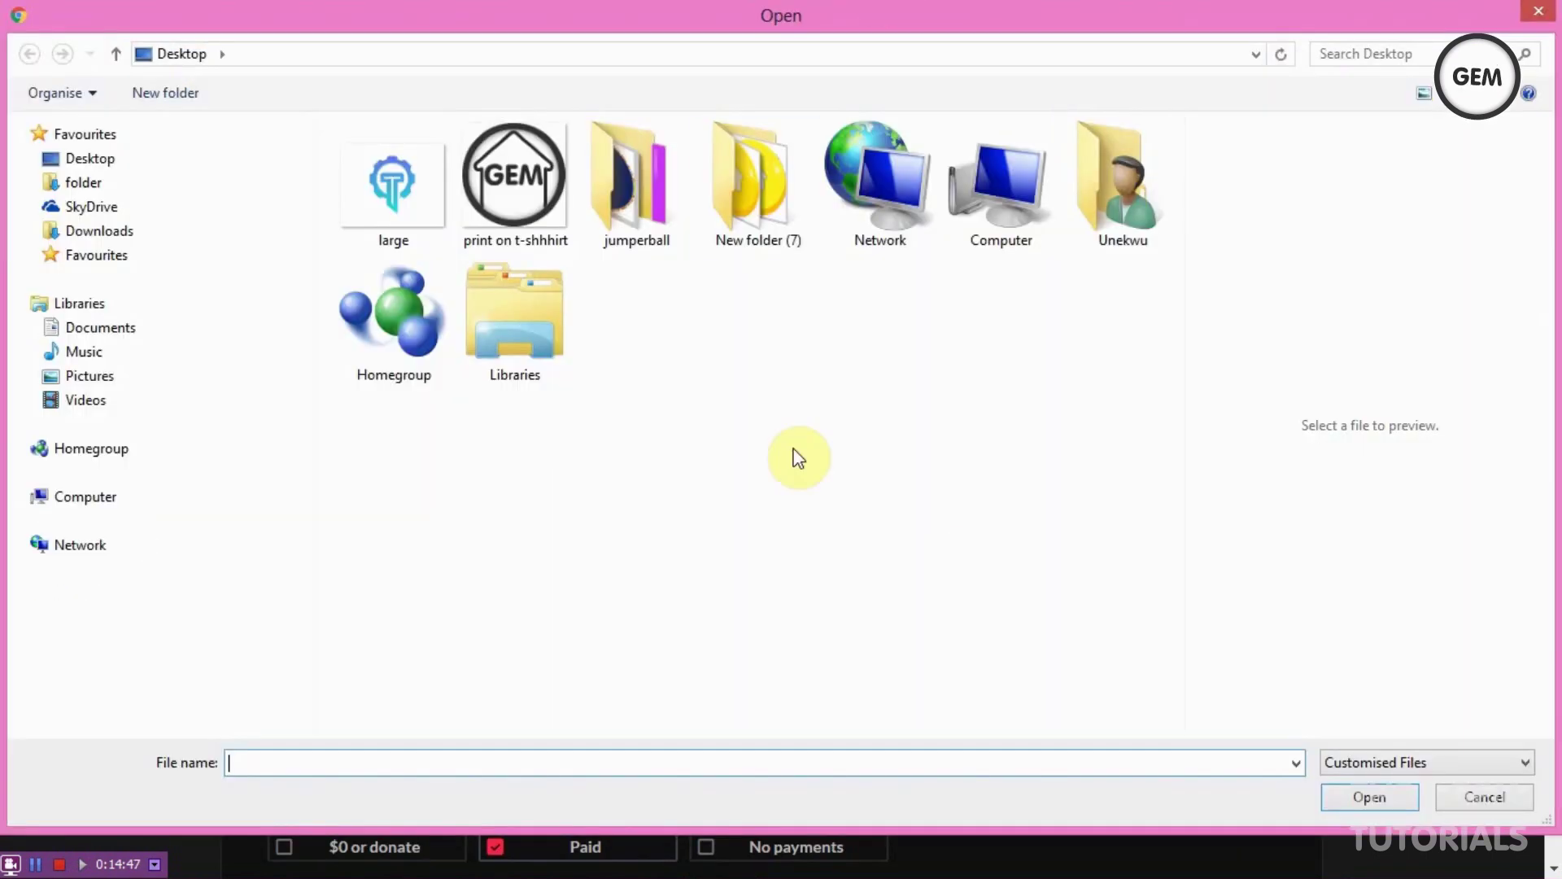
pyautogui.doubleClick(643, 187)
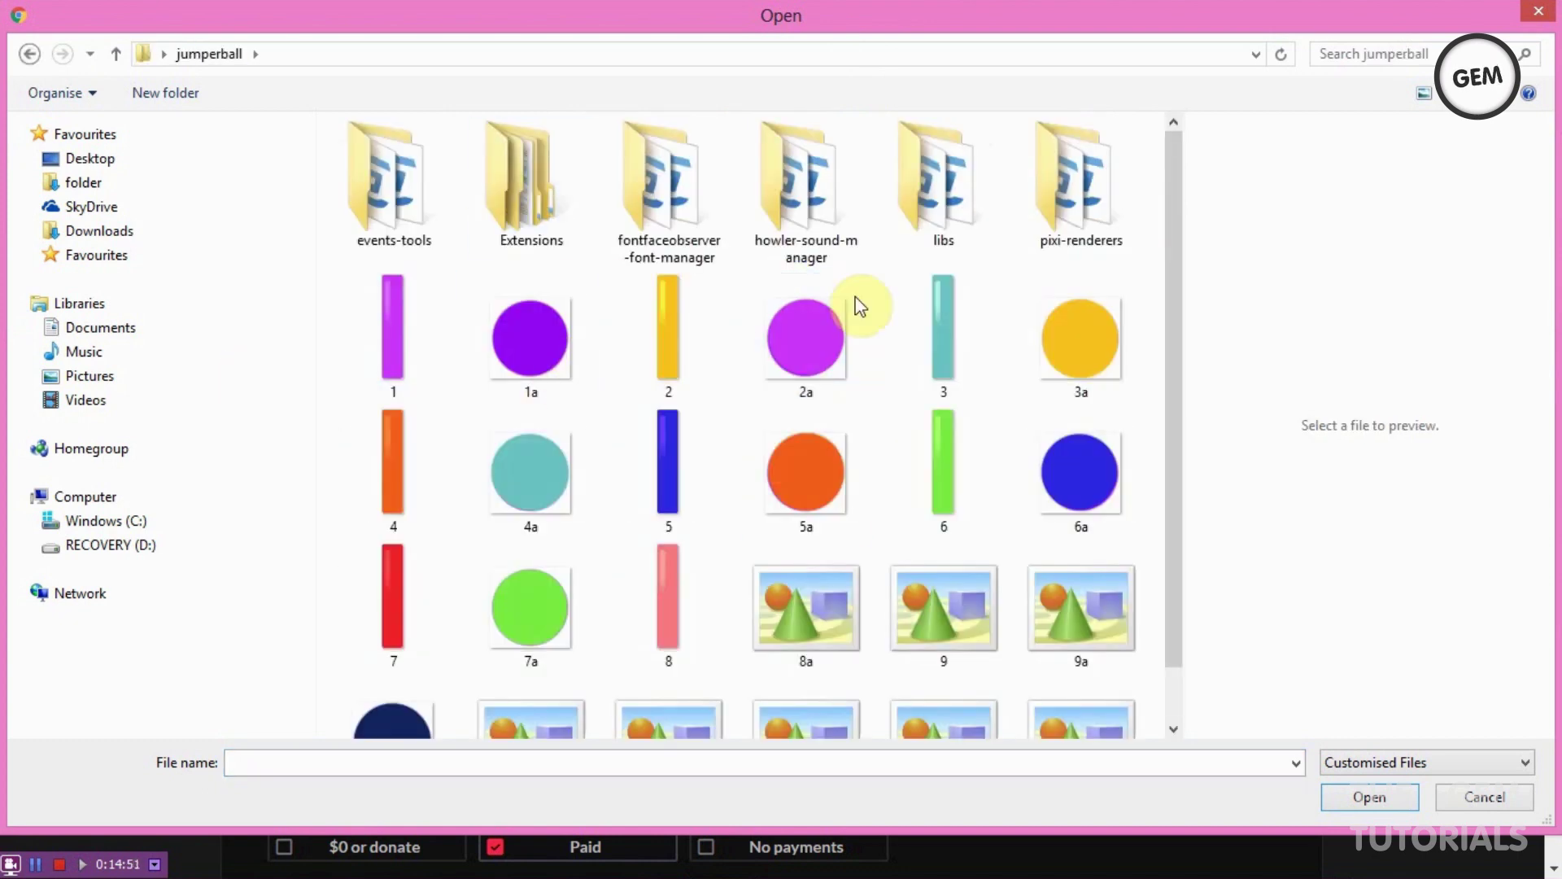
pyautogui.click(690, 327)
pyautogui.doubleClick(685, 317)
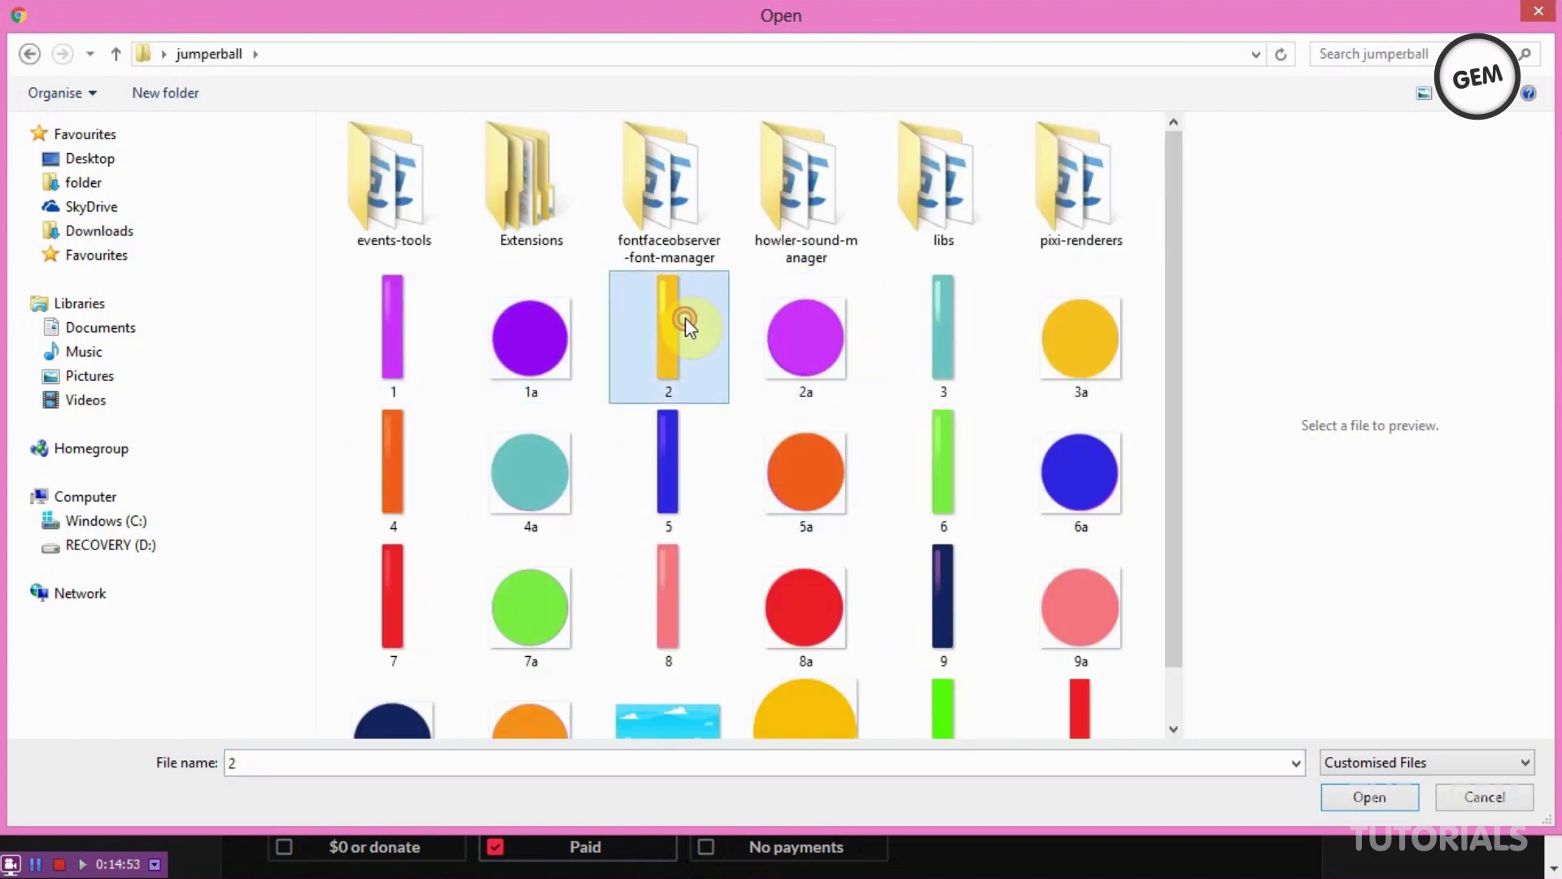
pyautogui.click(991, 593)
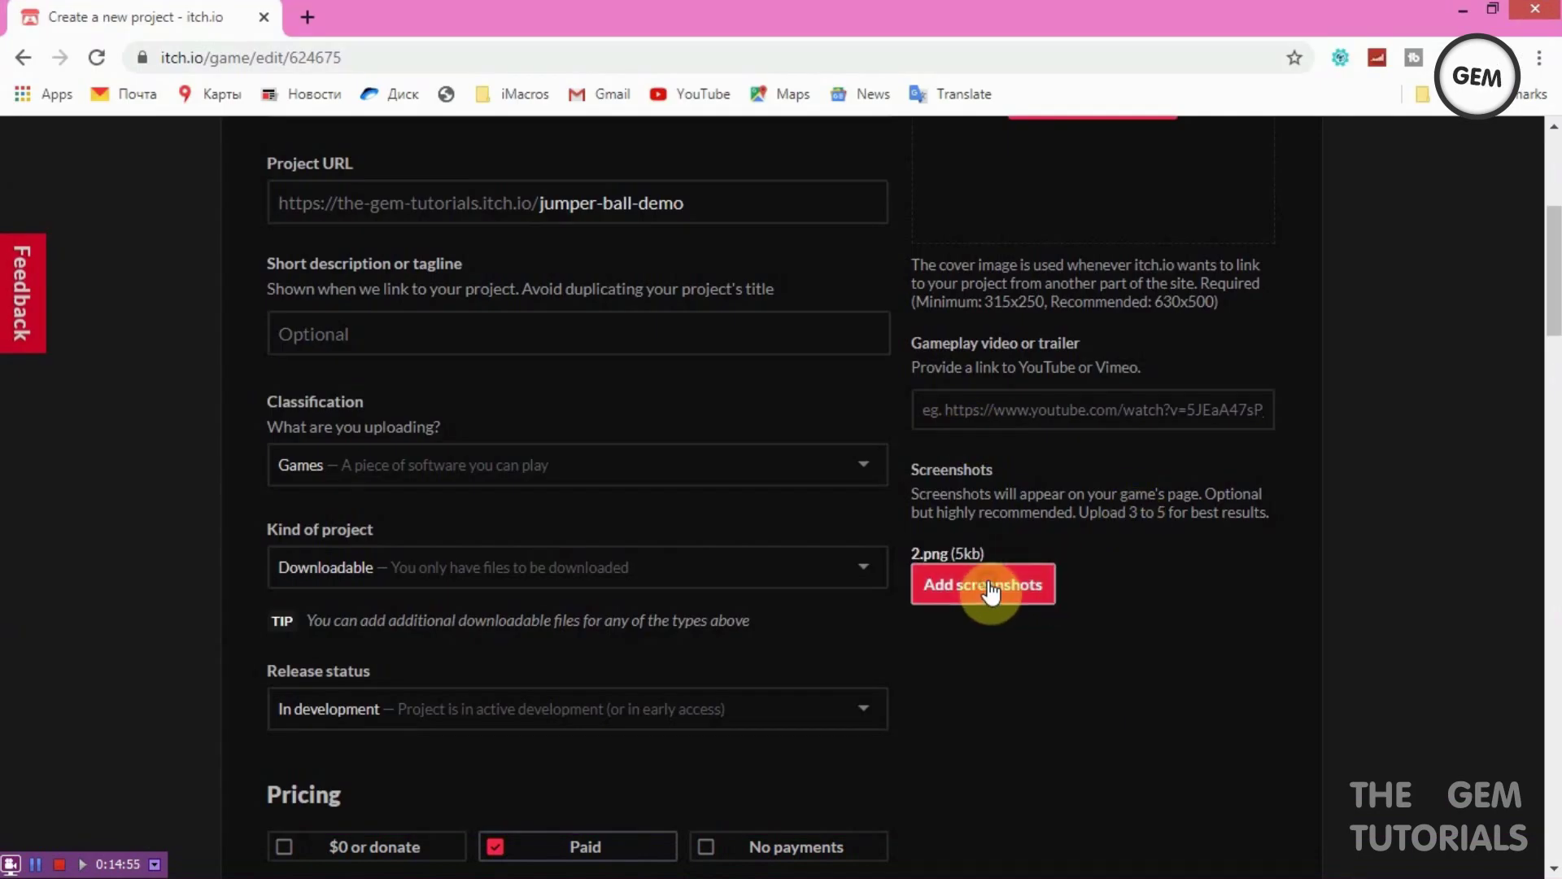
pyautogui.doubleClick(946, 349)
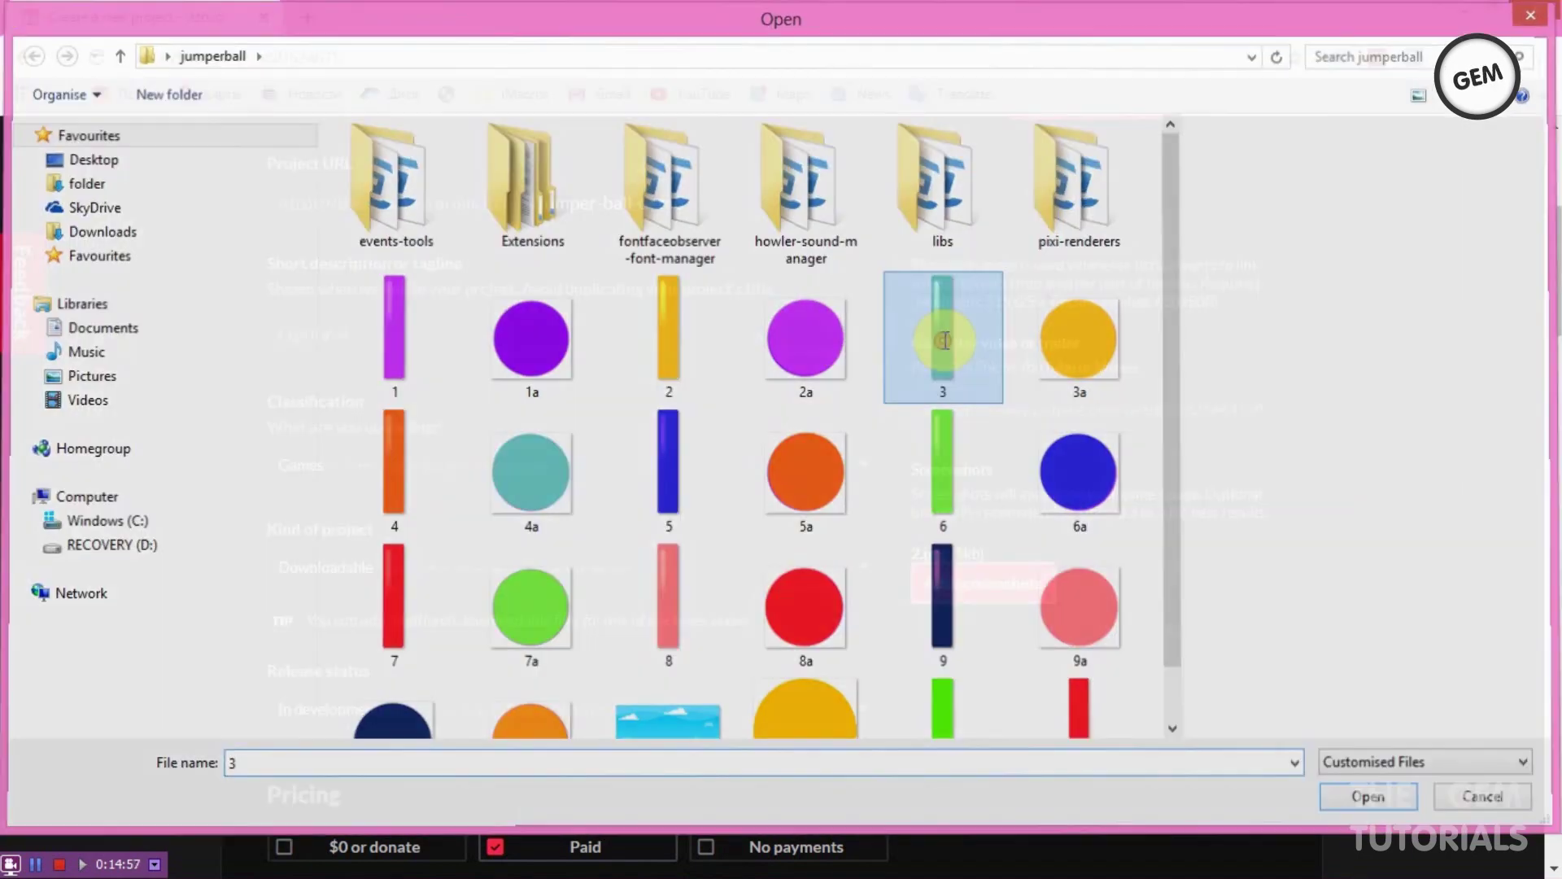
pyautogui.moveTo(1554, 329); pyautogui.dragTo(1554, 744)
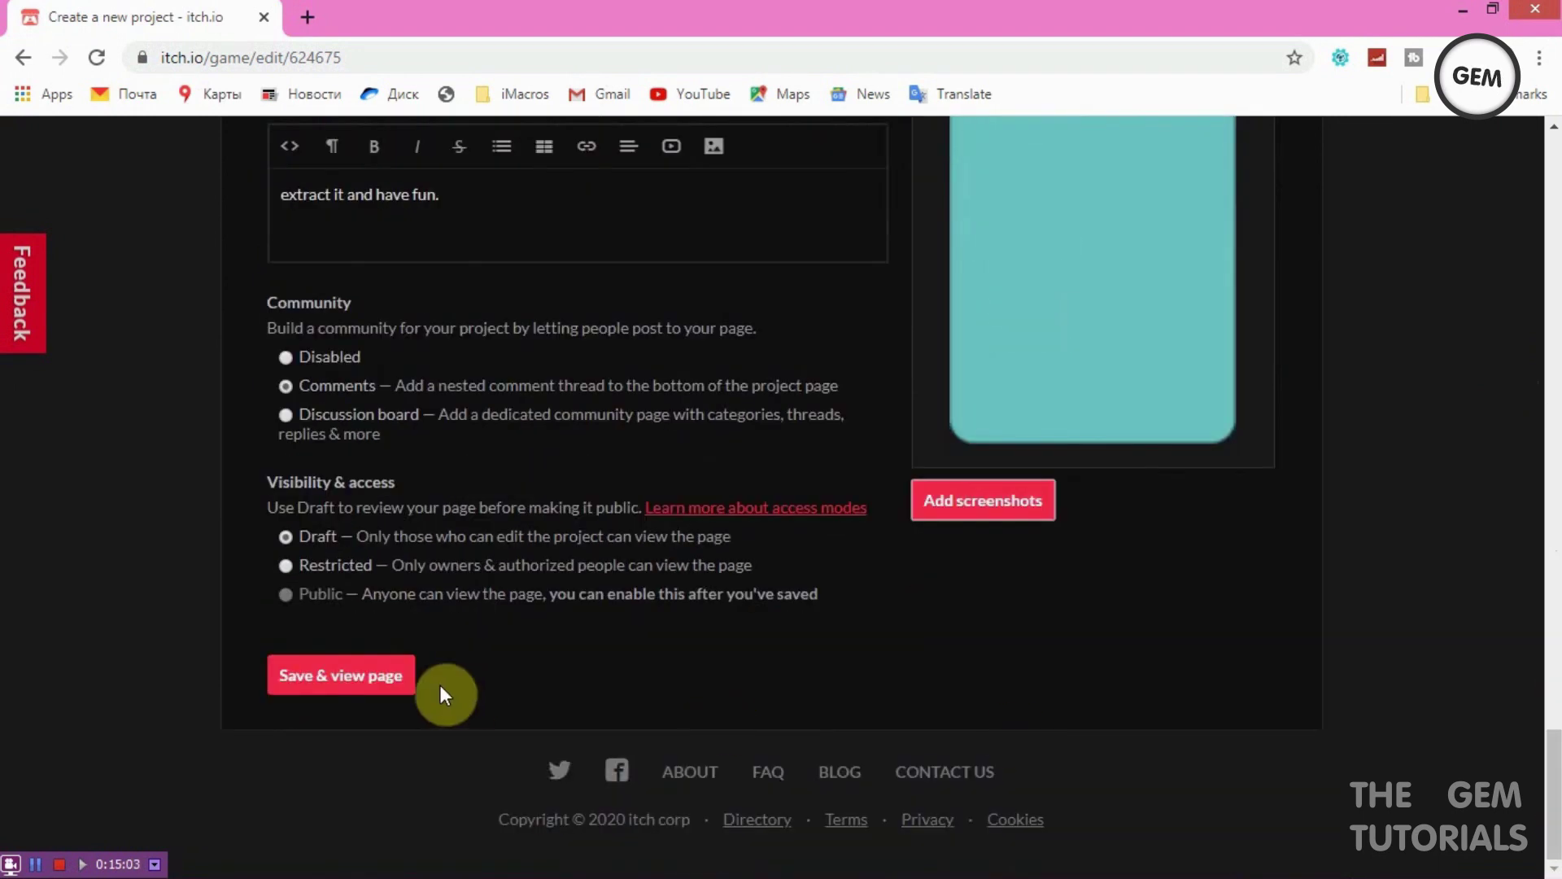
# Step: Save the new project and look over its draft page
pyautogui.click(390, 688)
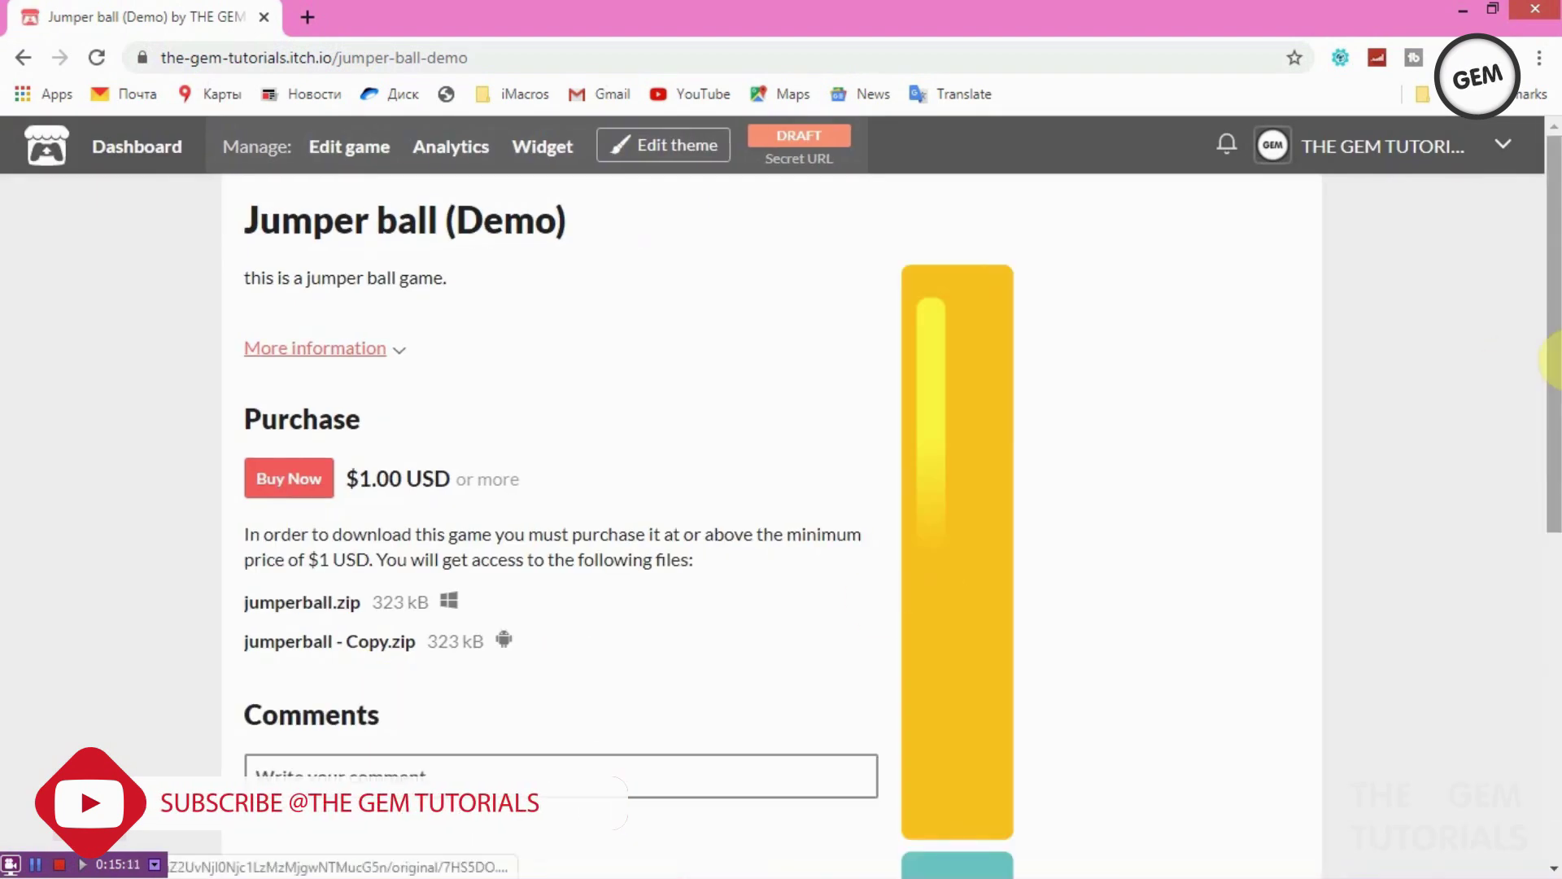
pyautogui.scroll(-2, 1551, 348)
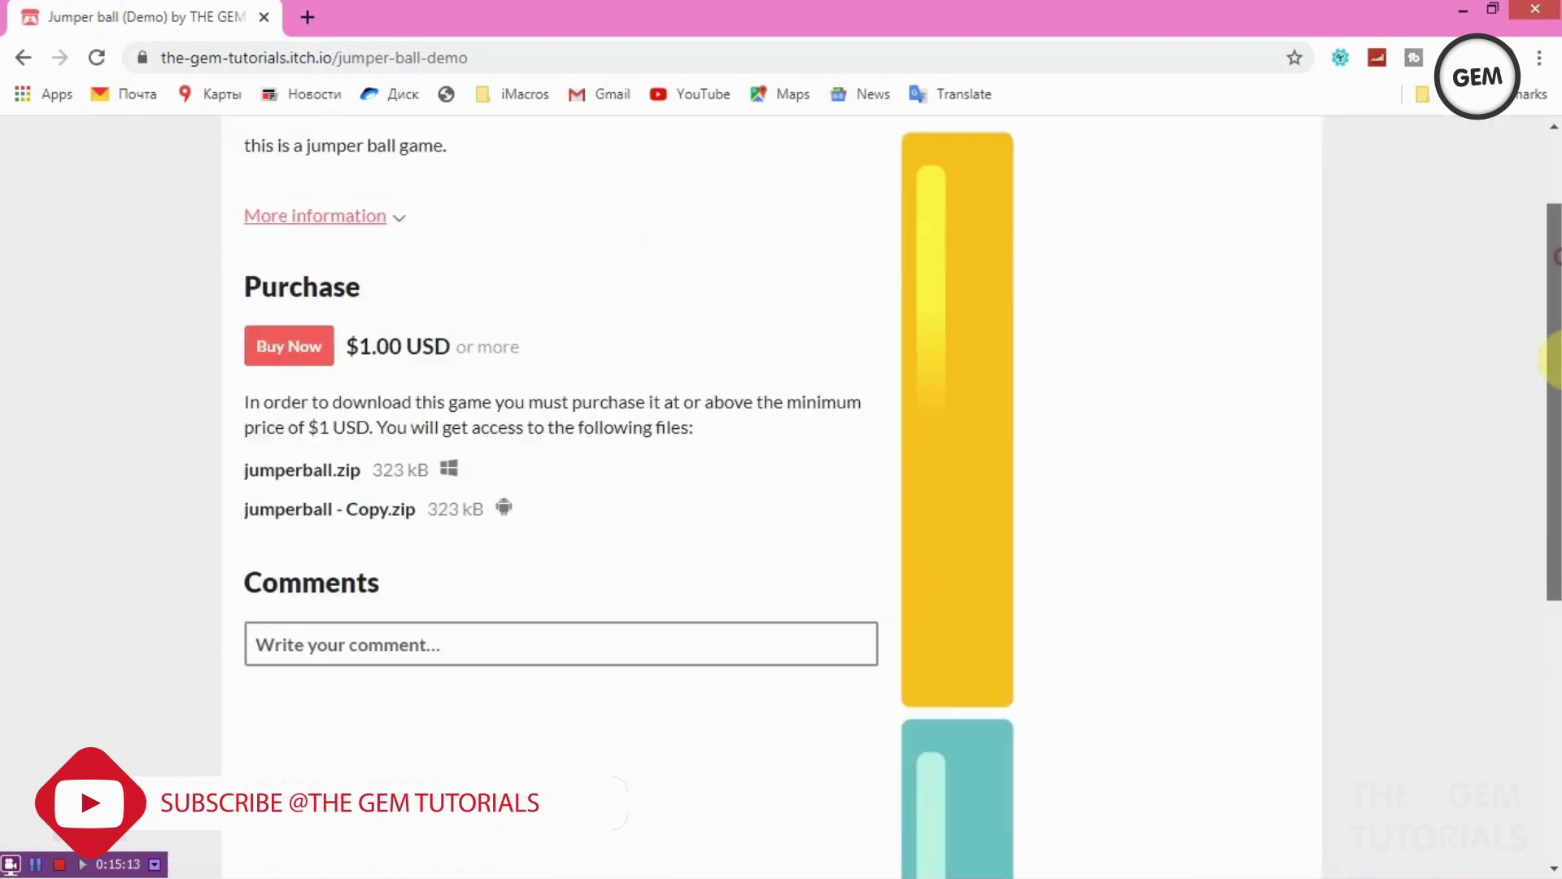
pyautogui.scroll(3, 1544, 227)
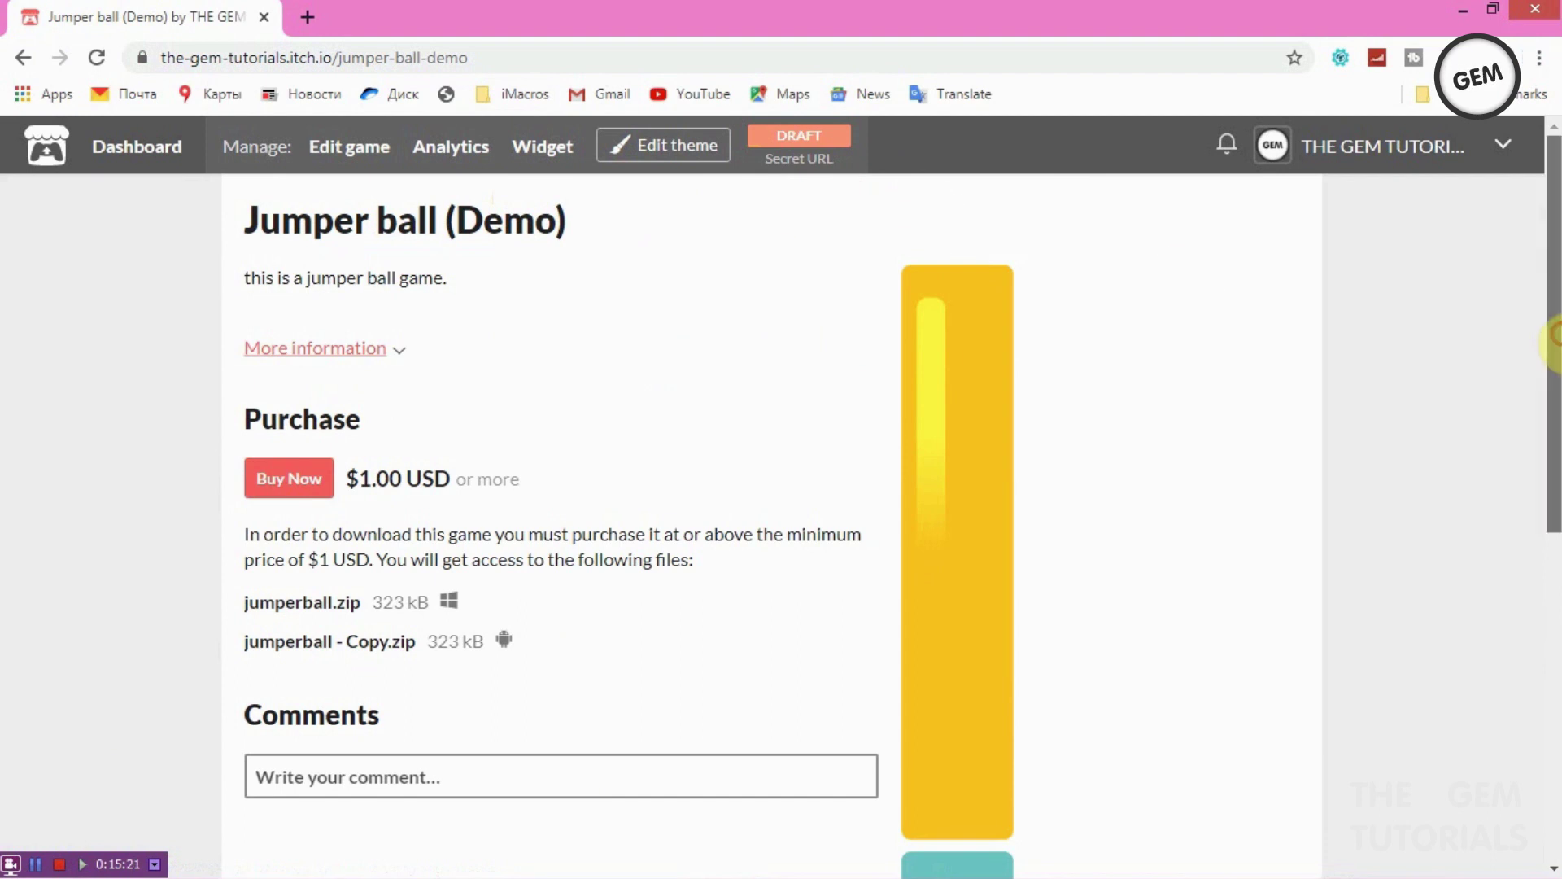
pyautogui.scroll(-1, 246, 471)
# Step: Check the purchase dialog, the enlarged screenshot viewer and the comments section of the draft page
pyautogui.click(263, 446)
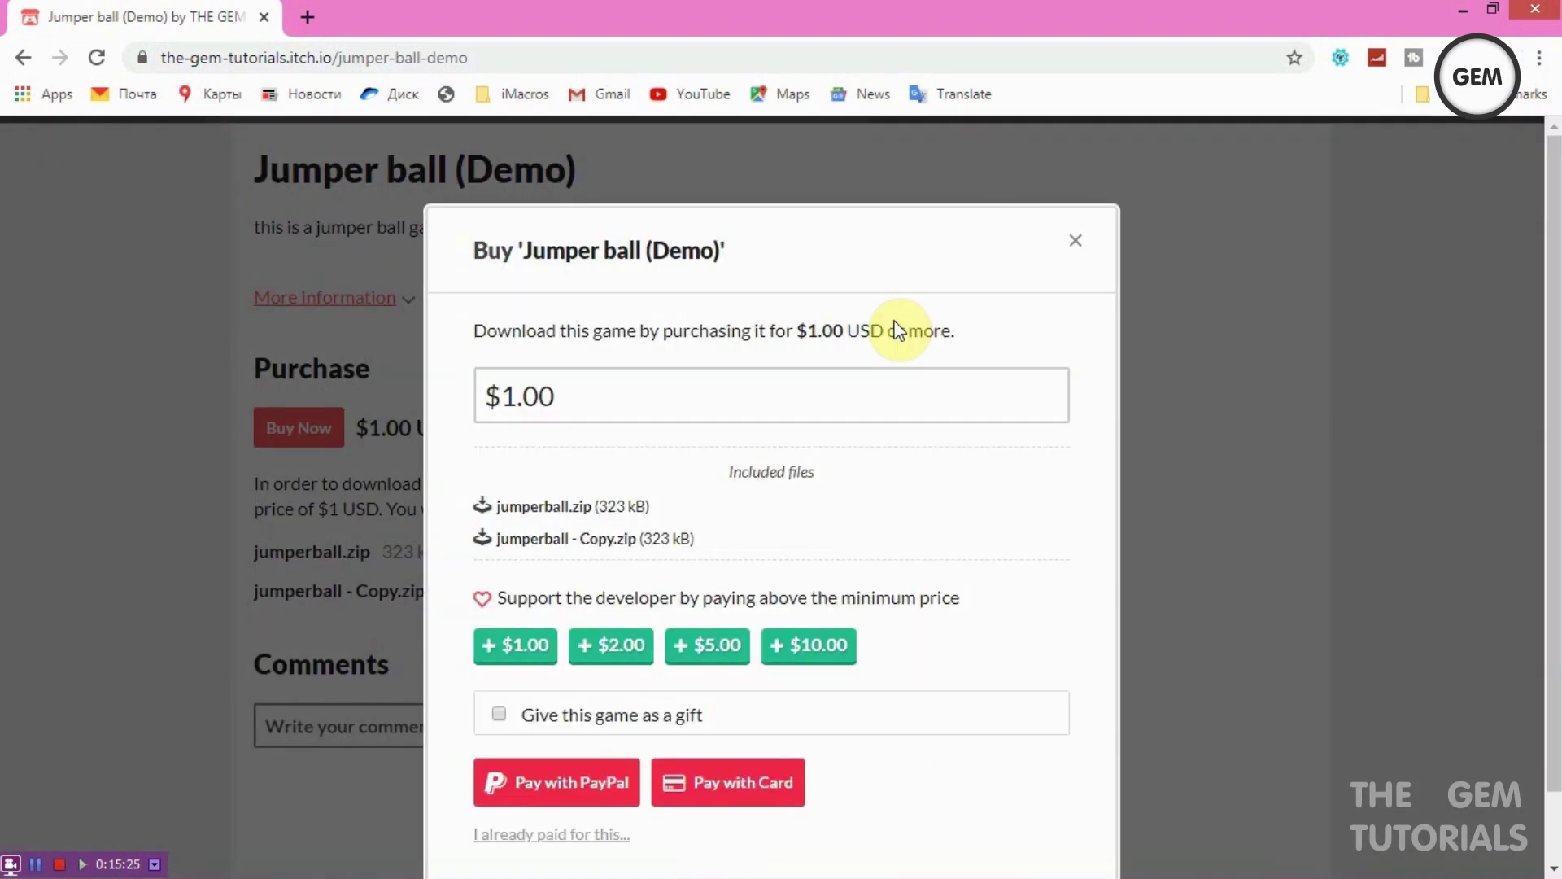
pyautogui.click(1072, 248)
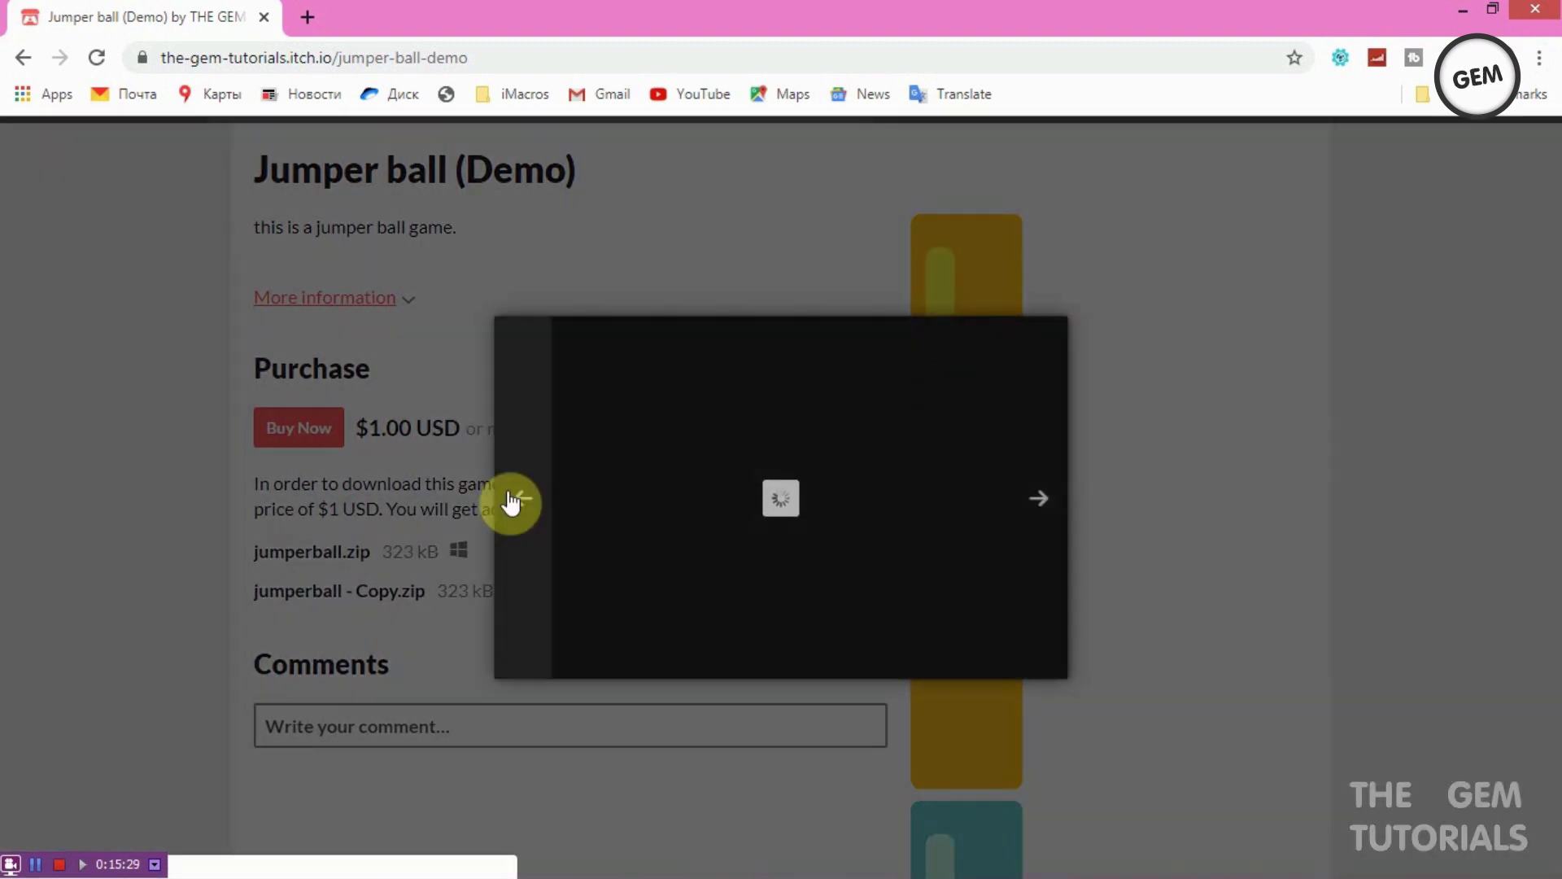
pyautogui.click(1247, 492)
pyautogui.moveTo(1550, 295); pyautogui.dragTo(1554, 317)
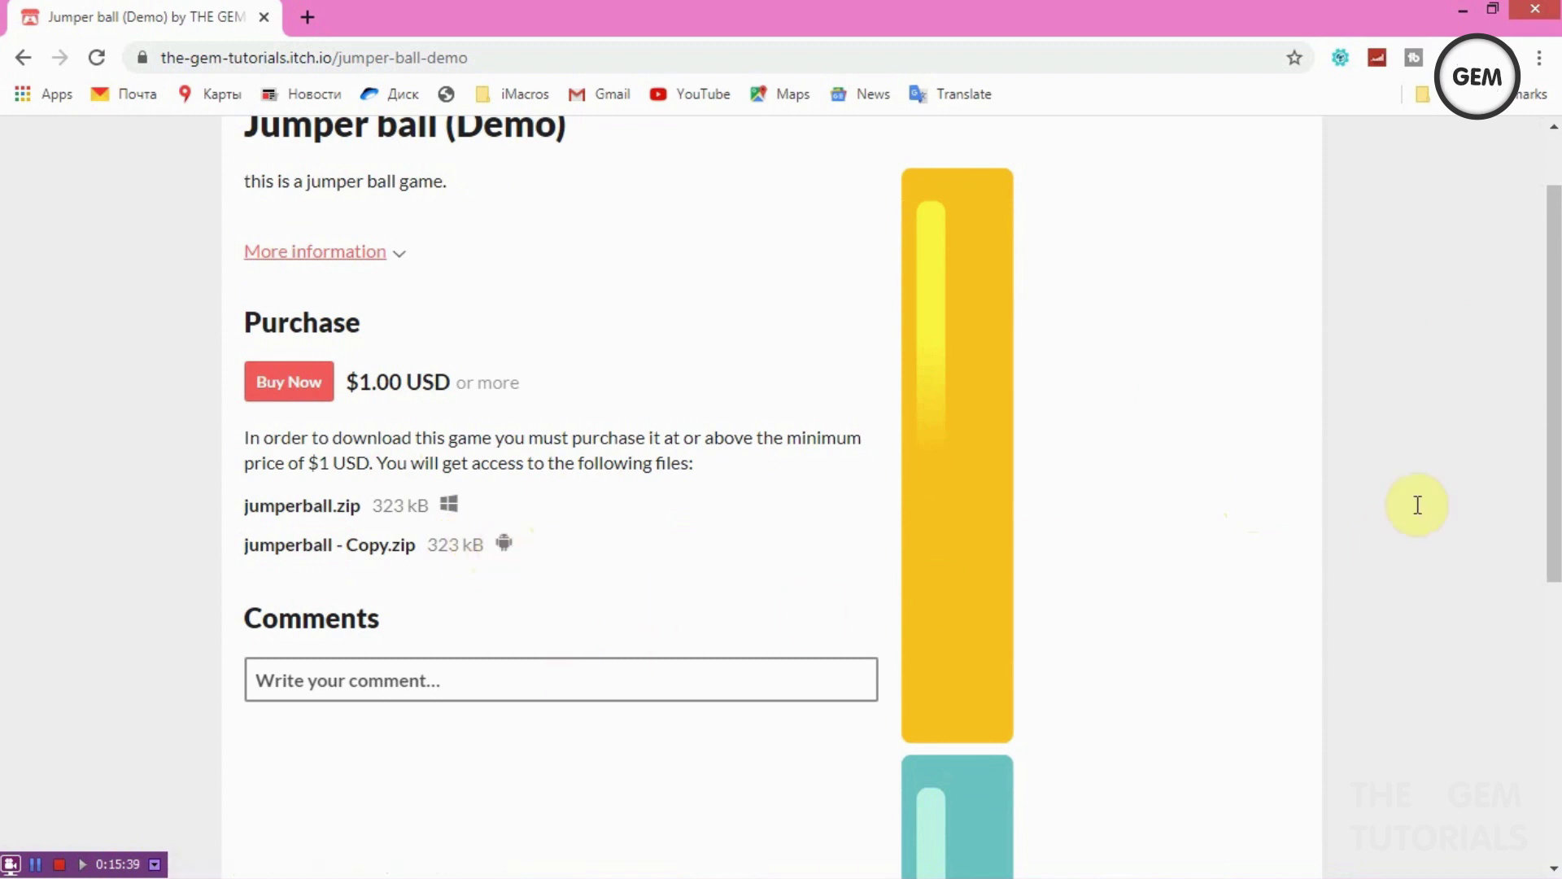
pyautogui.moveTo(1551, 374); pyautogui.dragTo(1552, 600)
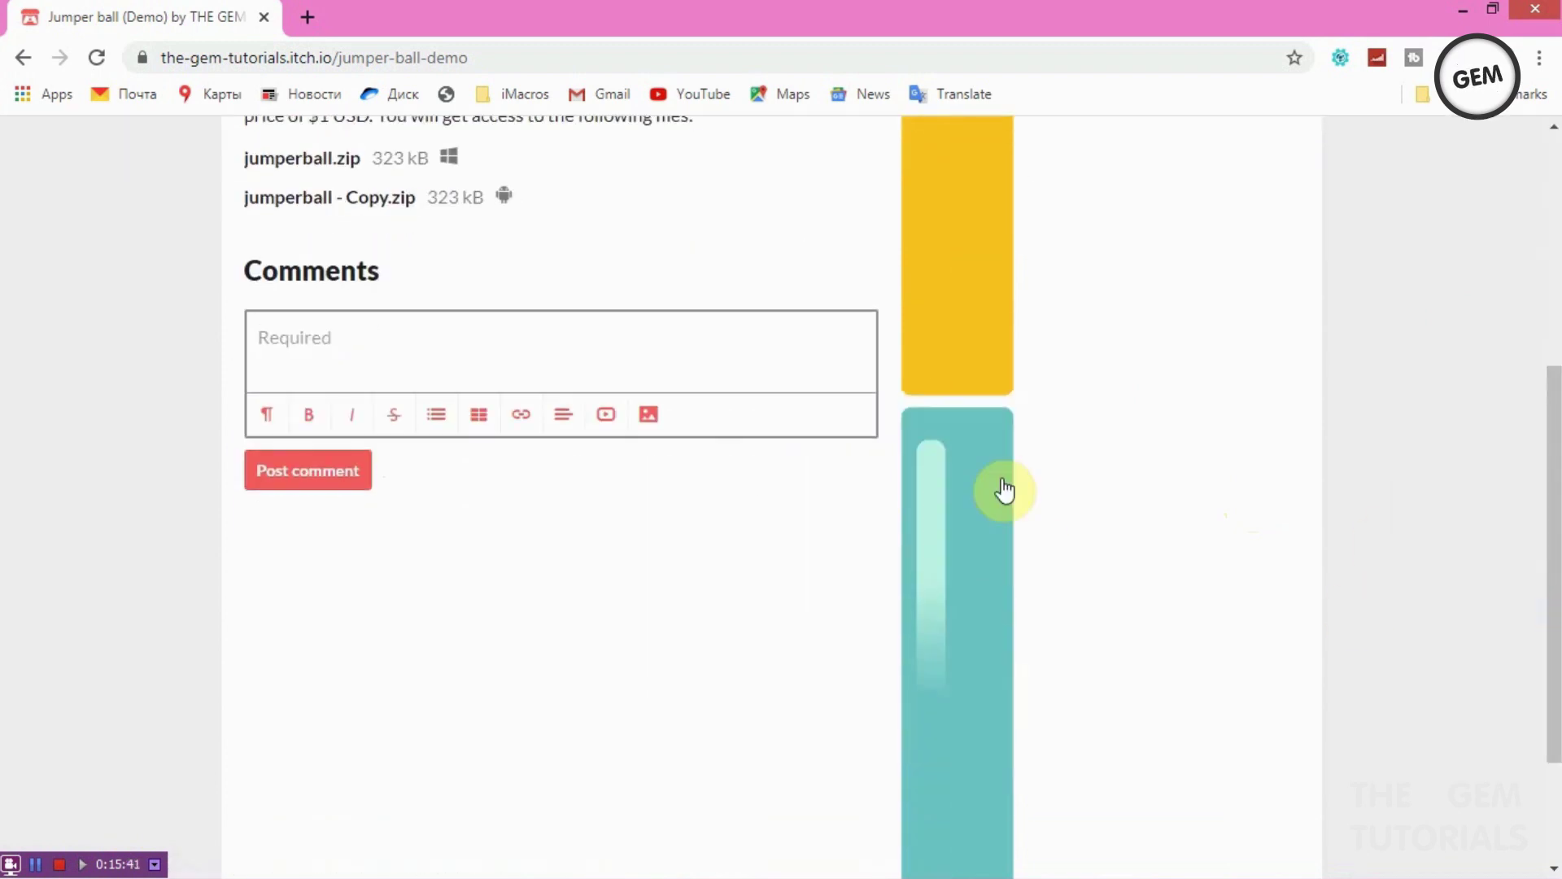
pyautogui.moveTo(1554, 488); pyautogui.dragTo(1554, 114)
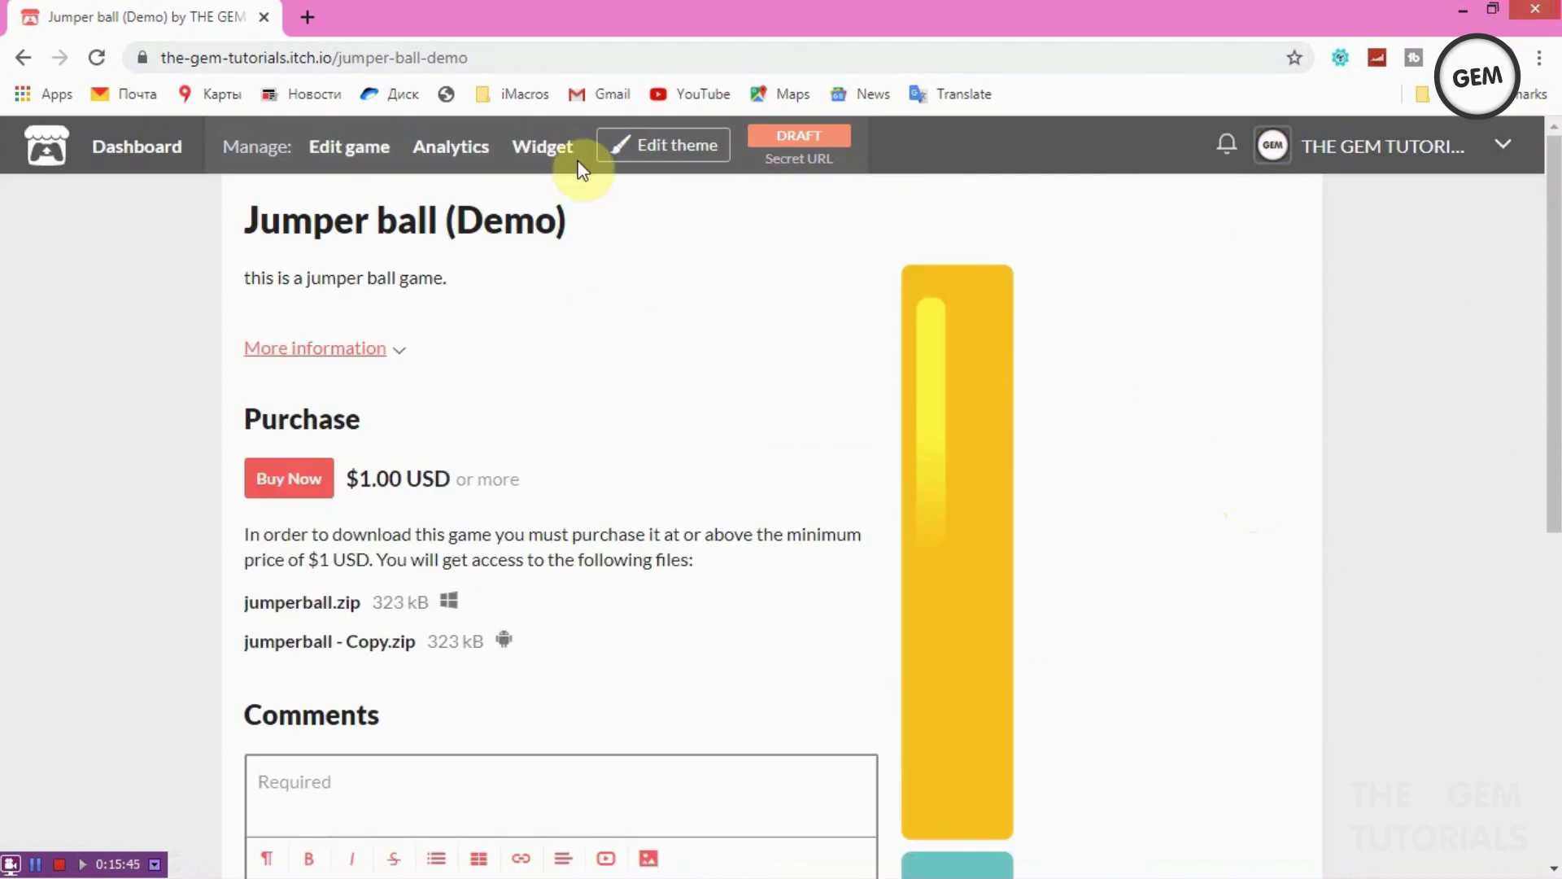
# Step: Reopen the game for editing and change the kind of project to HTML
pyautogui.click(628, 134)
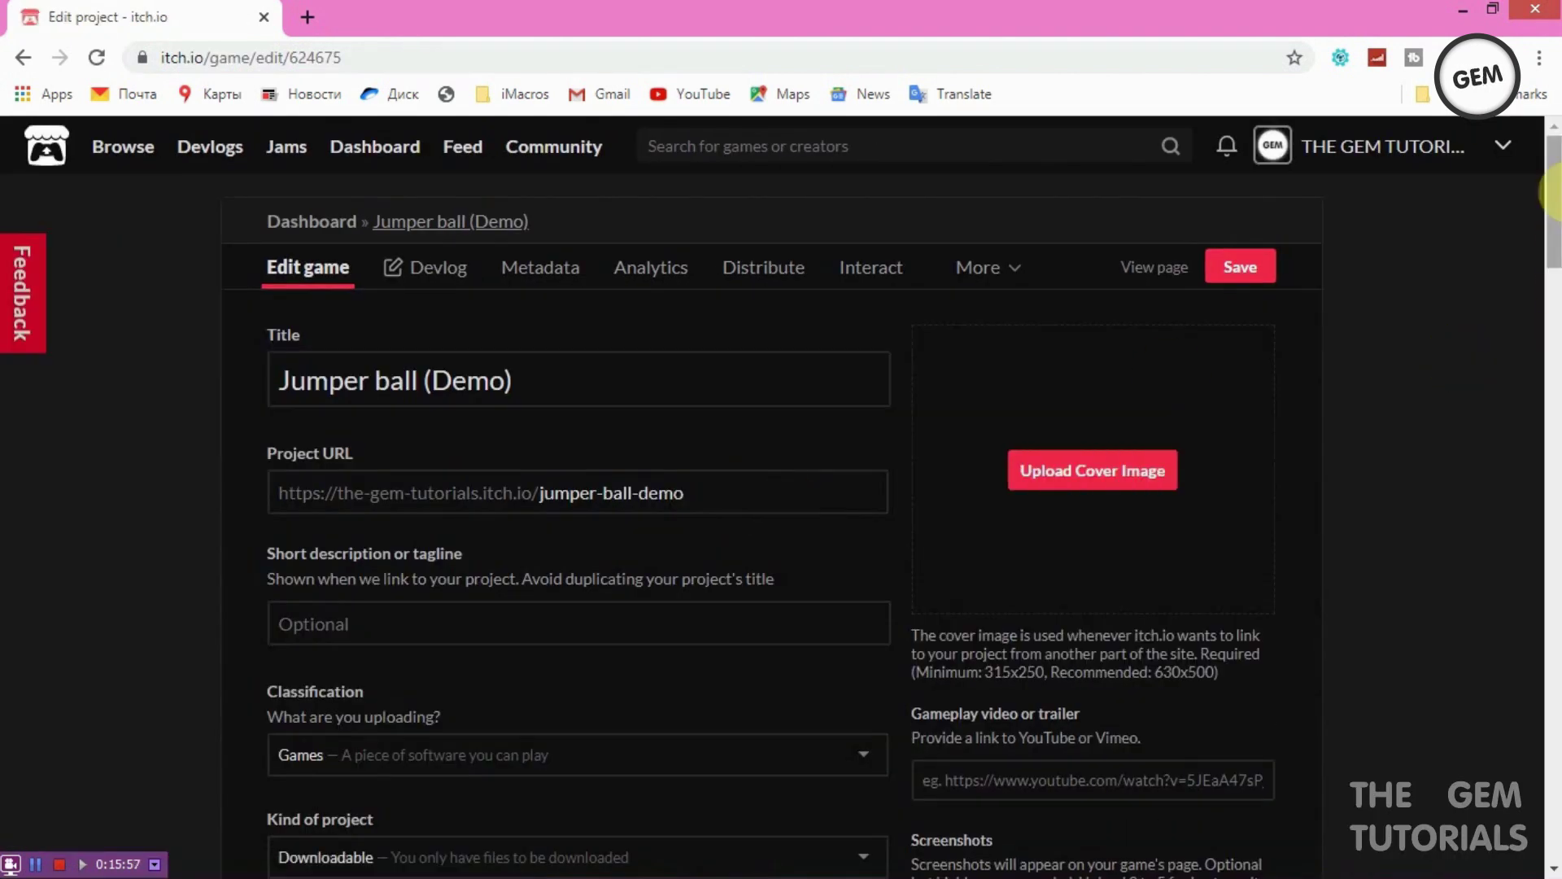
pyautogui.scroll(-4, 1553, 244)
pyautogui.scroll(-2, 1552, 245)
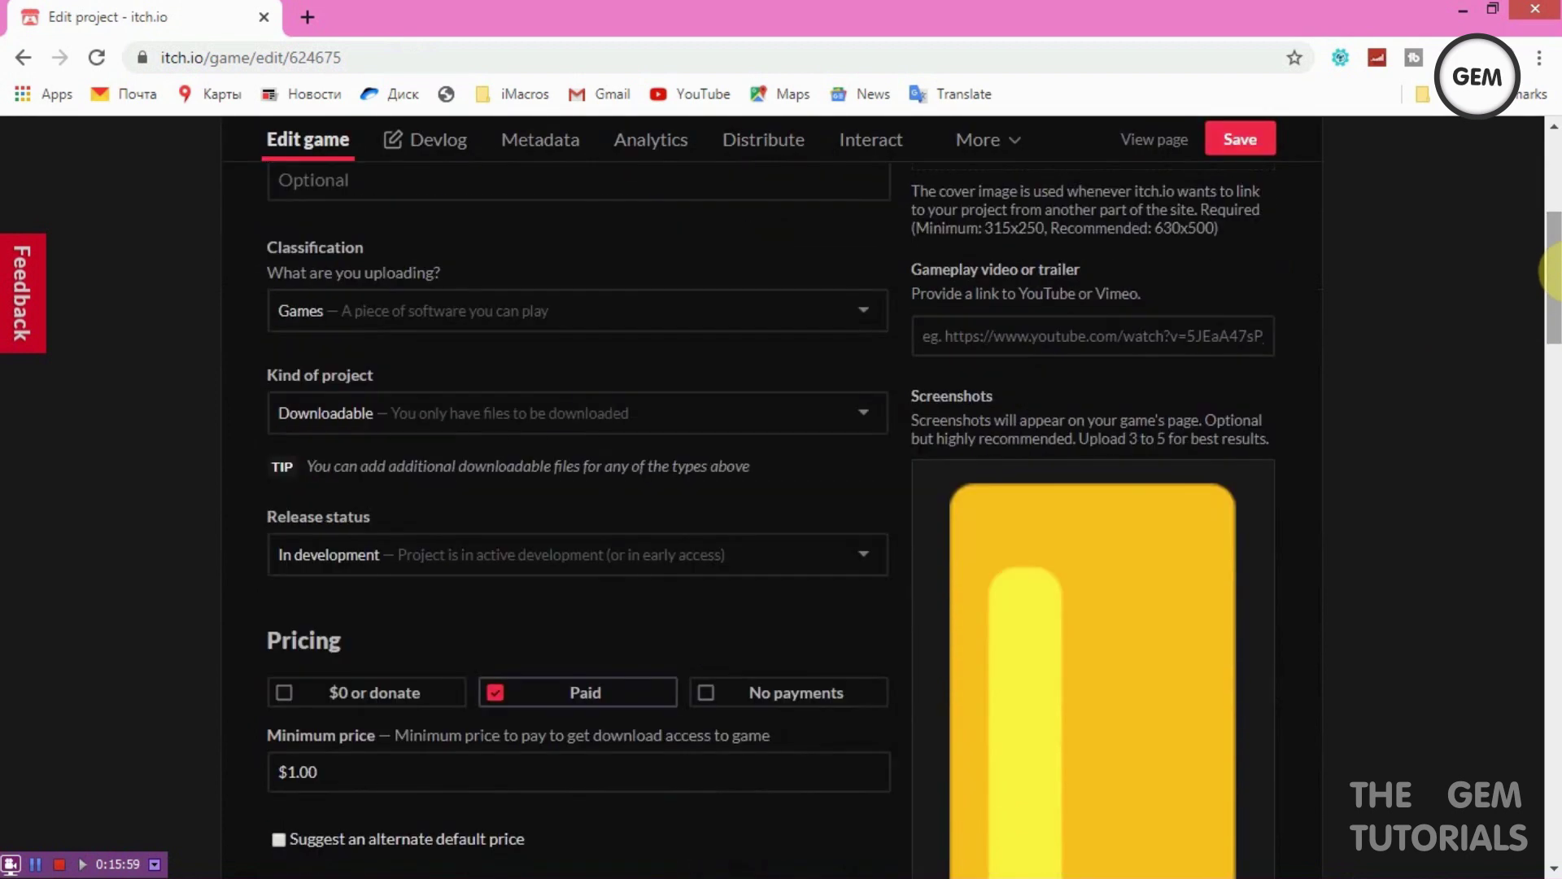
pyautogui.click(657, 319)
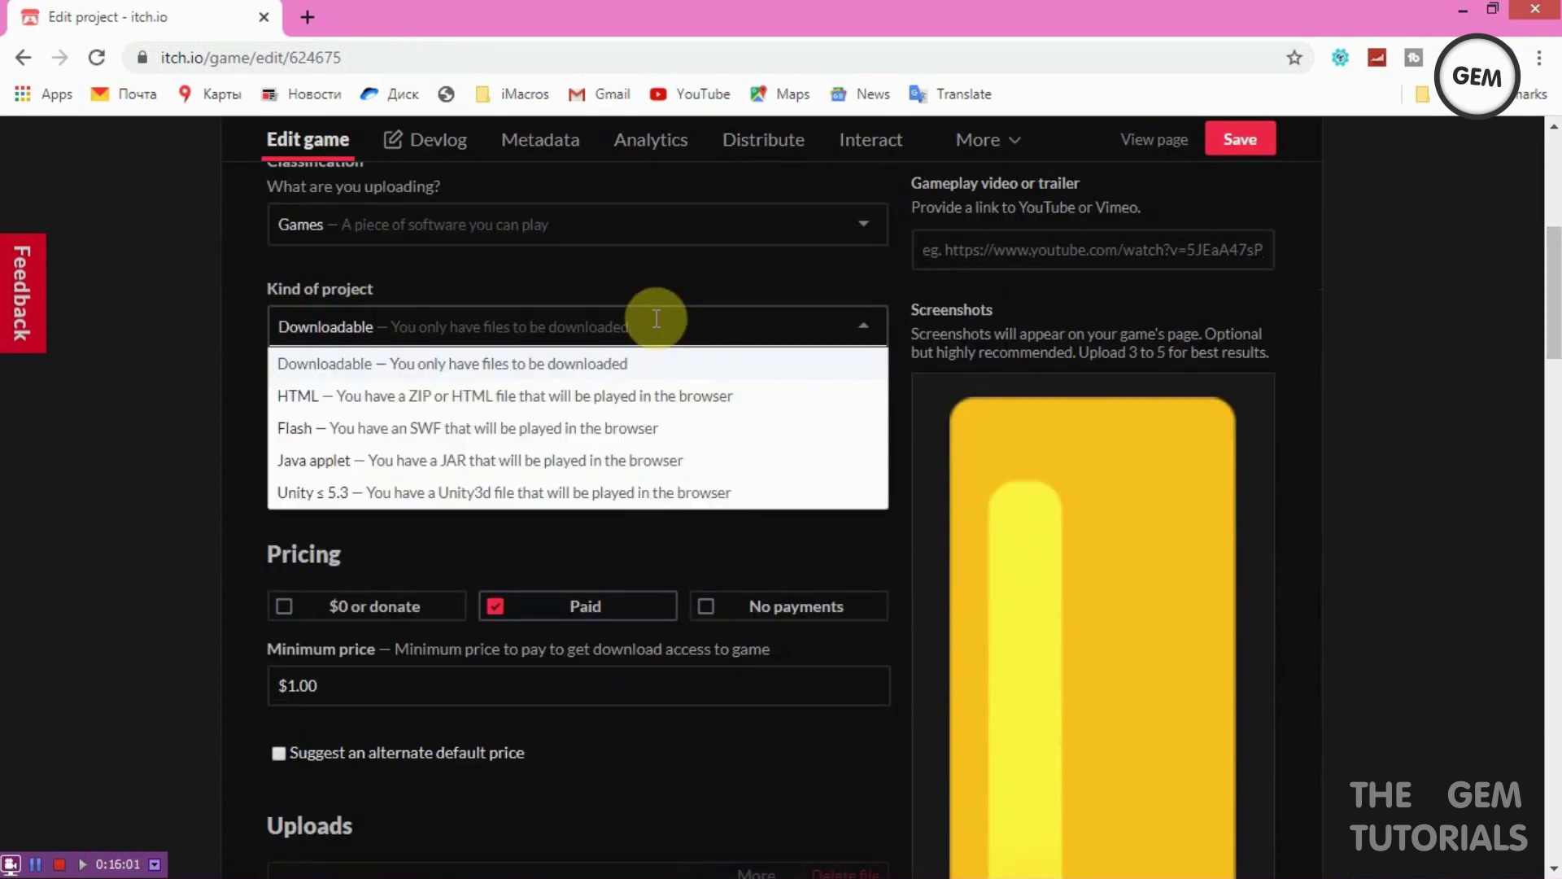
pyautogui.click(544, 393)
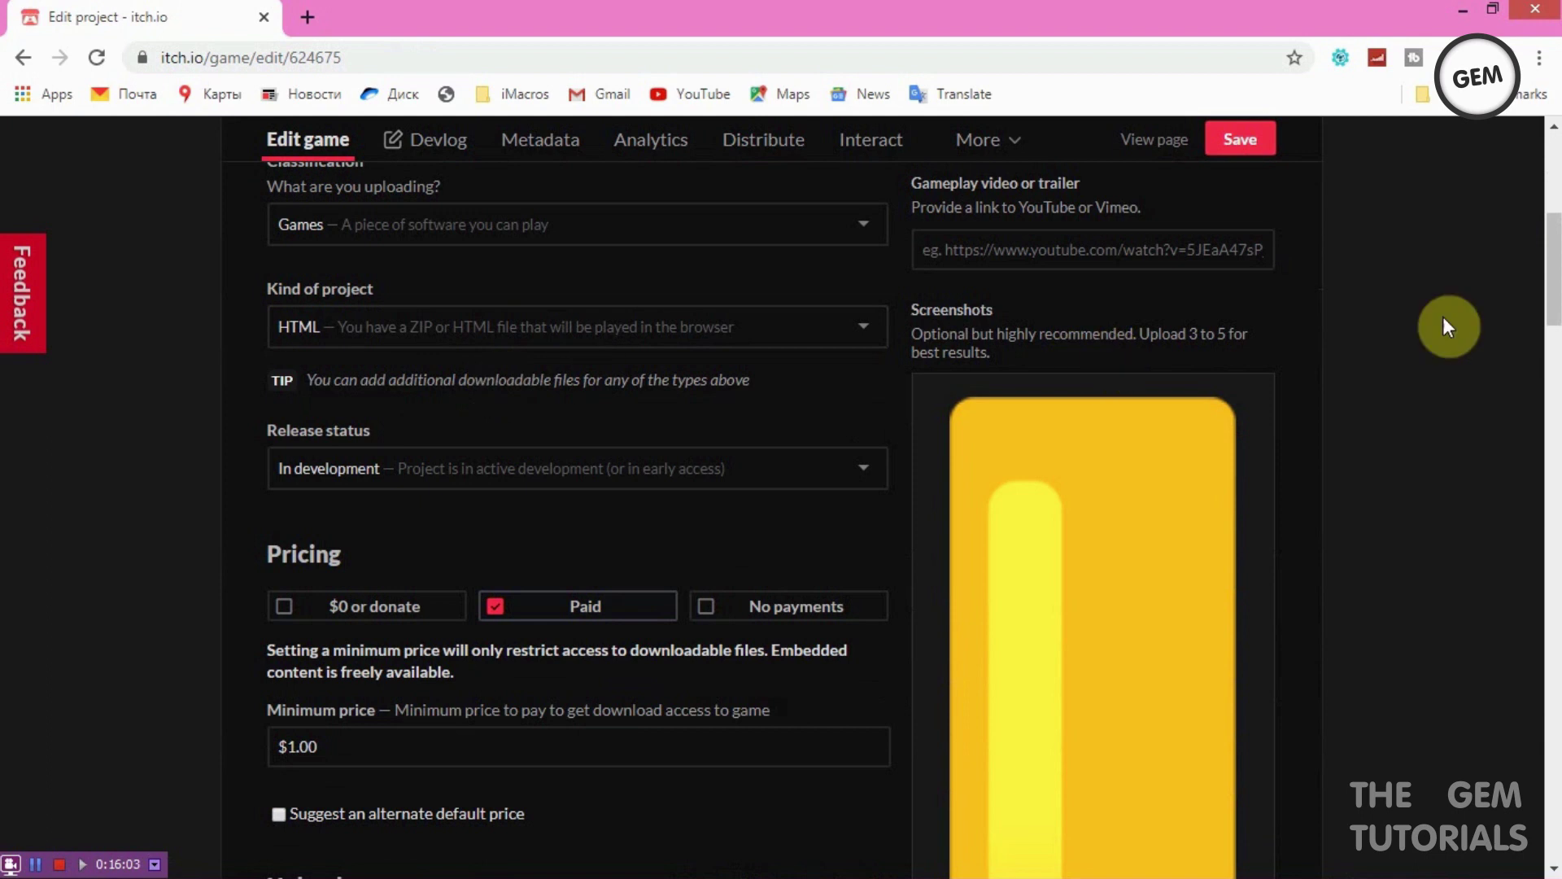
# Step: Switch the pricing to $0 or donate and check the uploads listed below it
pyautogui.moveTo(1555, 289); pyautogui.dragTo(1554, 332)
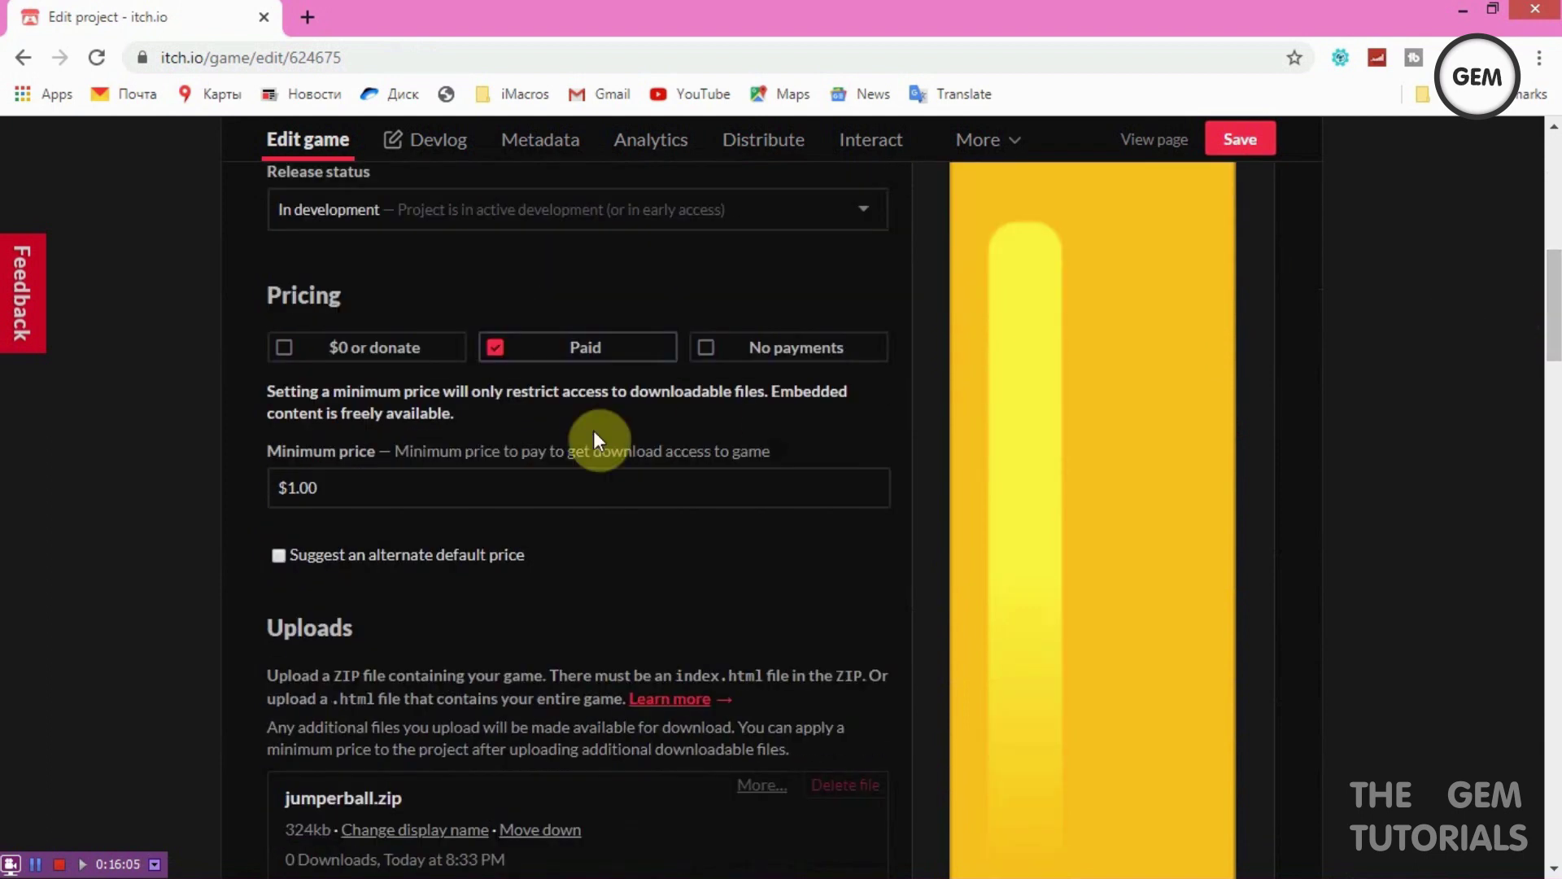
pyautogui.click(367, 349)
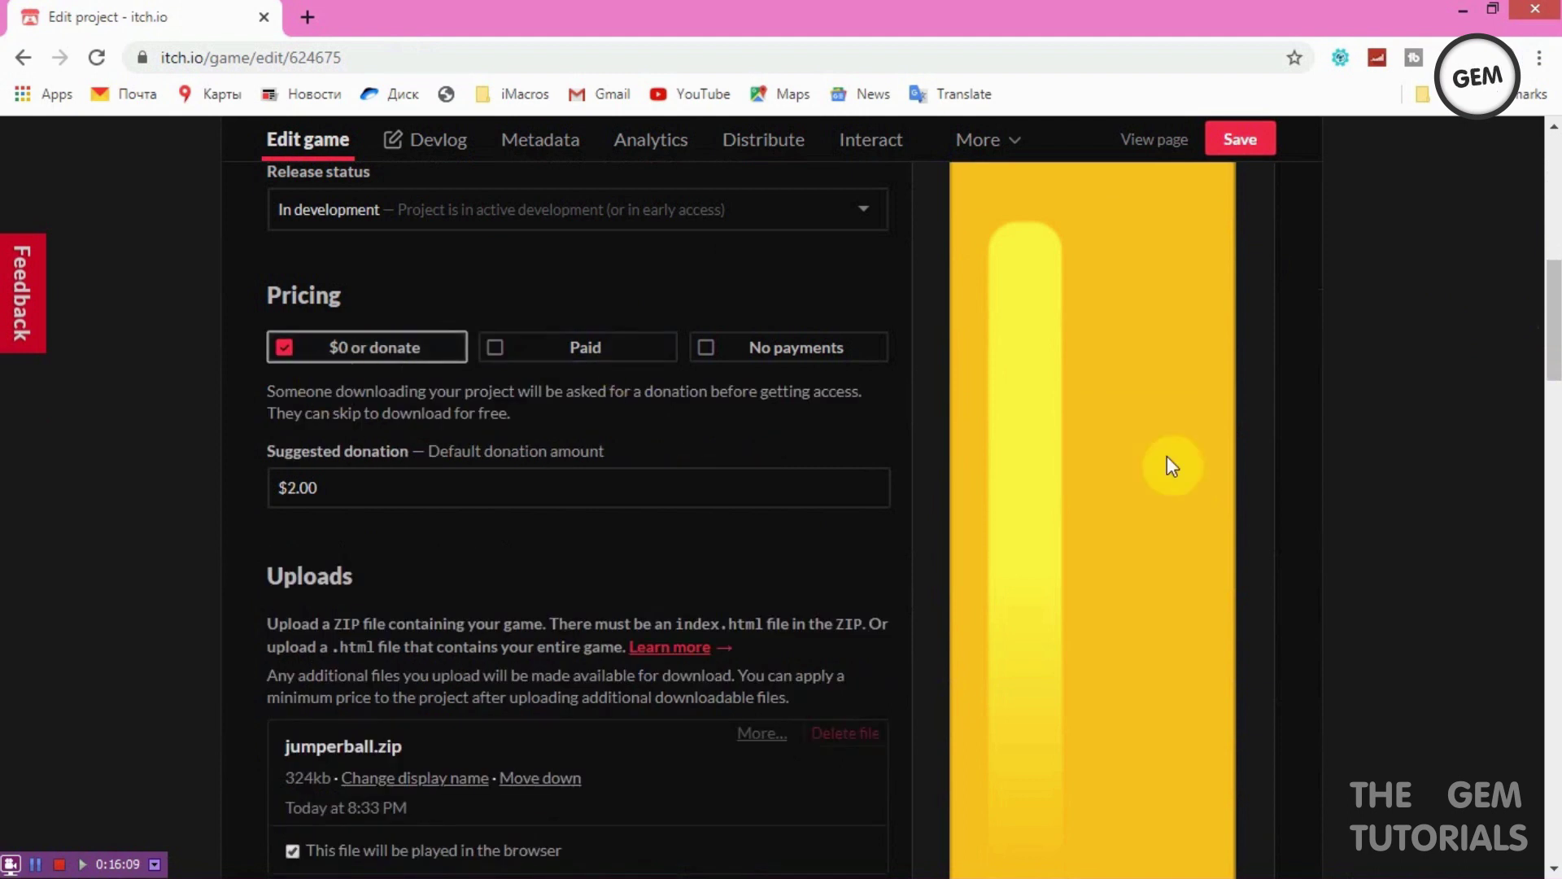
pyautogui.scroll(-3, 1550, 326)
pyautogui.scroll(2, 774, 314)
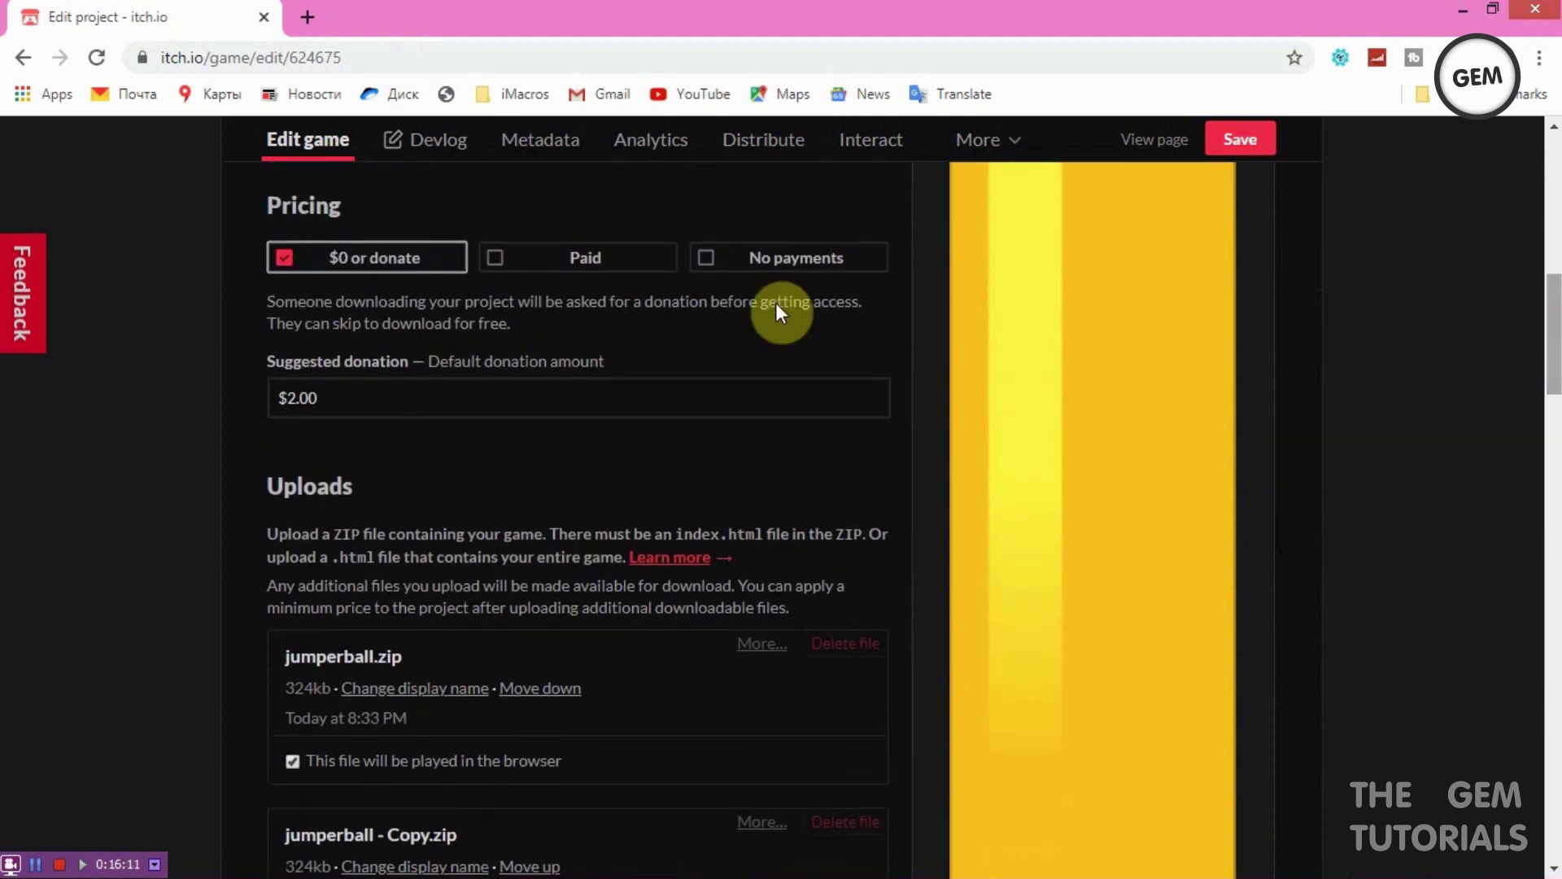
# Step: Set the game's visibility to Public and save the project
pyautogui.moveTo(1548, 318); pyautogui.dragTo(1550, 826)
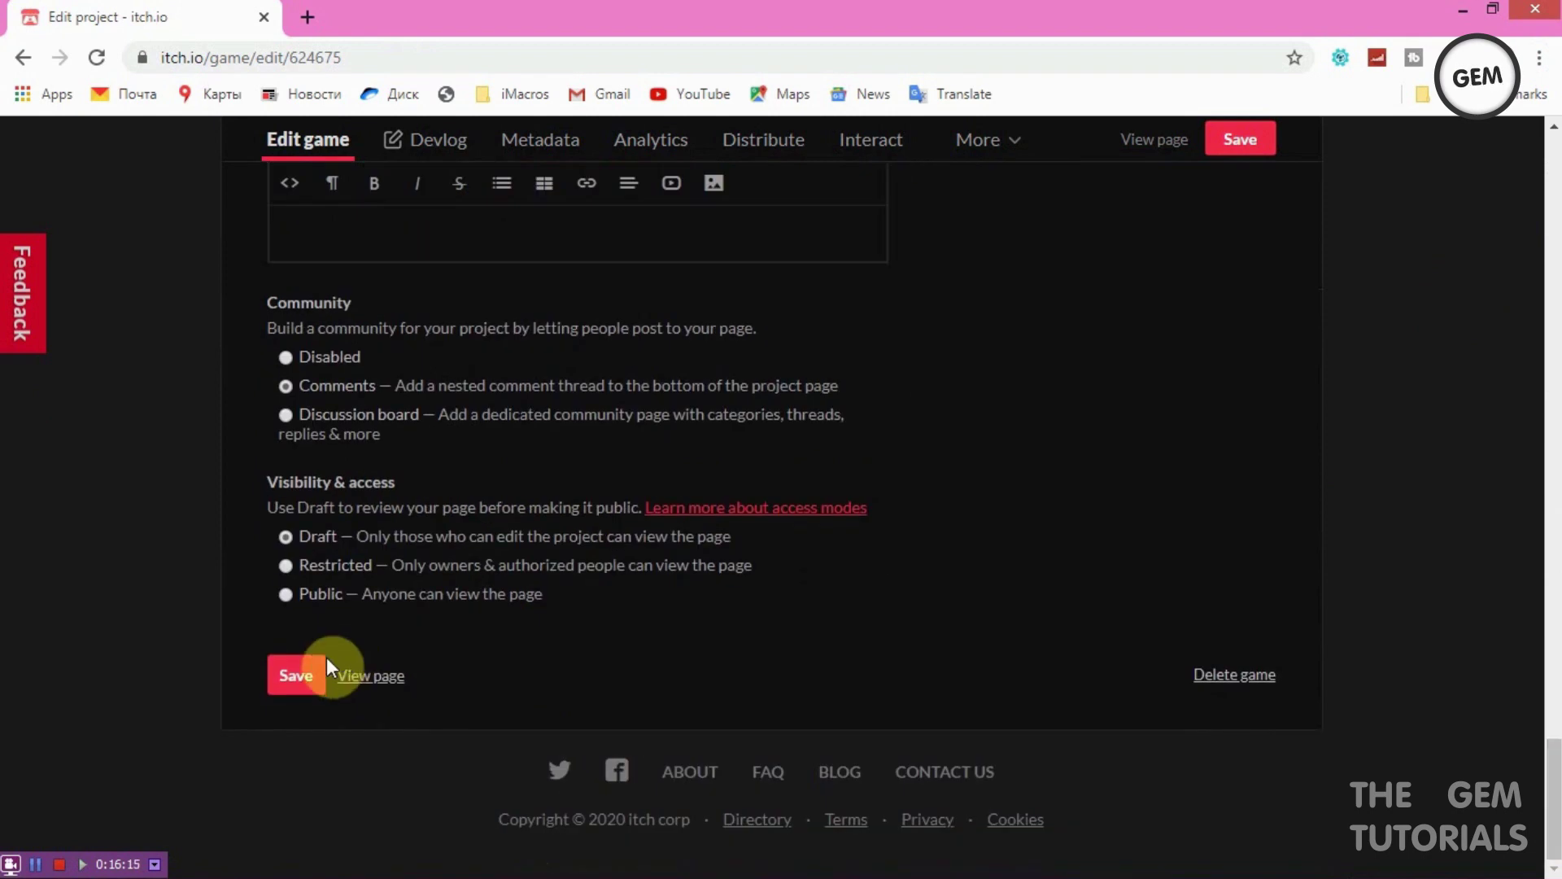
pyautogui.click(313, 680)
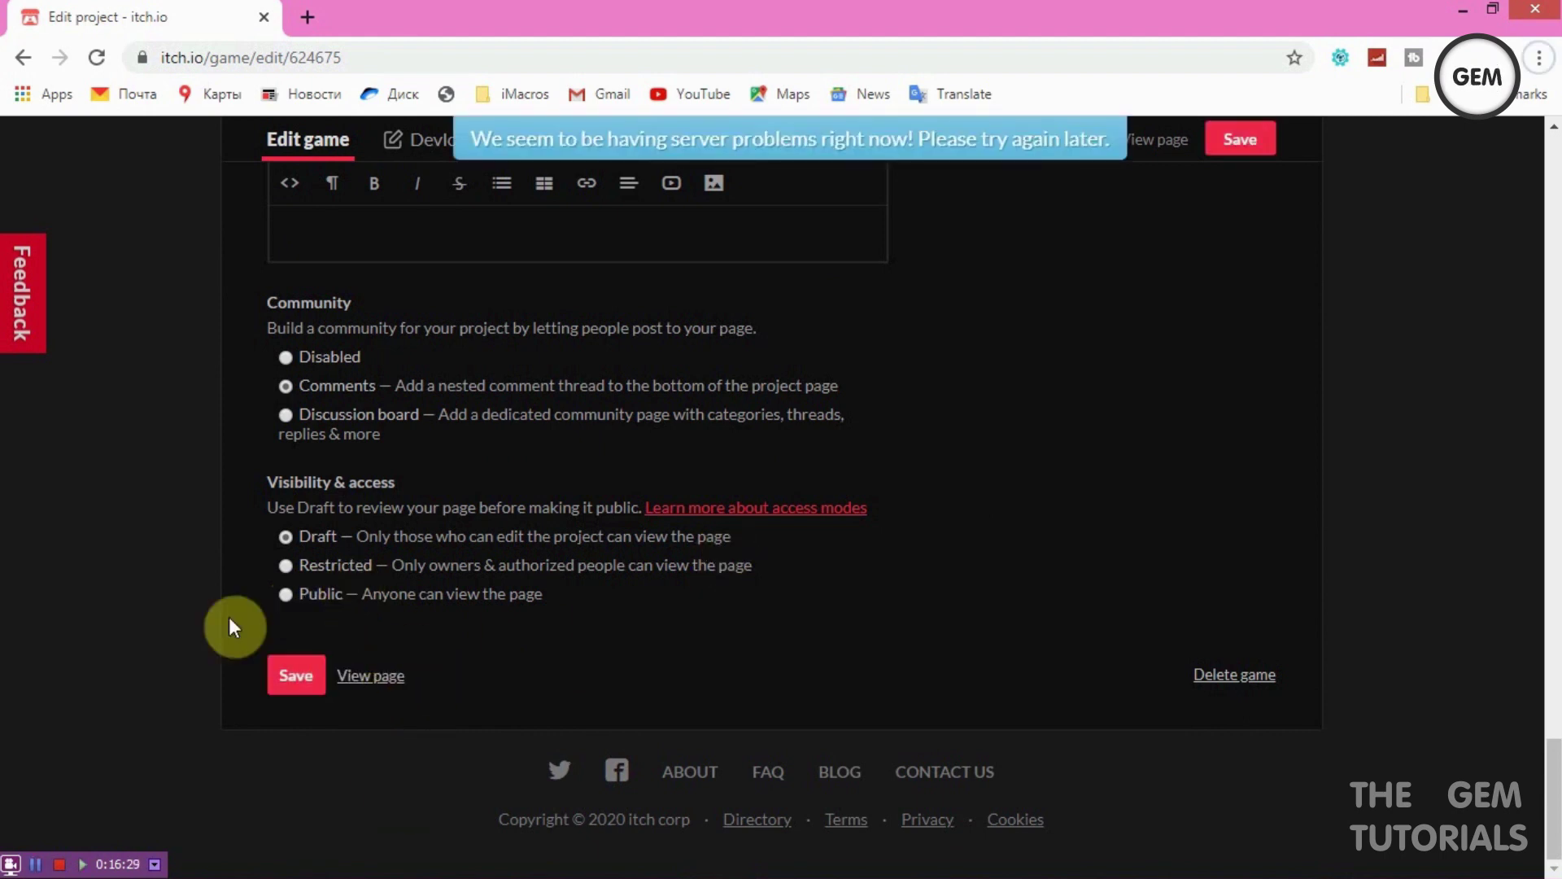
pyautogui.click(305, 596)
pyautogui.click(307, 687)
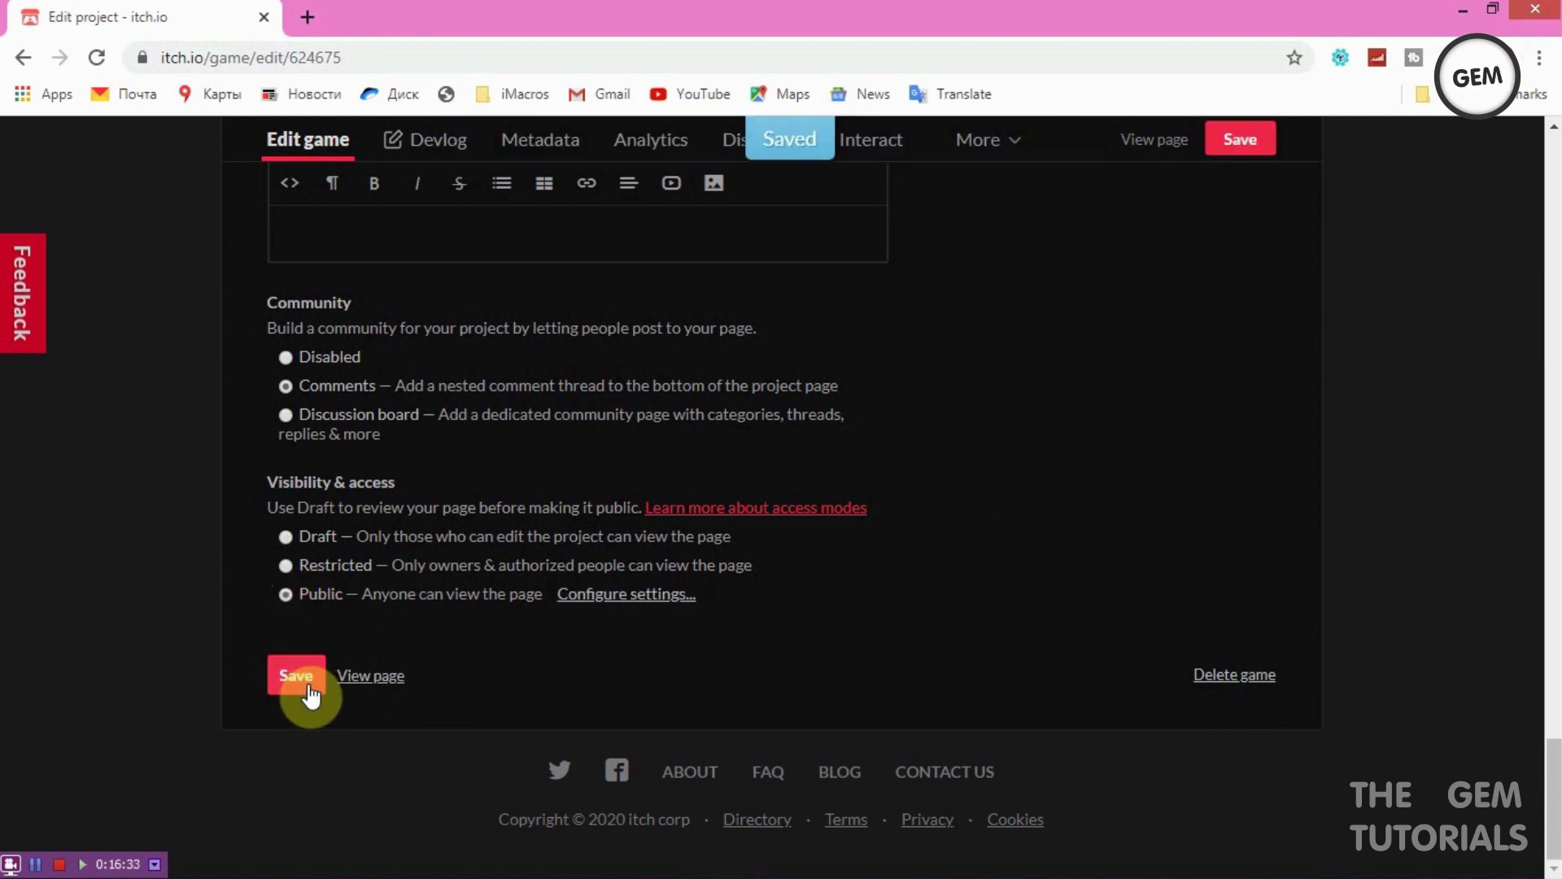
# Step: View the published page and run the embedded game in the browser
pyautogui.click(366, 677)
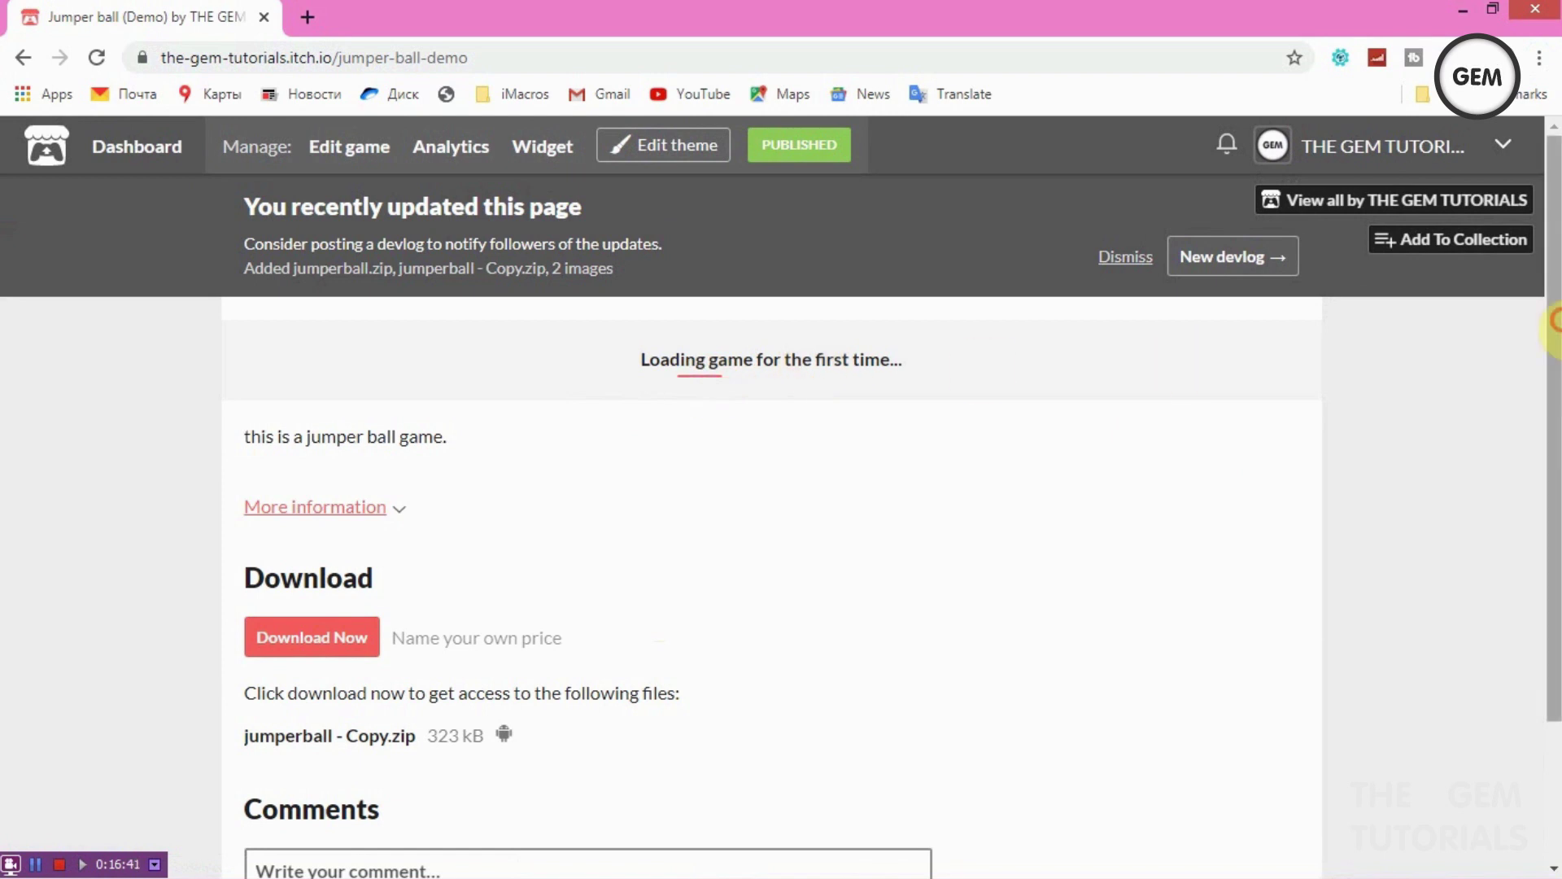
pyautogui.scroll(-1, 1556, 378)
pyautogui.moveTo(1556, 378); pyautogui.dragTo(1556, 418)
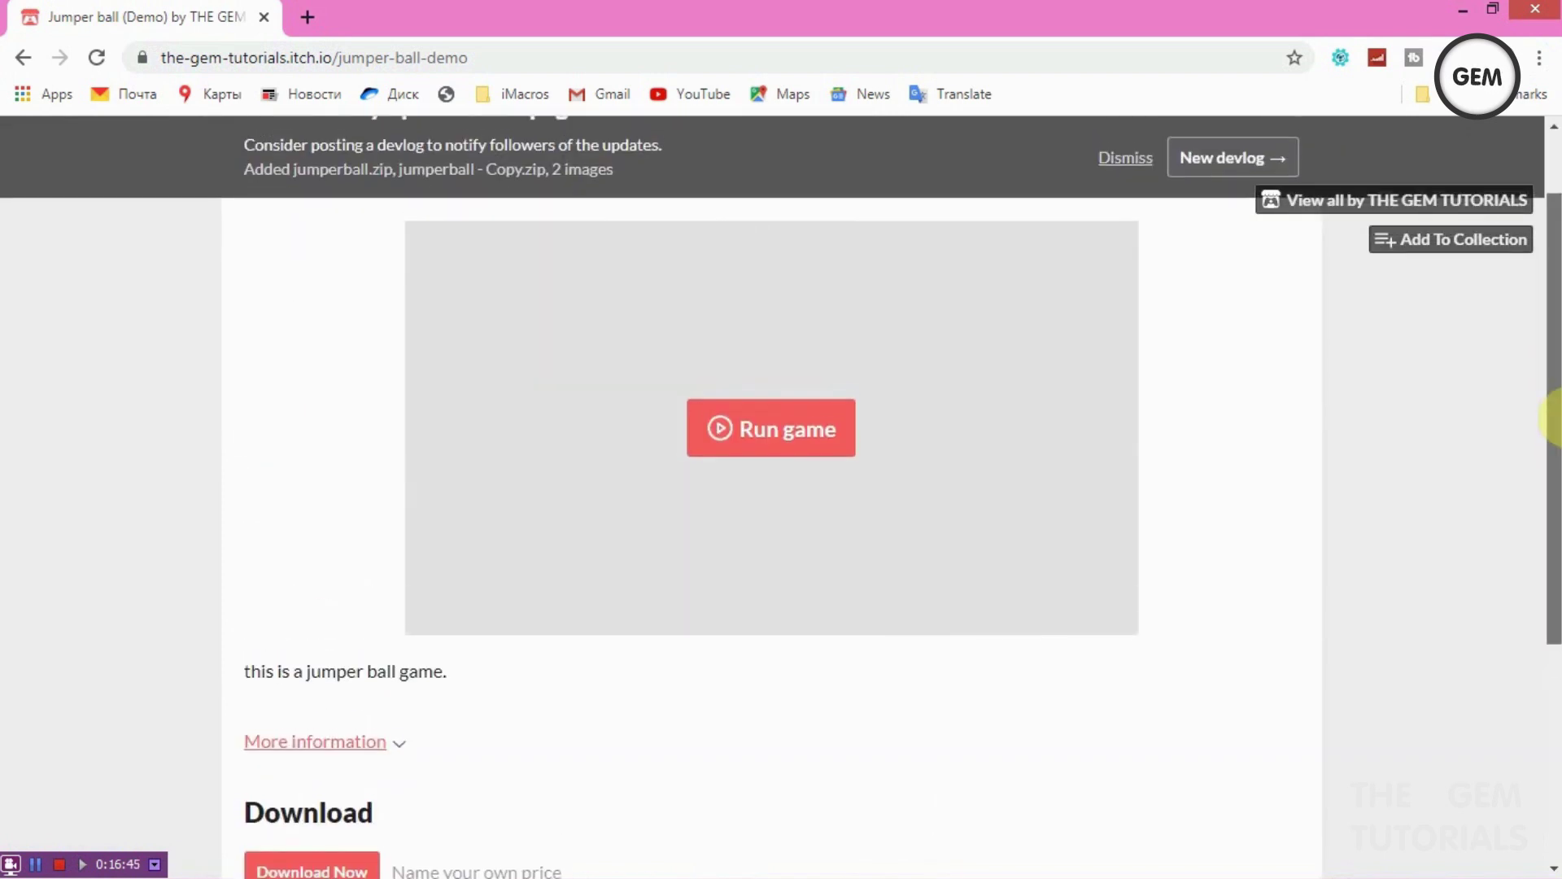
pyautogui.click(756, 429)
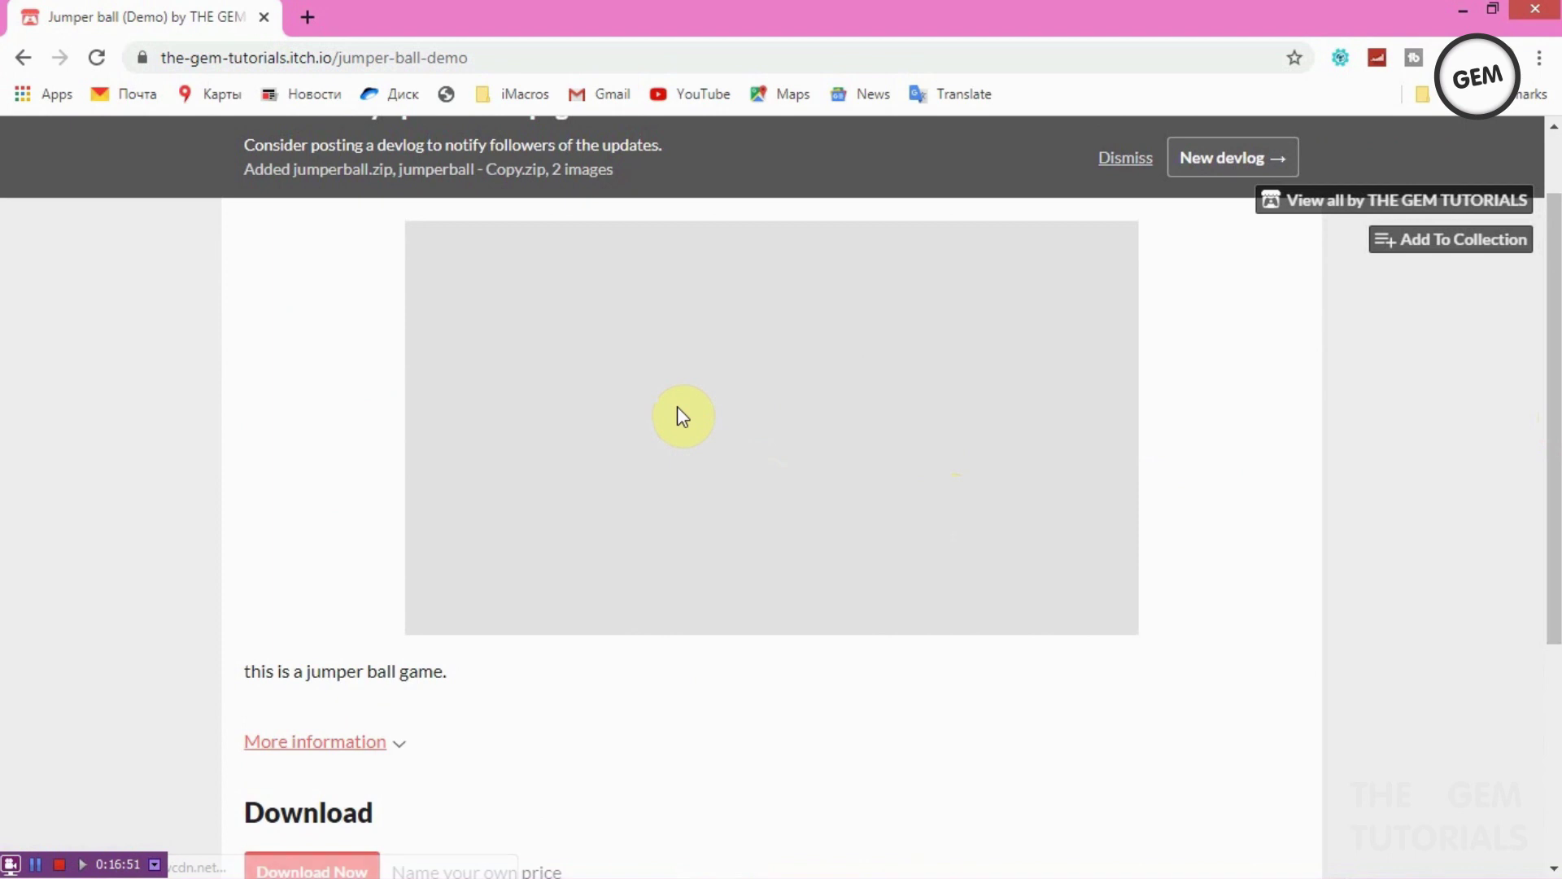
# Step: Try out the running game and review the download and comments sections of the published page
pyautogui.moveTo(1555, 442); pyautogui.dragTo(1551, 680)
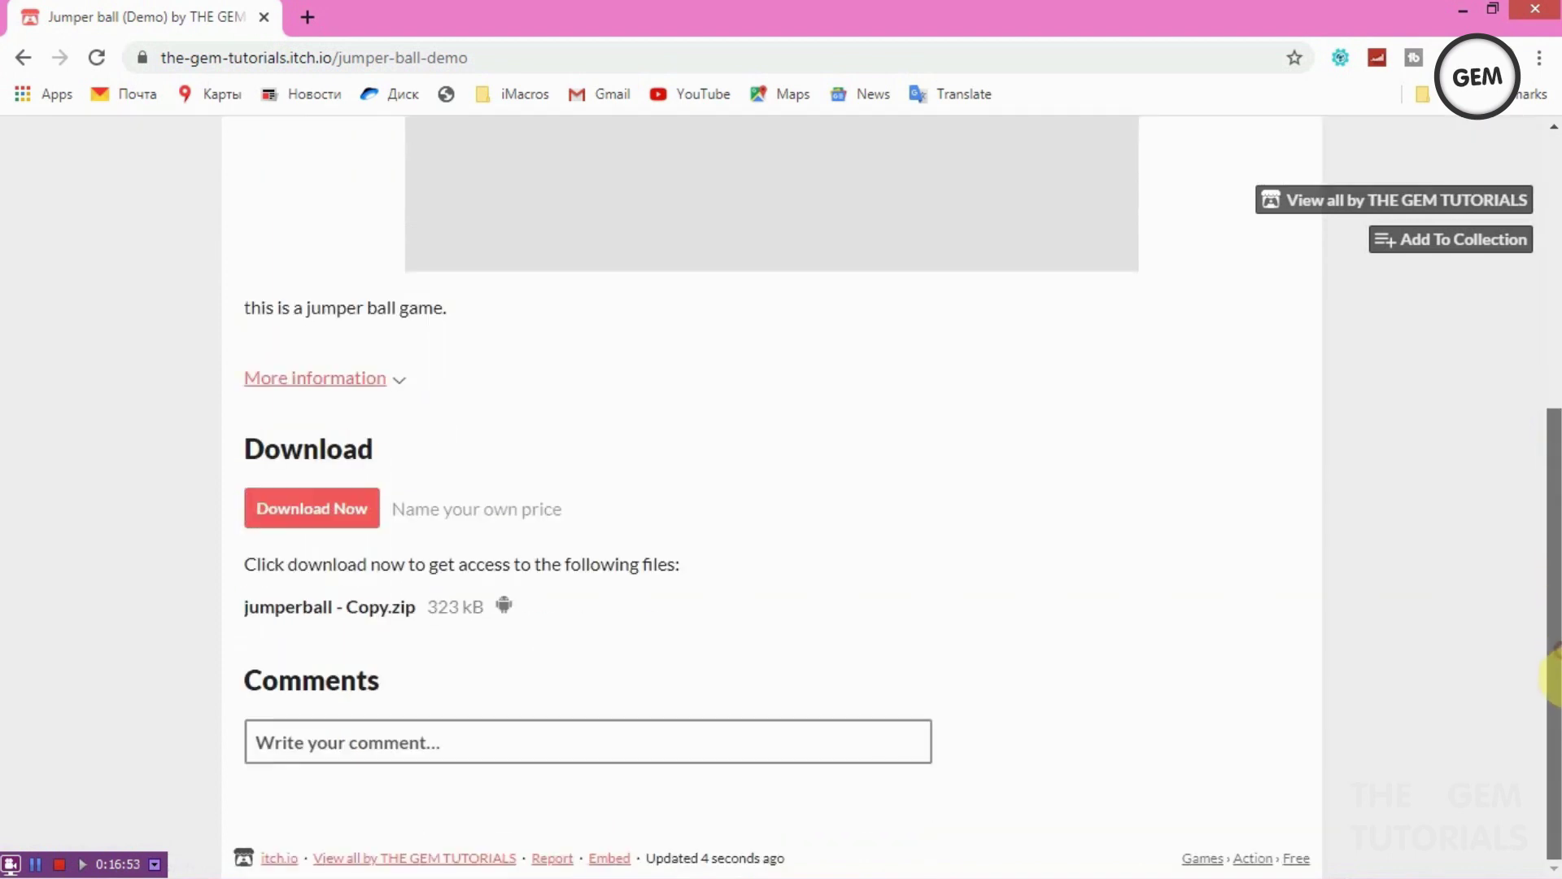
pyautogui.moveTo(1554, 540); pyautogui.dragTo(1553, 317)
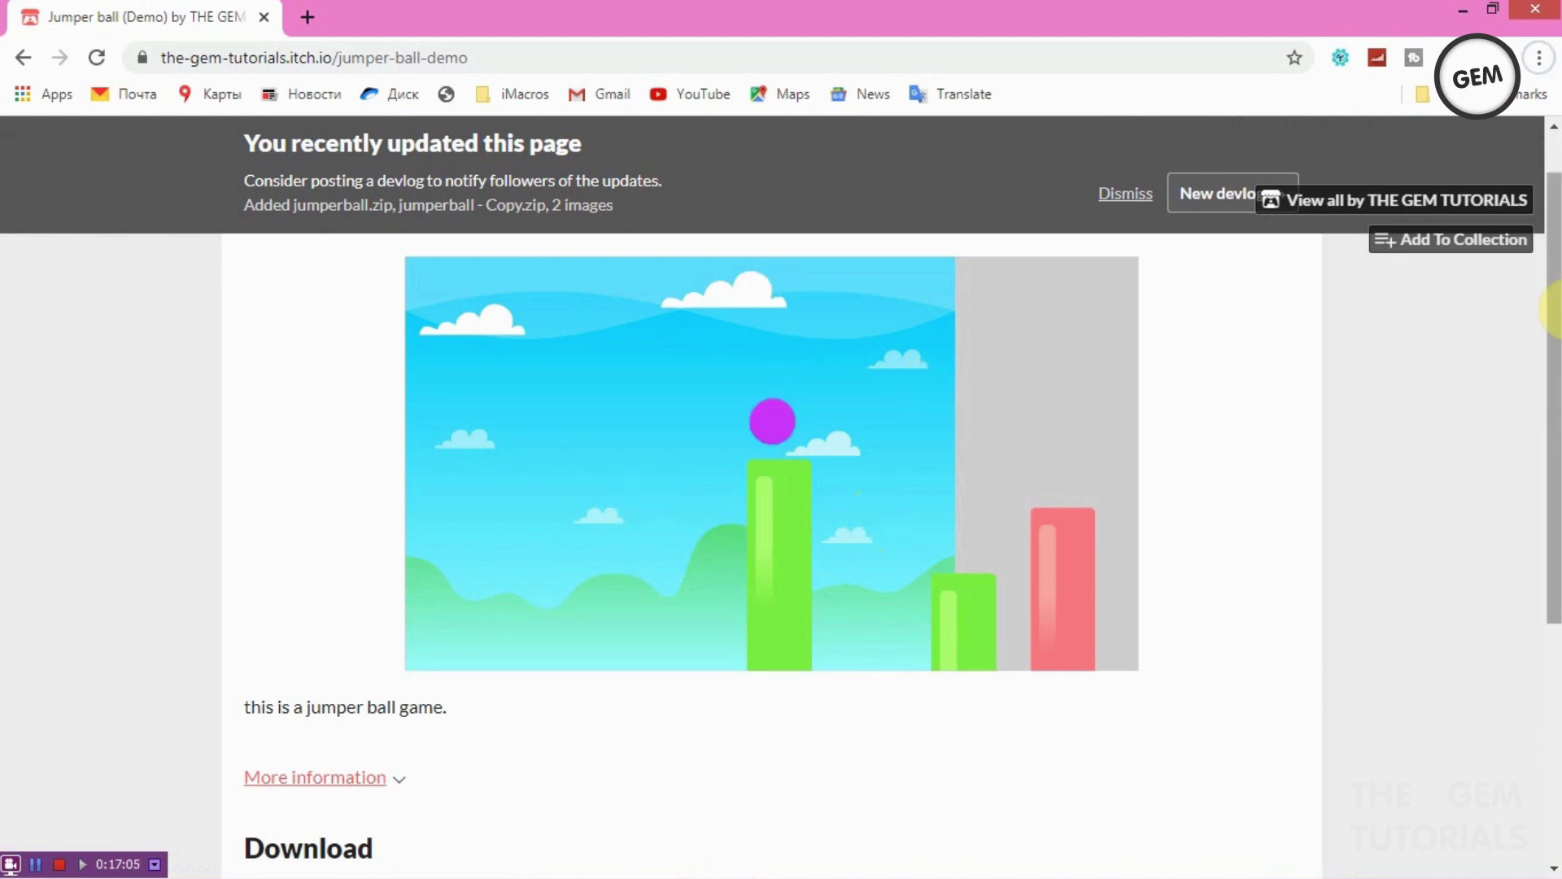
pyautogui.moveTo(1553, 311); pyautogui.dragTo(1554, 618)
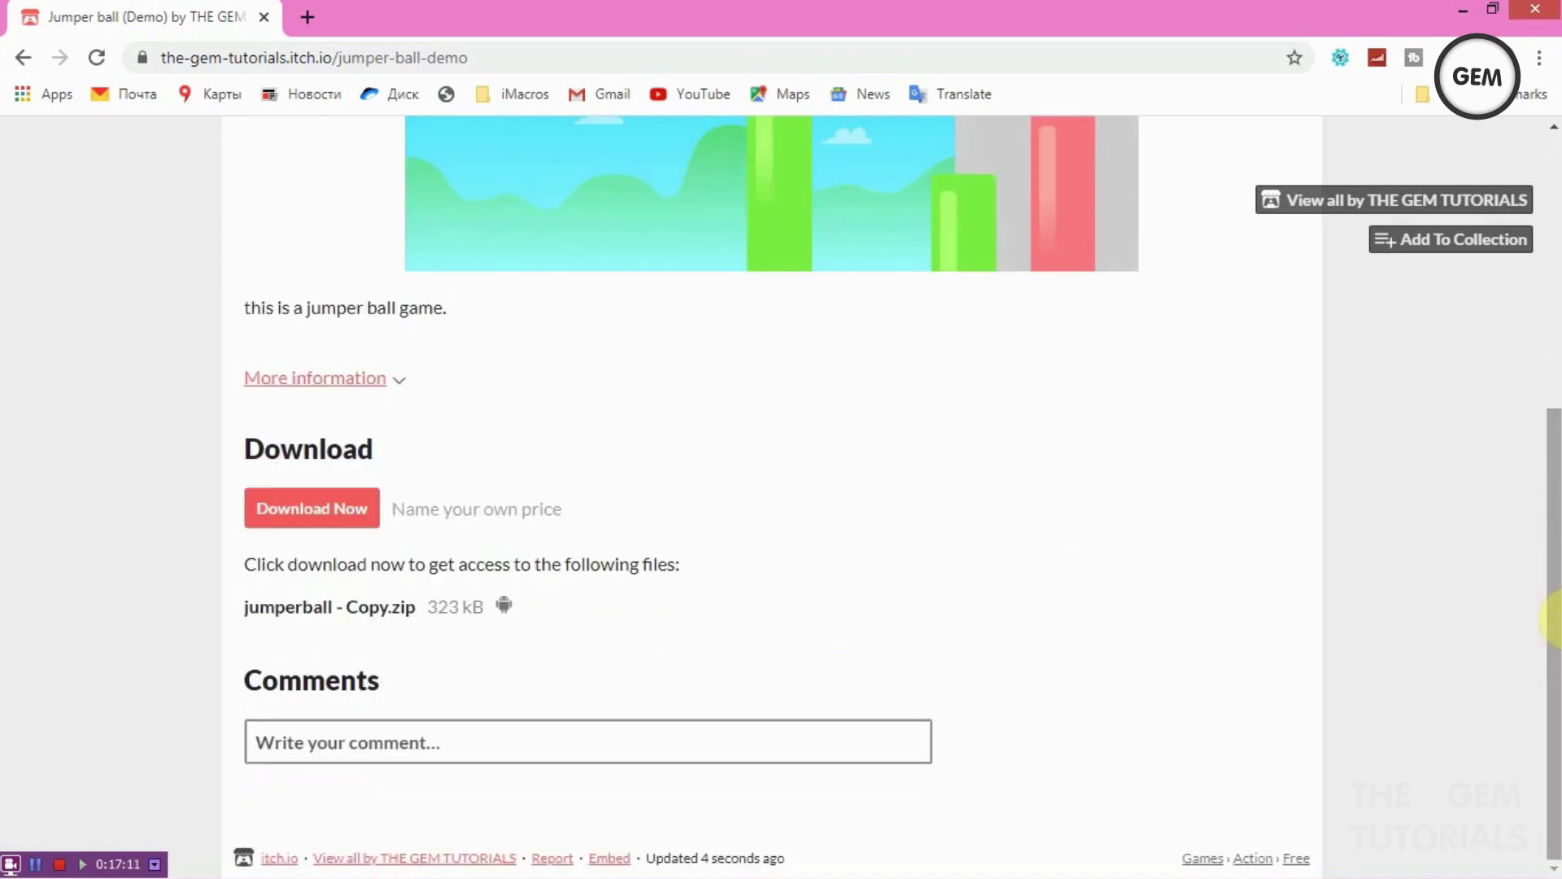
pyautogui.moveTo(1545, 516); pyautogui.dragTo(1550, 172)
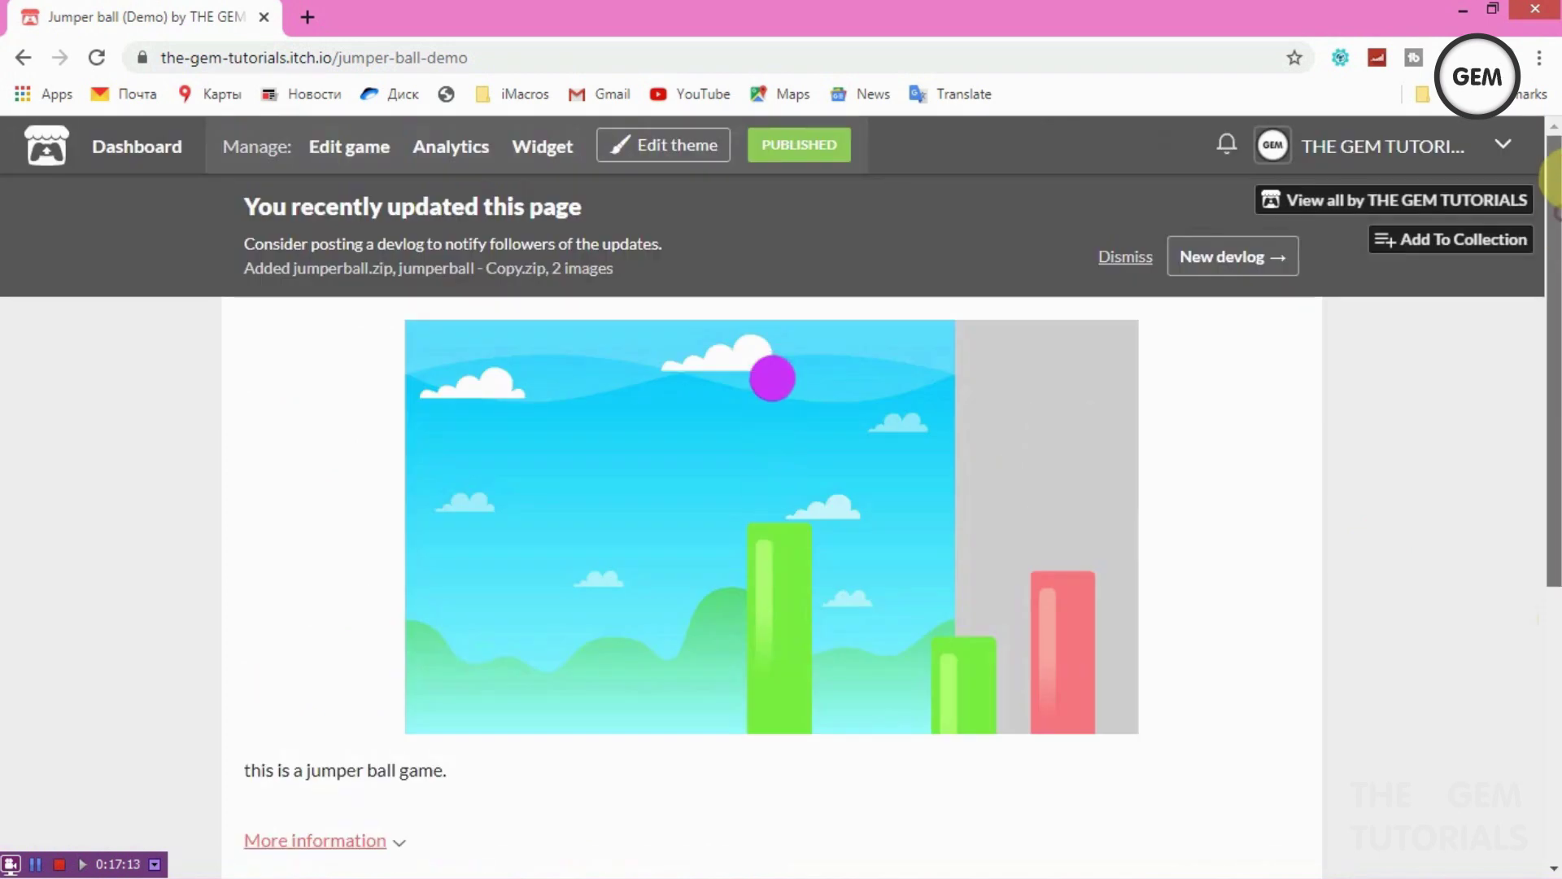
pyautogui.click(637, 355)
pyautogui.moveTo(1553, 420); pyautogui.dragTo(1554, 724)
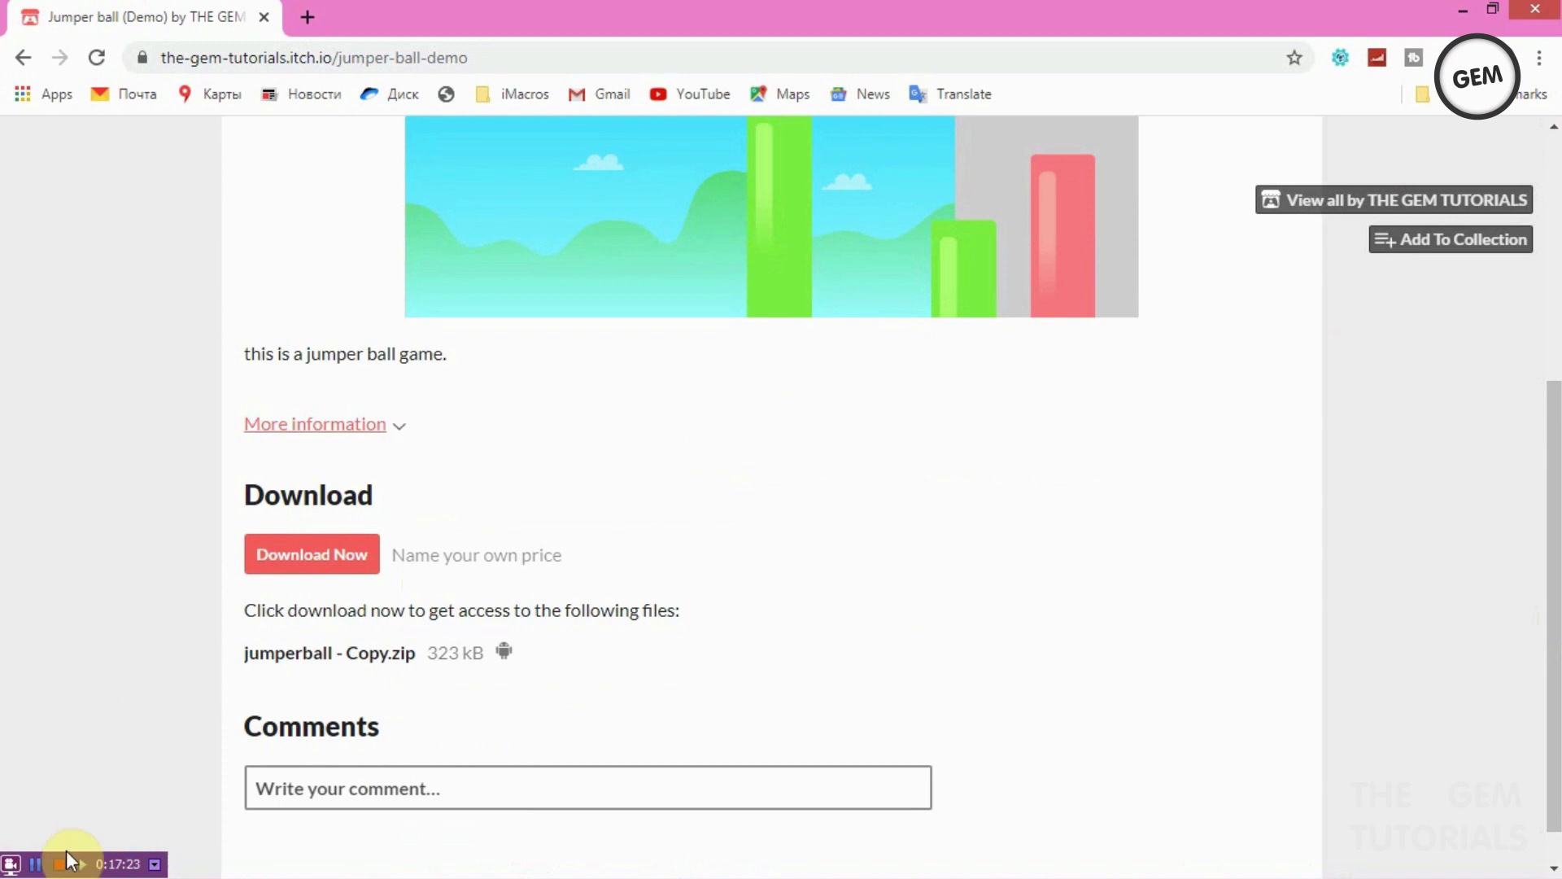